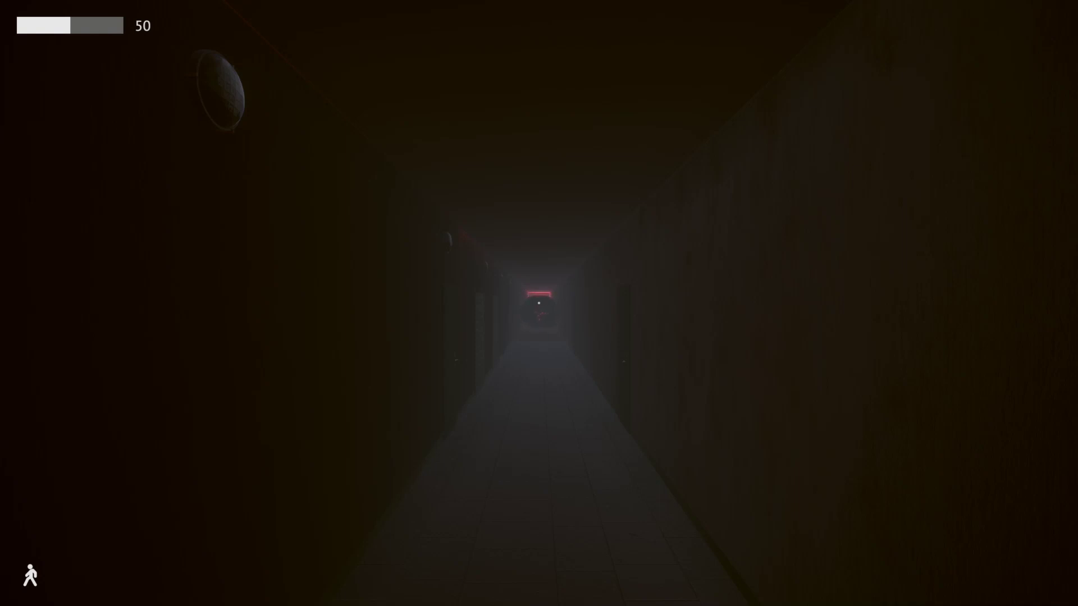
Look through the Settings from the pause menu, then resume play
key(Escape)
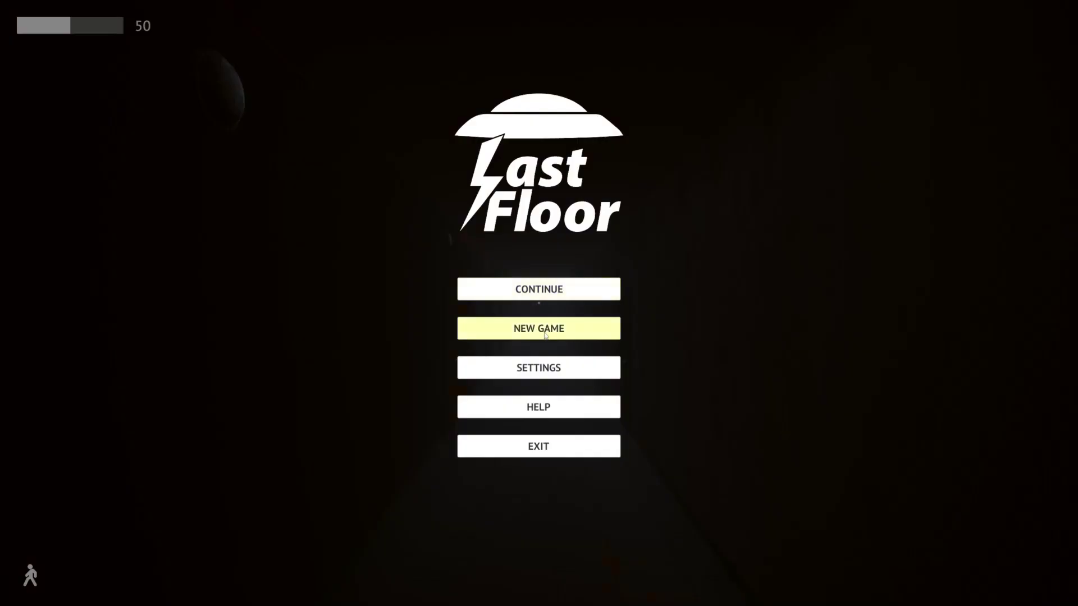
click(535, 376)
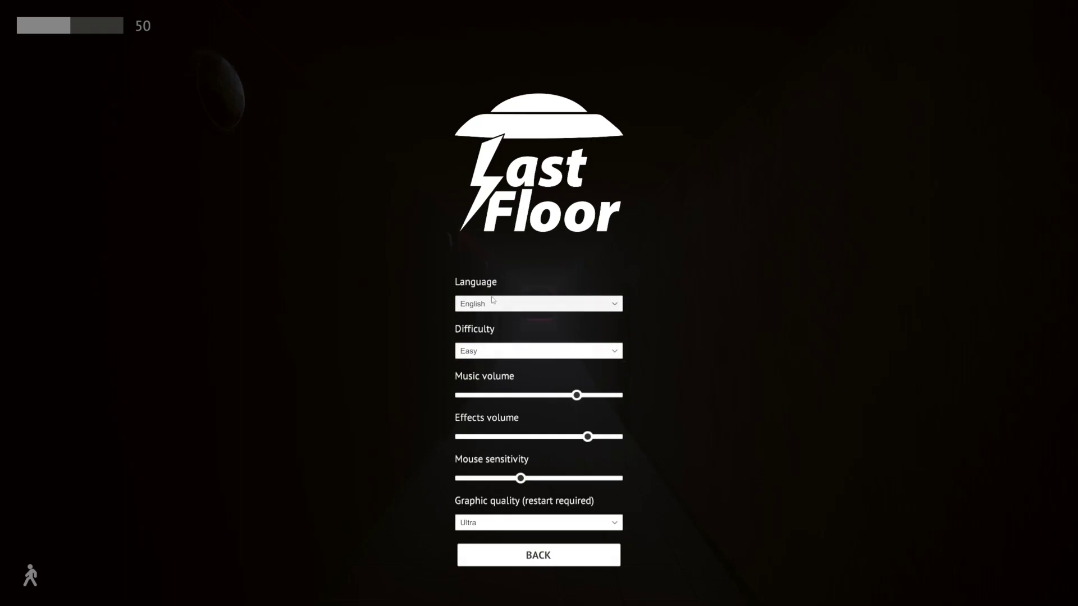
click(540, 558)
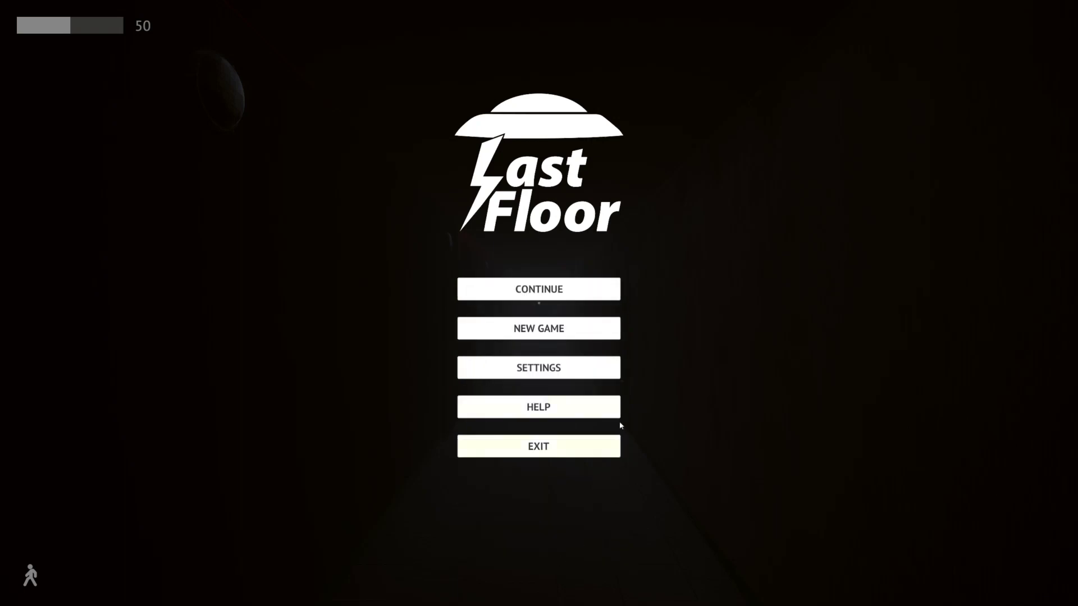
click(554, 294)
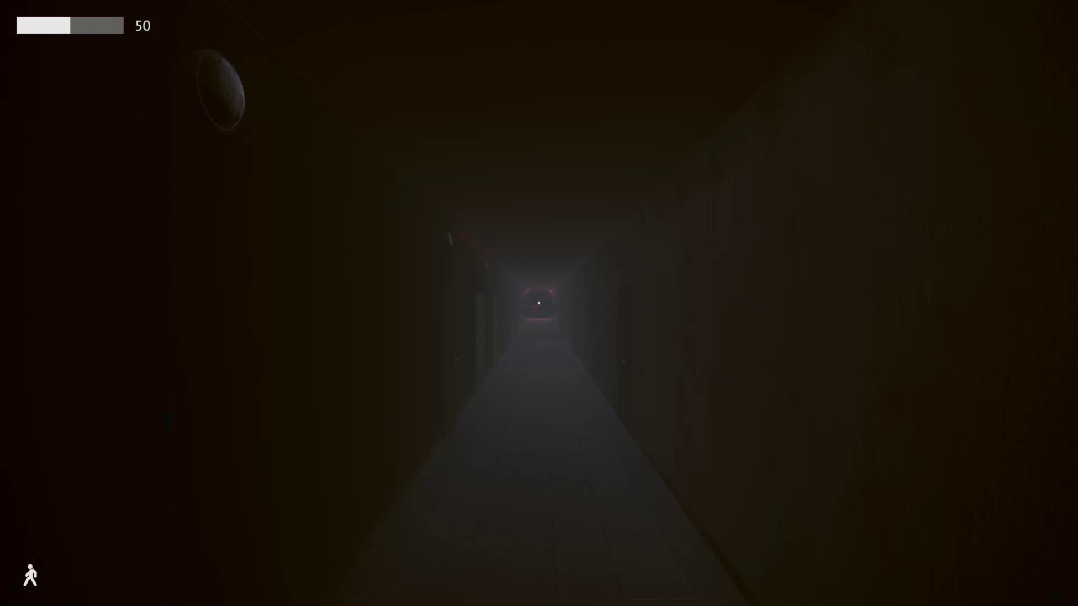
Start a new game from the pause menu and confirm it
key(Escape)
click(548, 333)
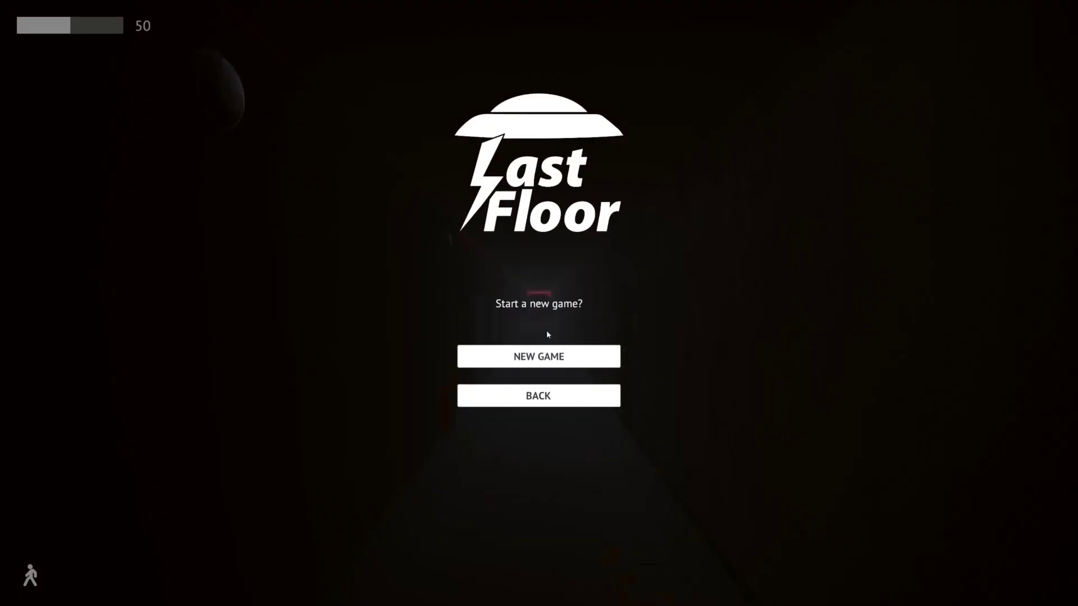
click(548, 353)
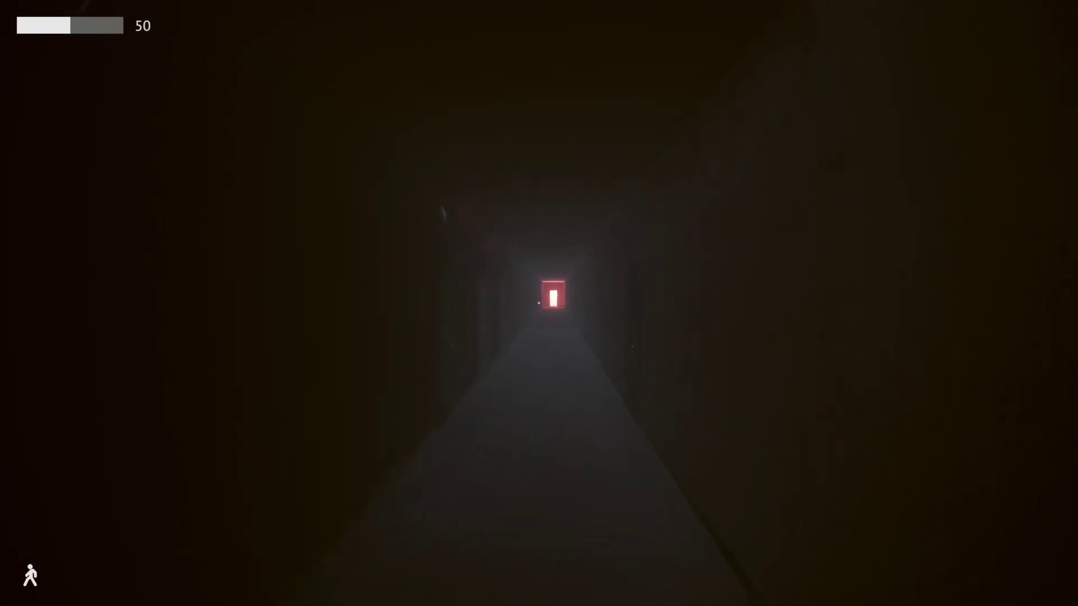
Face the red-eyed robot, then run down the red corridor toward the bright doorway
drag(539, 303, 539, 303)
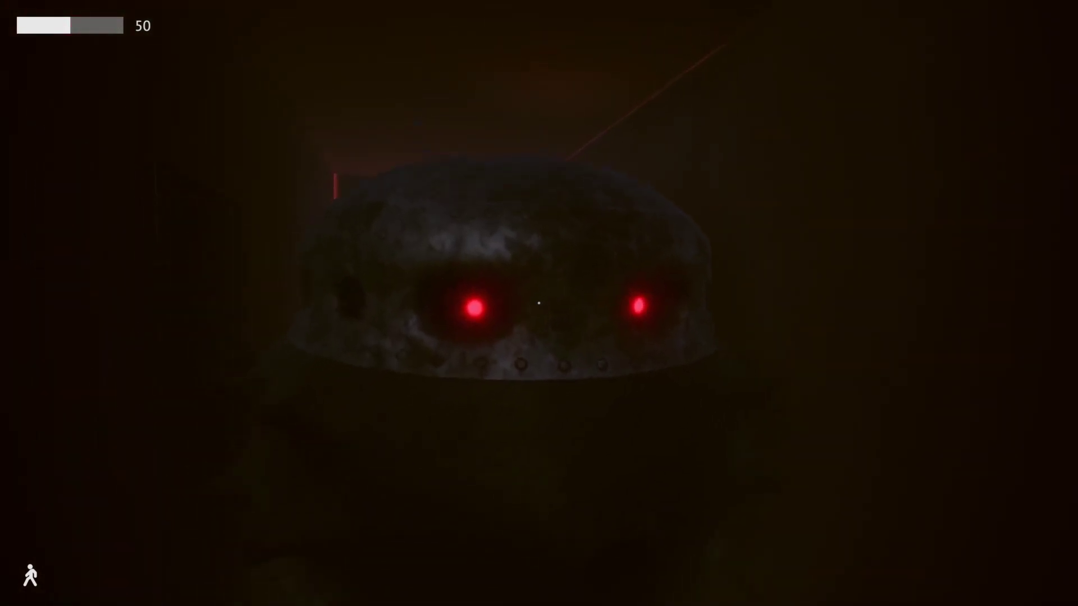
key(w)
key(shift)
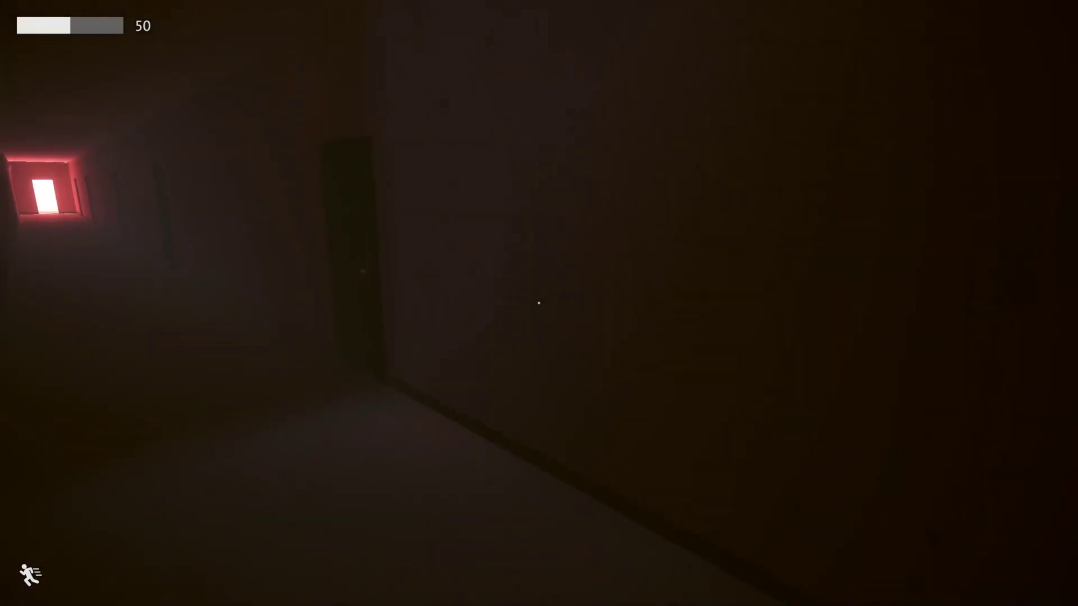
key(shift)
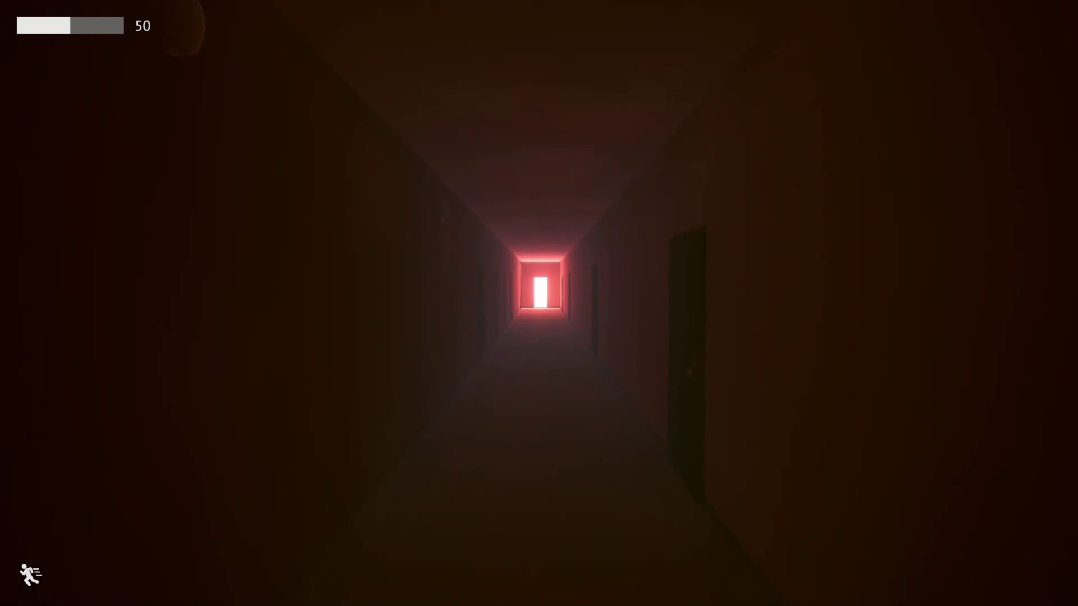
key(w)
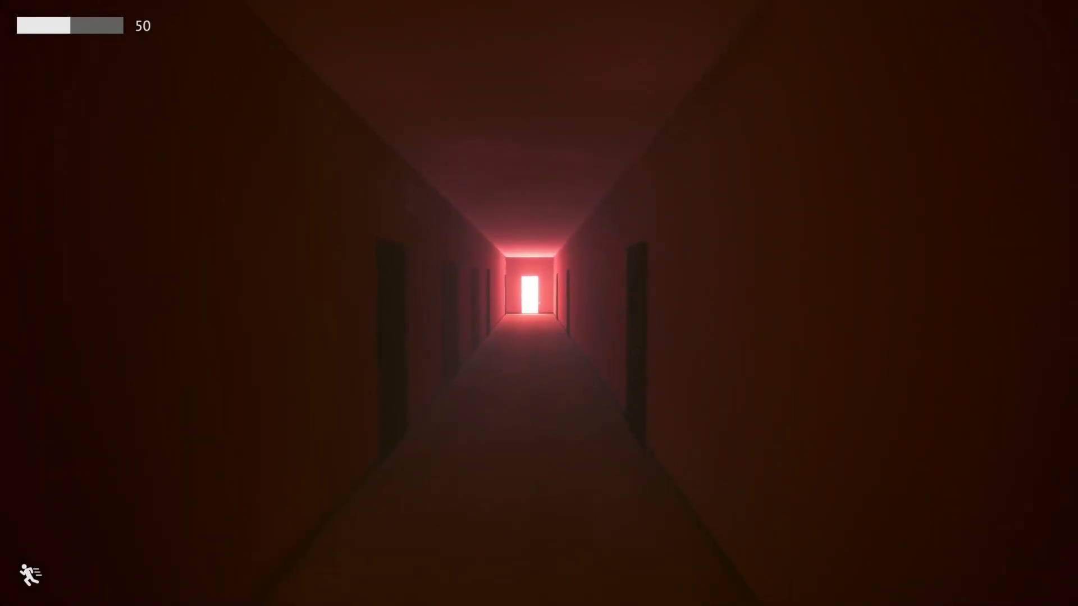
key(w)
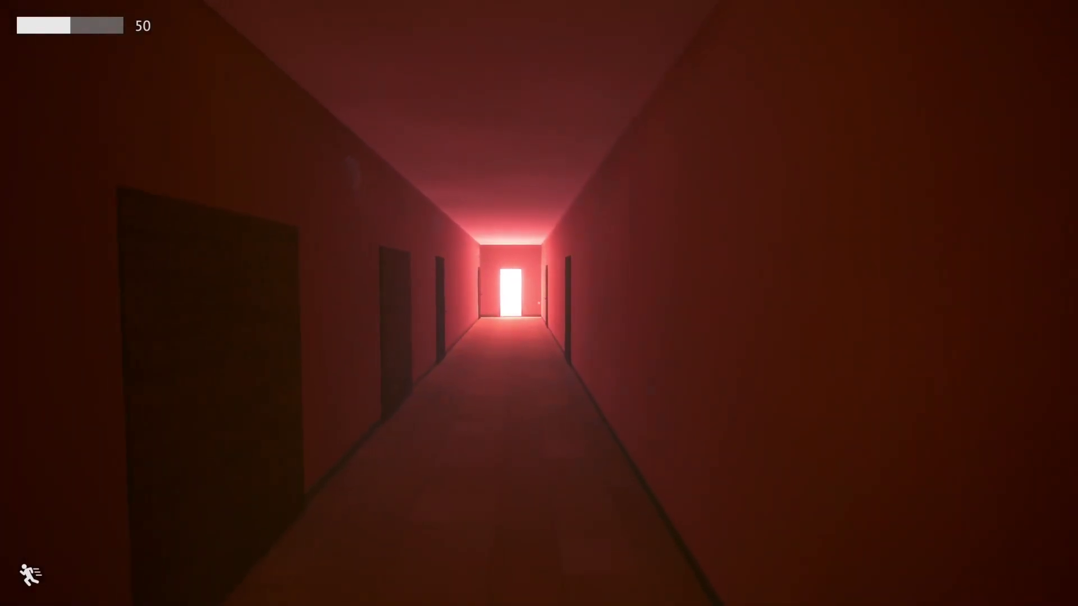
key(w)
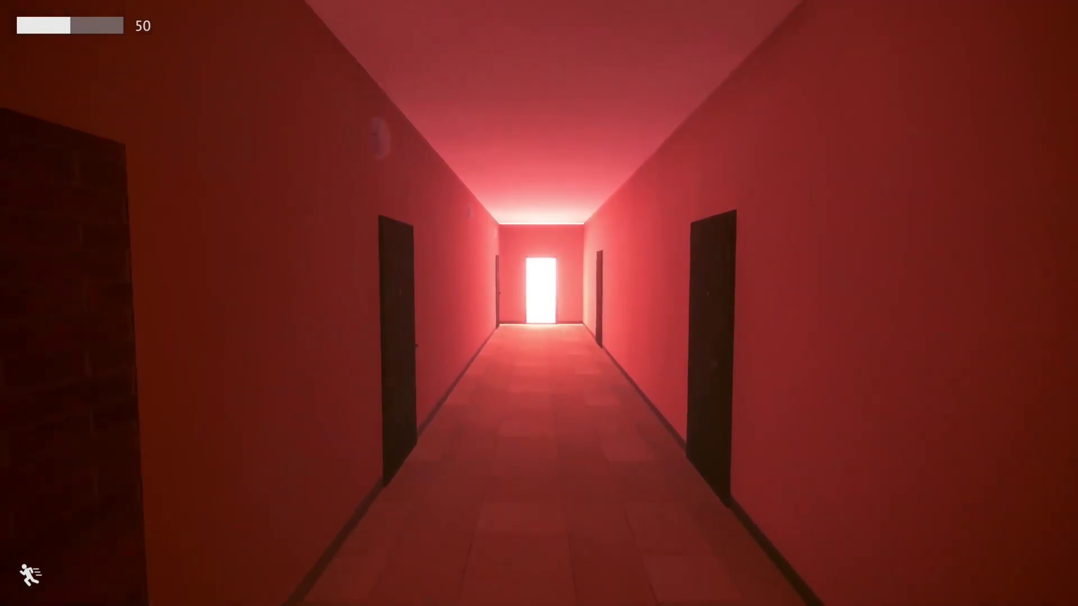
key(w)
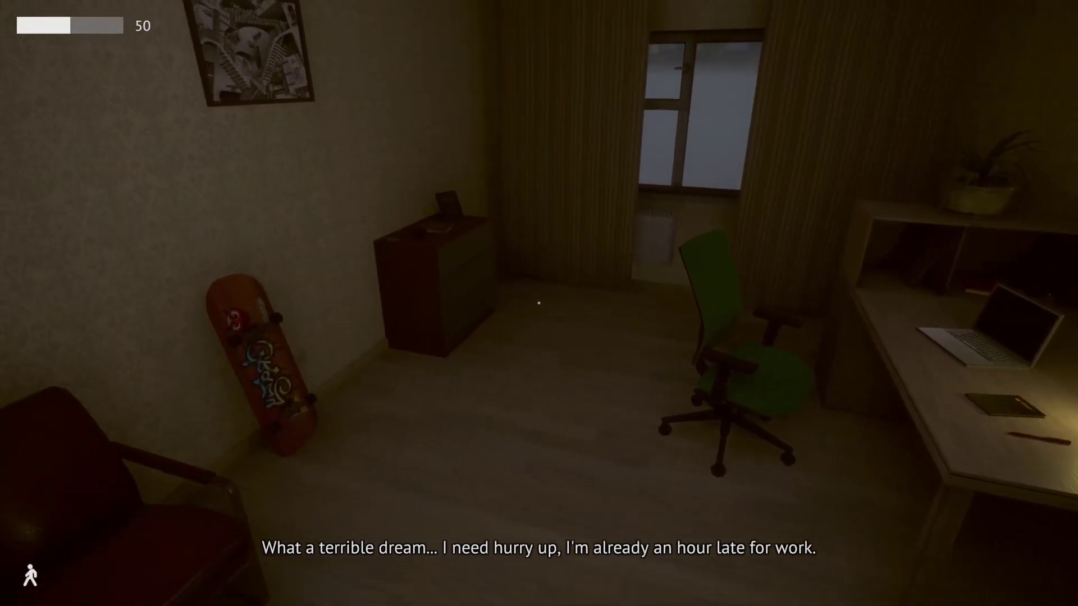
Check the Settings from the pause menu, then resume in the bedroom
key(Escape)
click(549, 374)
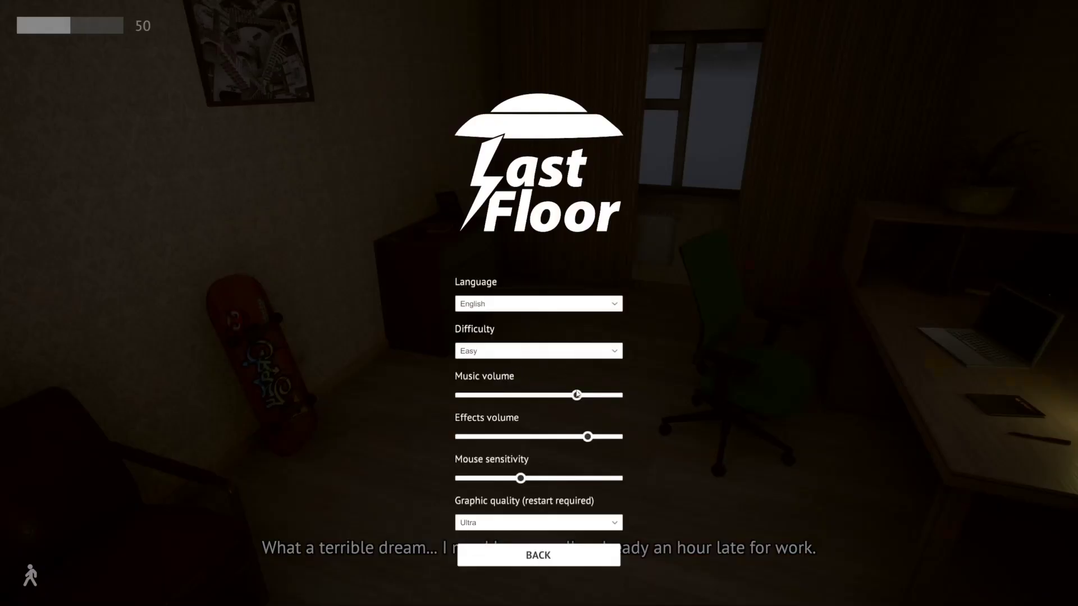
click(554, 559)
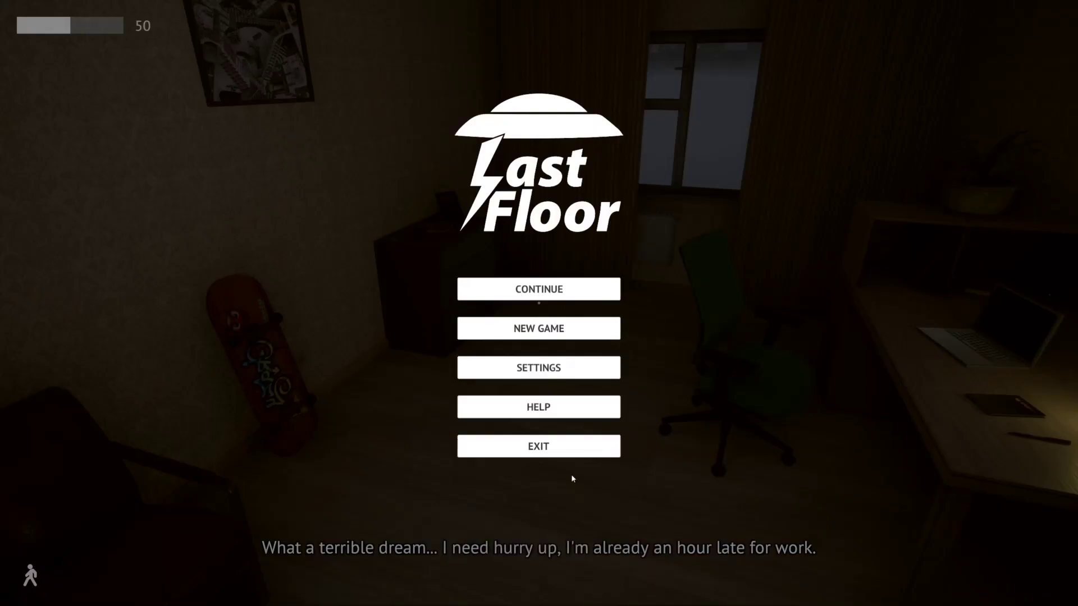
click(549, 292)
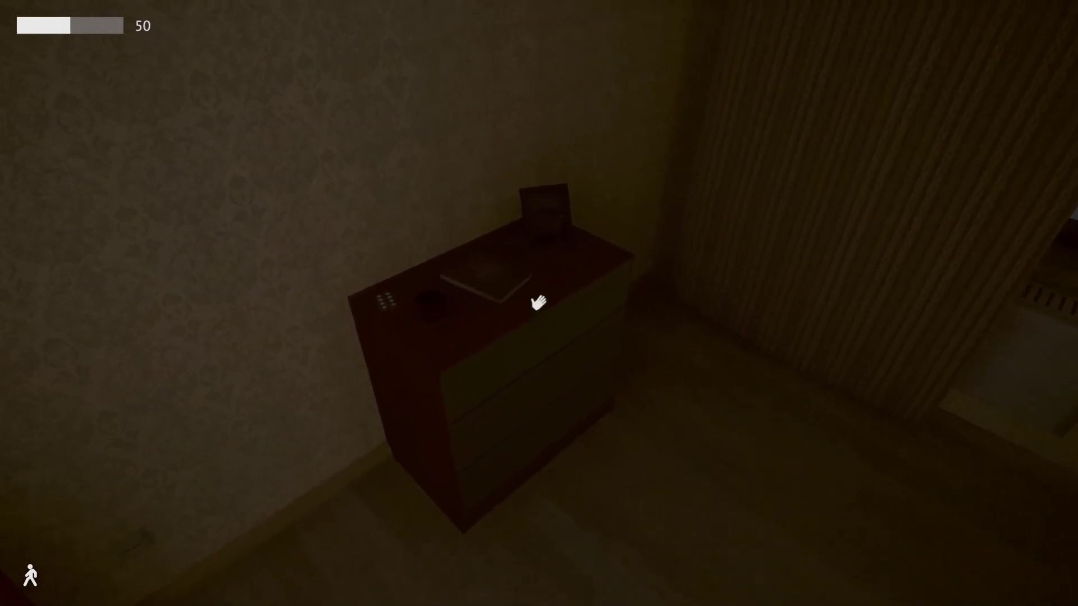
Read the nightstand book, open and close its drawer, and grab the green chair
click(540, 304)
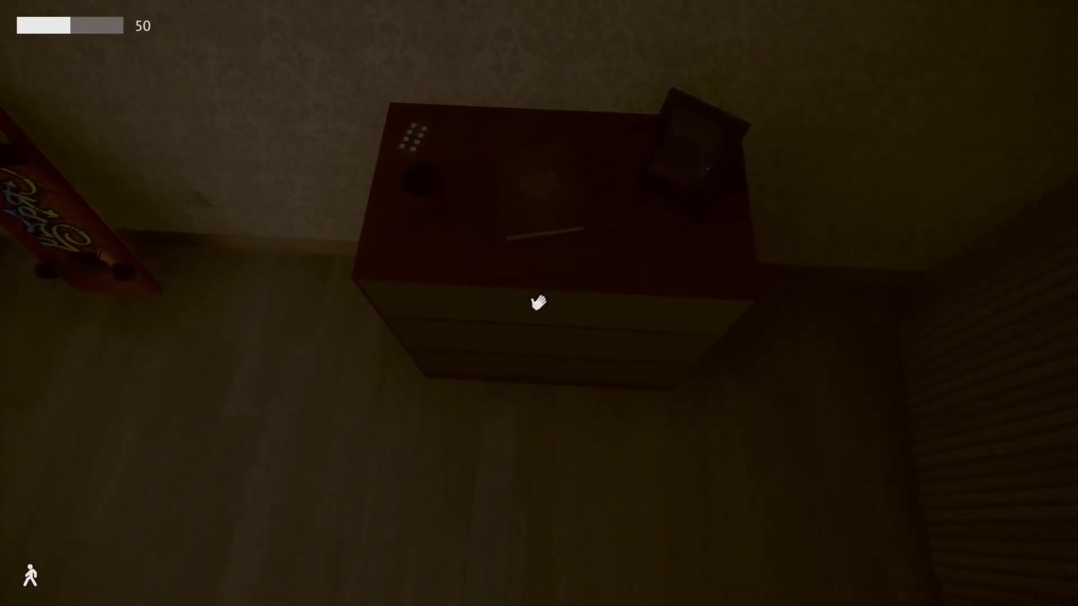
click(539, 303)
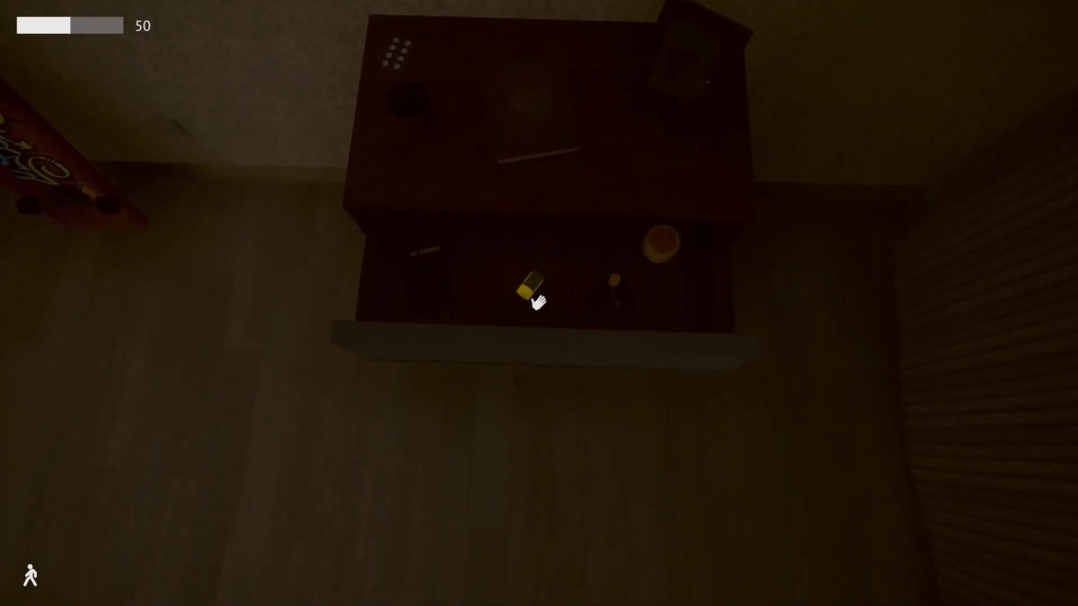
click(539, 303)
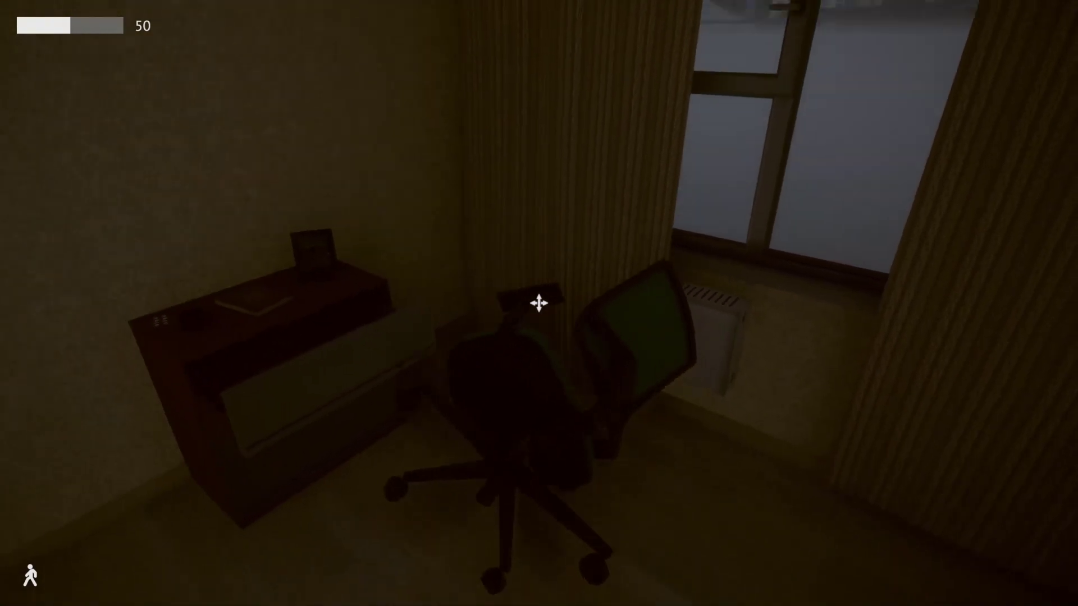
click(539, 304)
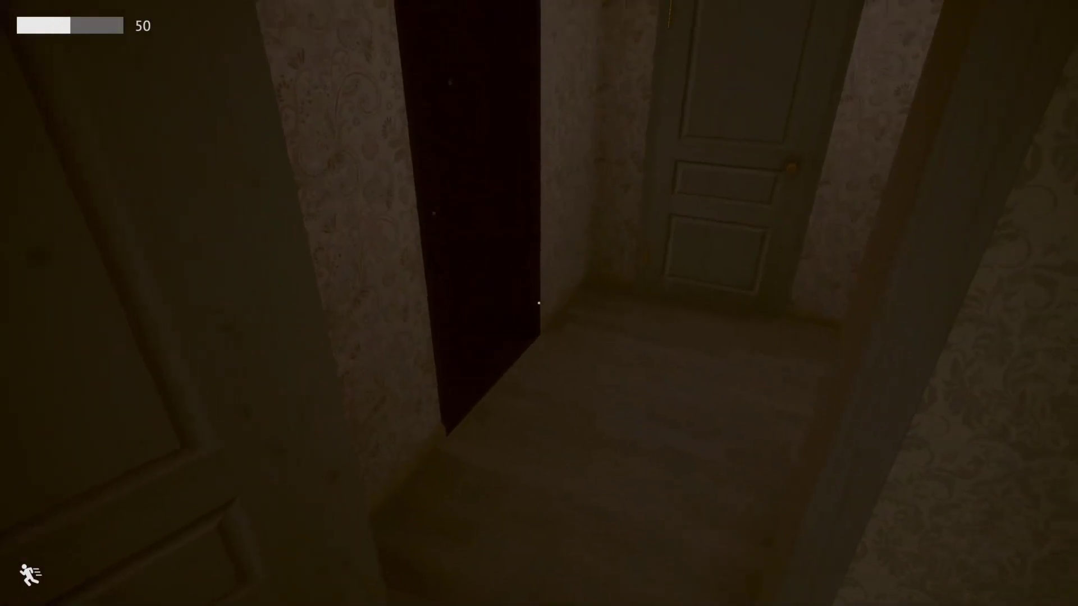
Pick up the red kettle, drop it, and stand it back on the counter
key(e)
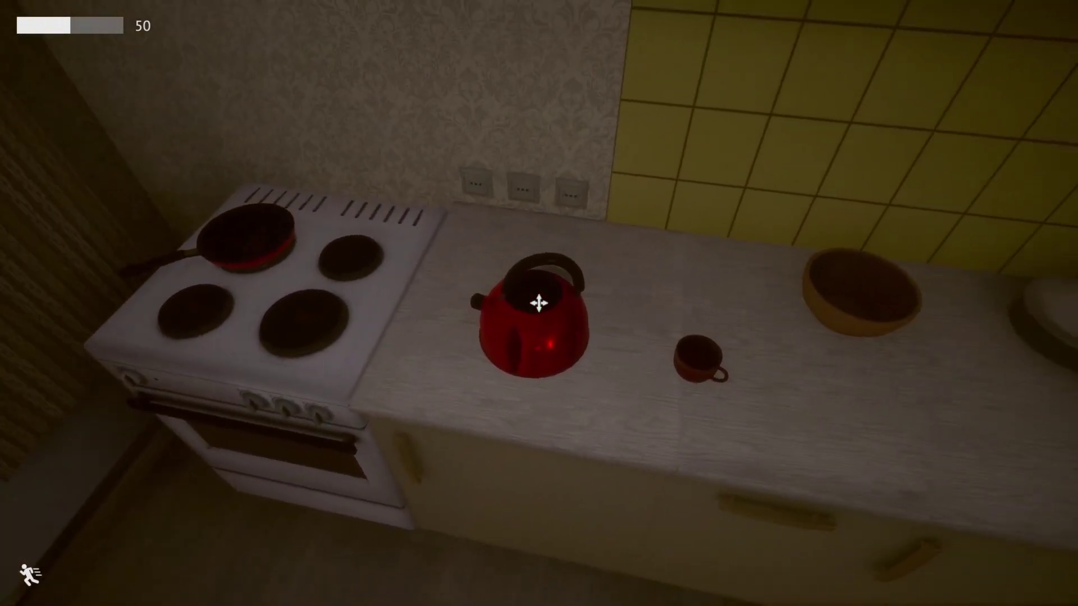
click(539, 303)
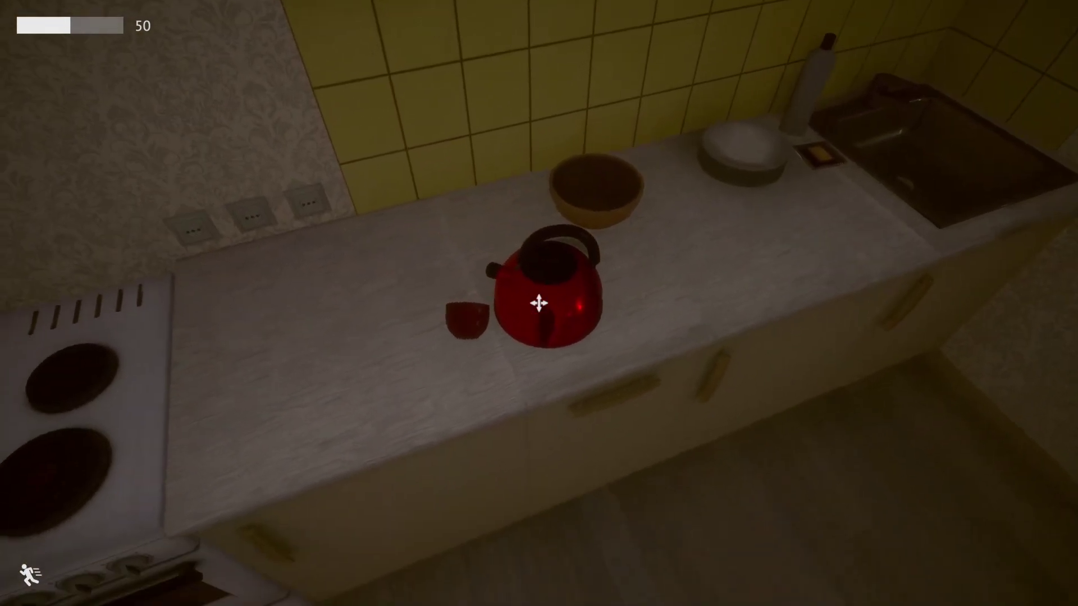
click(539, 303)
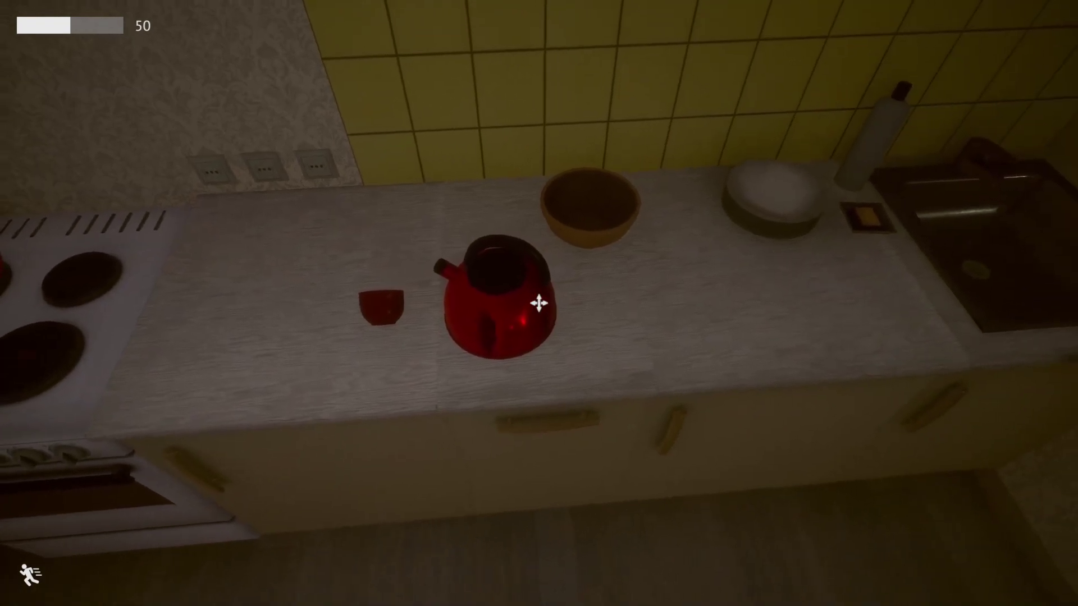
click(539, 302)
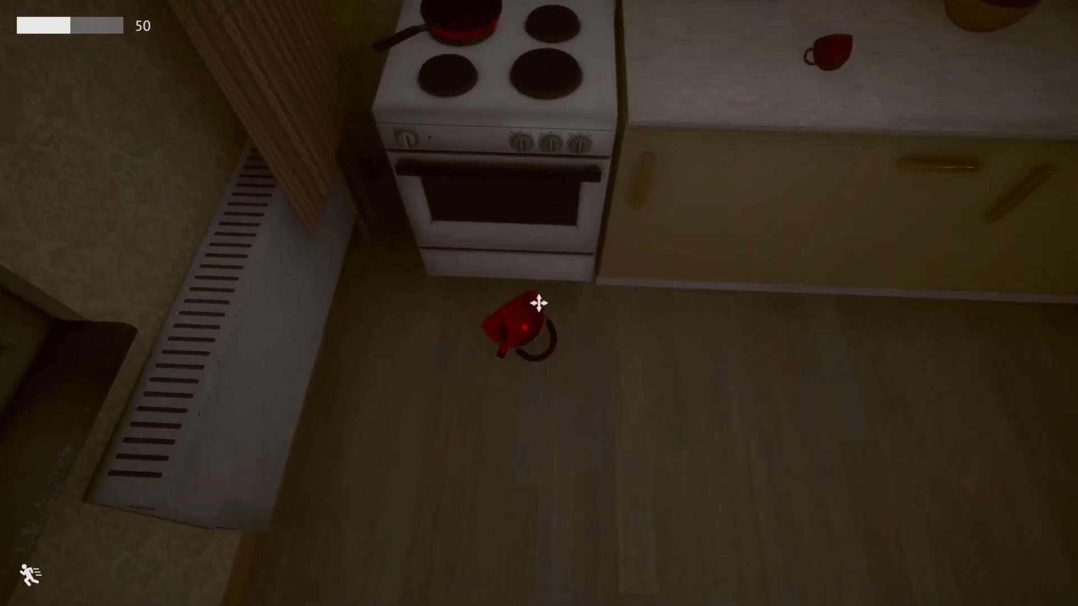
click(539, 303)
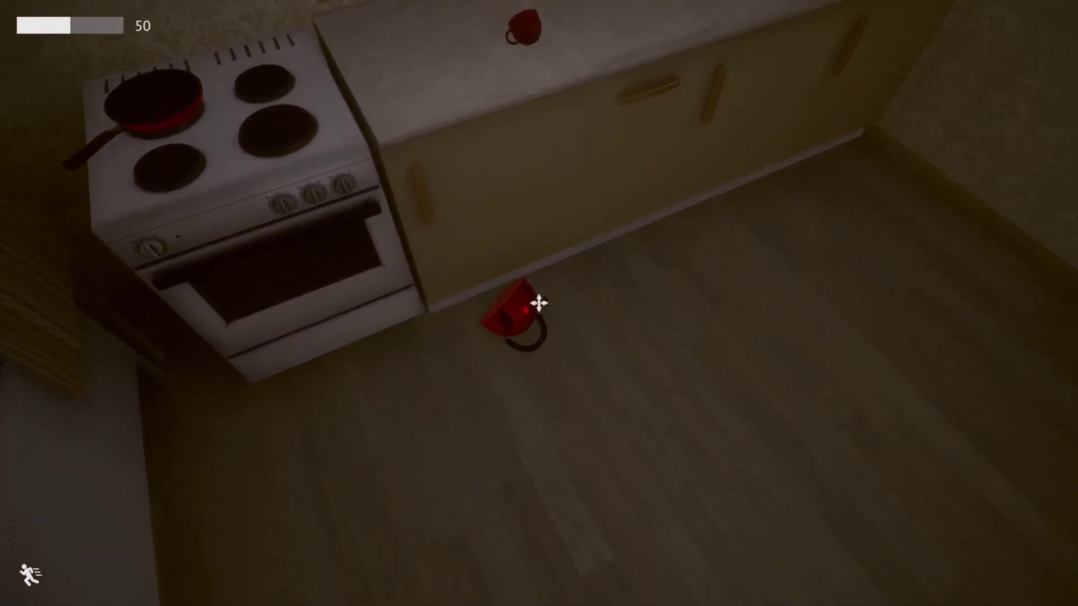
drag(538, 303, 539, 303)
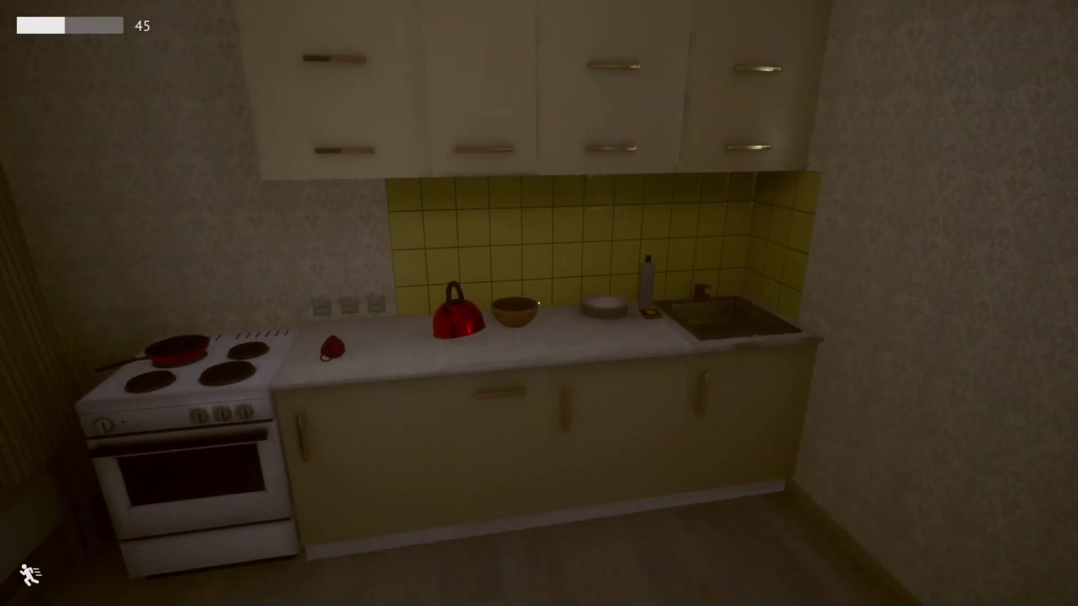
key(w)
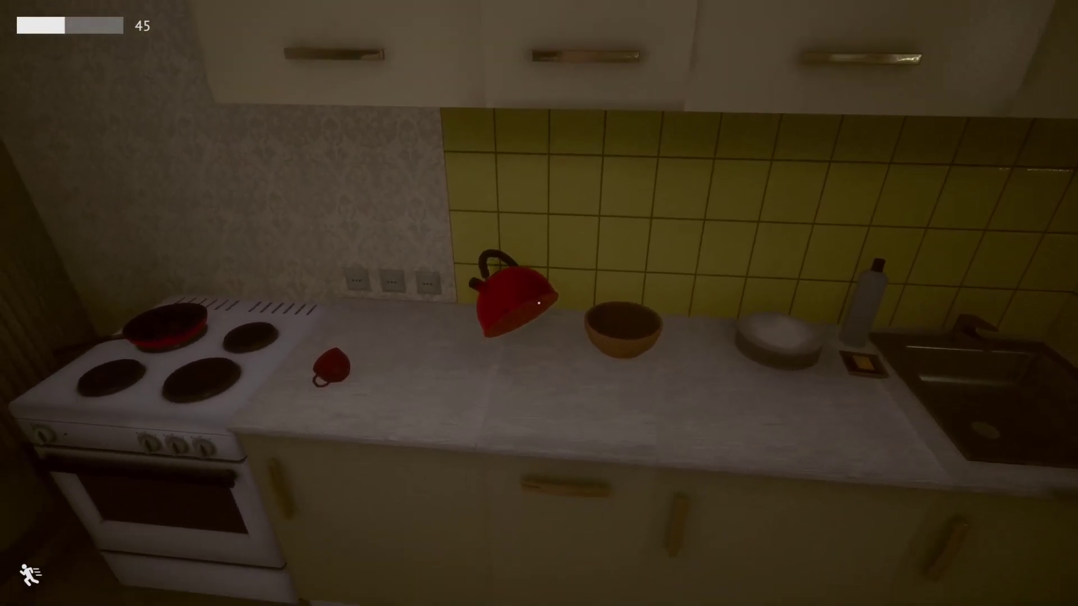
click(539, 303)
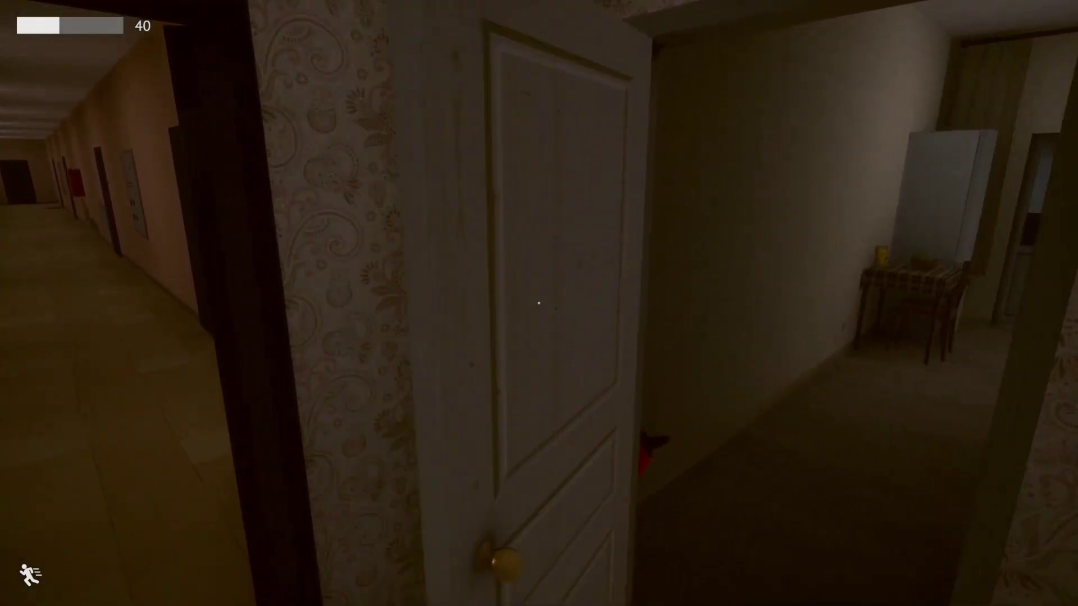
Walk down the corridor and close the open fire-hose cabinet
key(w)
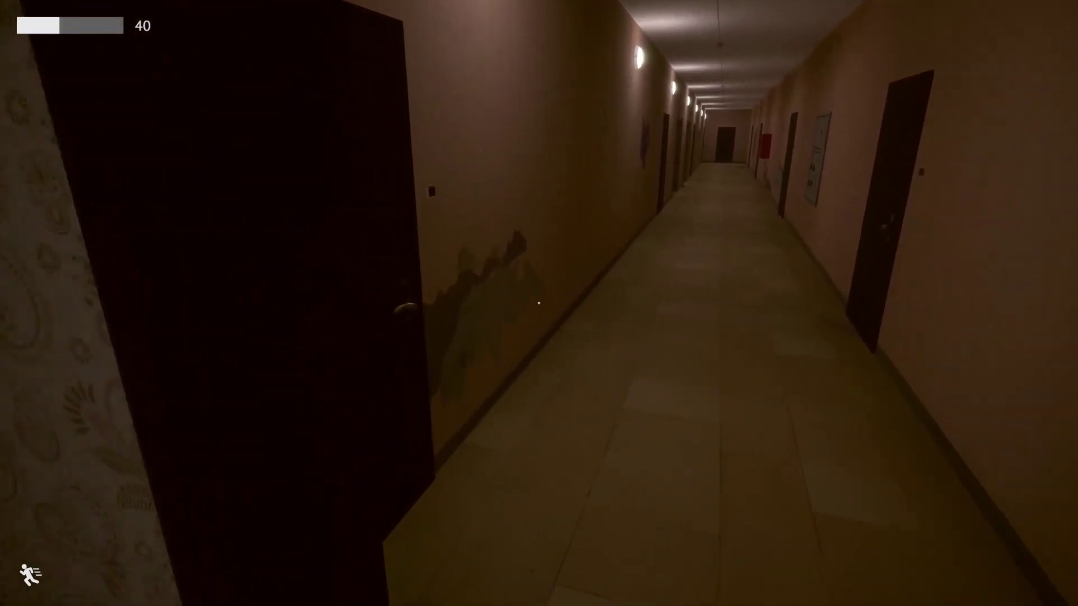
key(w)
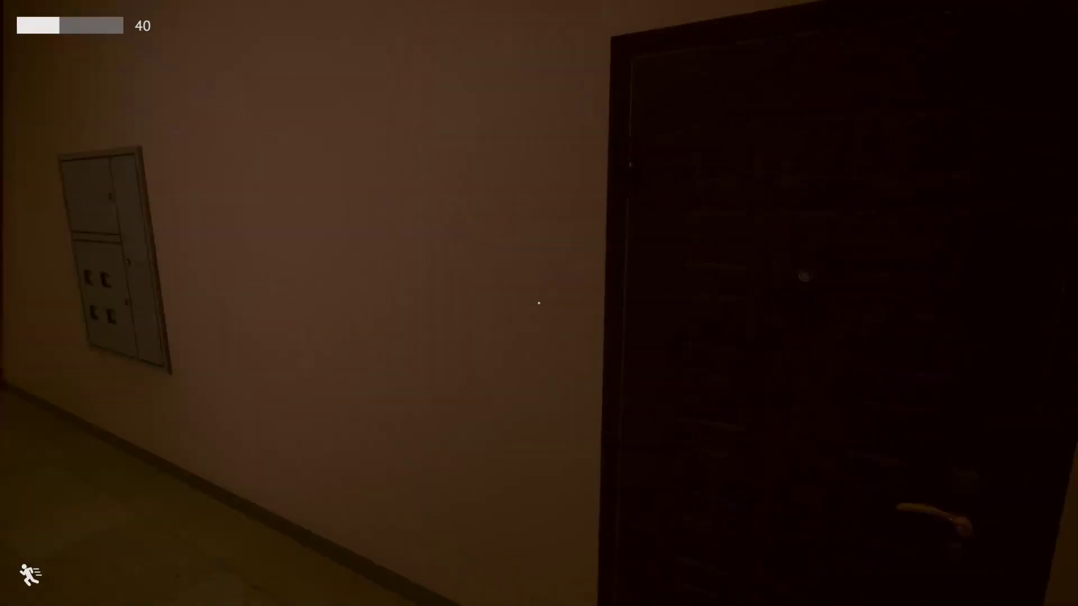
key(s)
key(w)
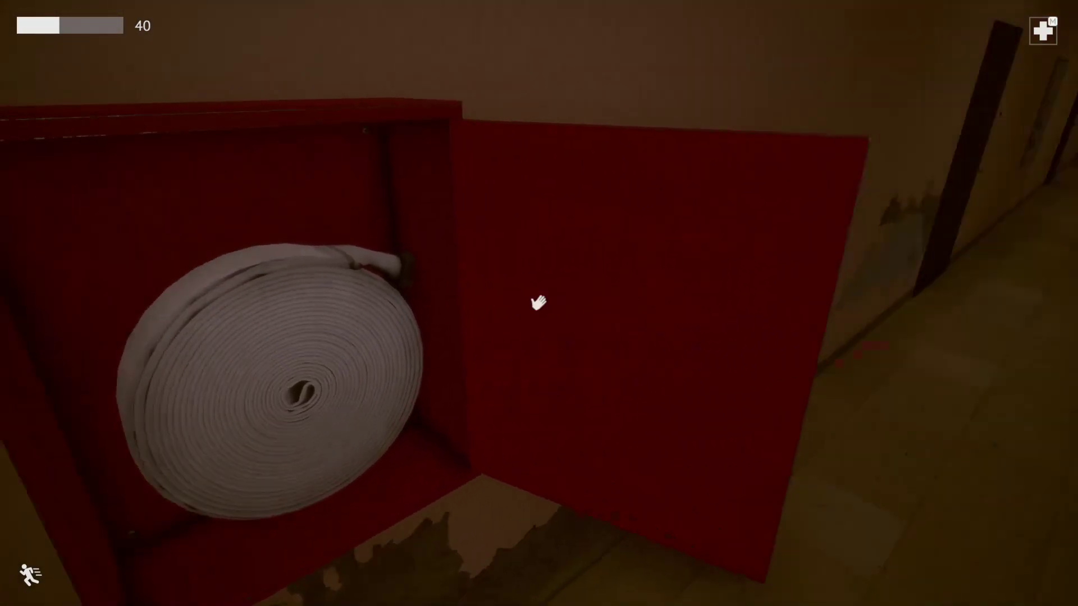
click(539, 303)
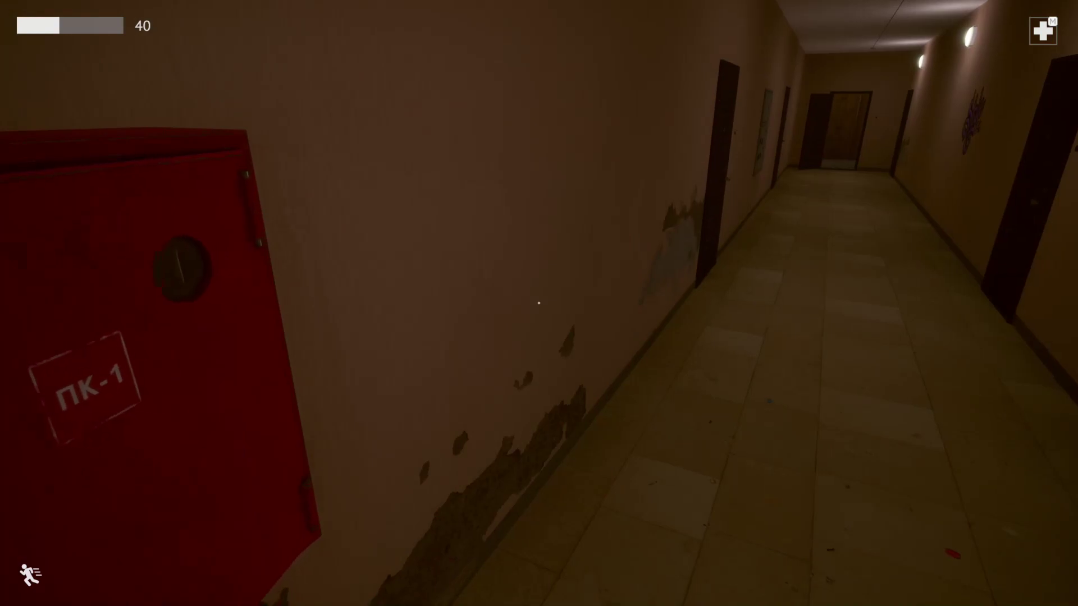
Go past the graffiti doorway and call the elevator with the red balloon
key(w)
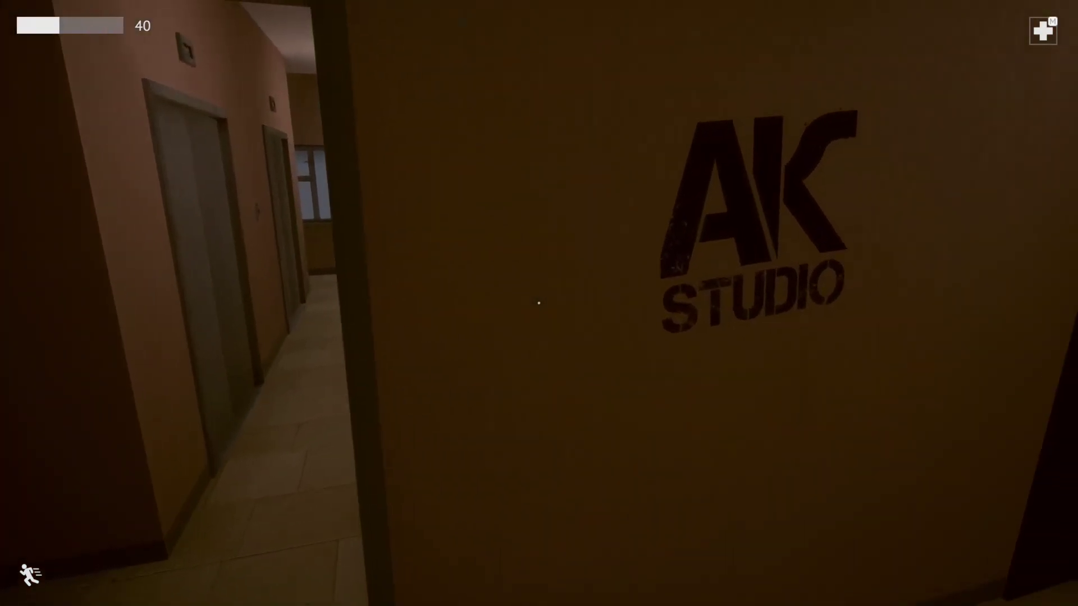
key(w)
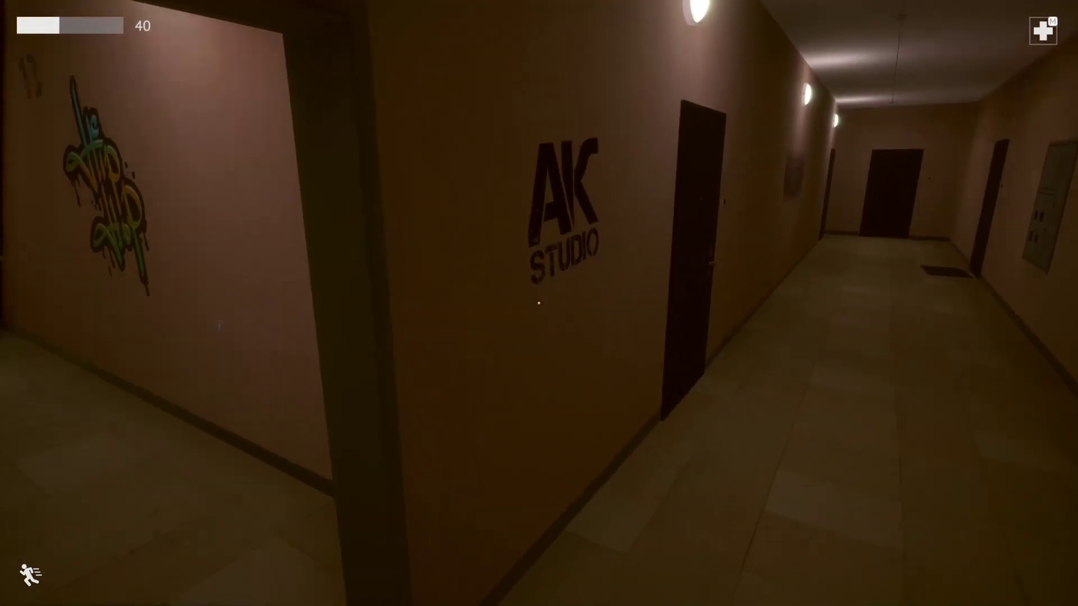
key(w)
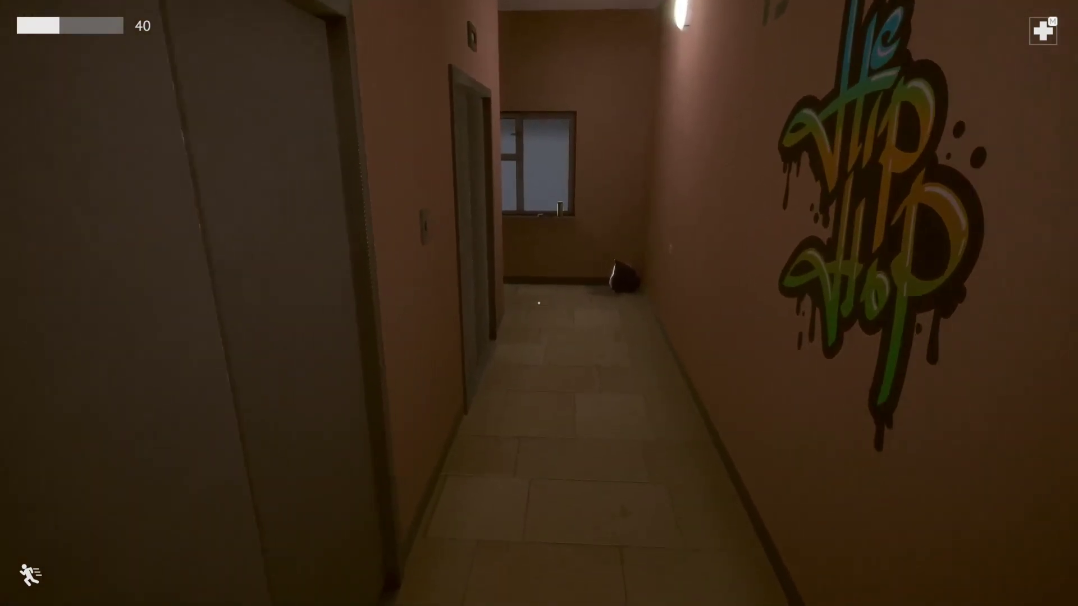
key(w)
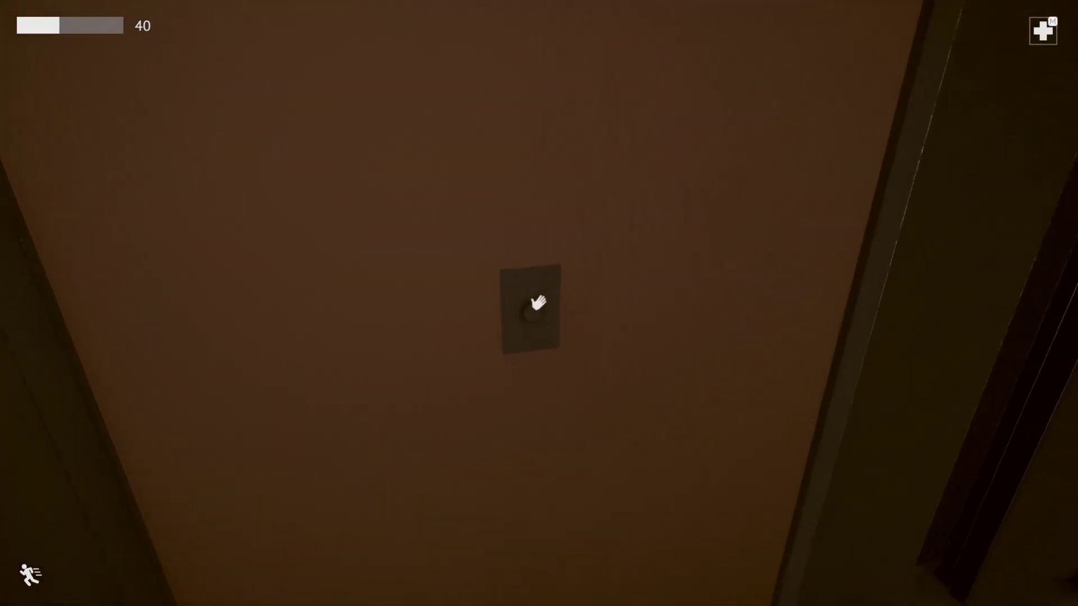
click(540, 304)
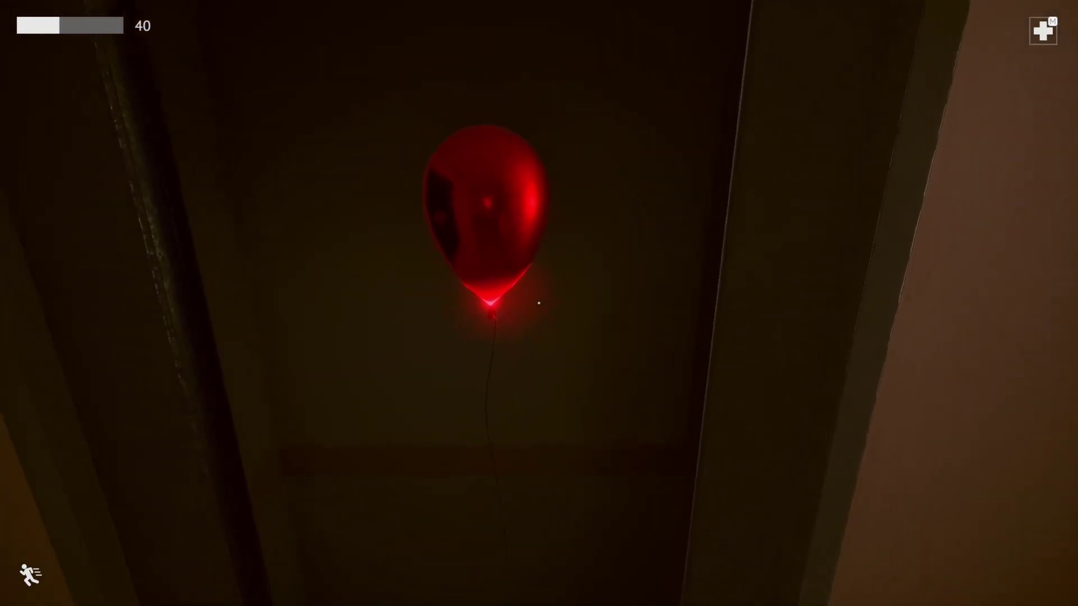
key(w)
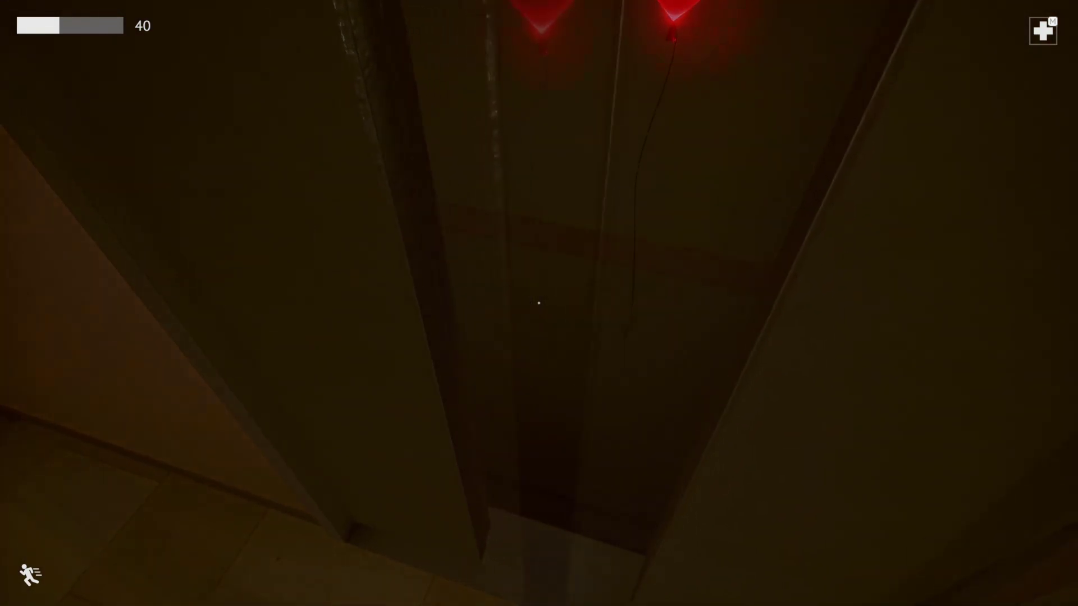
key(w)
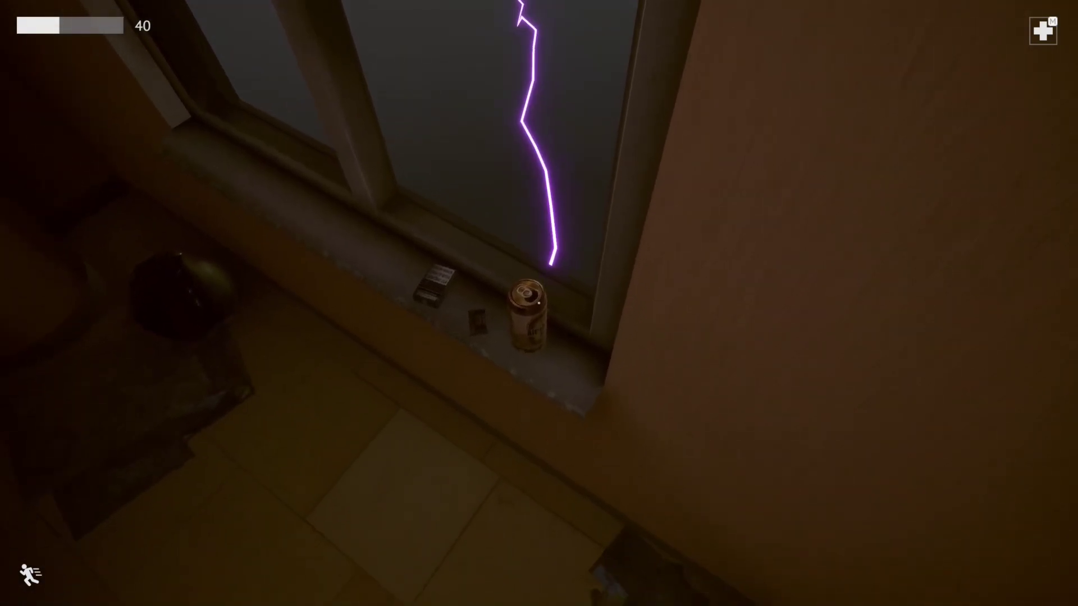
Walk down the stained hallway and open the apartment door at its end
key(w)
key(w)
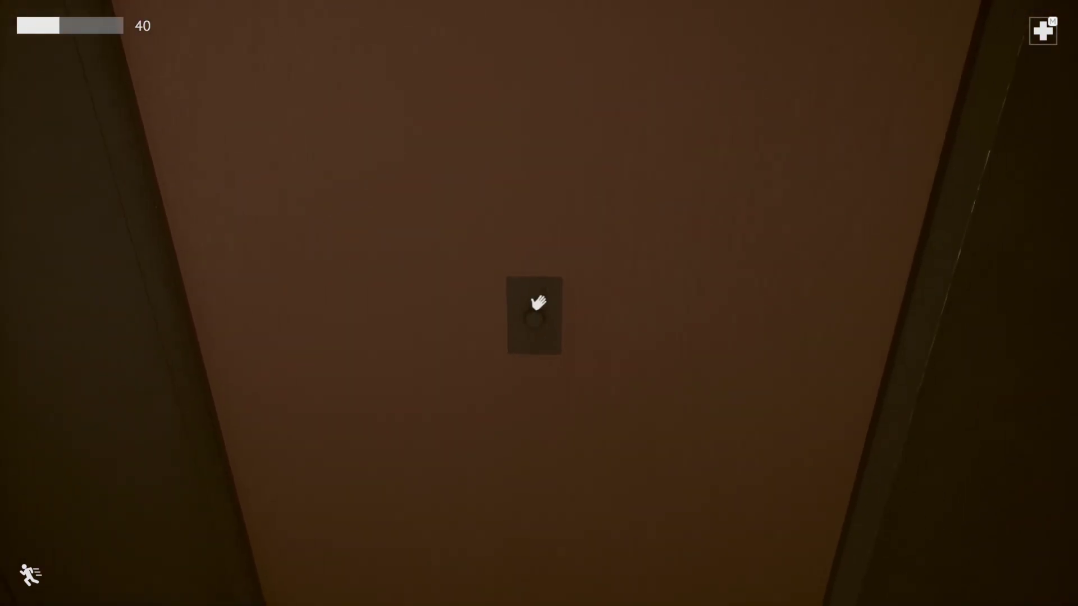
key(w)
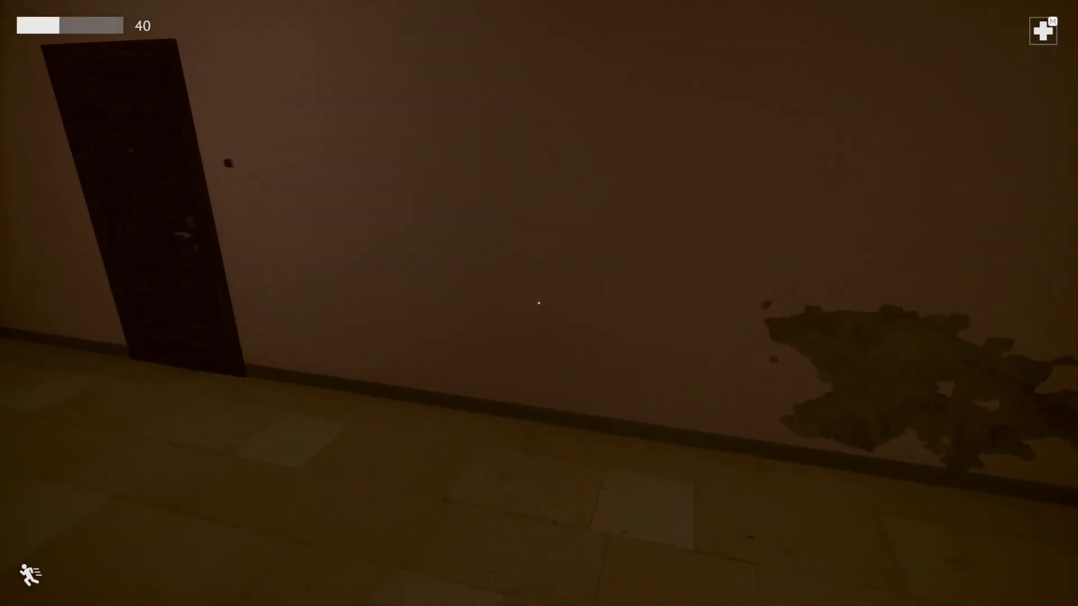
key(w)
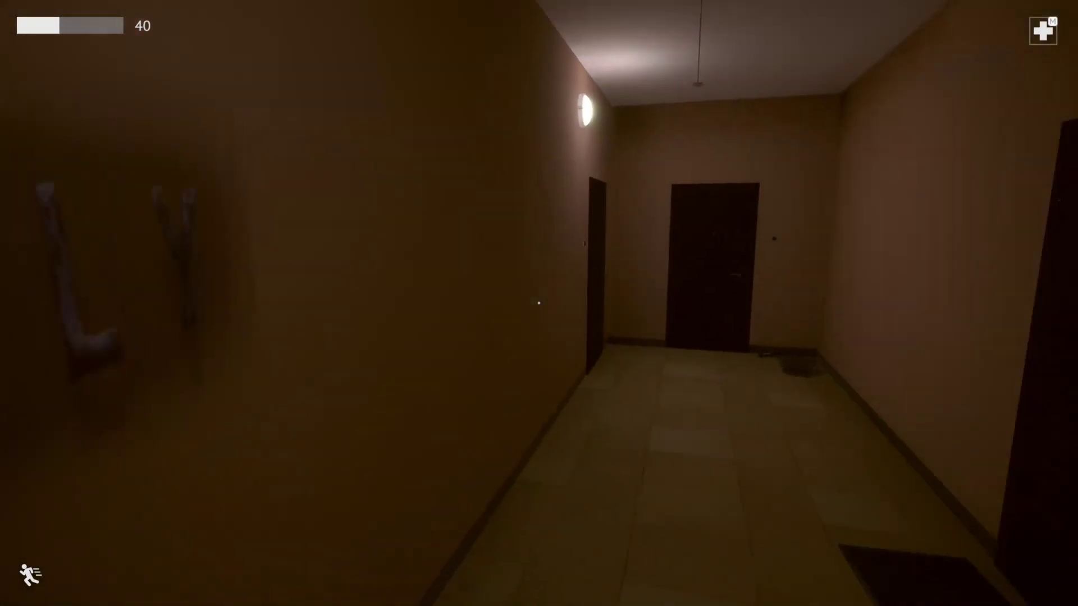
key(w)
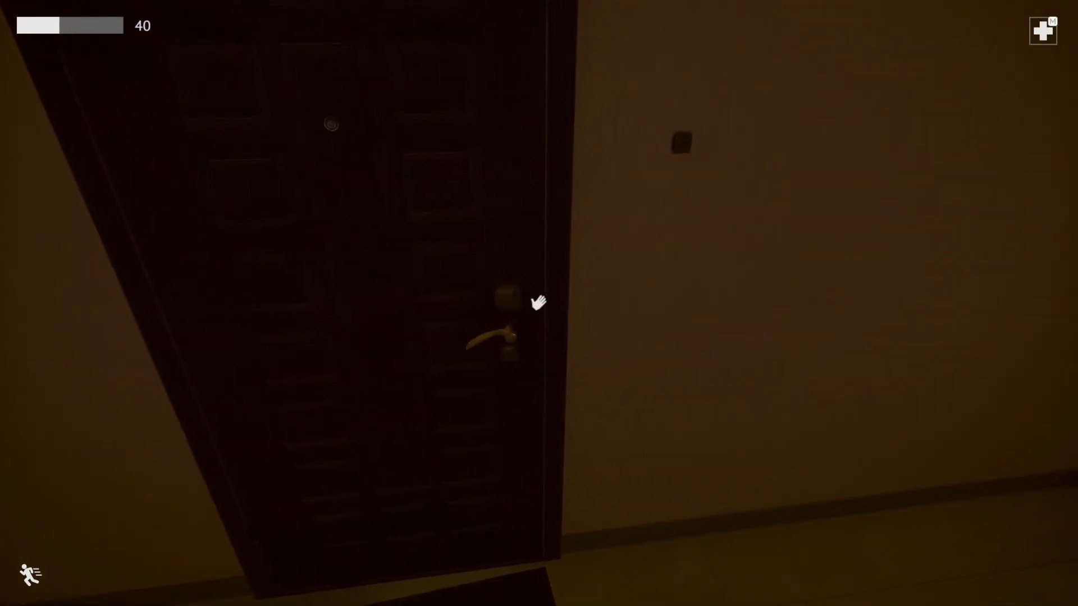
click(539, 303)
Approach the neighbour at the kitchen table and hear his story about the creatures
key(w)
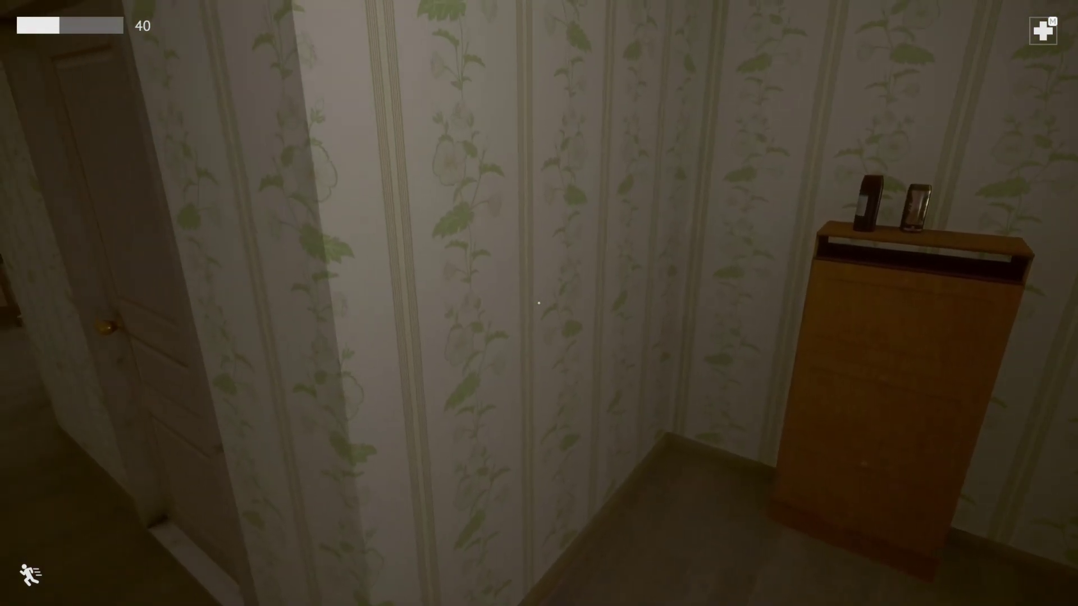
key(w)
key(w)
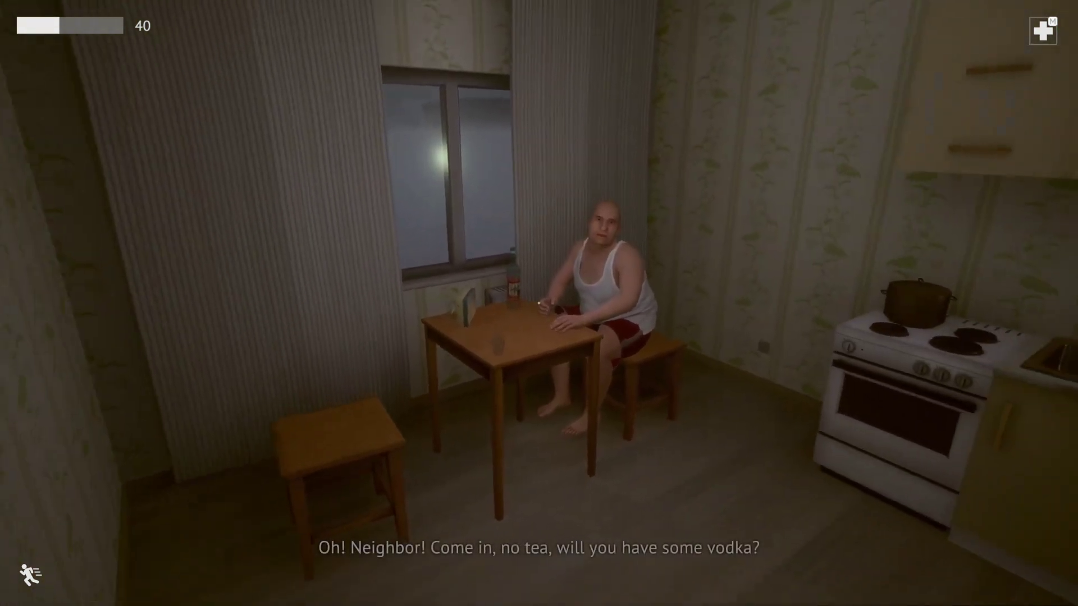
key(w)
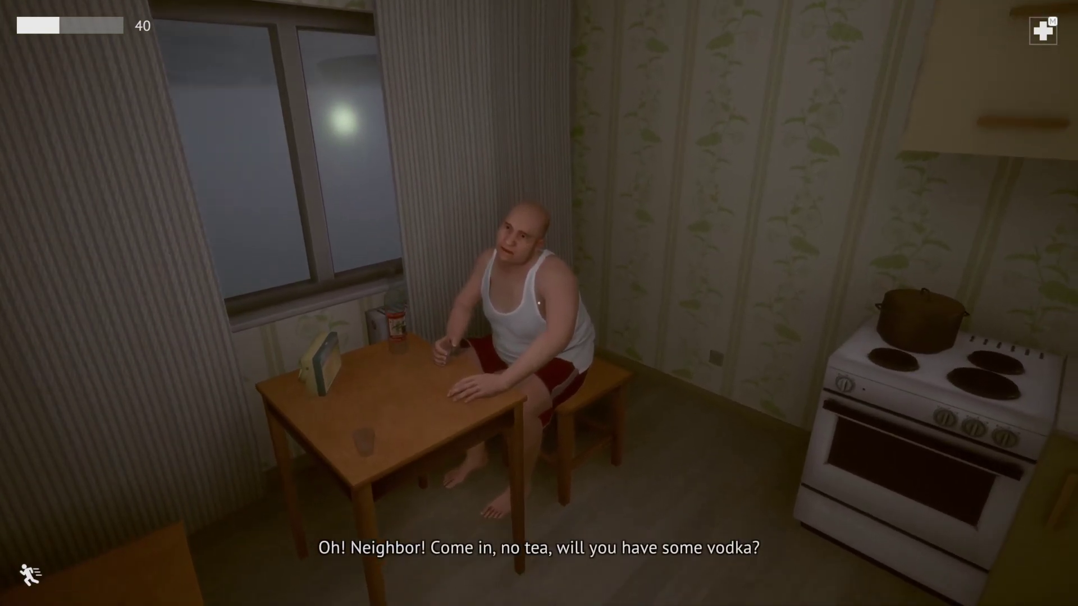
key(w)
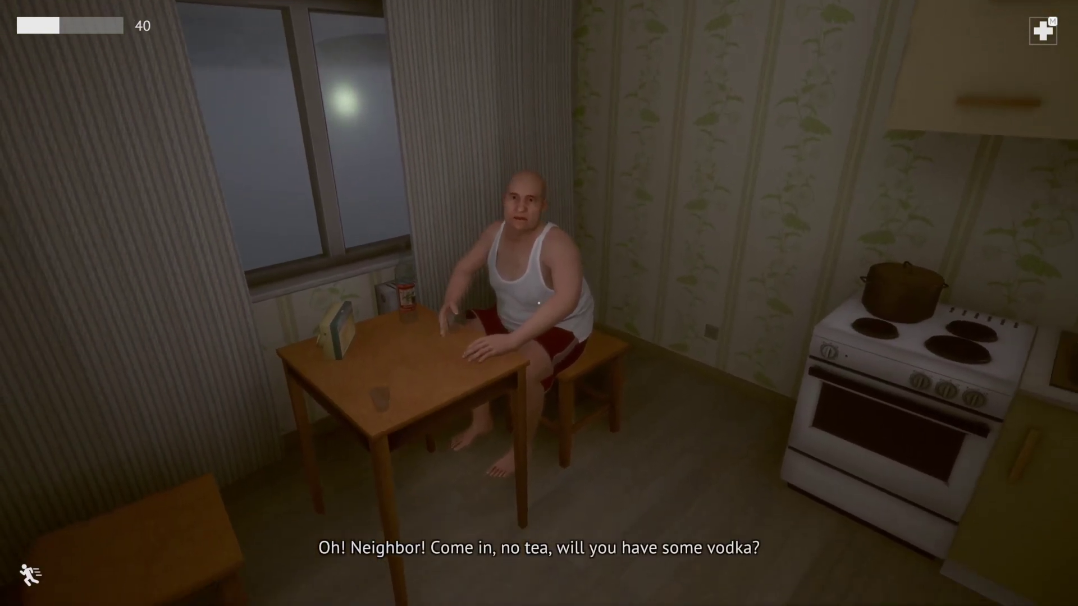
key(w)
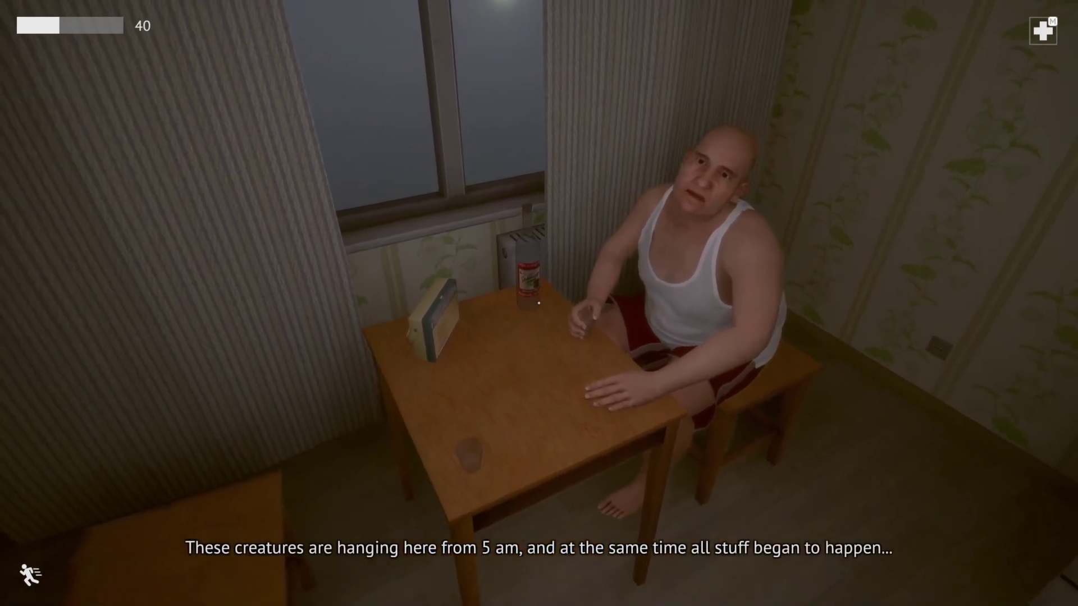
key(d)
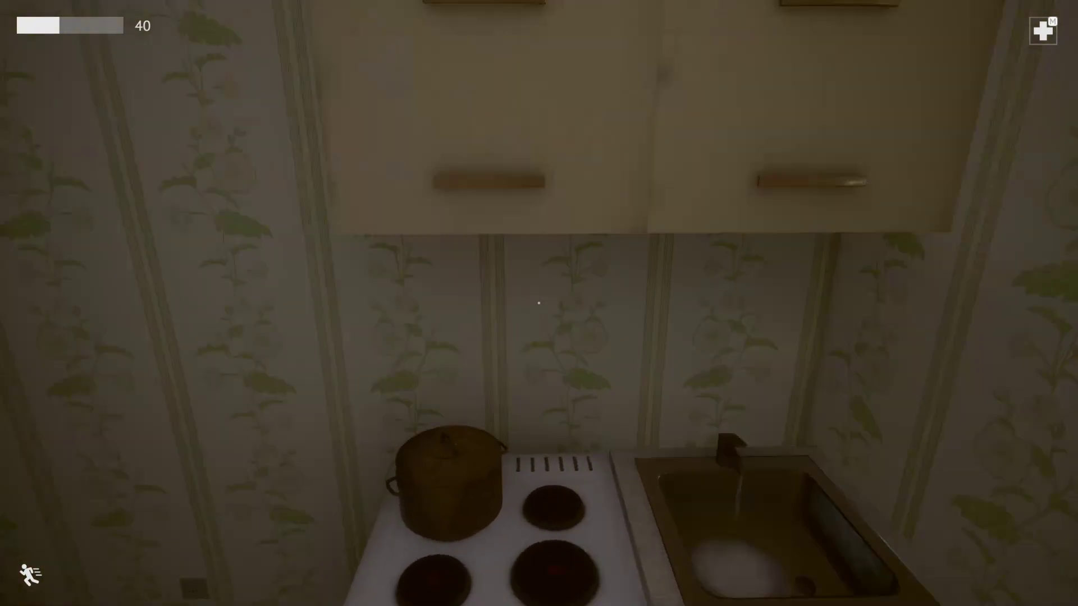
key(w)
key(a)
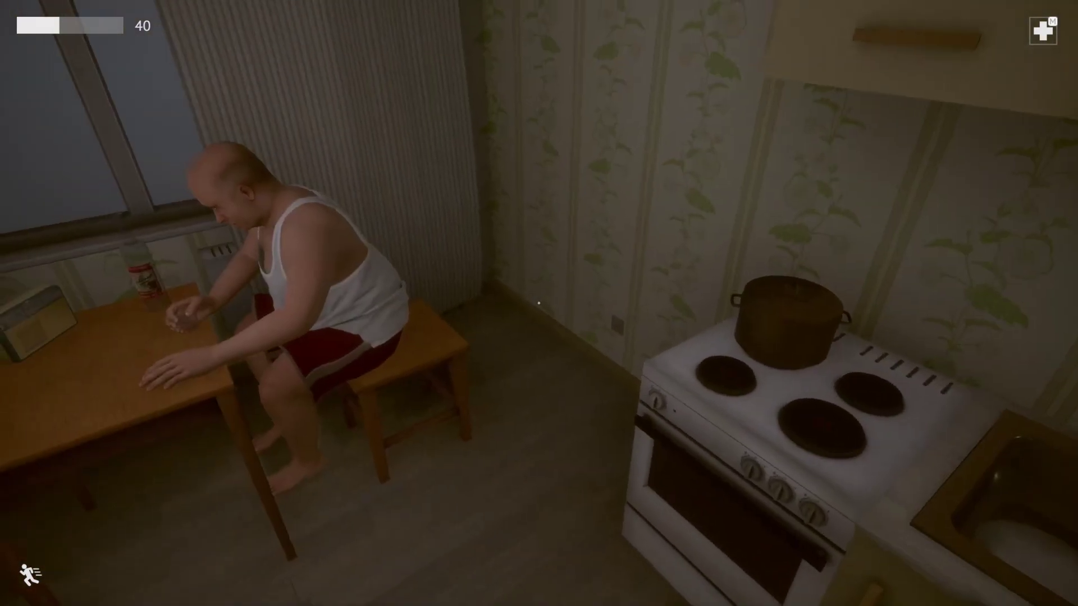
key(a)
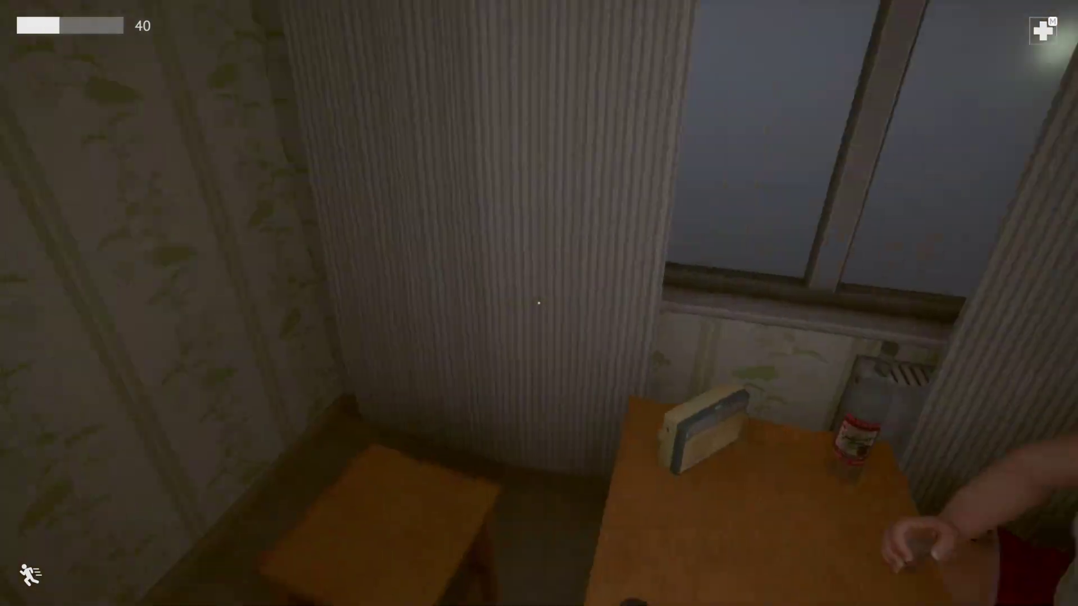
key(d)
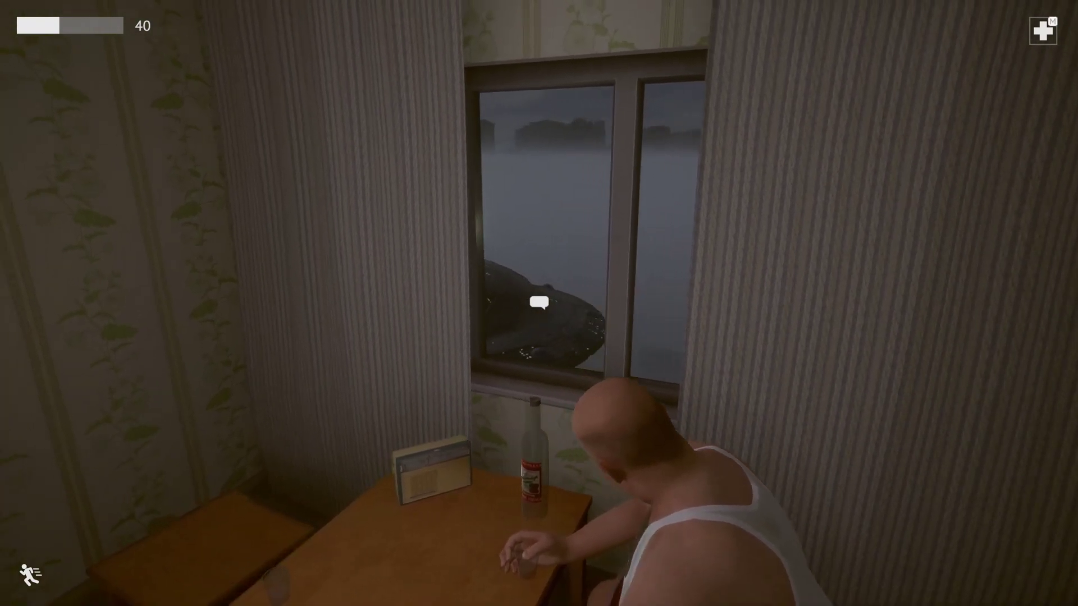
Walk through the white door to the balalaika in the corner room
key(a)
key(w)
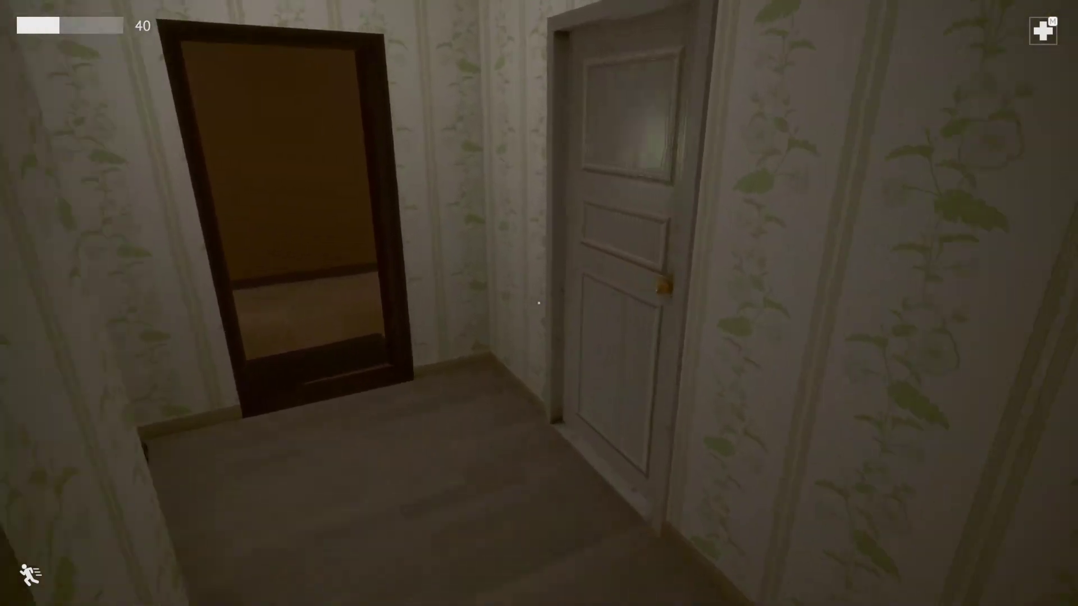
key(w)
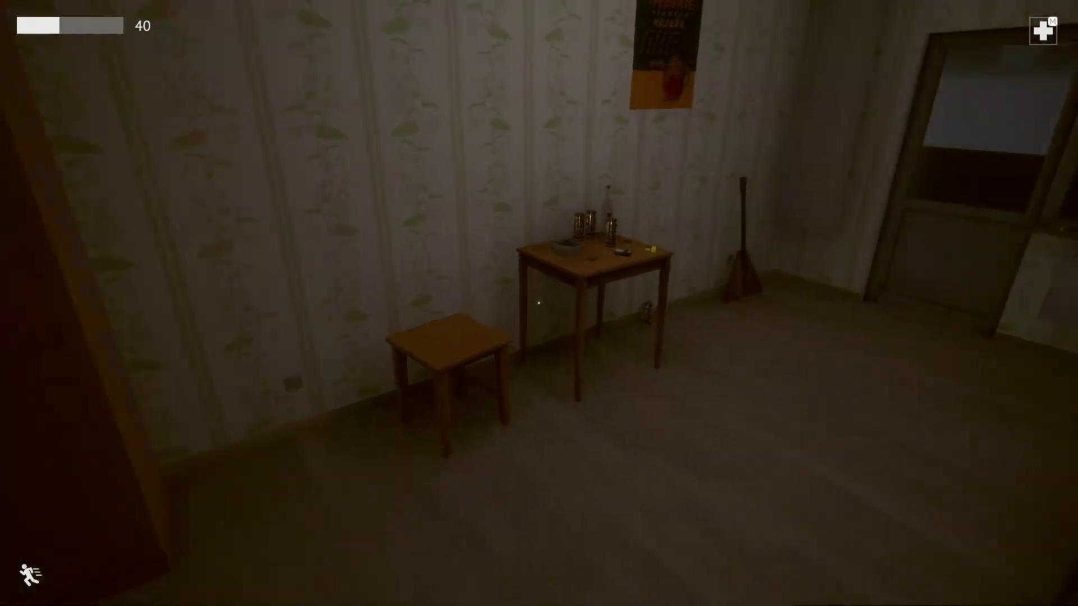
key(w)
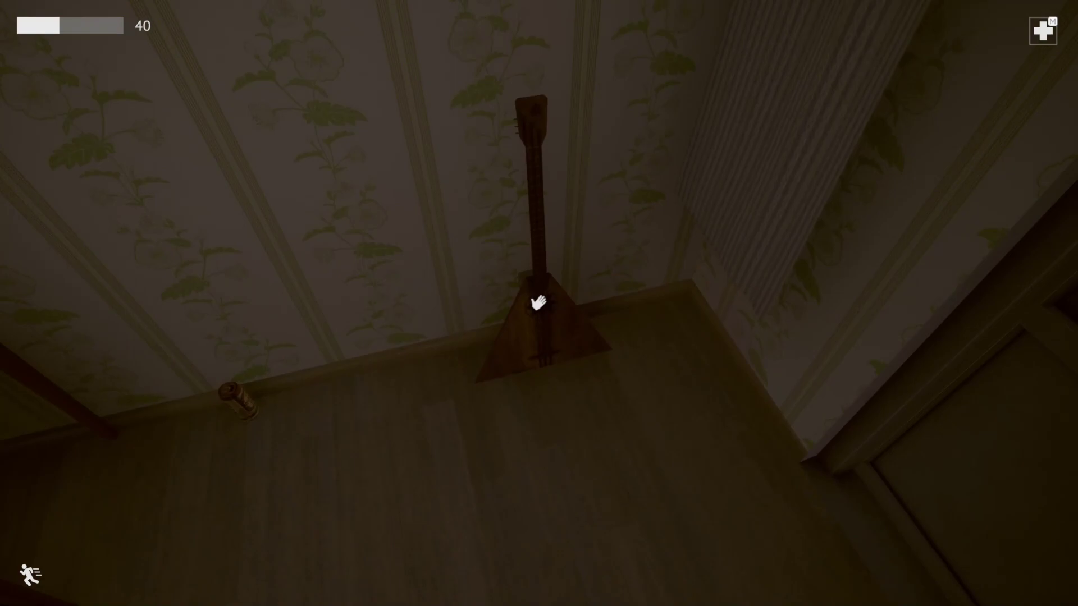
Step onto the balcony, watch the laser-firing saucers, then turn back inside
drag(539, 303, 539, 303)
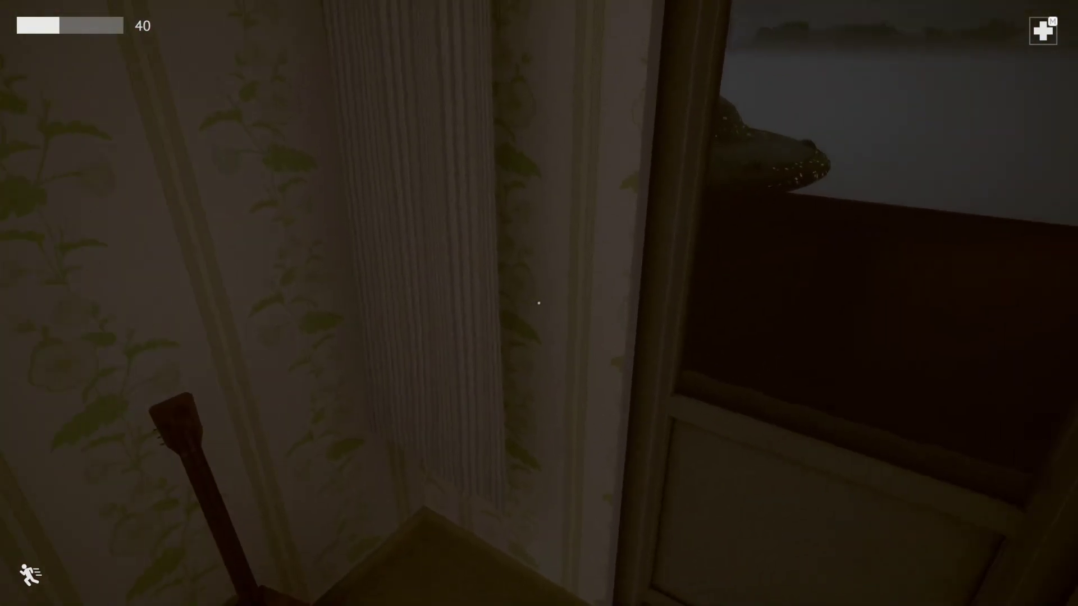
click(539, 303)
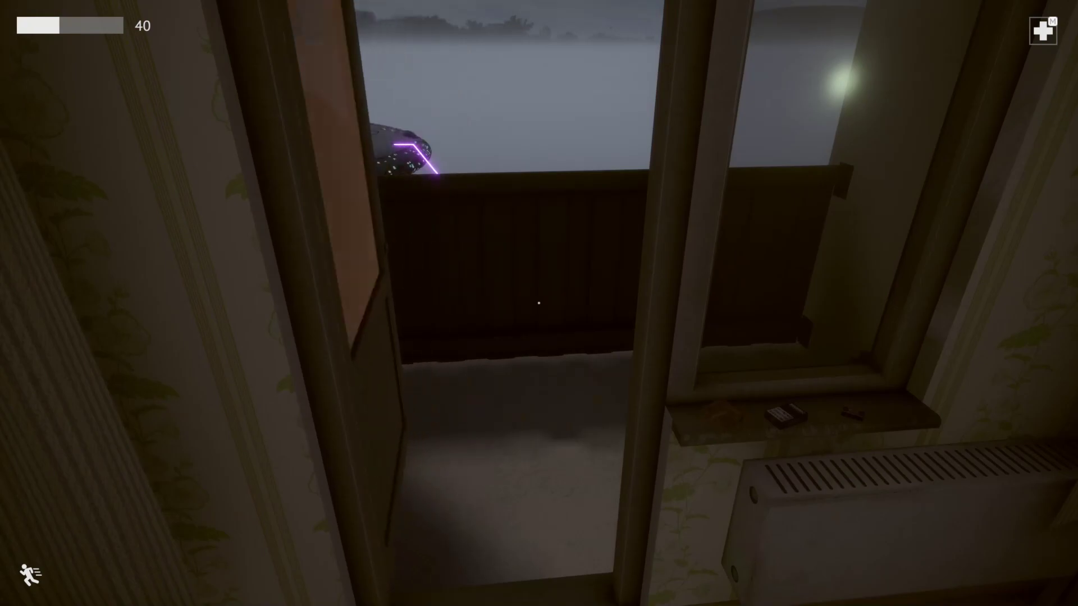
key(w)
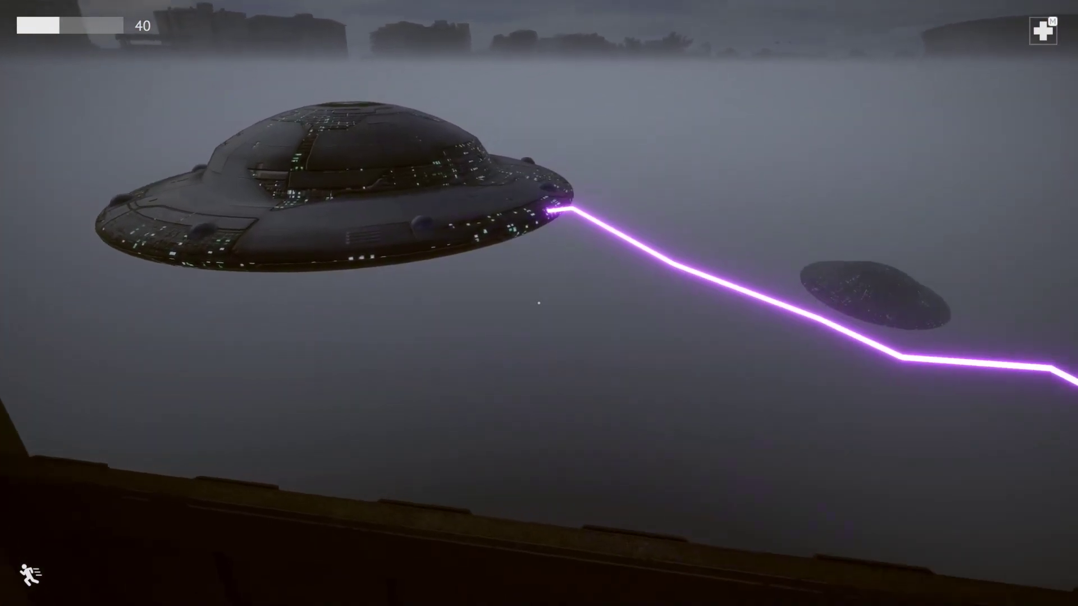
drag(539, 304, 337, 304)
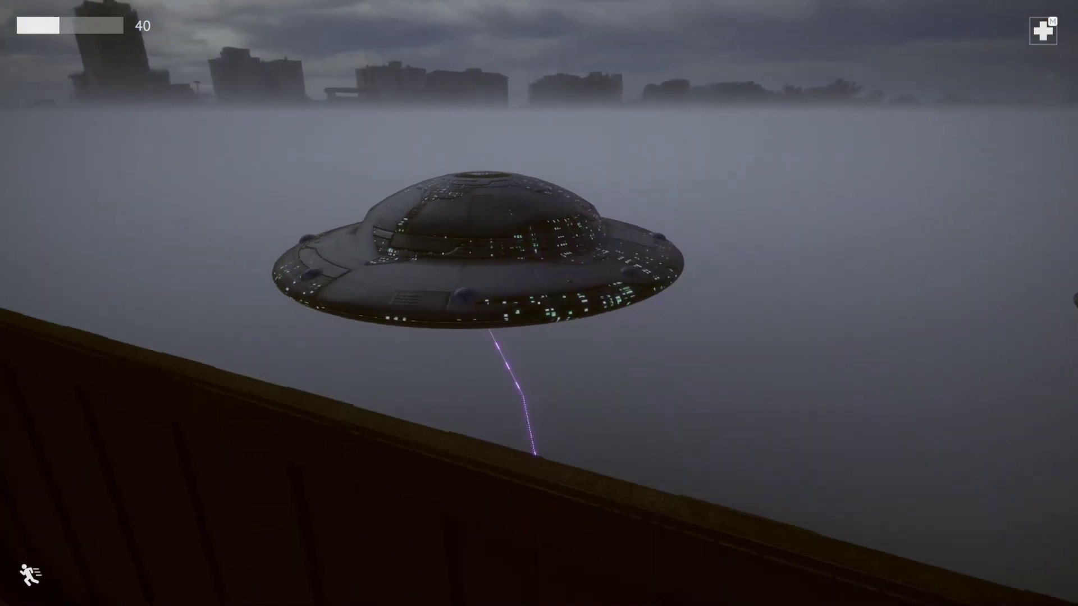
drag(539, 303, 252, 304)
drag(539, 304, 336, 303)
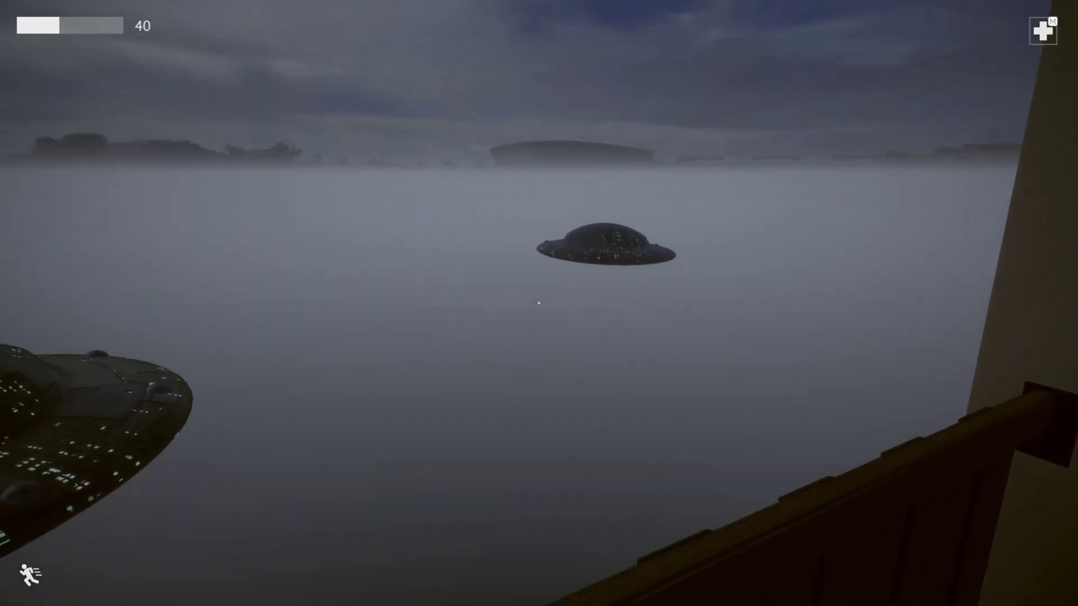
drag(540, 303, 758, 303)
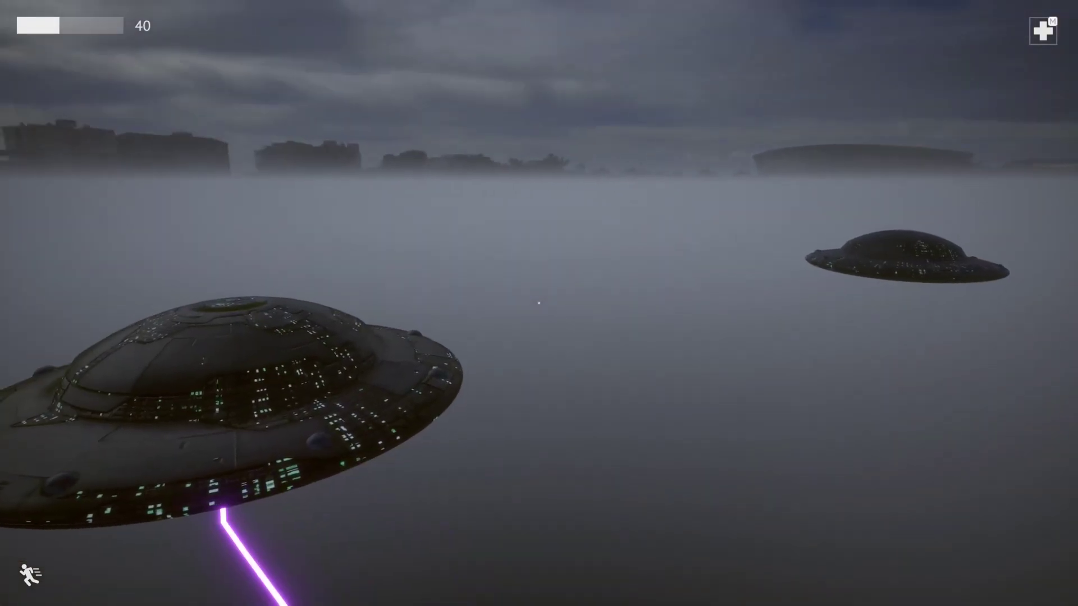
drag(540, 304, 168, 303)
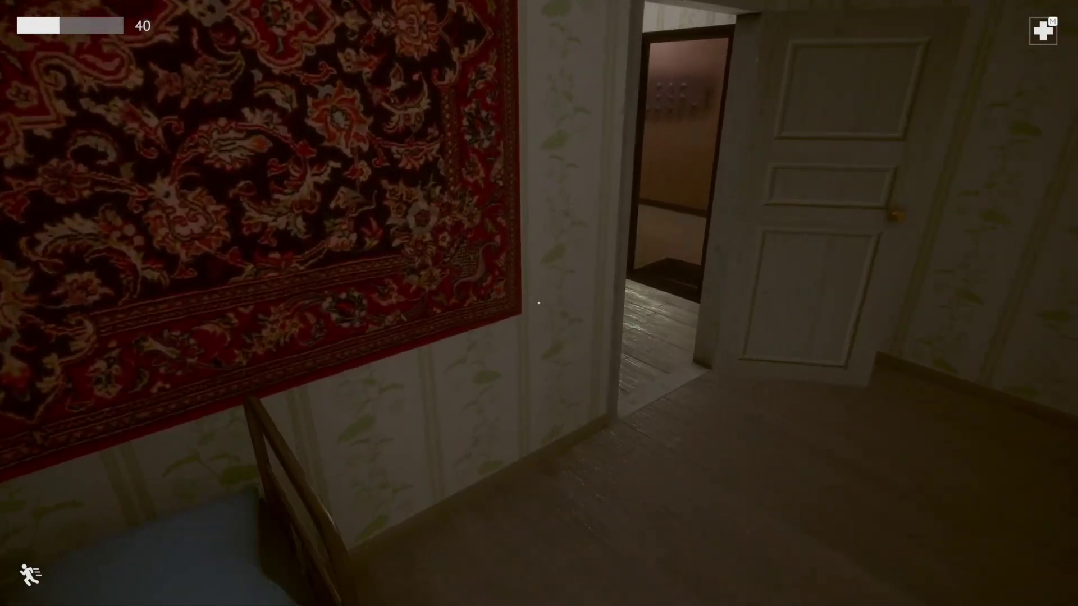
Enter the apartment and look around the bathroom toward the toilet
key(w)
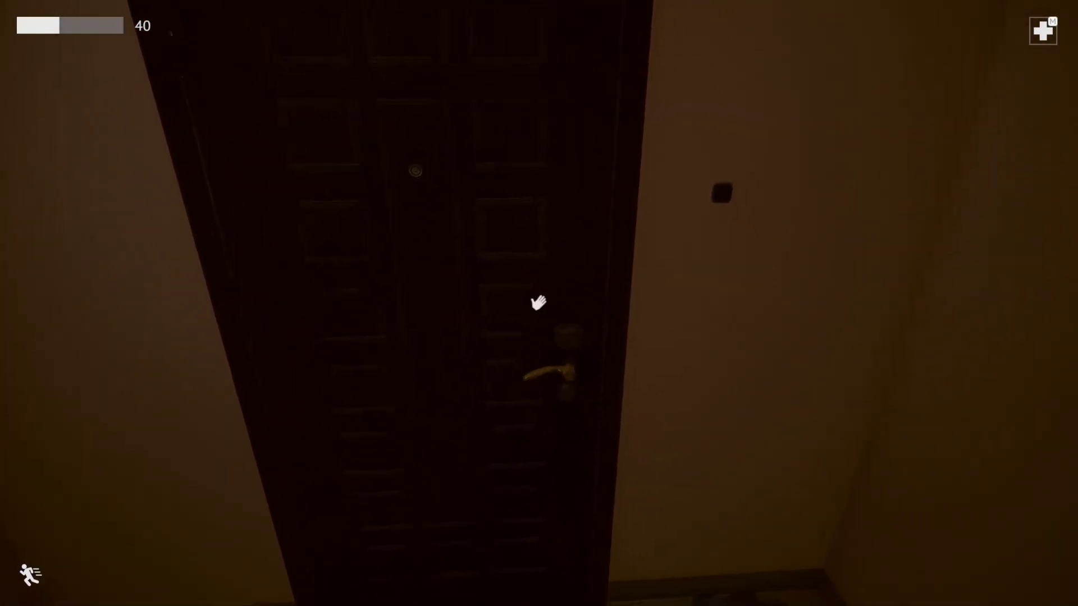
drag(539, 303, 724, 303)
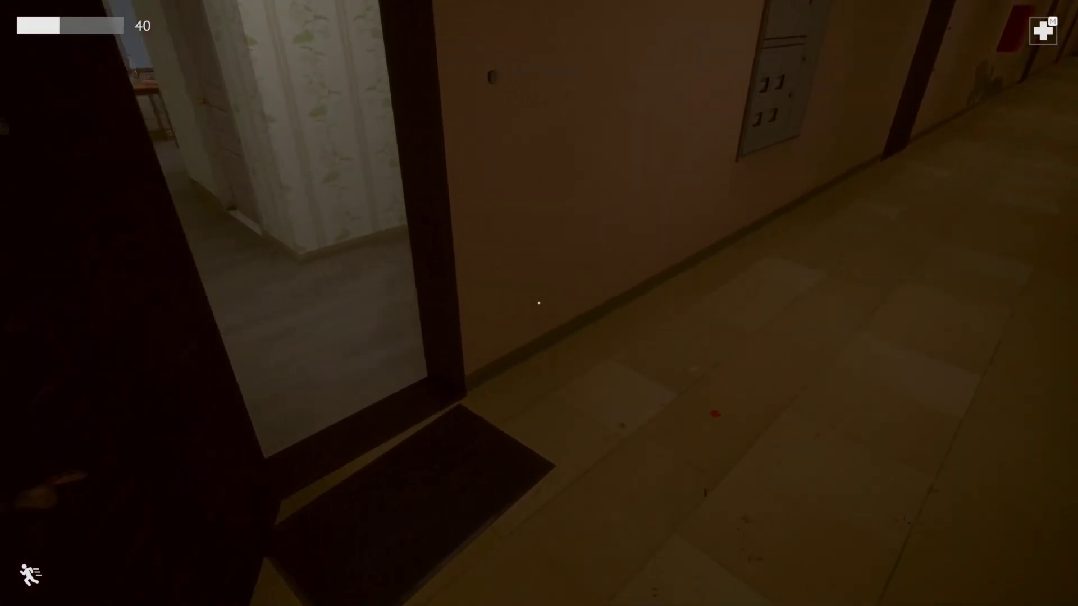
key(w)
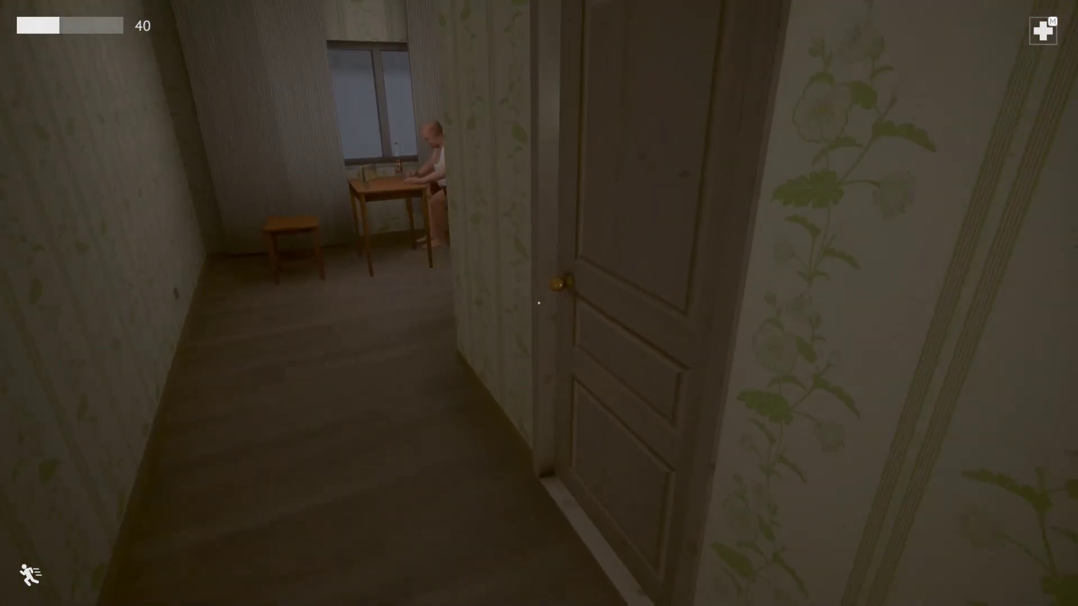
key(w)
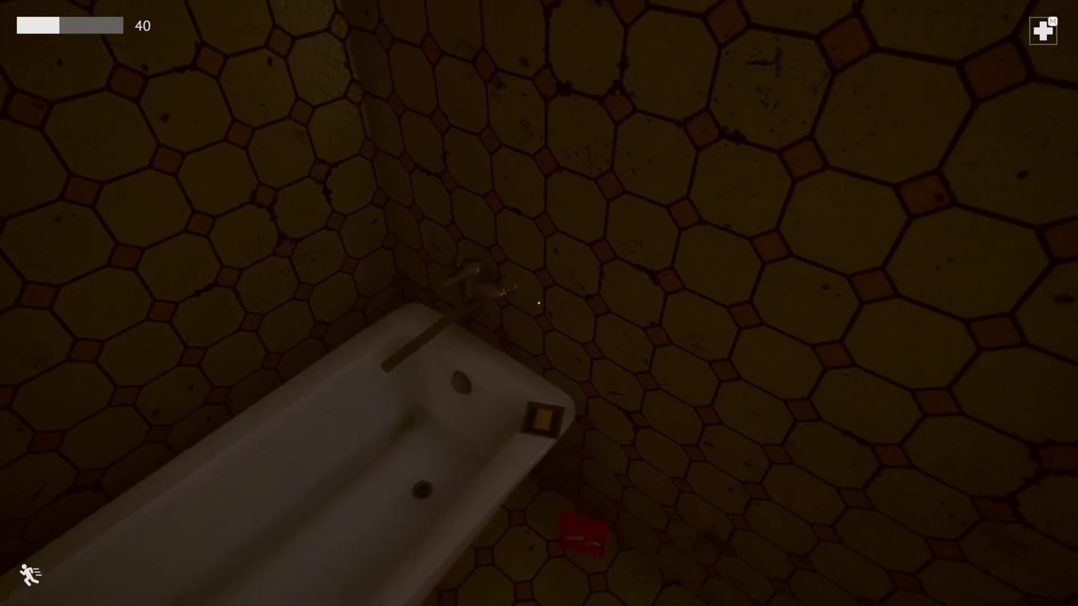
drag(539, 304, 758, 303)
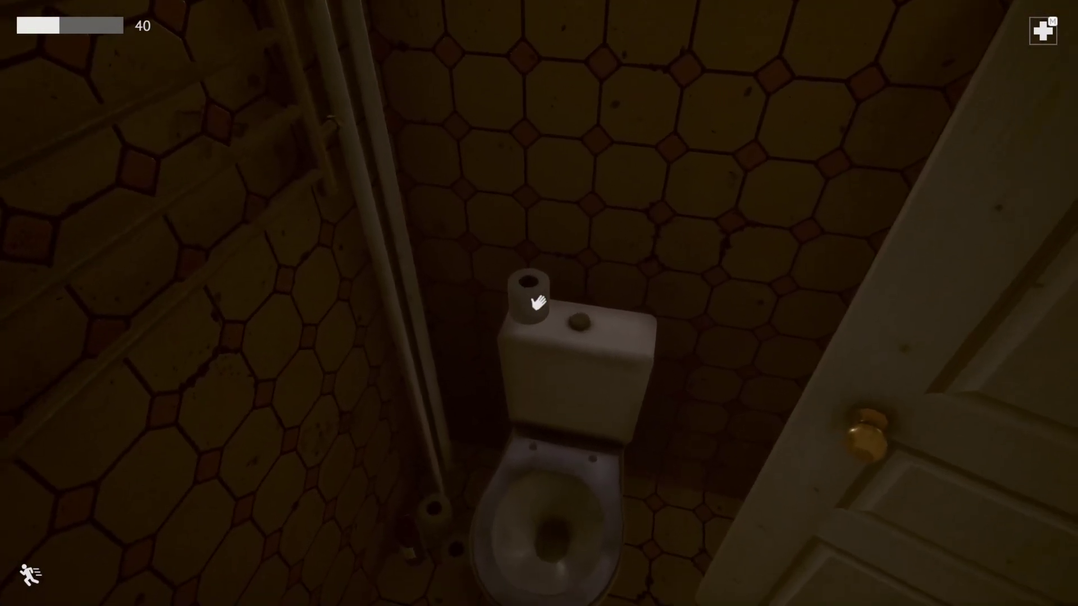
drag(539, 303, 757, 303)
Inspect the kitchen: the man's table with radio and bottle, stove and sink
key(w)
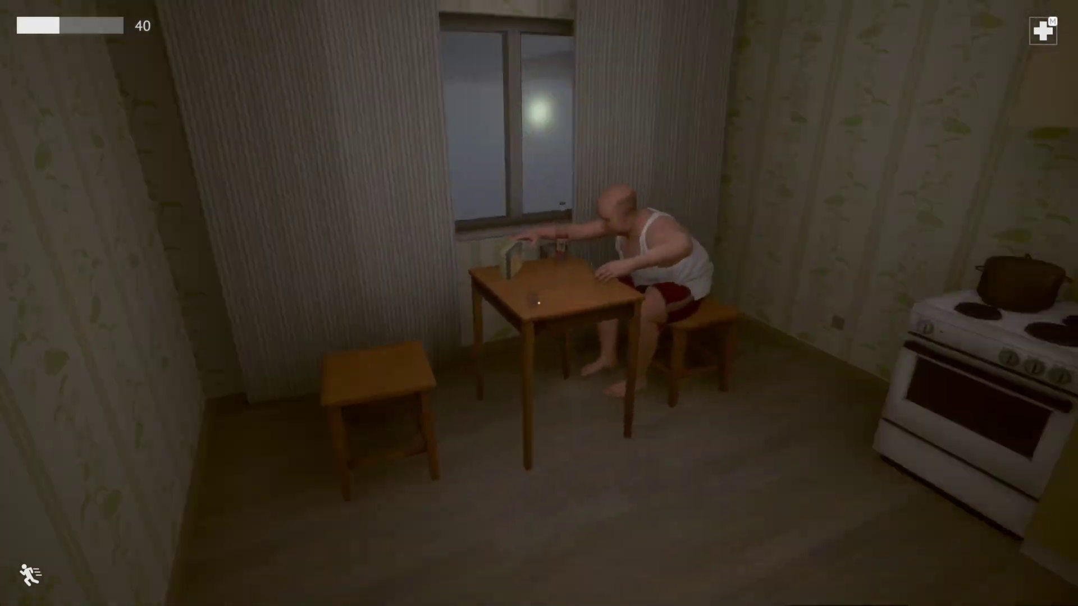
key(w)
drag(539, 304, 538, 421)
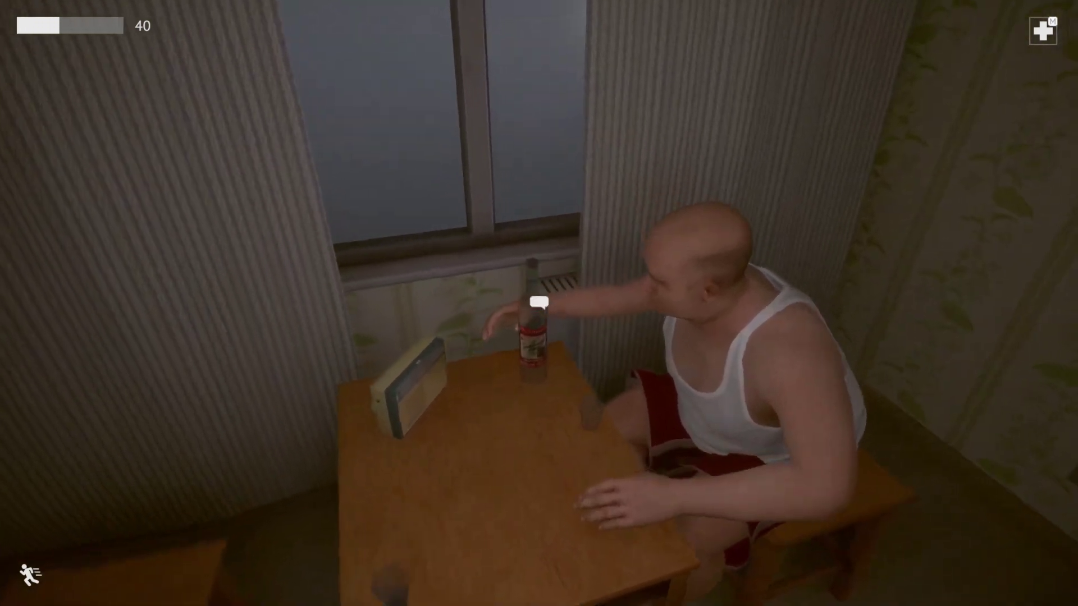
key(s)
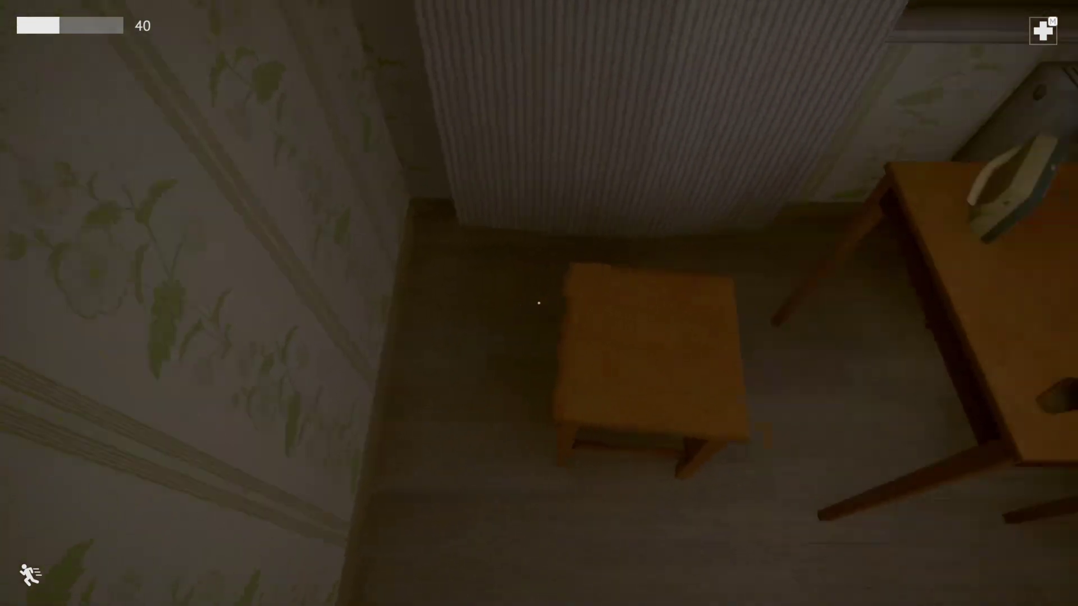
drag(539, 304, 421, 252)
key(w)
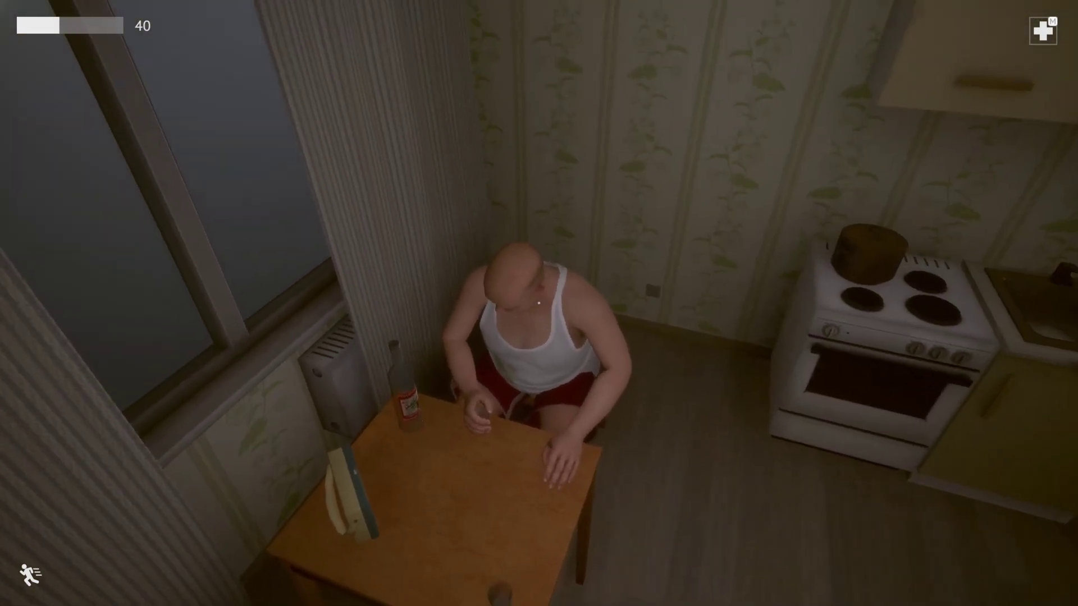
drag(539, 303, 758, 304)
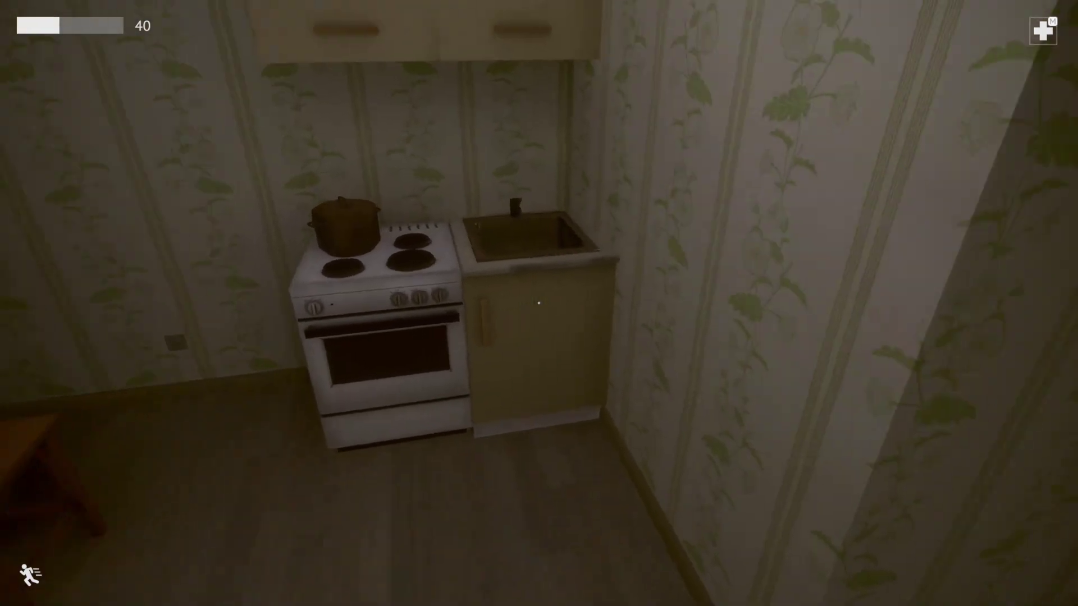
key(w)
drag(539, 304, 540, 169)
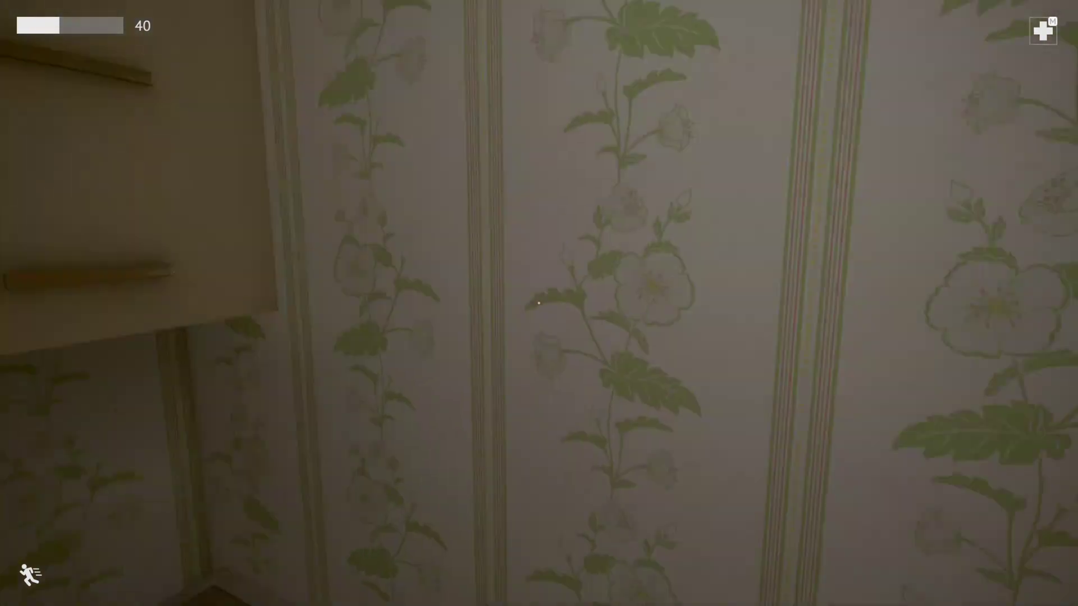
Walk back down the apartment hallway to the exit doorway
key(w)
key(w)
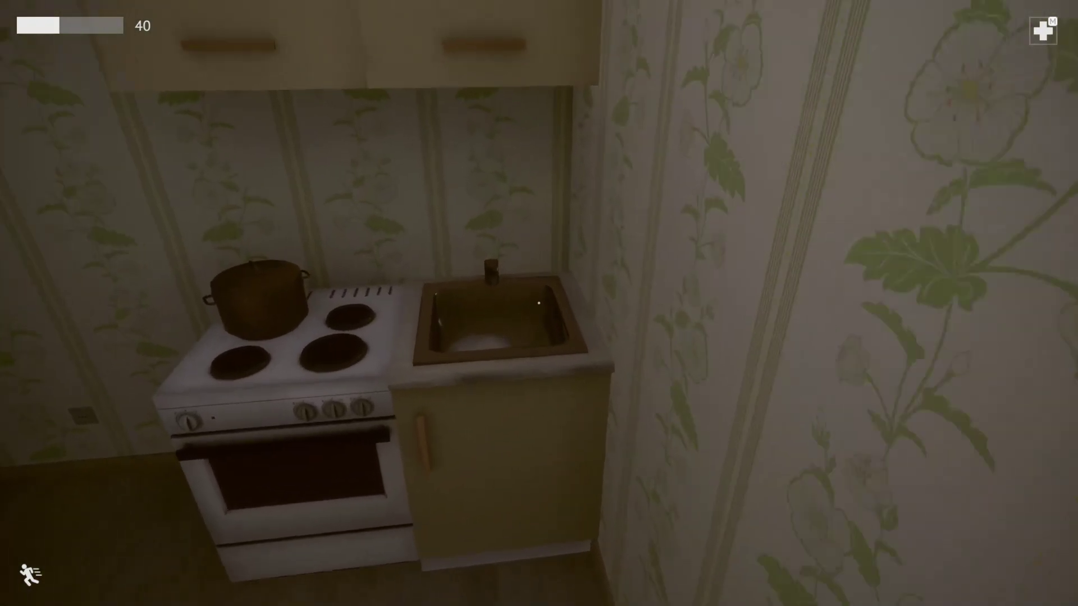
drag(539, 303, 337, 304)
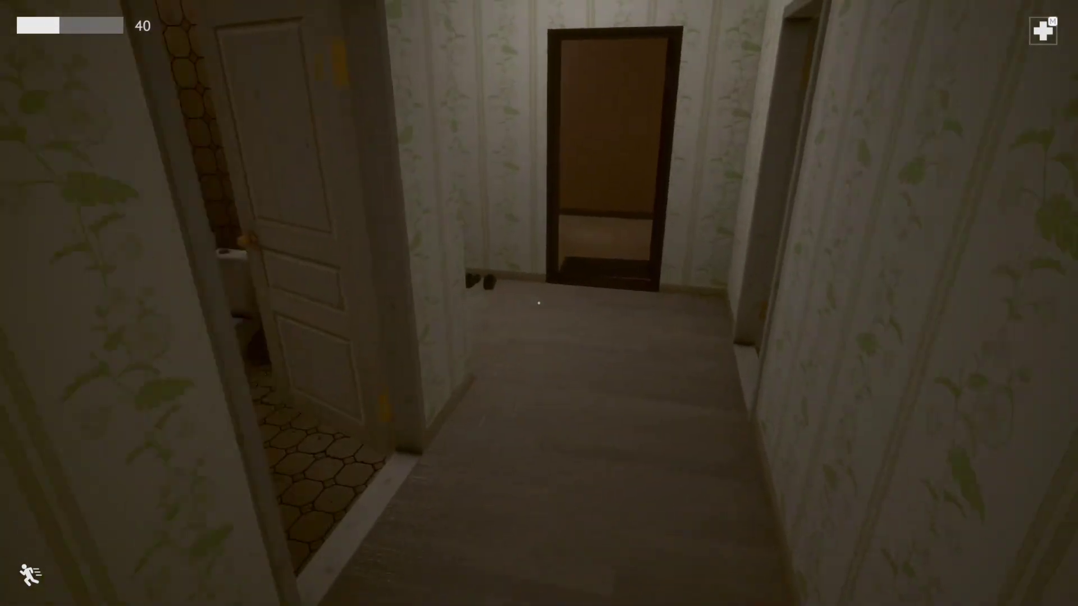
key(w)
Walk the corridor to the elevator alcove and on toward the next dark door
key(w)
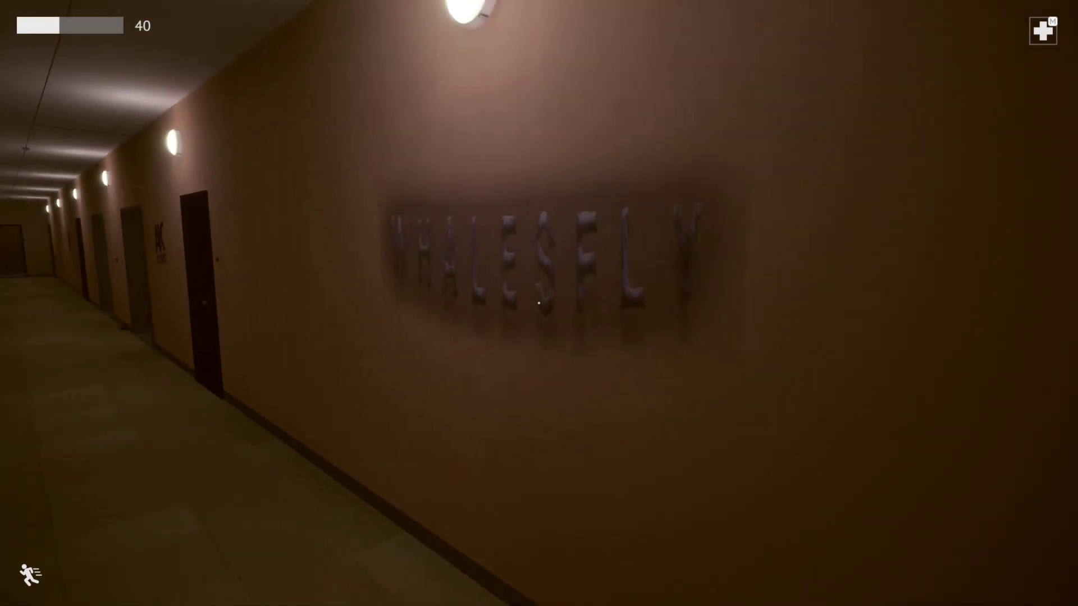
key(w)
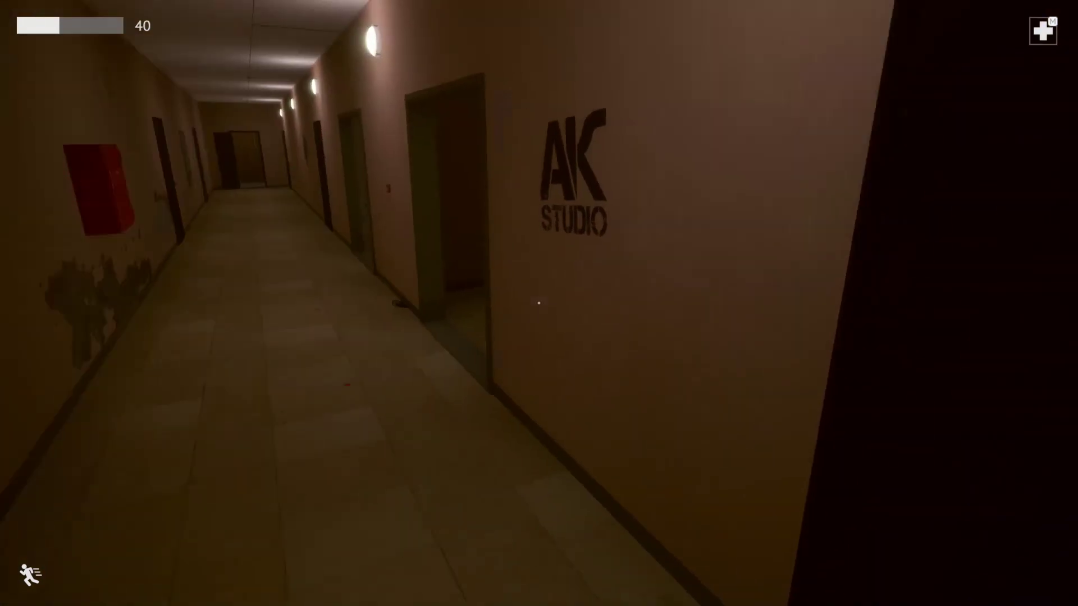
key(w)
key(w)
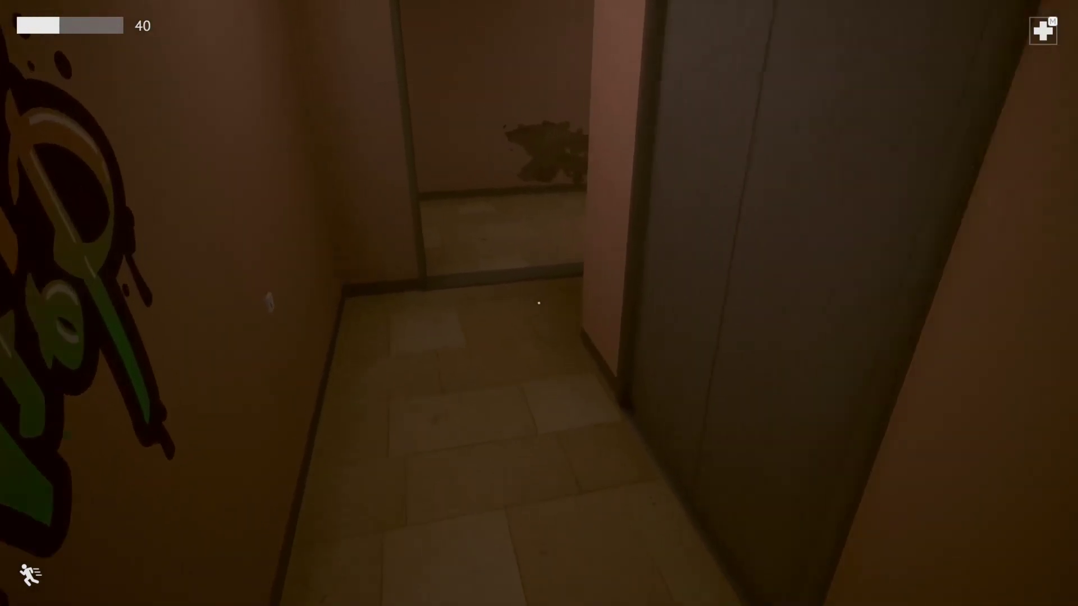
key(w)
key(w)
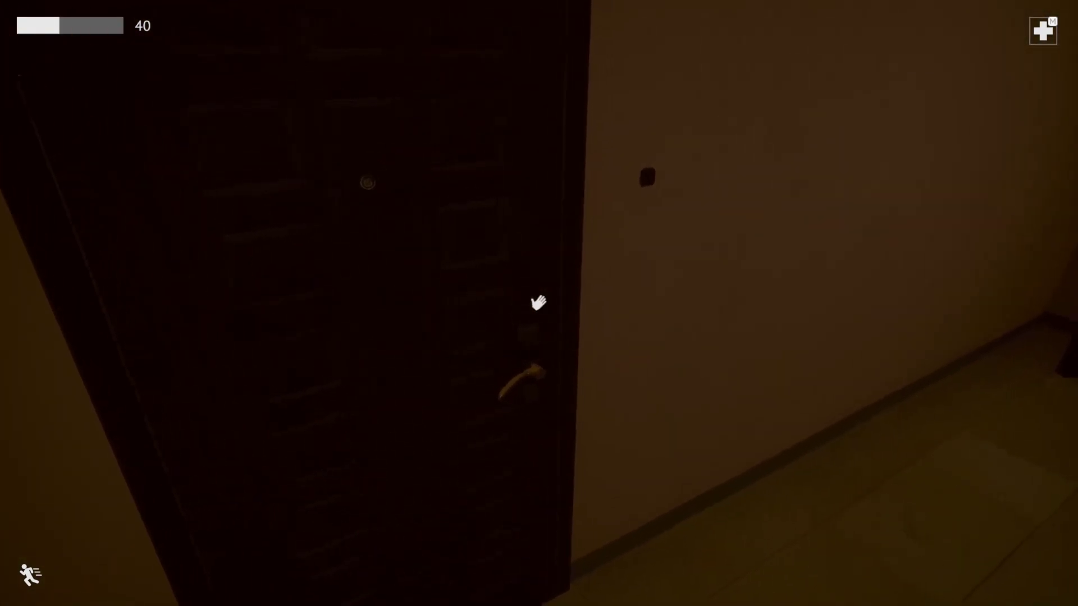
Try the locked door and fire cabinet, then take the stairs key from the table
click(539, 303)
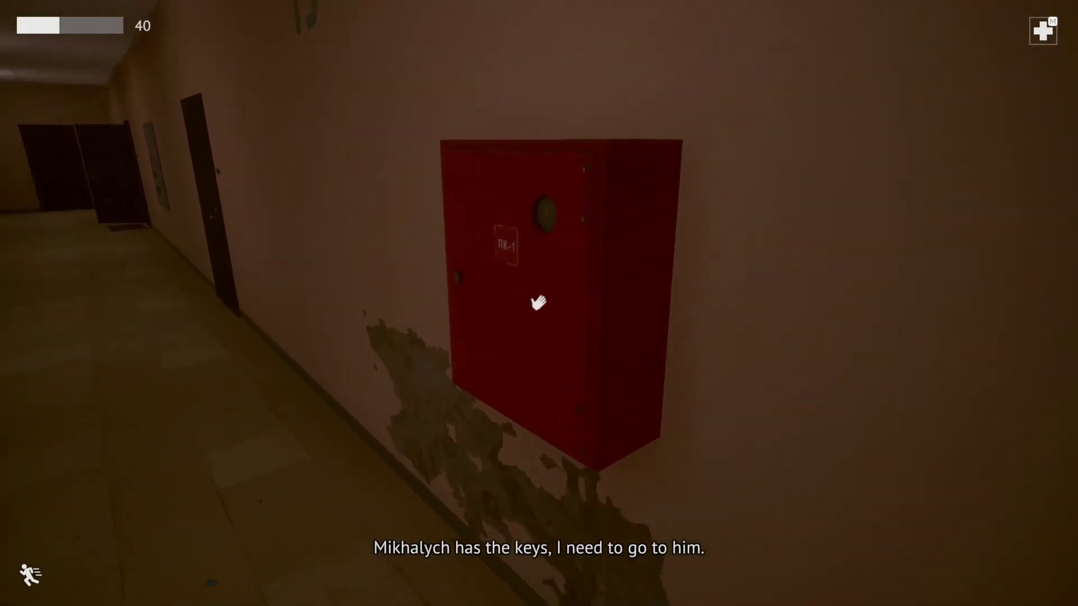
click(539, 304)
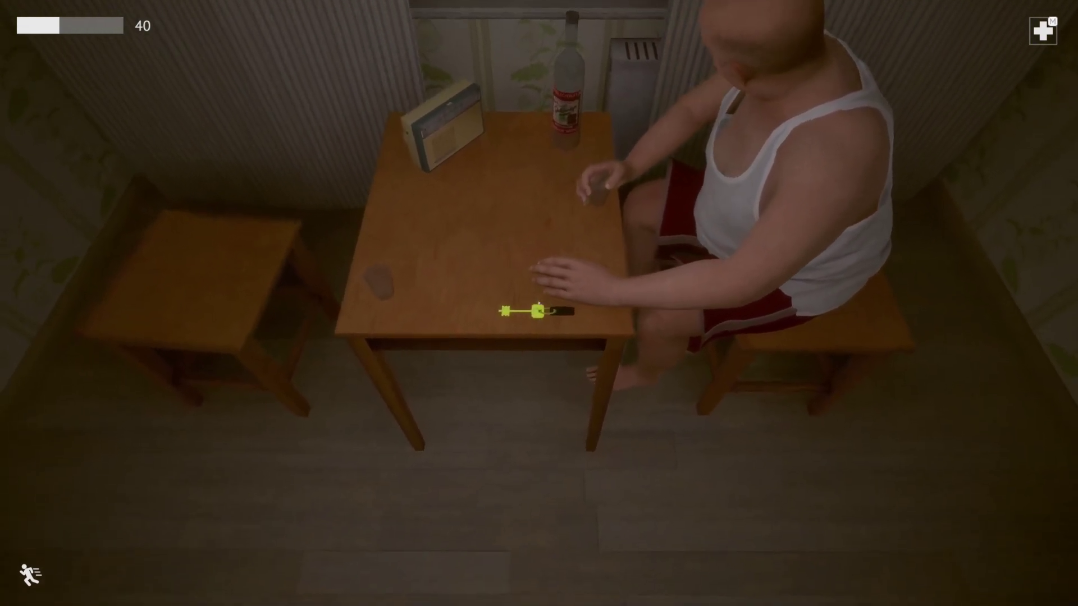
key(e)
key(w)
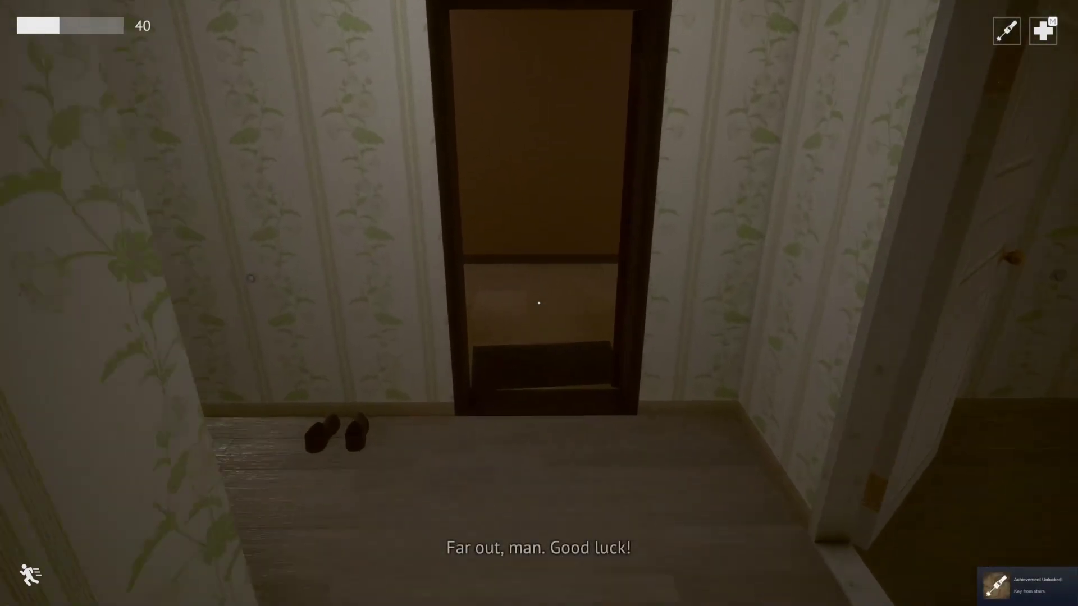
key(w)
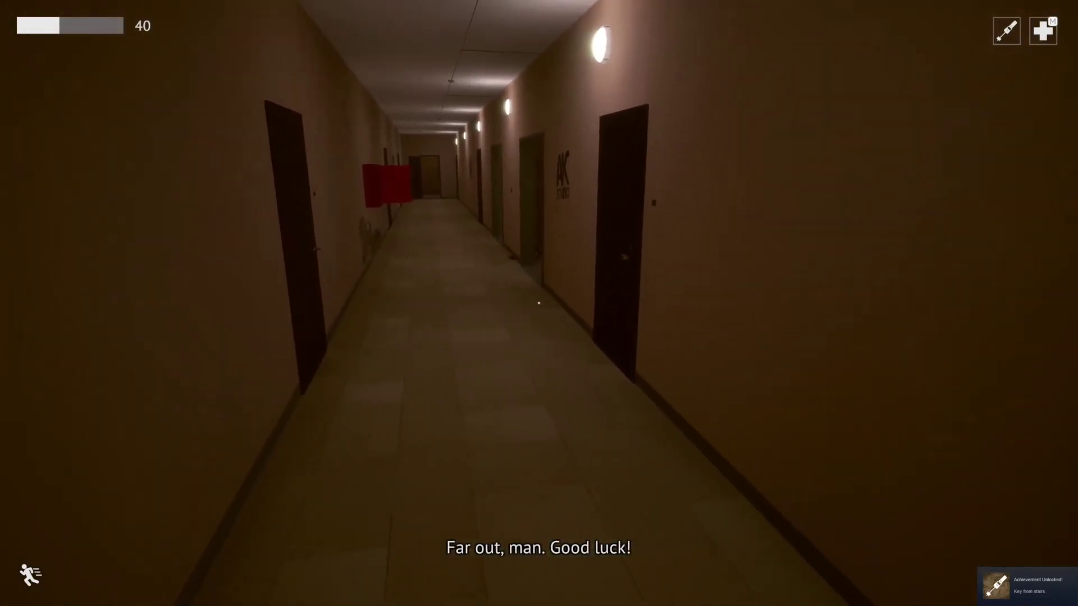
Go through the double doors and down the stairwell to the lower corridor
key(w)
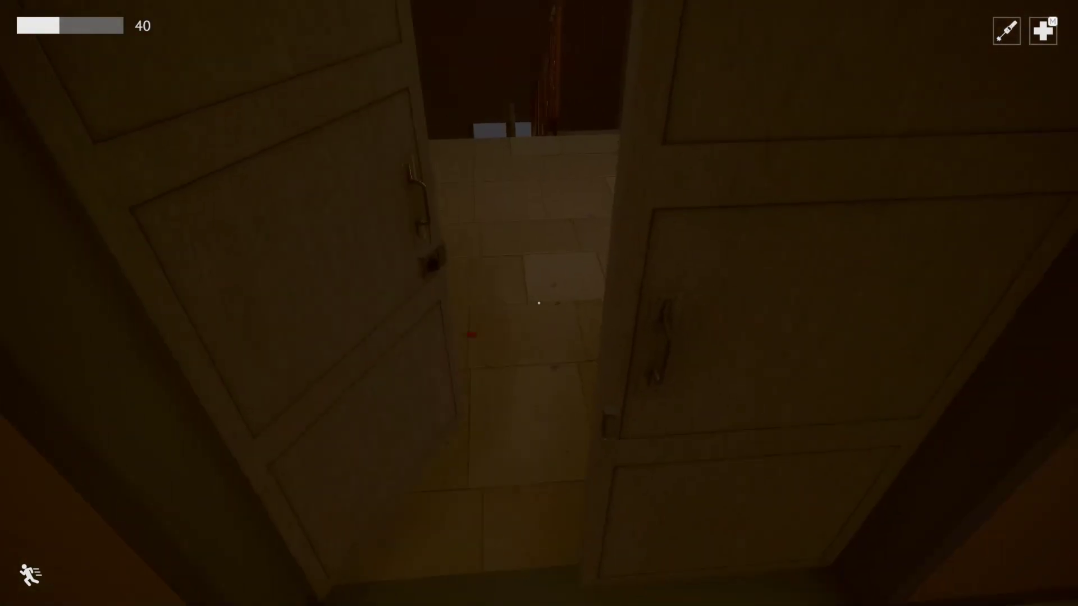
key(w)
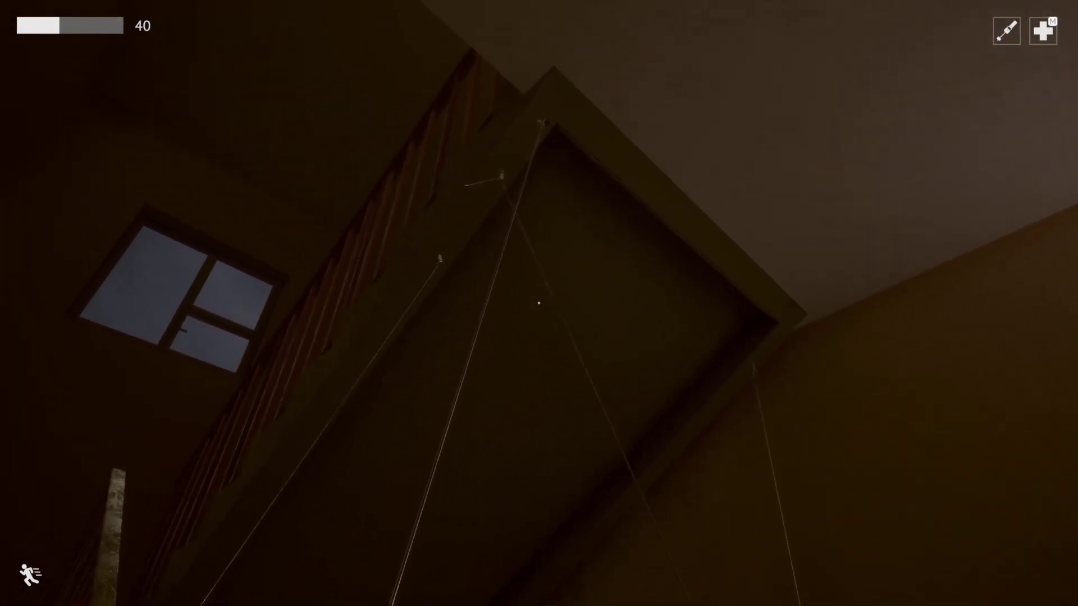
key(w)
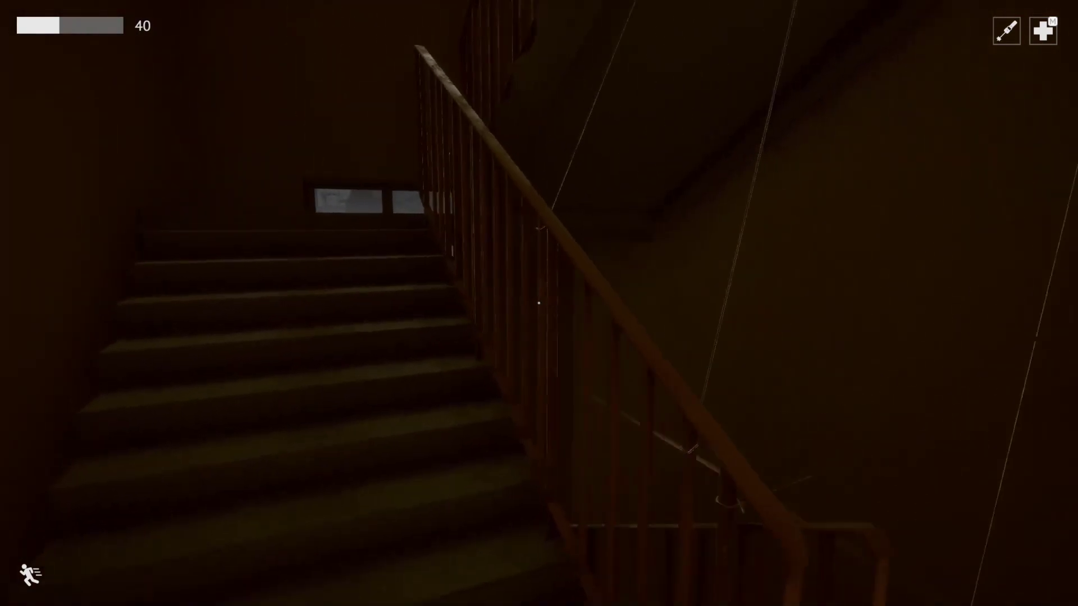
key(w)
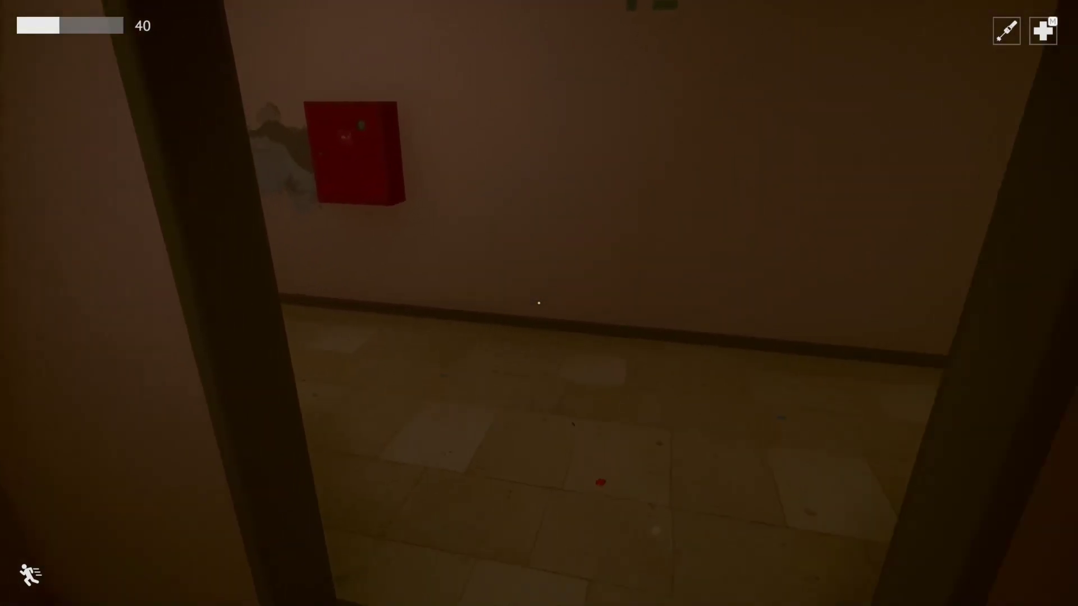
Grab the yellow item from the window sill, then walk to the elevator switch
key(w)
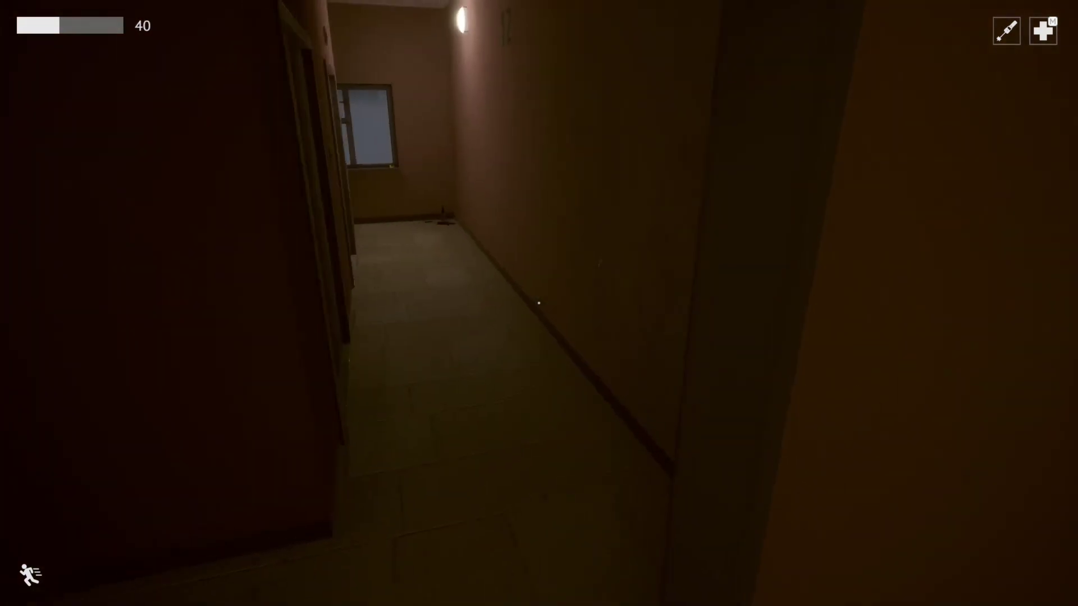
key(w)
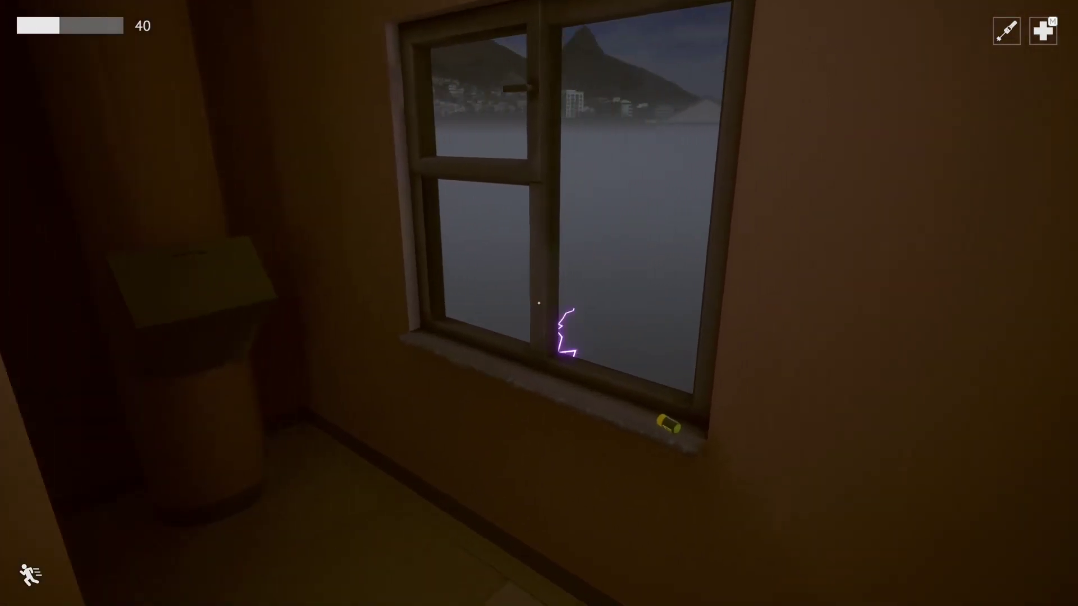
key(w)
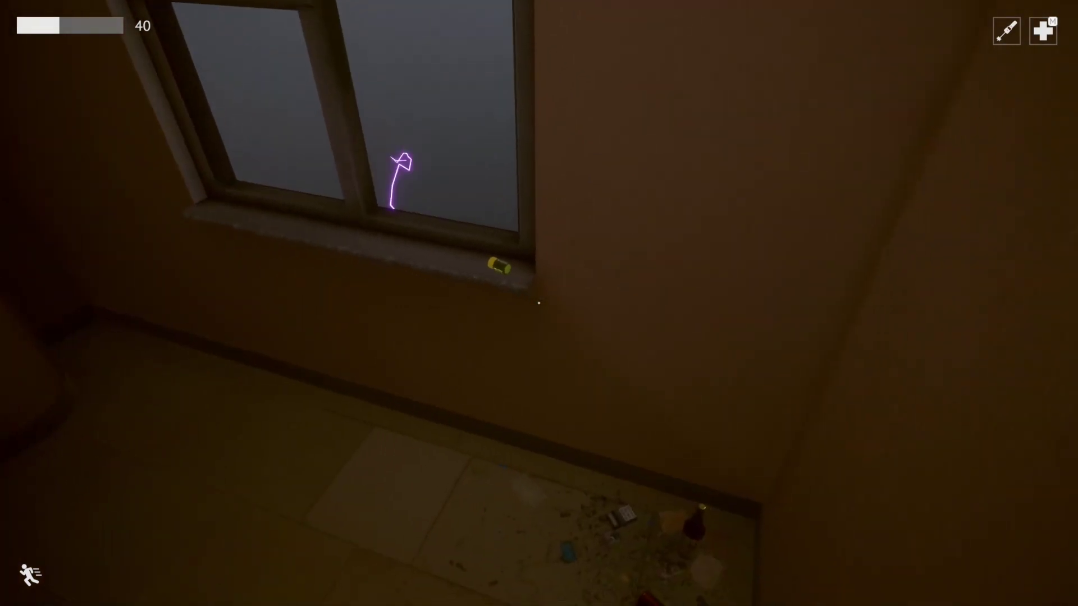
key(w)
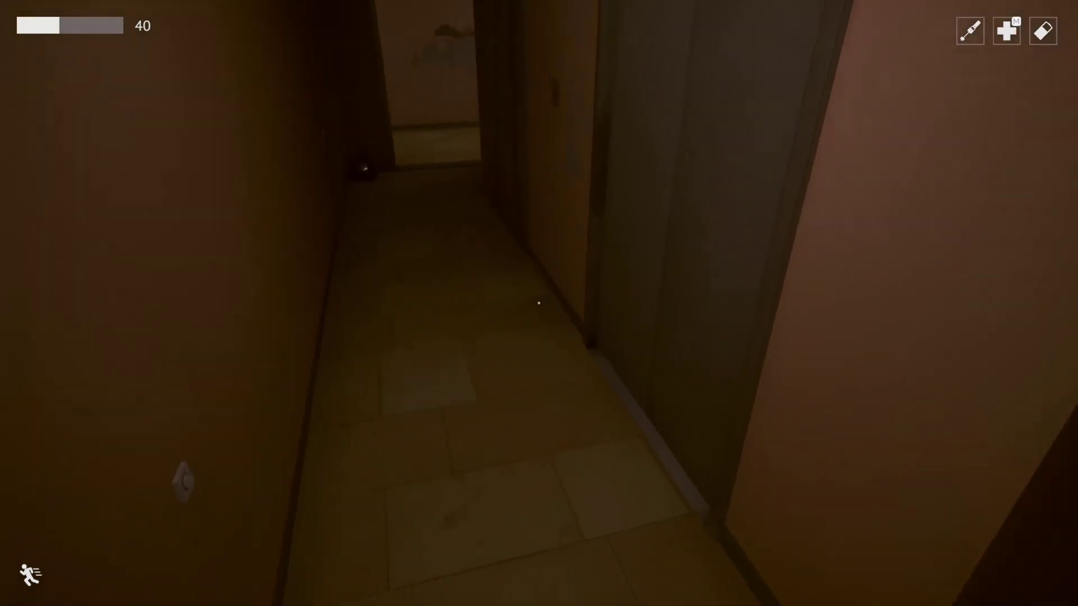
key(w)
key(w)
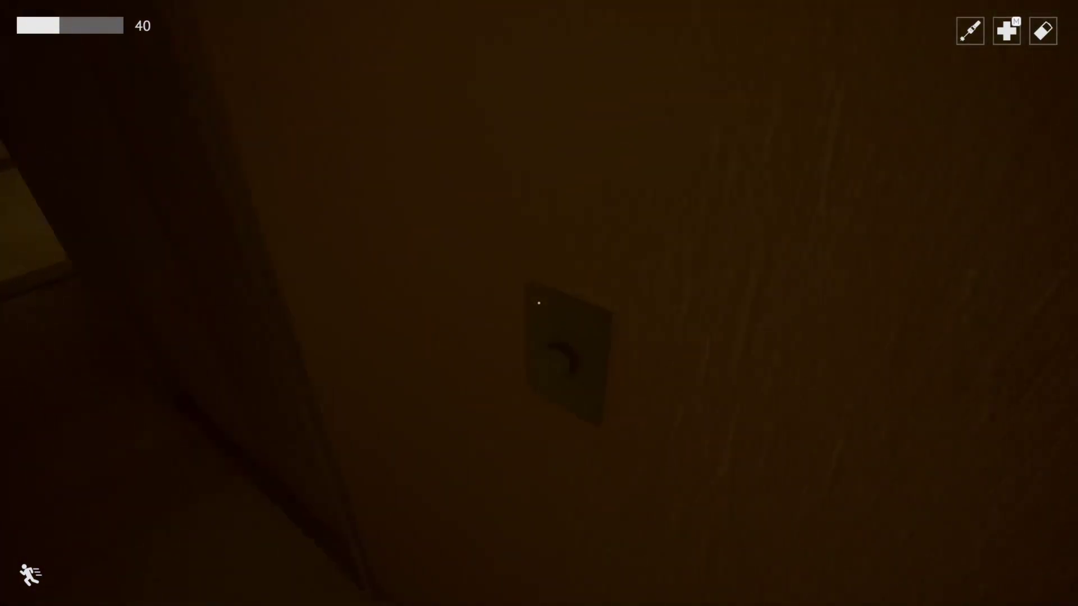
key(w)
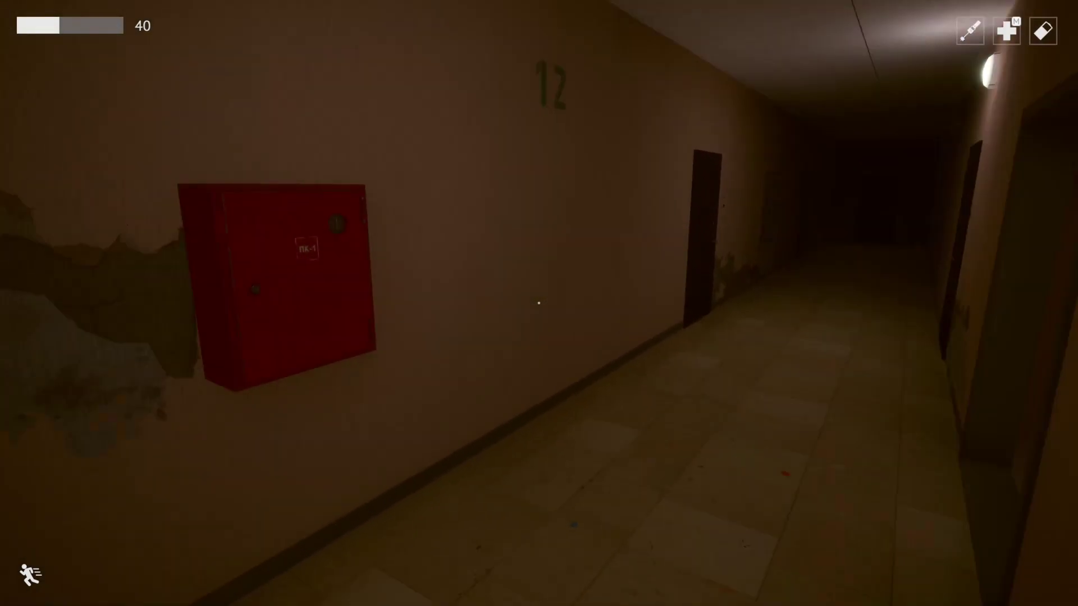
Open the red fire-hose cabinet, check the hose reel, and sprint for the stairwell doorway
click(540, 303)
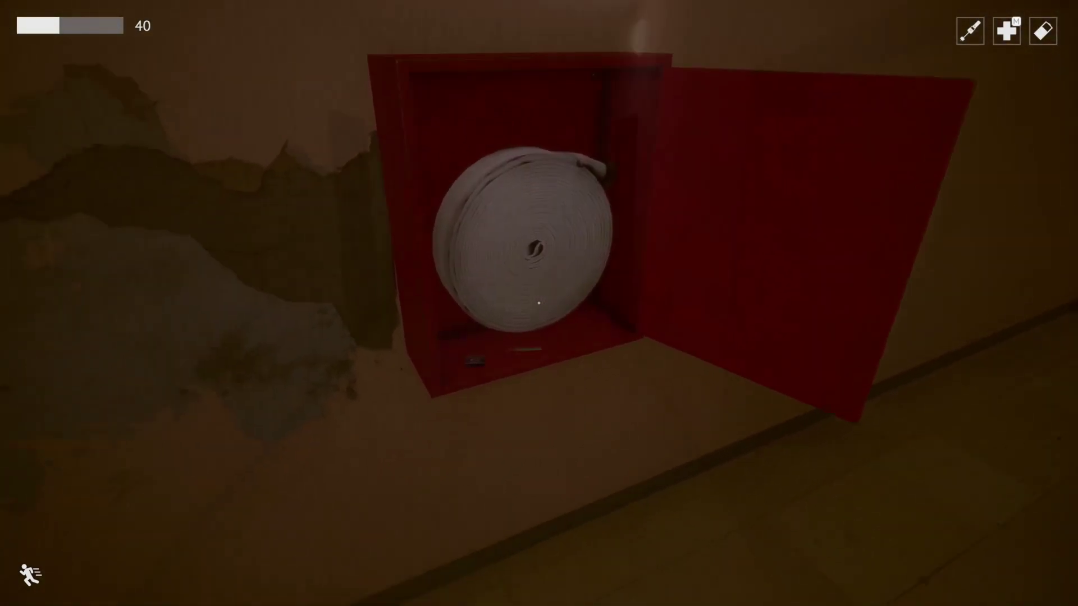
key(w)
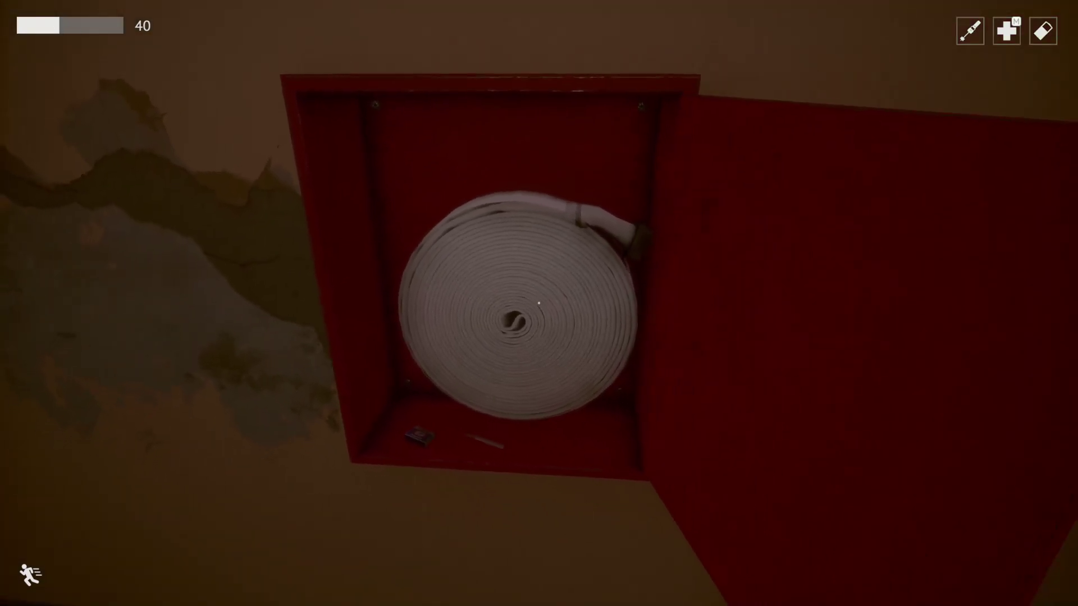
key(w)
key(shift+w)
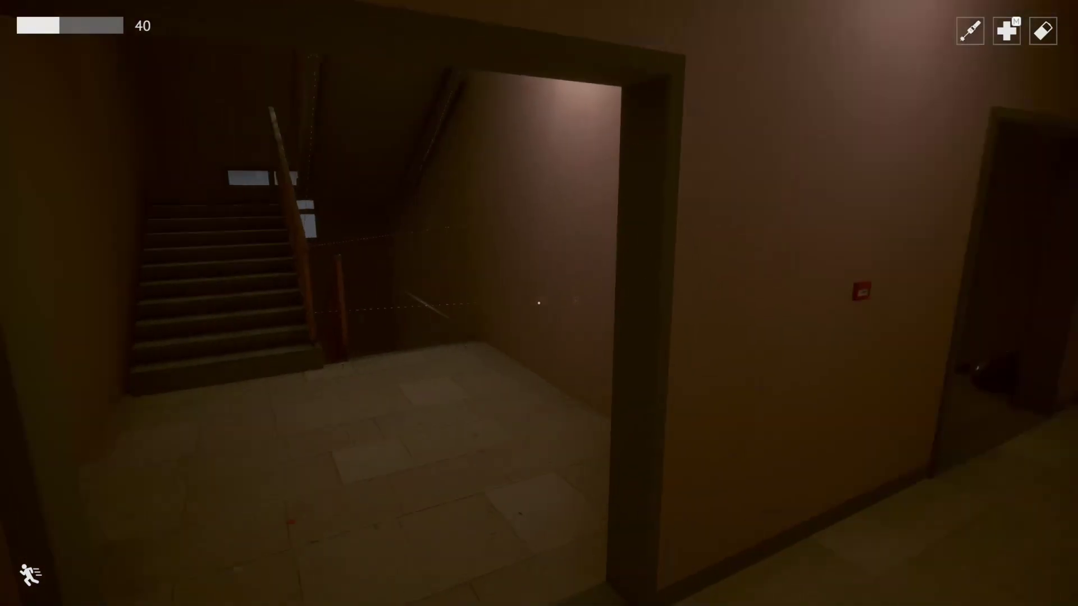
key(w)
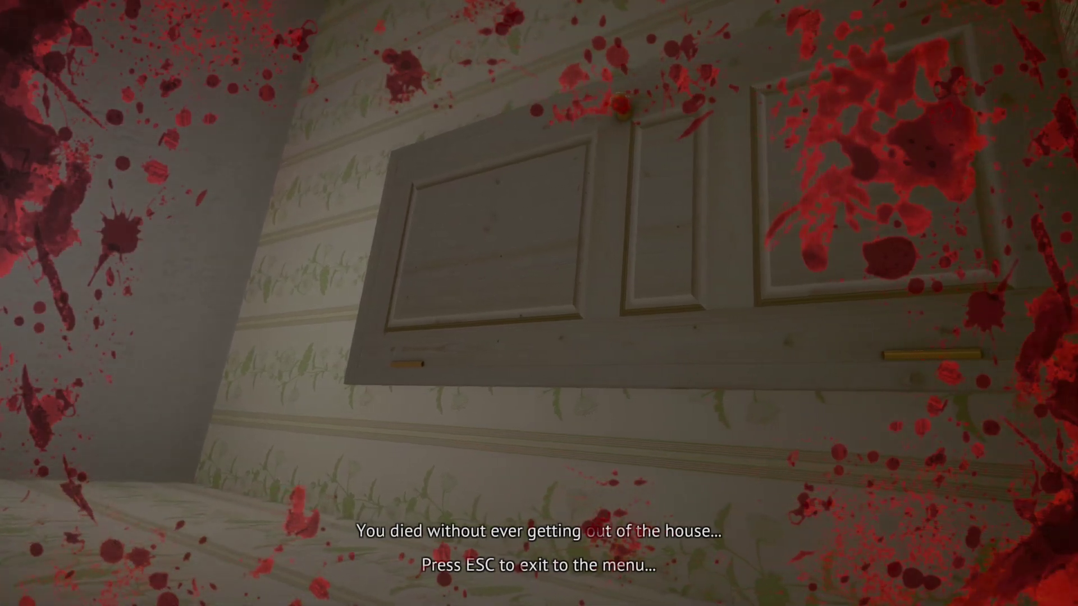
Walk into the corridor and die, then load the last game from the death screen
key(Escape)
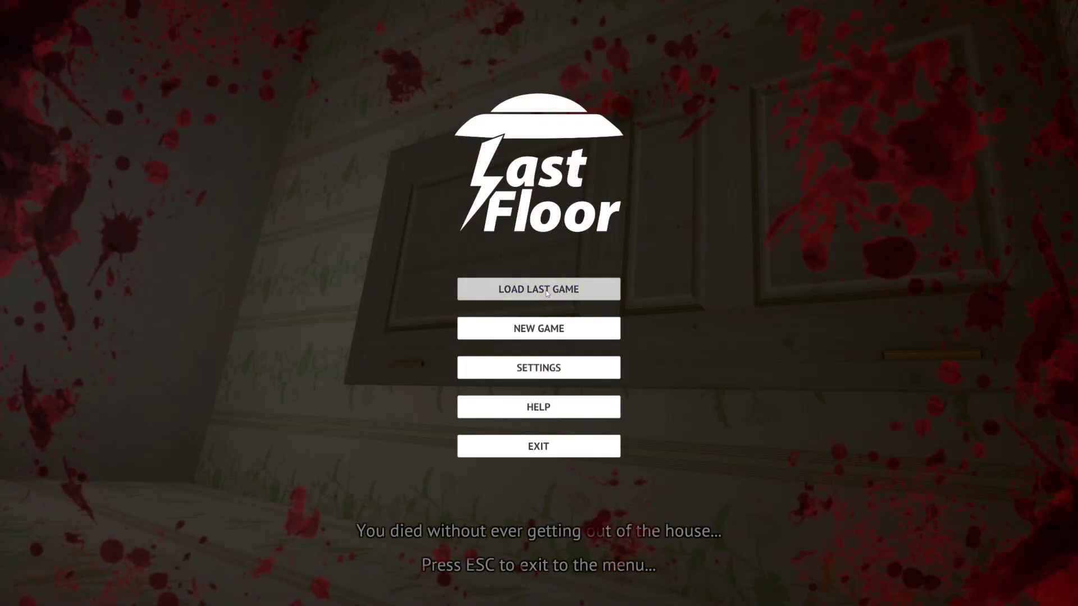
click(548, 291)
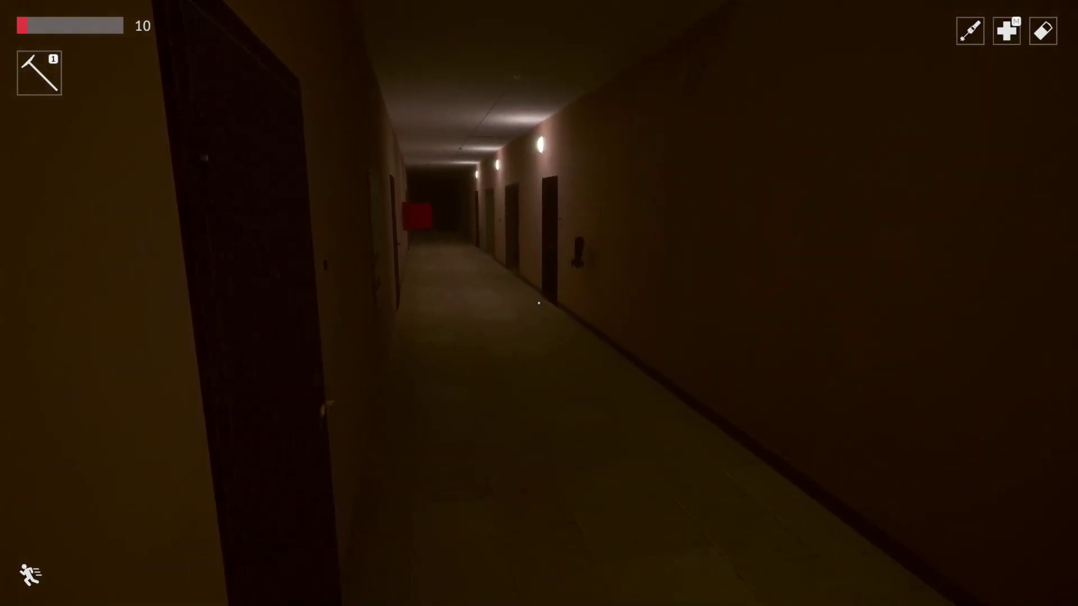
Equip the pickaxe with key 1 and swing it while descending the stairwell
key(1)
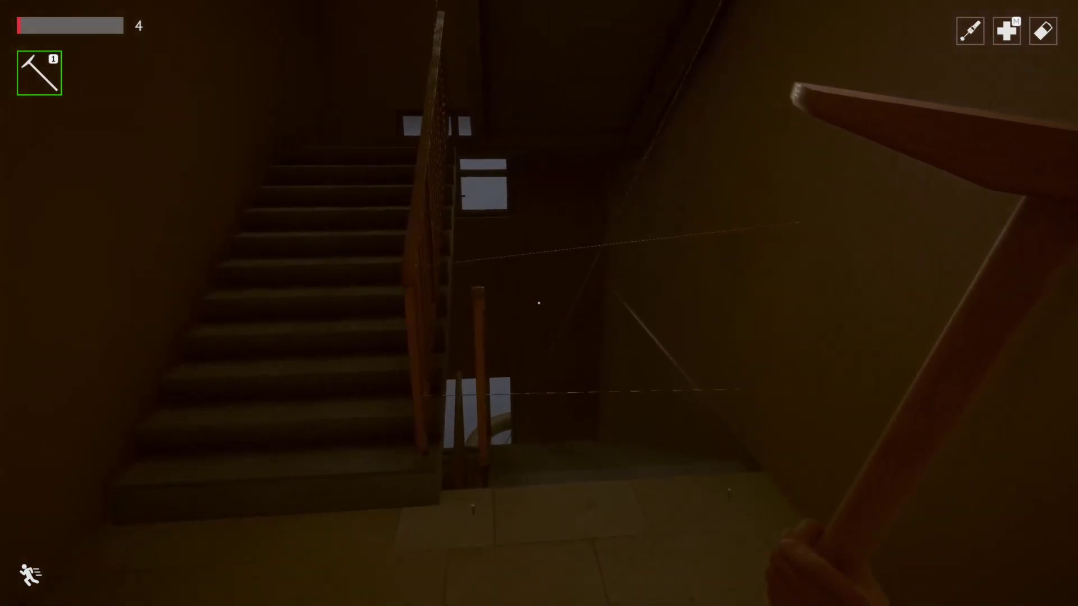
click(539, 303)
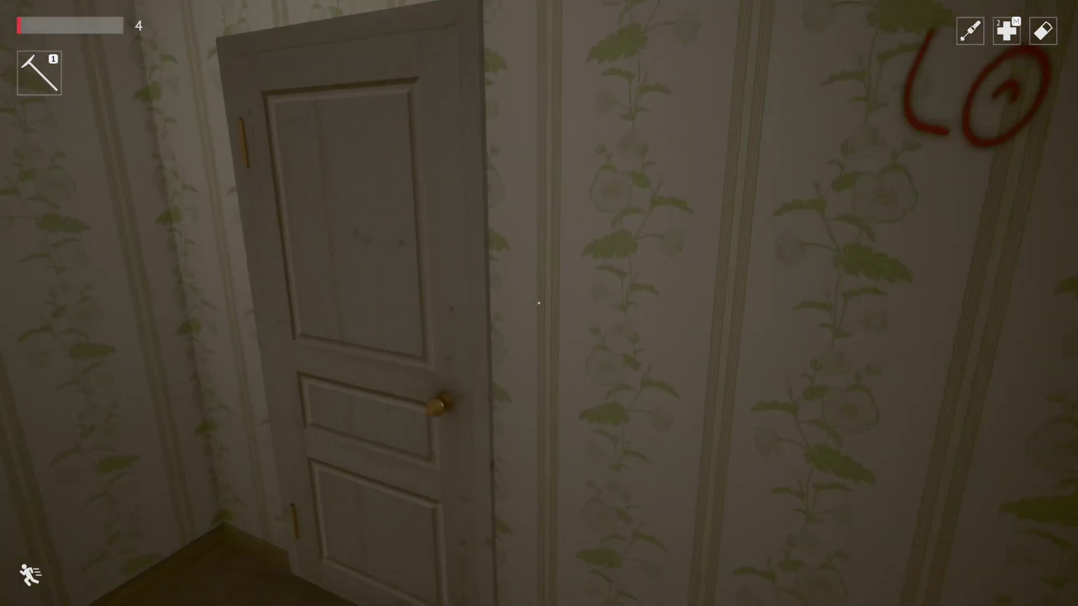
Enter the living room, take the first-aid kit from the dresser, and open the balcony door
click(539, 303)
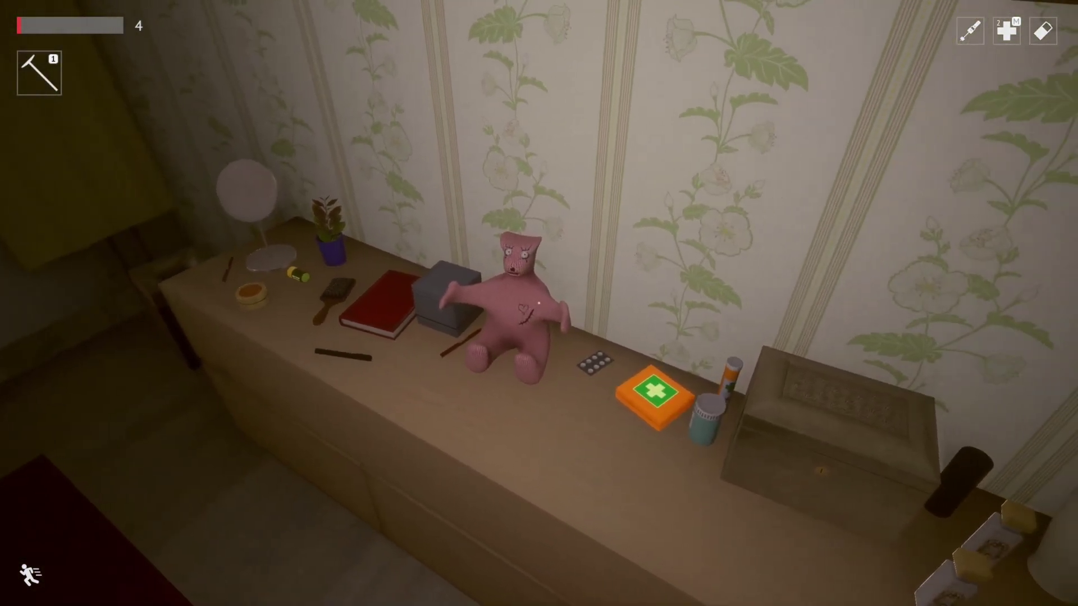
key(e)
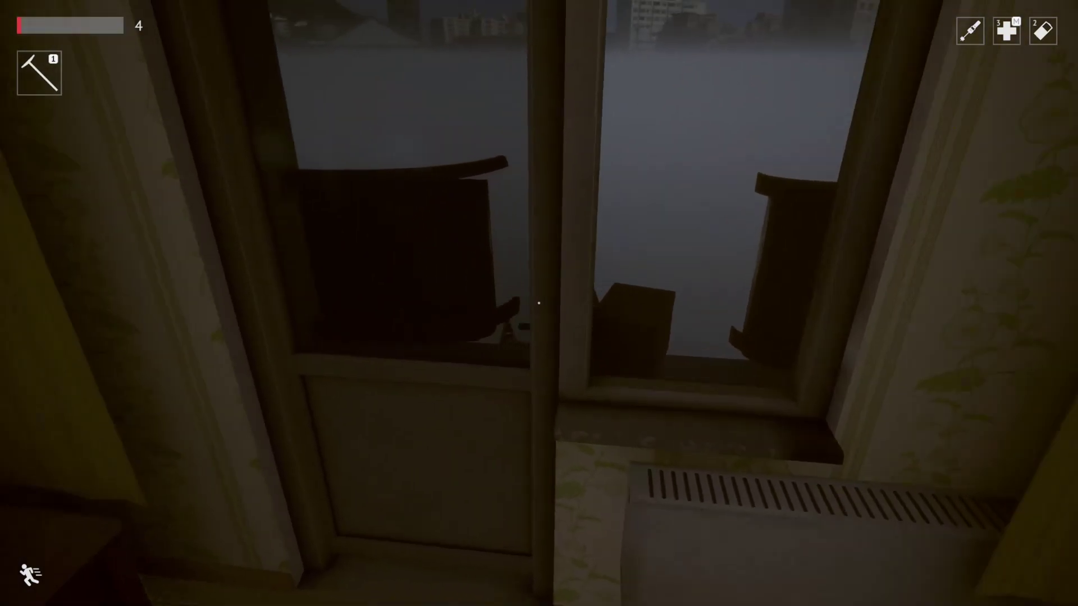
key(e)
Walk past the yellow sofa to the broken balcony edge and view the golden spires
key(w)
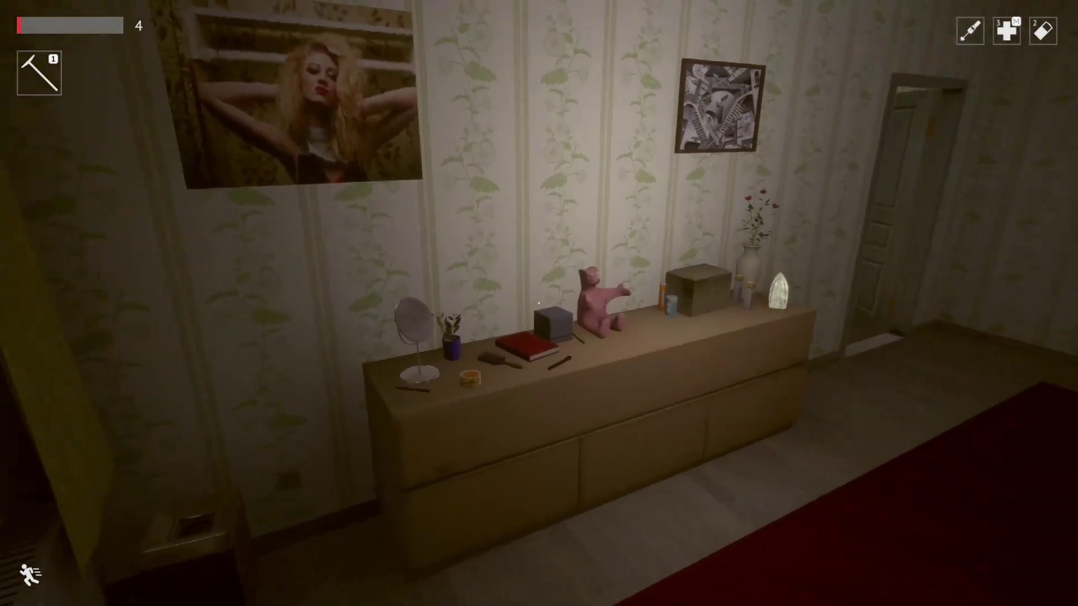
key(w)
key(w)
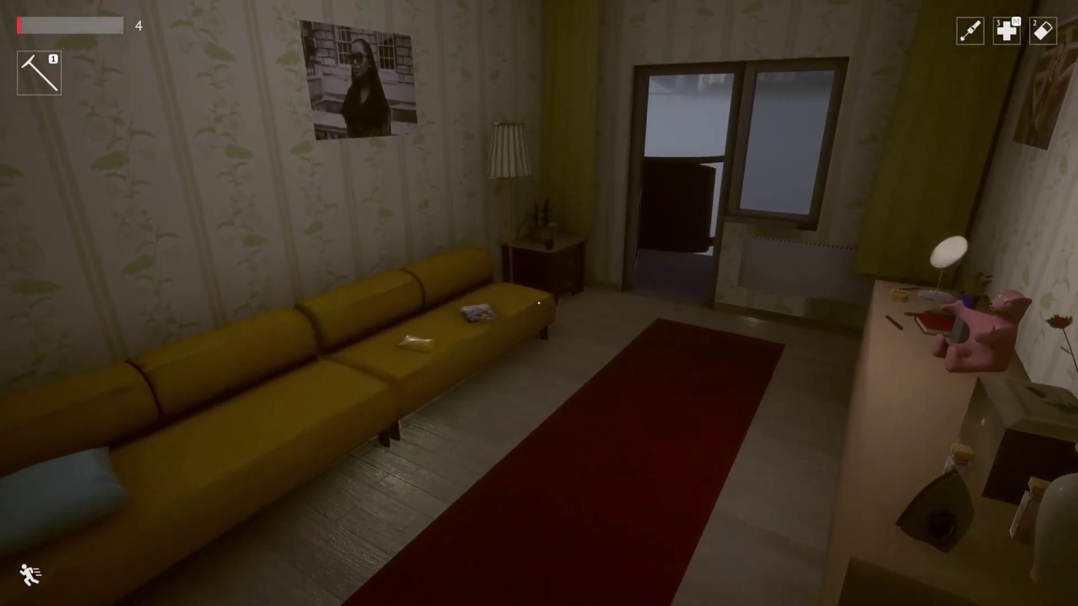
key(w)
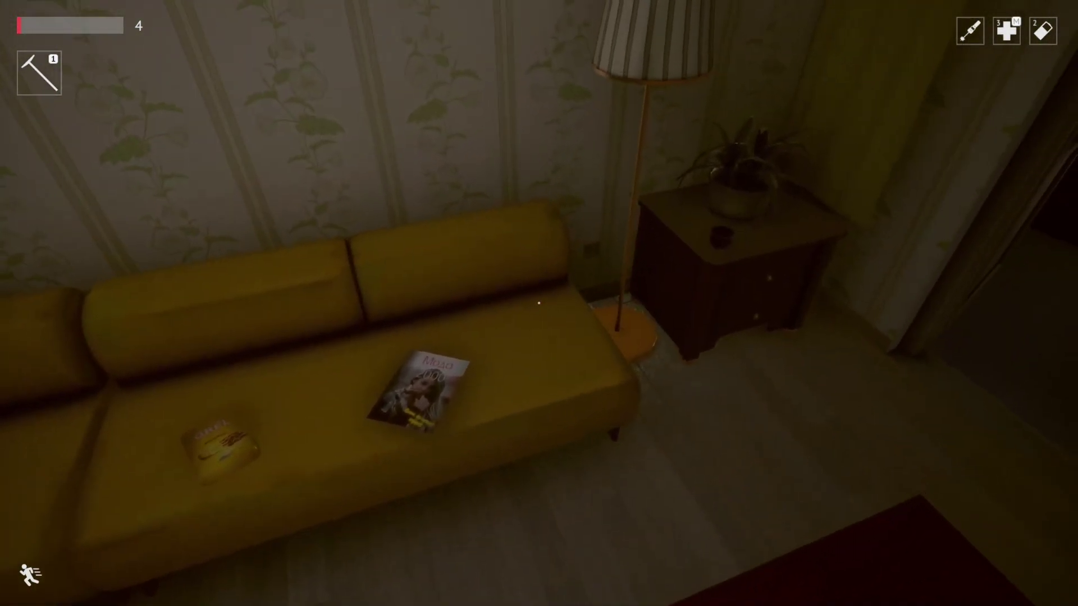
key(w)
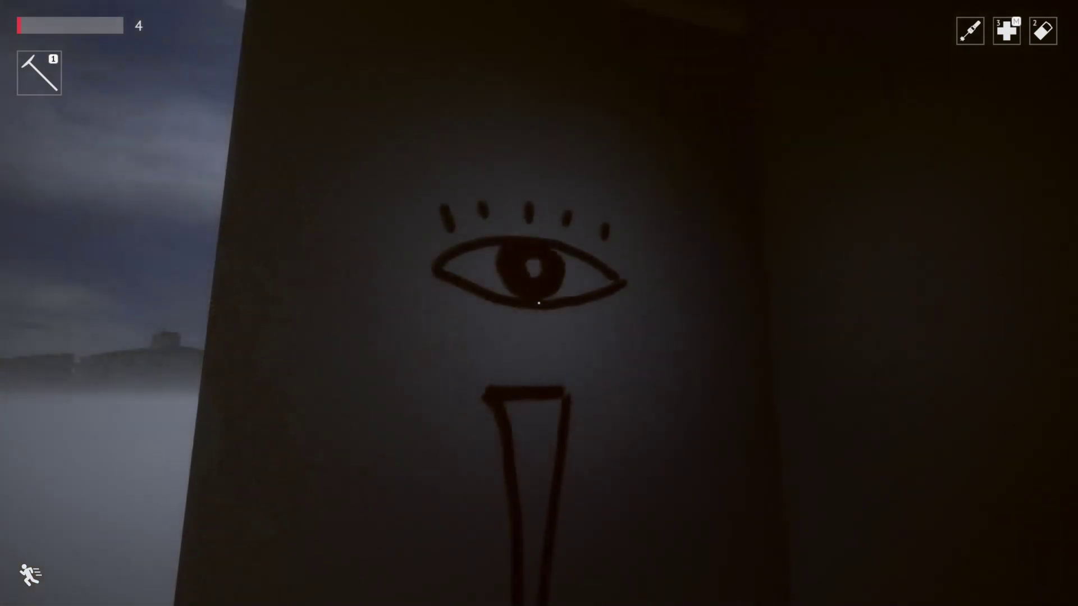
key(w)
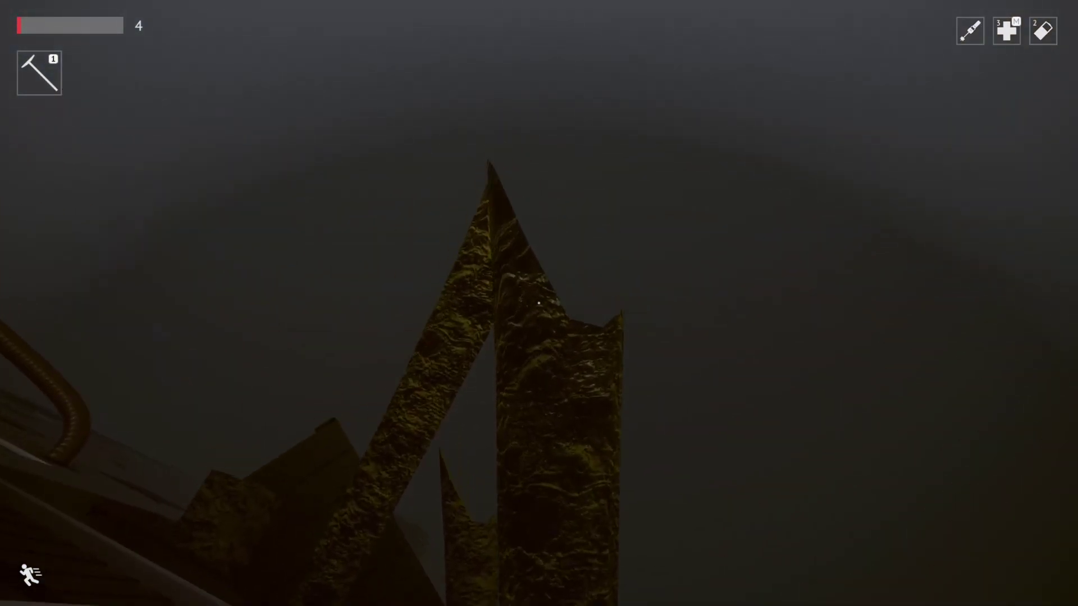
key(w)
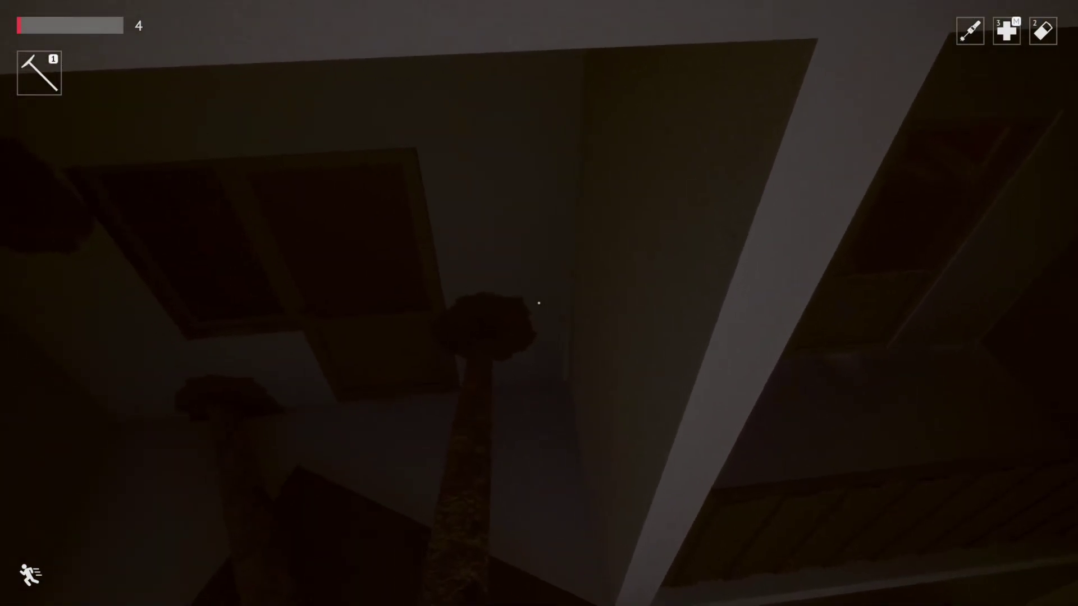
key(w)
key(w)
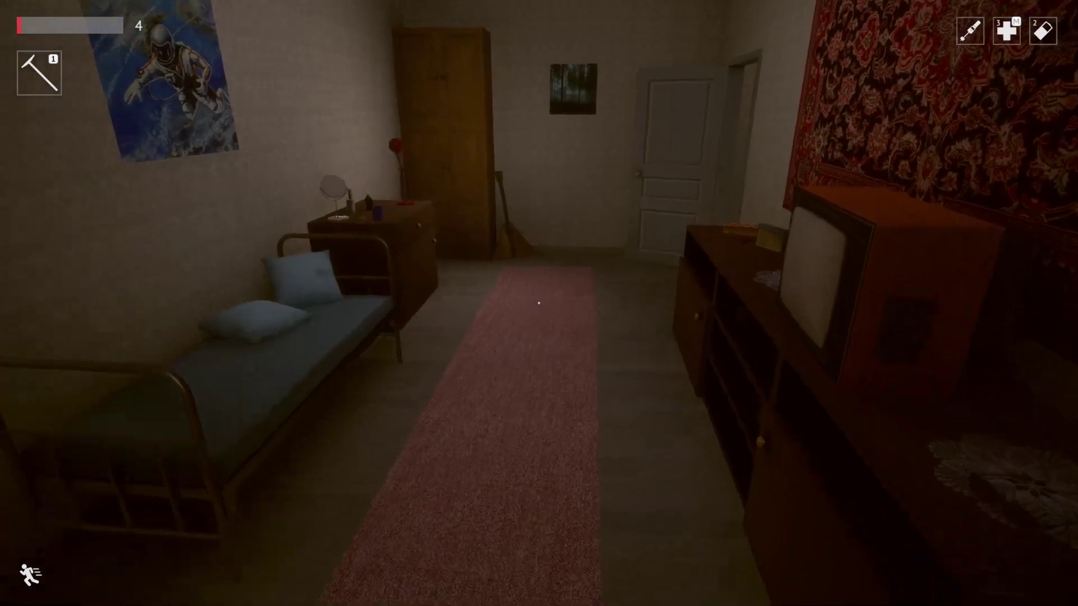
Walk through the lit bedroom toward the white door until killed
key(s)
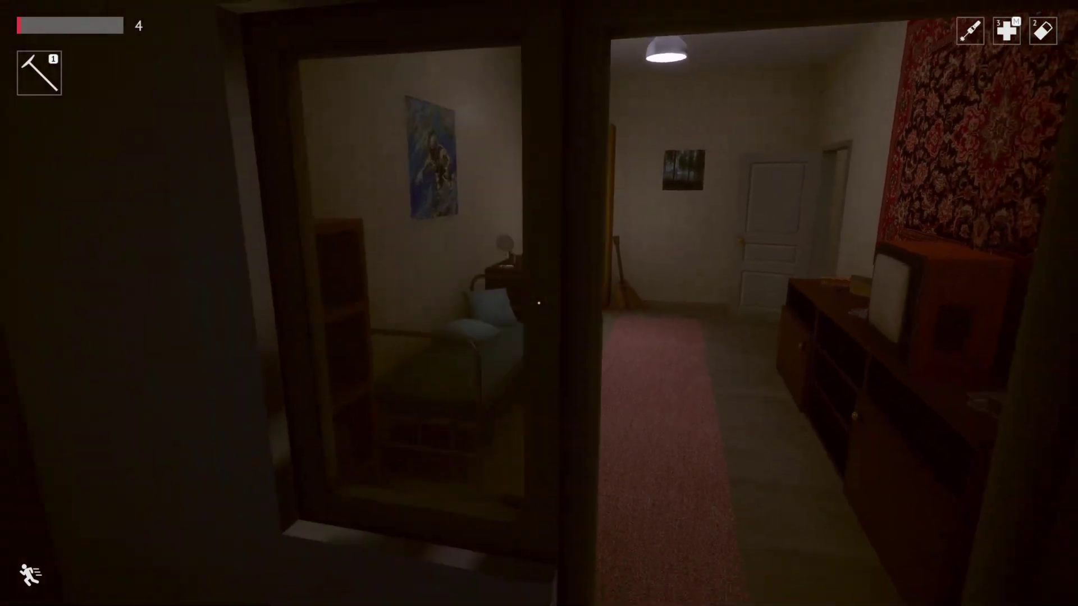
key(w)
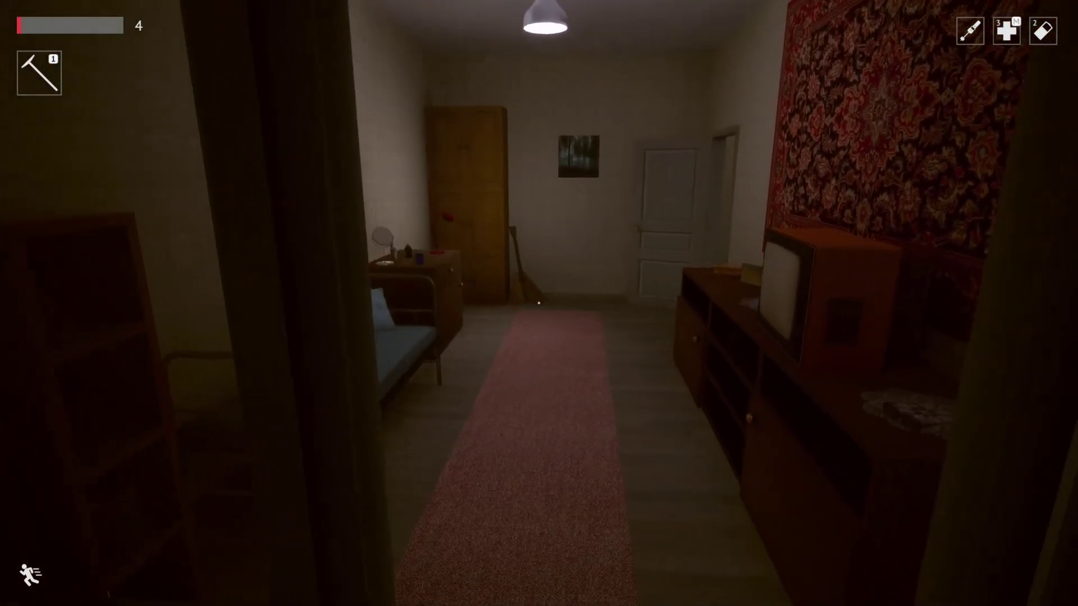
key(w)
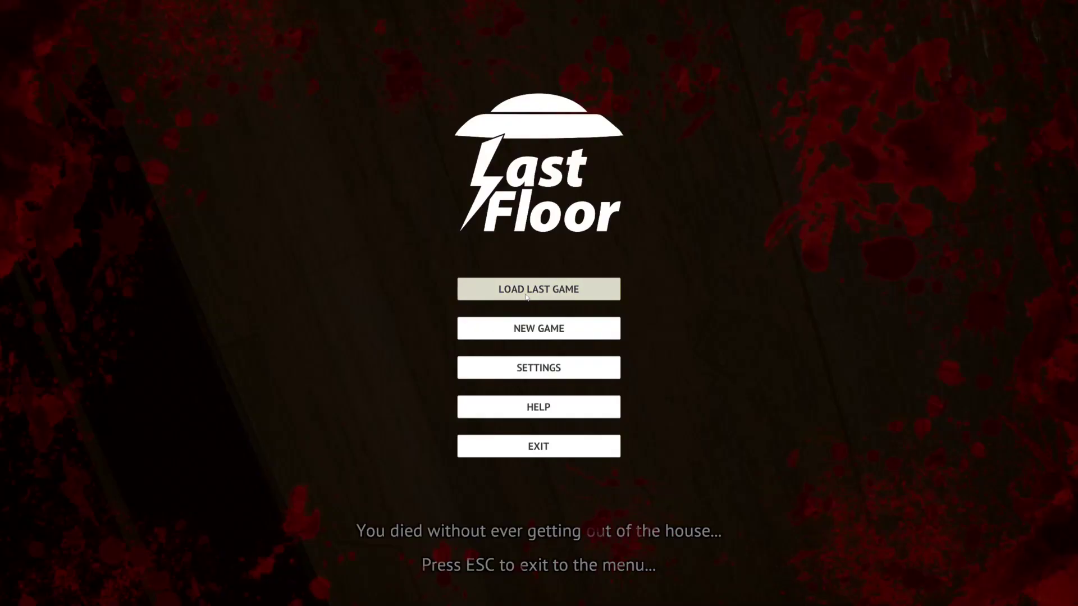
Reload the last save and approach the bedroom's white door, retreating from the purple lightning
click(538, 290)
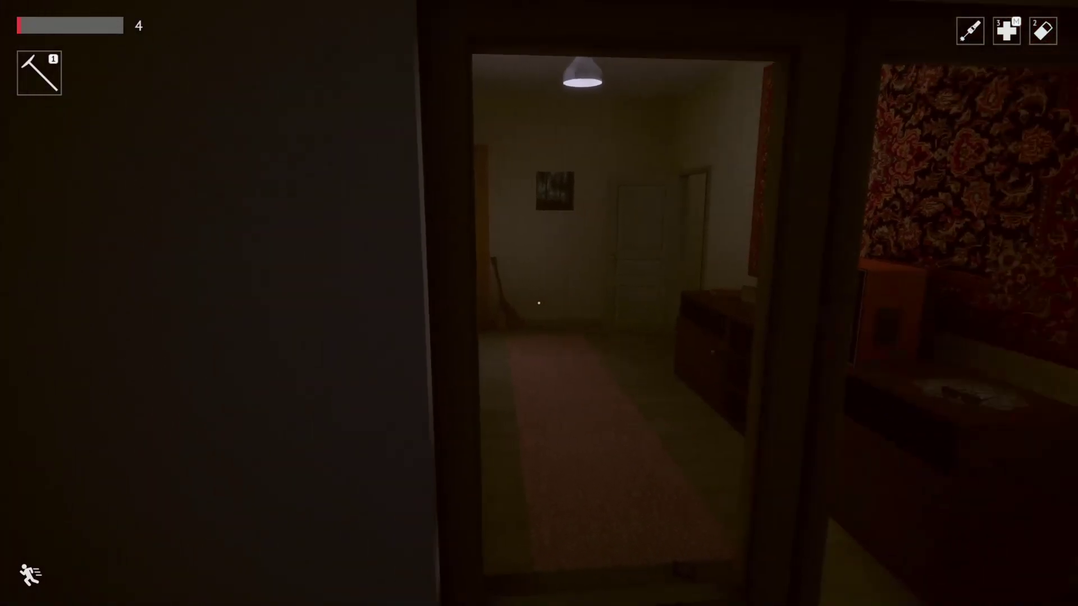
key(w)
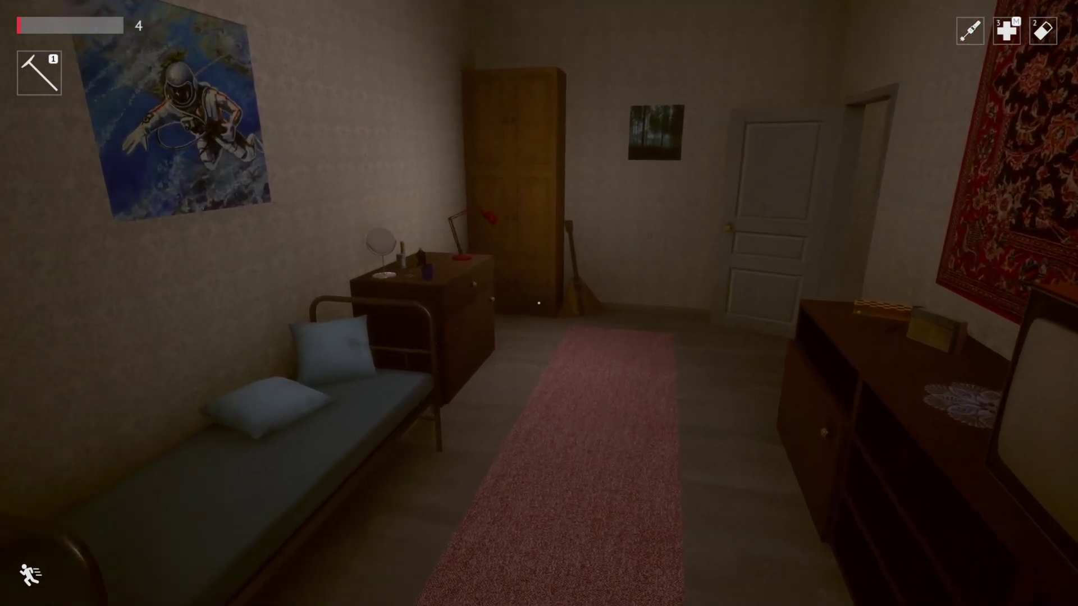
key(s)
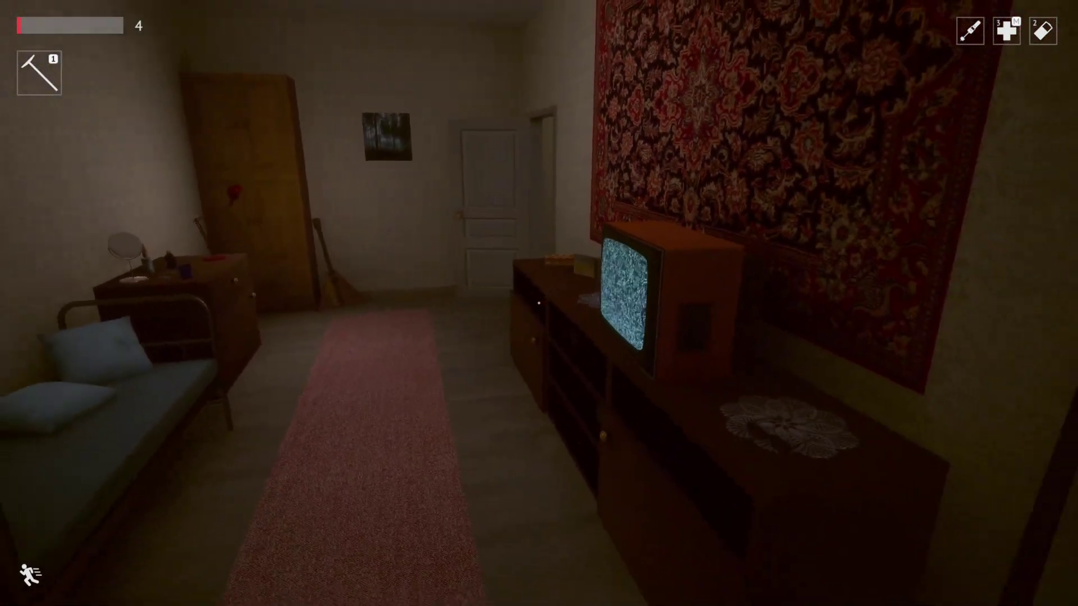
key(w)
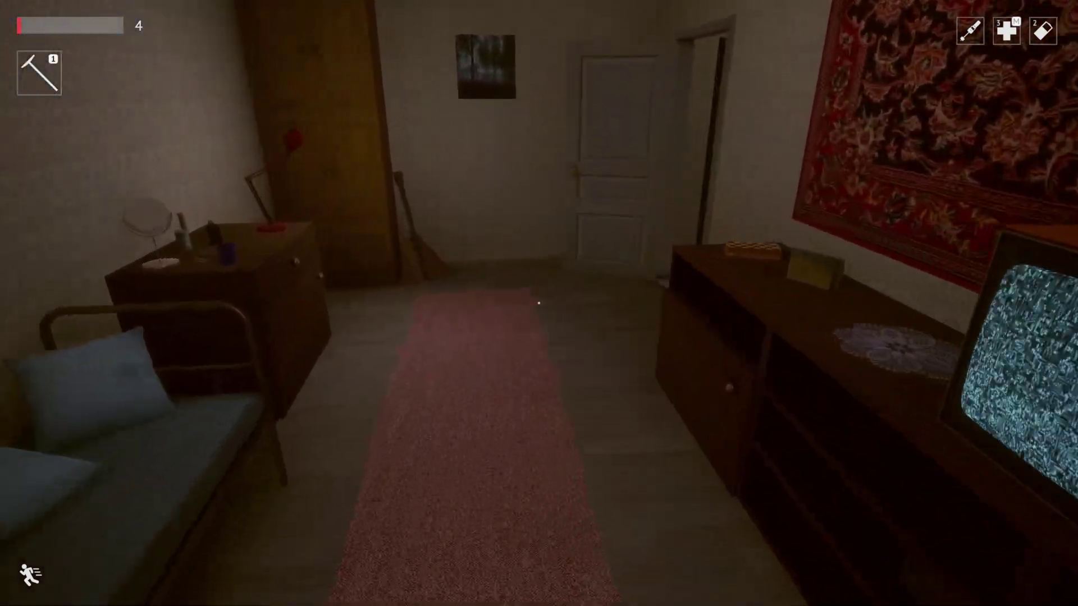
key(w)
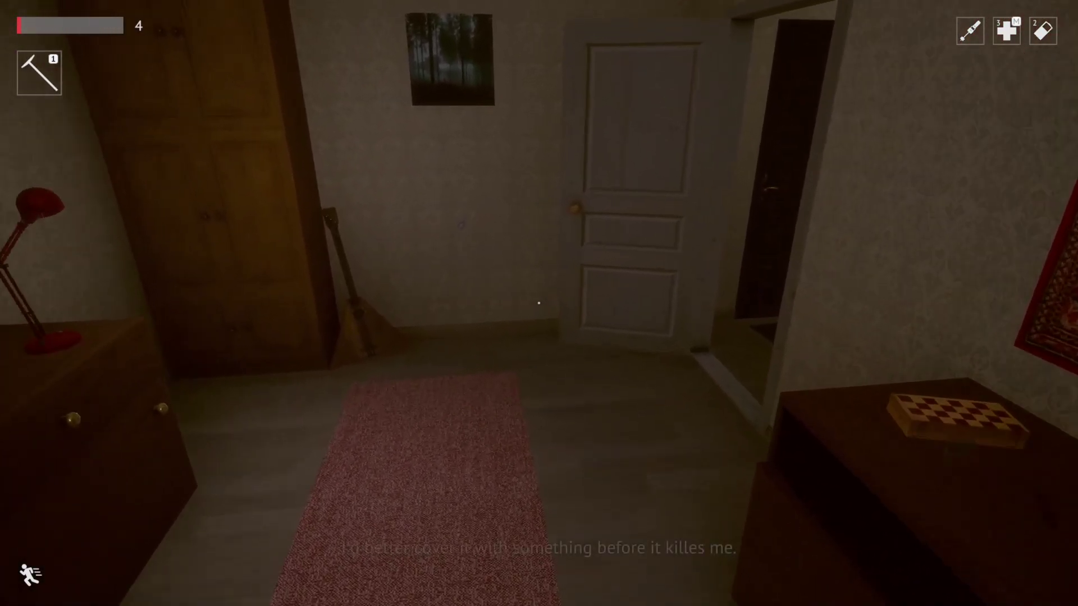
key(s)
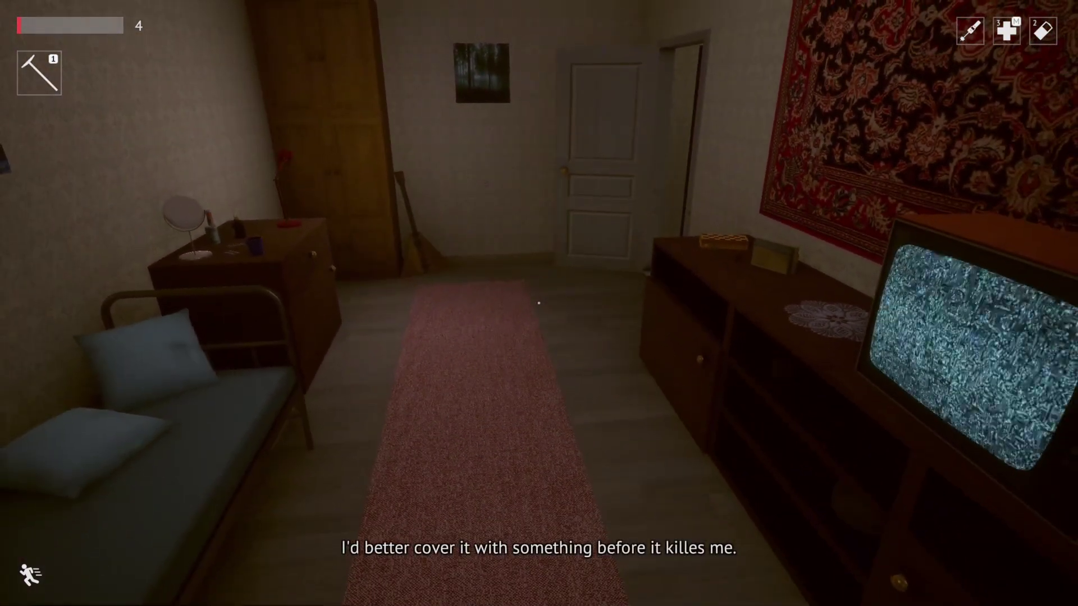
key(s)
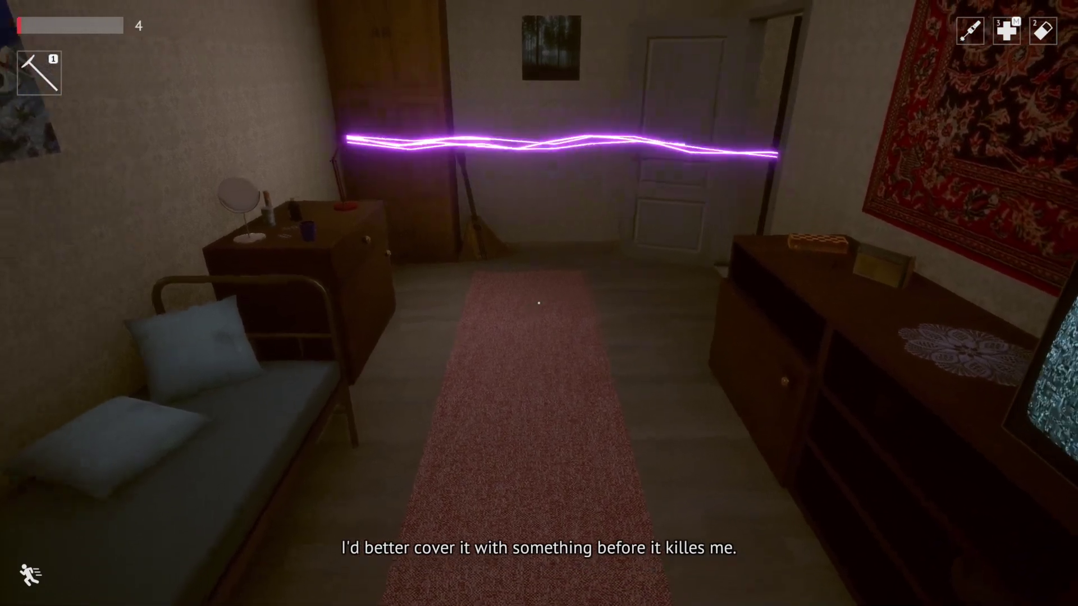
key(w)
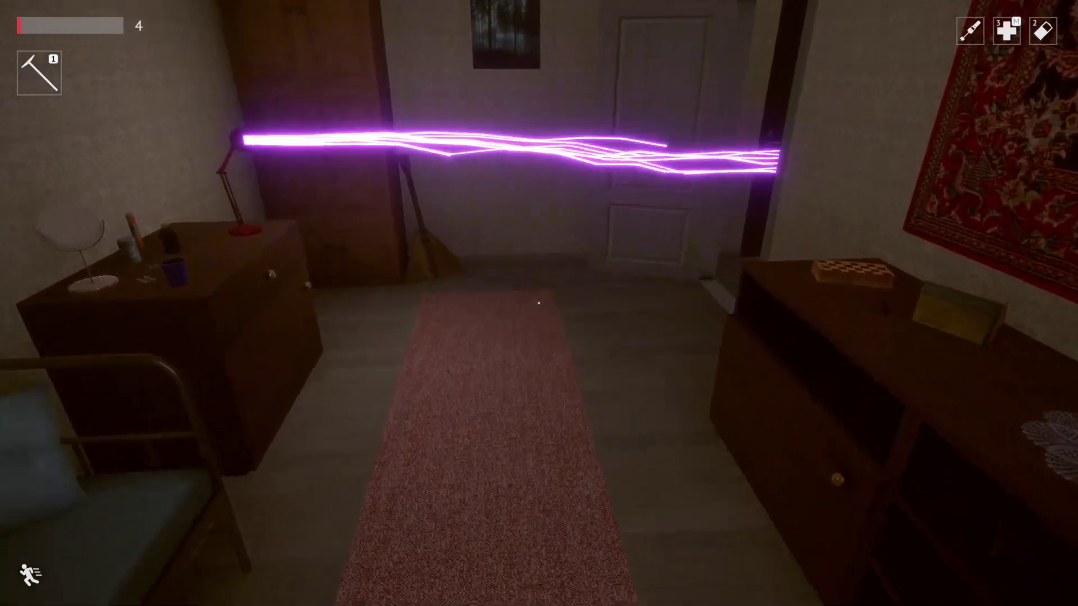
key(a)
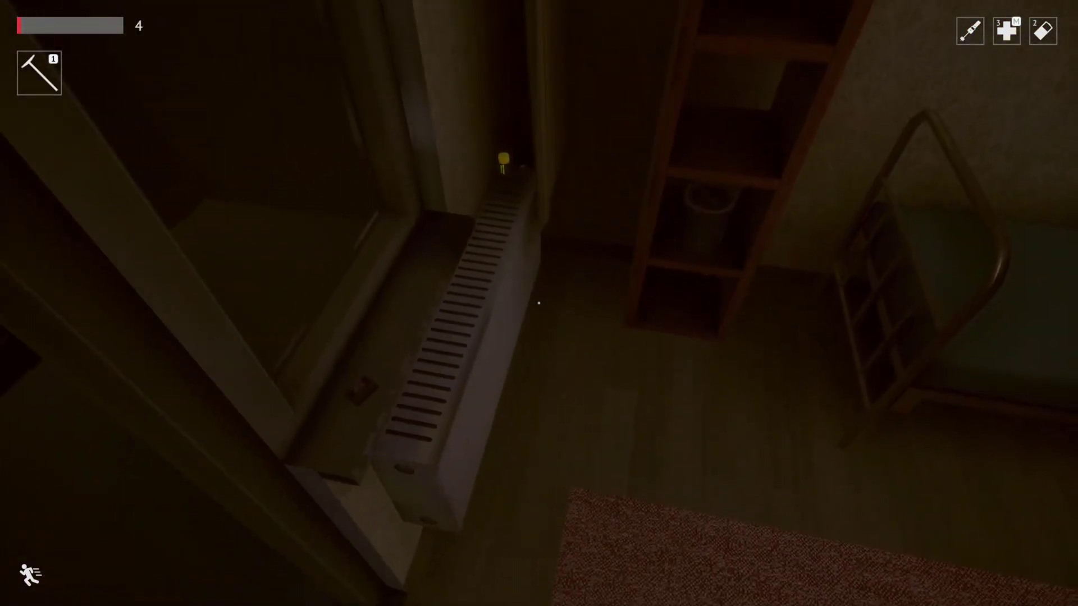
Explore the radiator, wooden shelf and outside beams, then return to the desk lamp
key(w)
key(w)
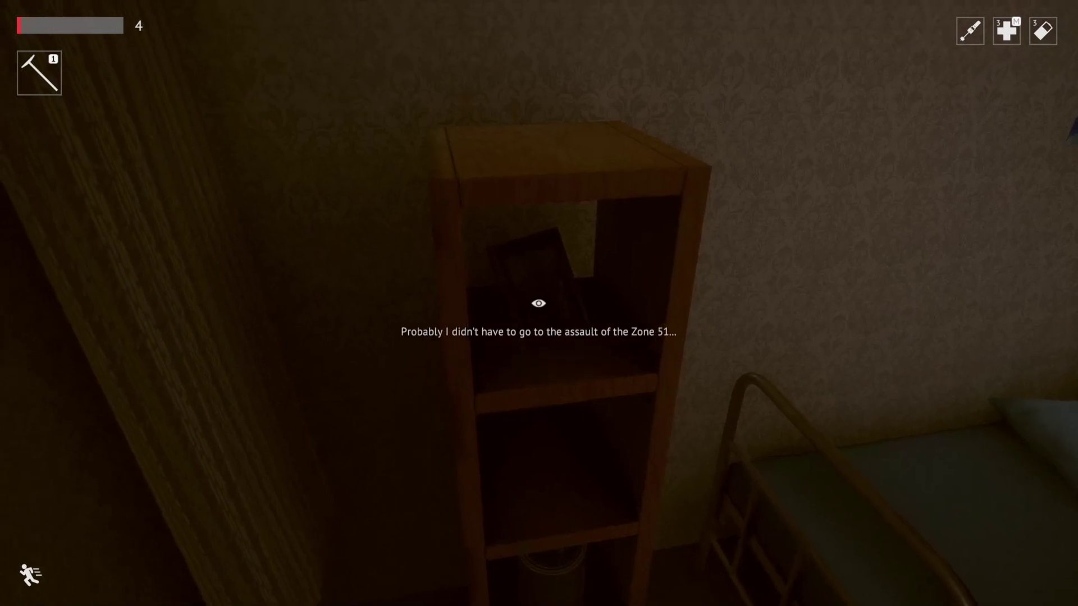
key(w)
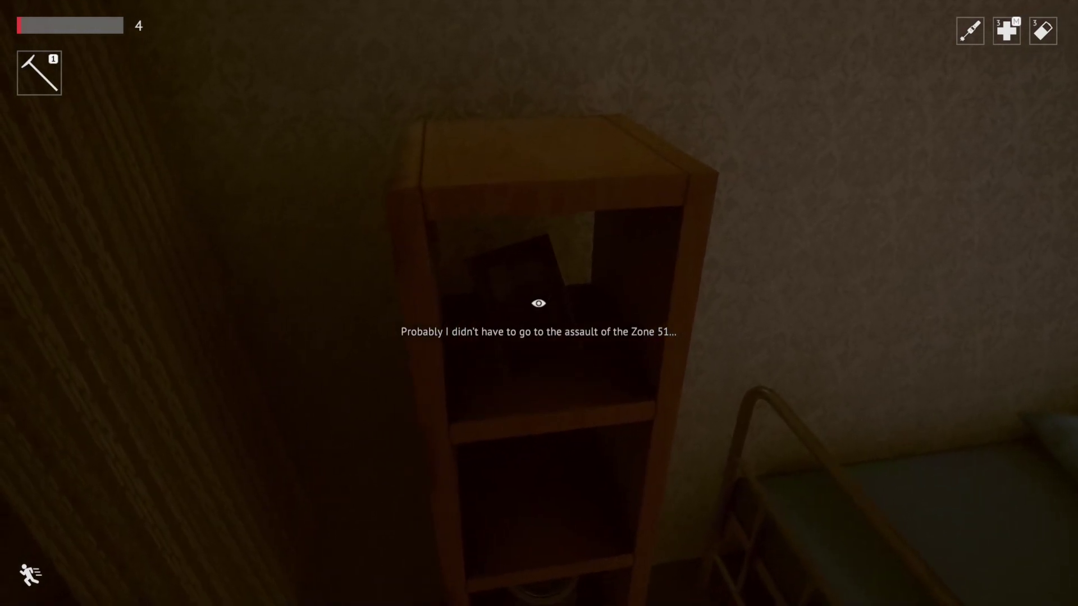
key(w)
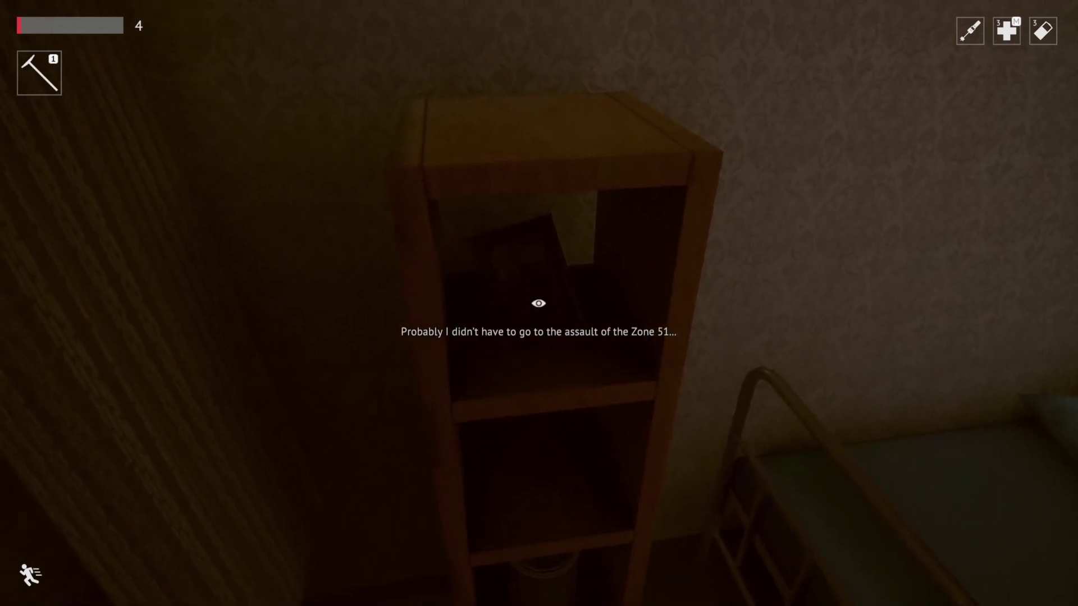
key(w)
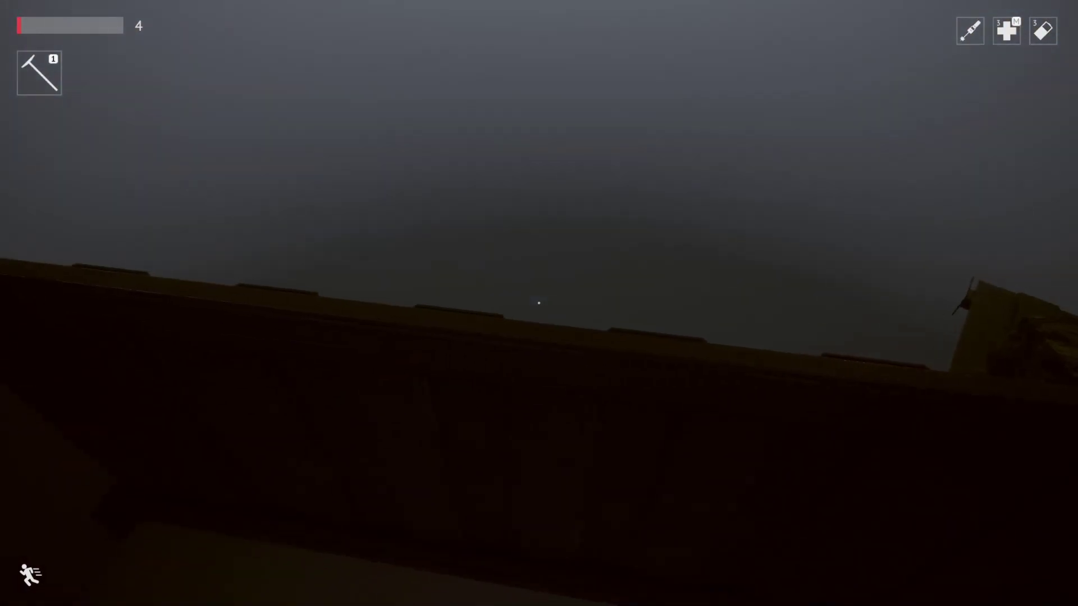
key(w)
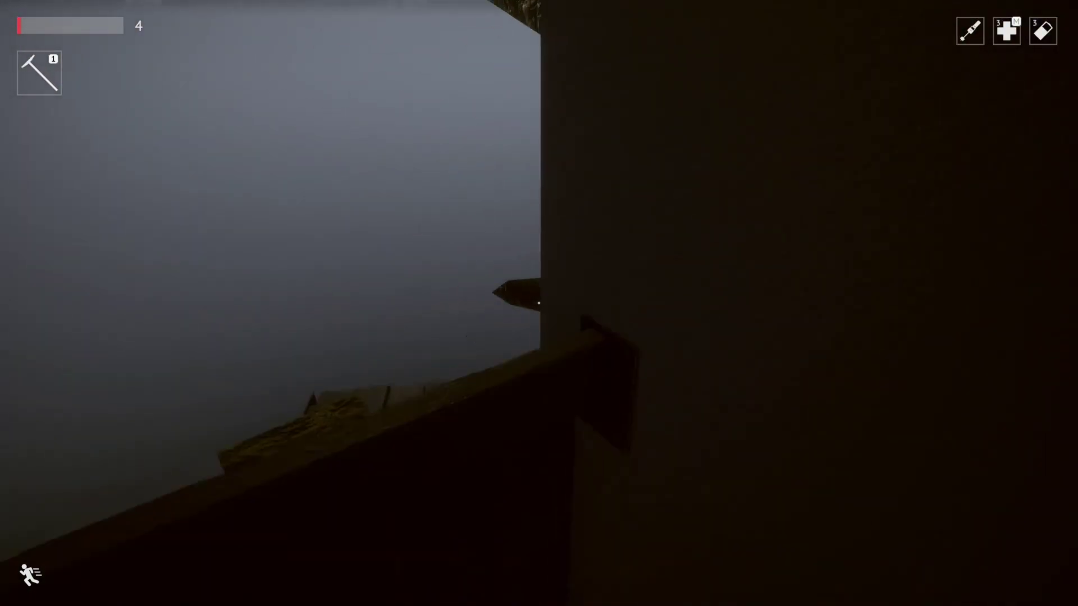
key(w)
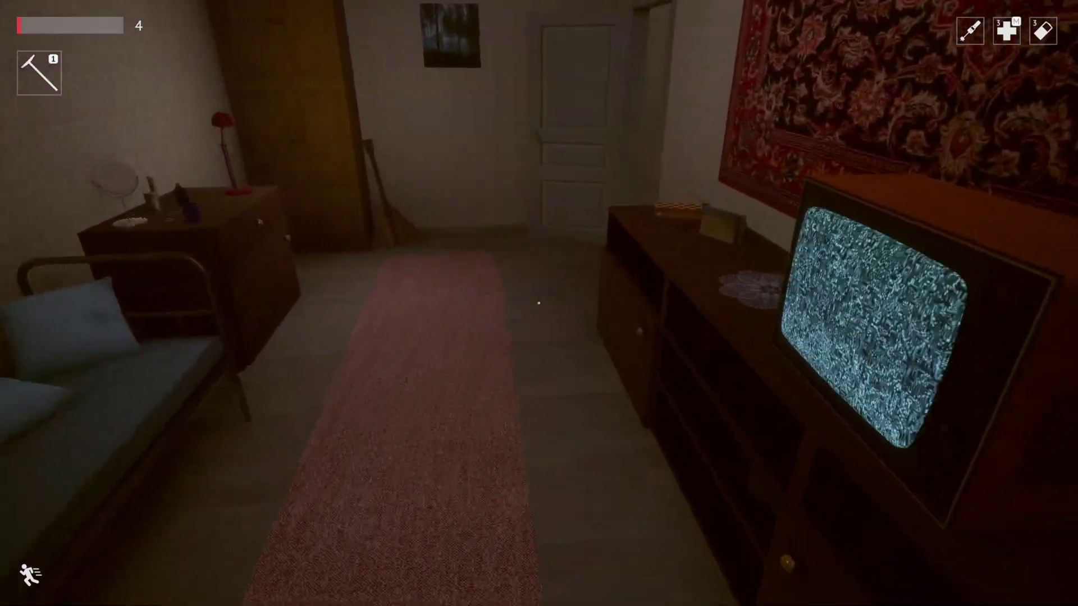
key(w)
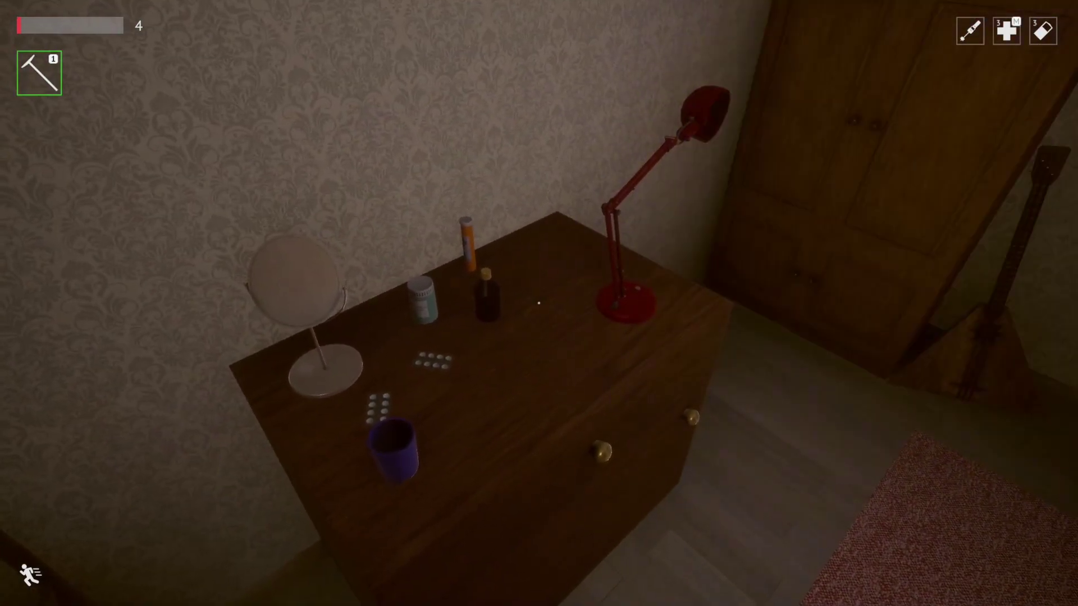
key(w)
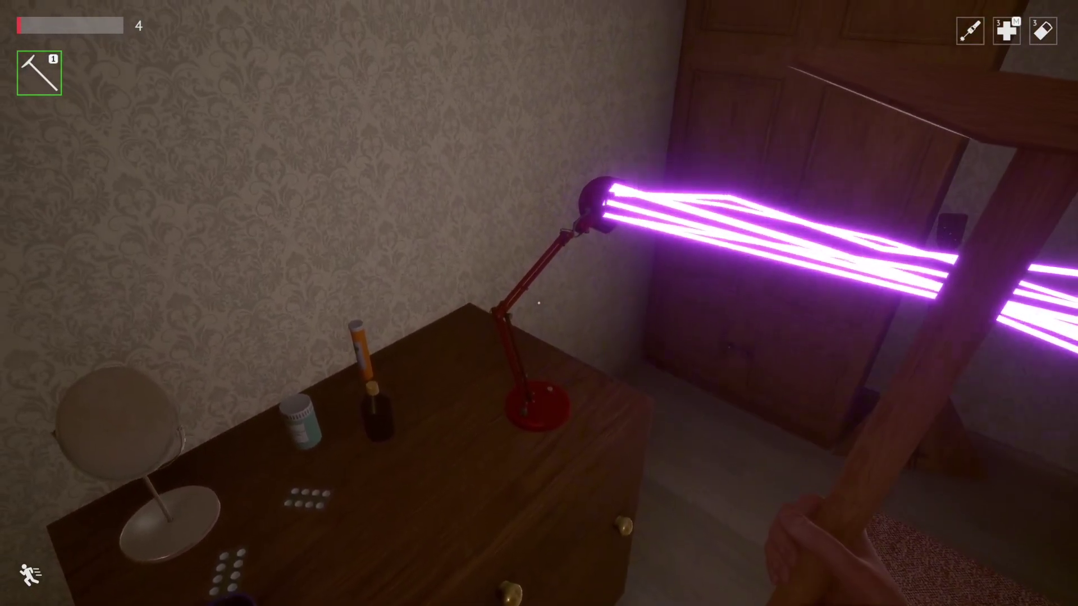
Strike the purple-beaming desk lamp twice, then look around the TV room until killed
click(539, 303)
click(539, 303)
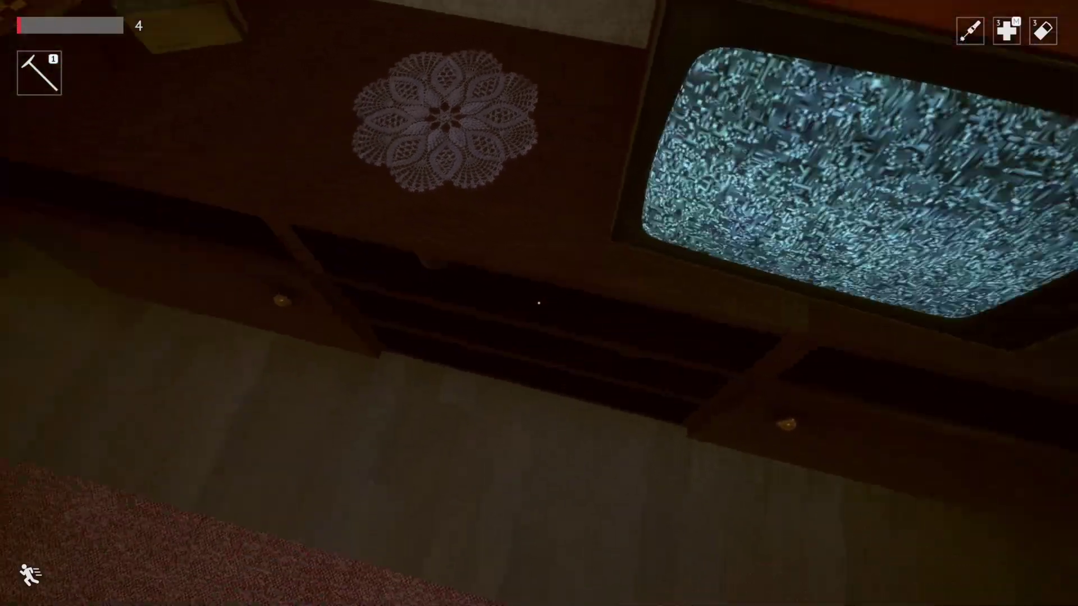
key(w)
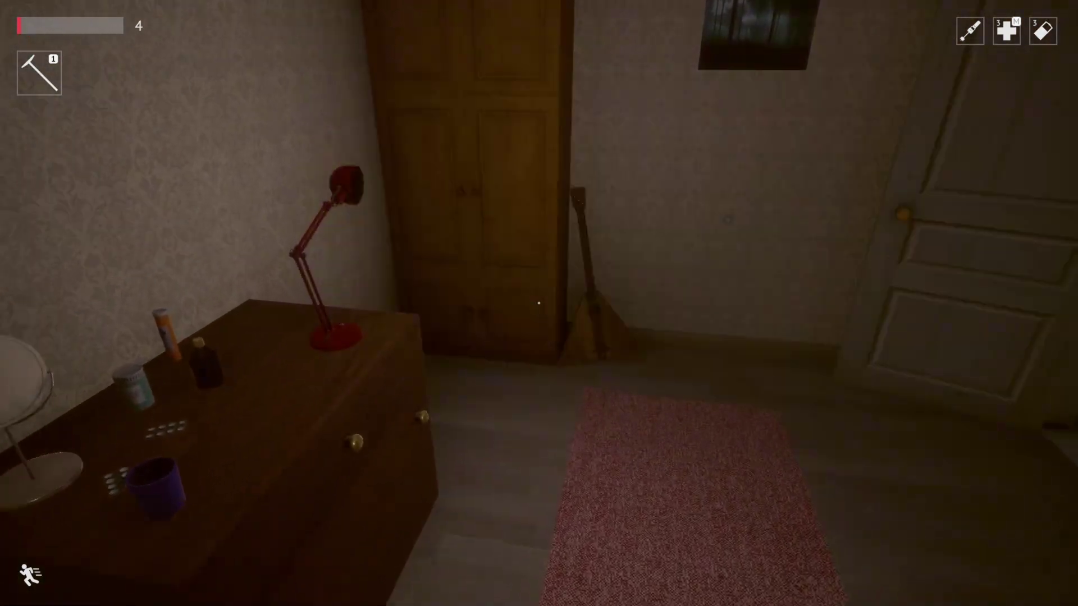
key(w)
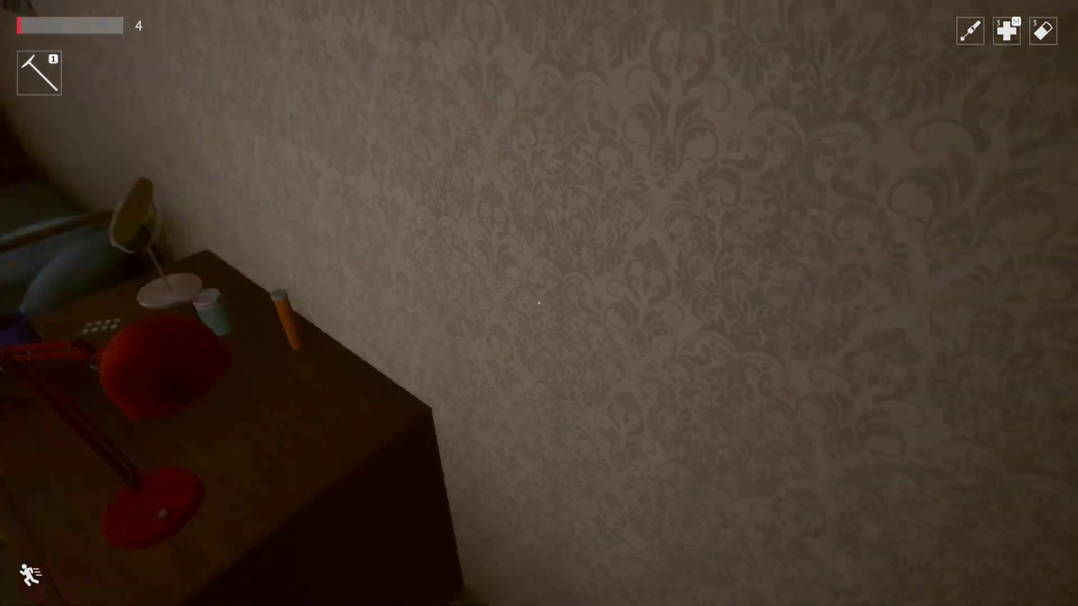
key(w)
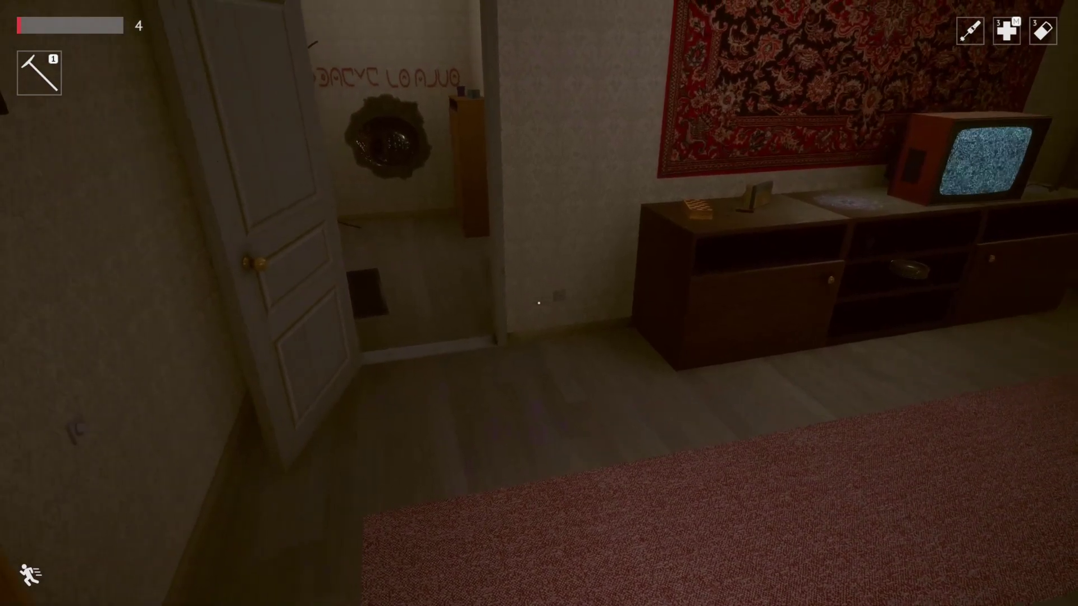
key(w)
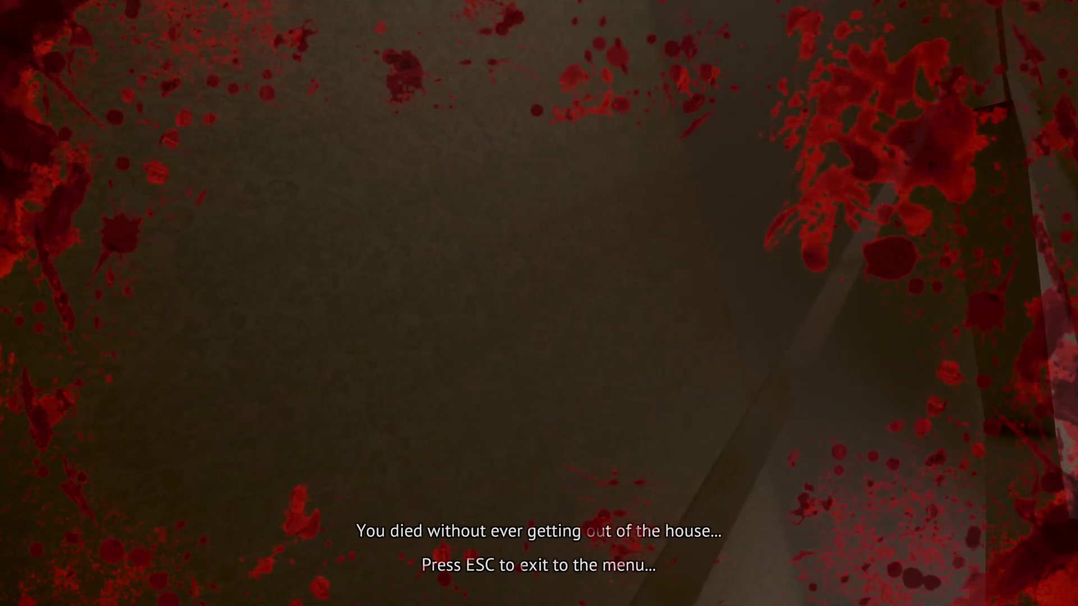
Load the last game twice, after a quick death near the hallway door
key(Escape)
click(539, 289)
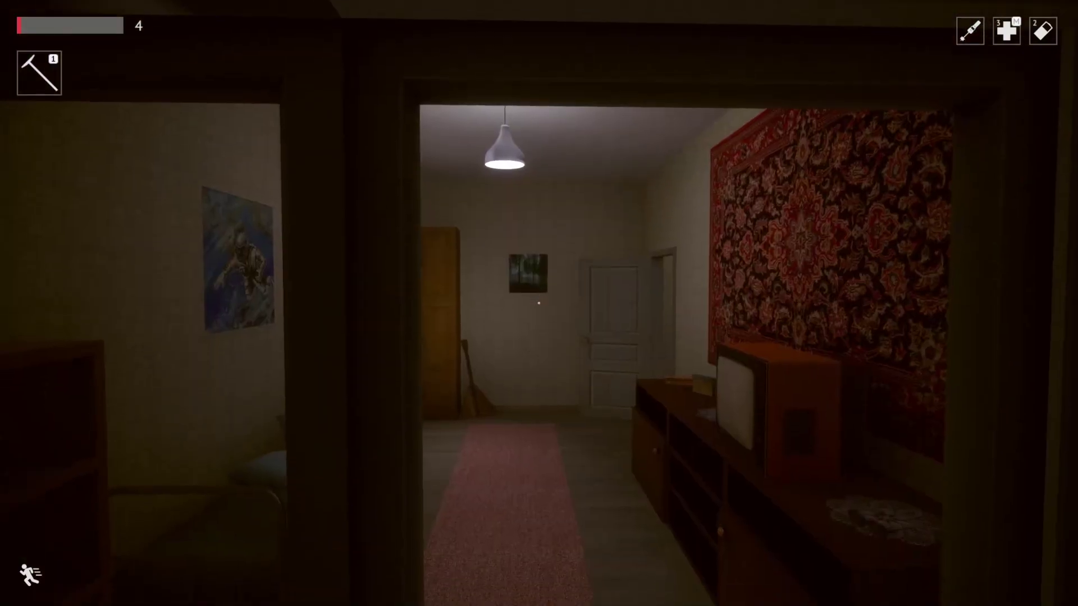
key(w)
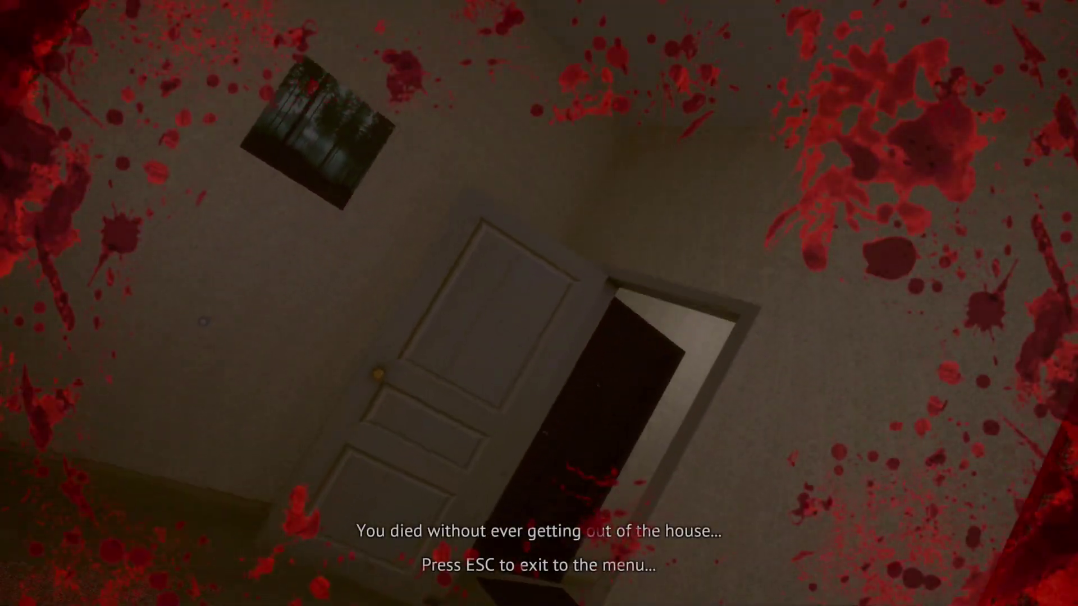
key(Escape)
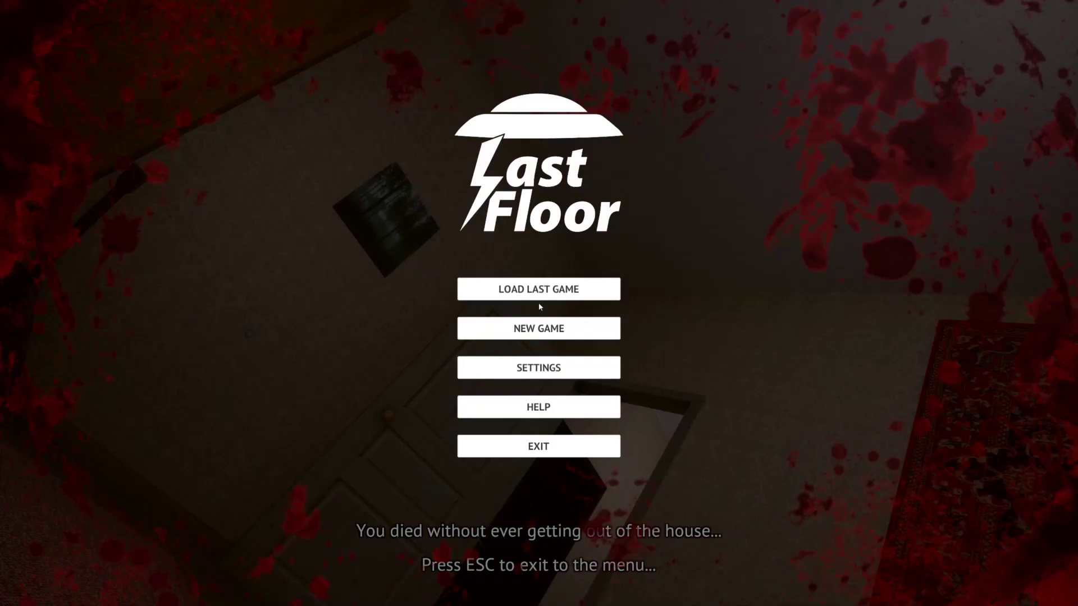
click(543, 289)
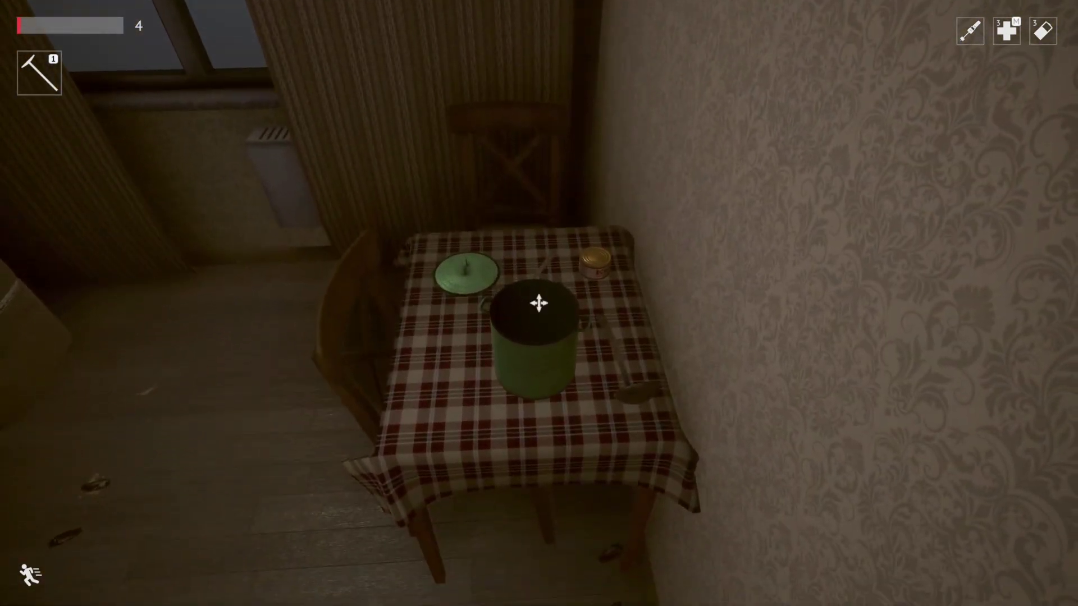
Set the green pot from the kitchen table over the red lamp and examine the wall device
drag(538, 302, 538, 302)
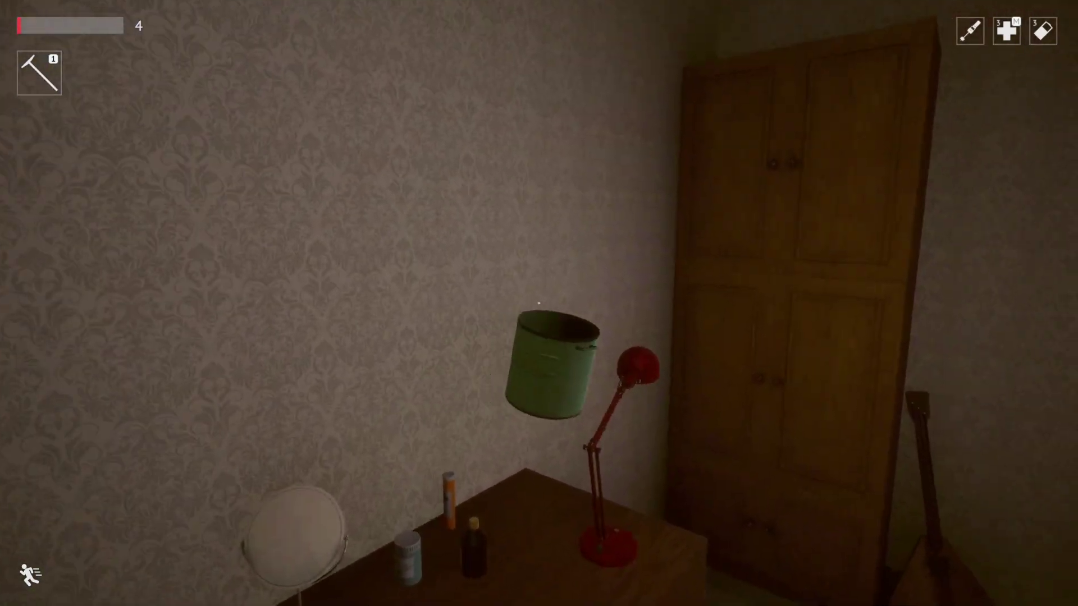
click(538, 303)
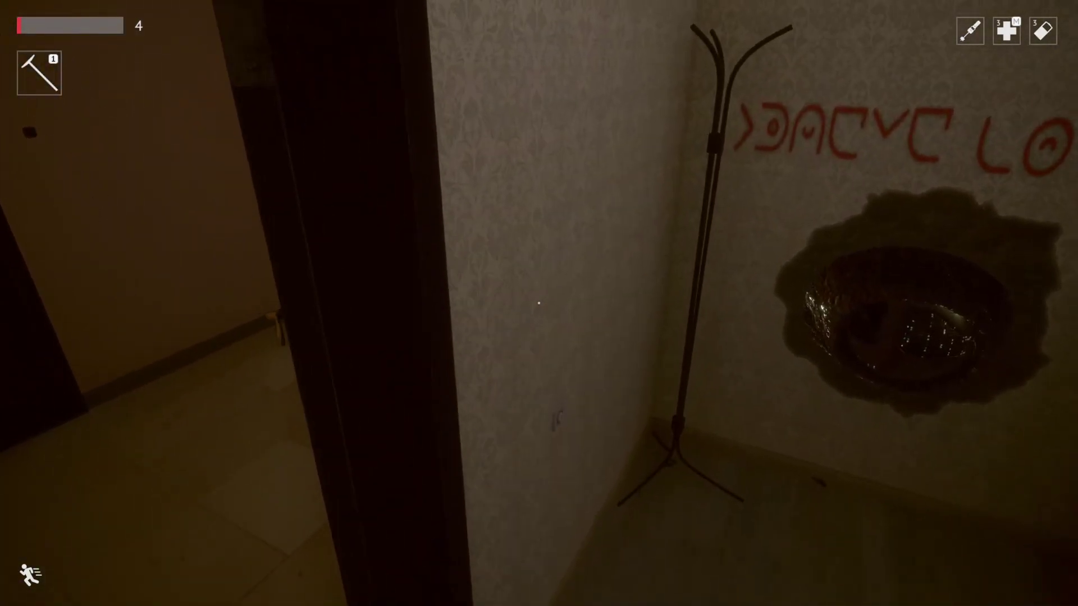
click(539, 302)
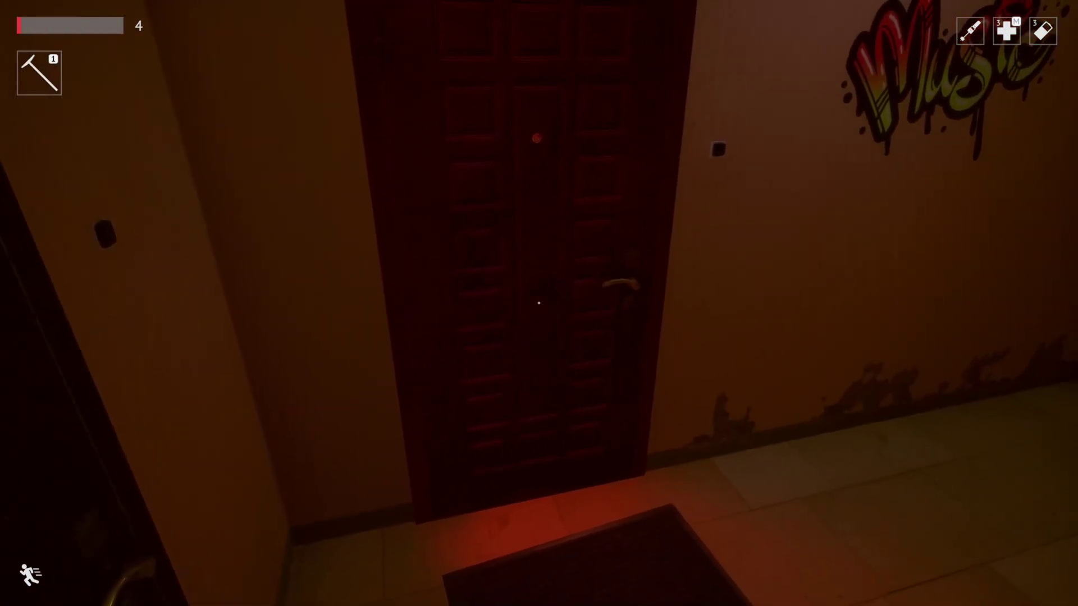
Open the red-lit room, try the dark door, and take the yellow battery from the nightstand
key(e)
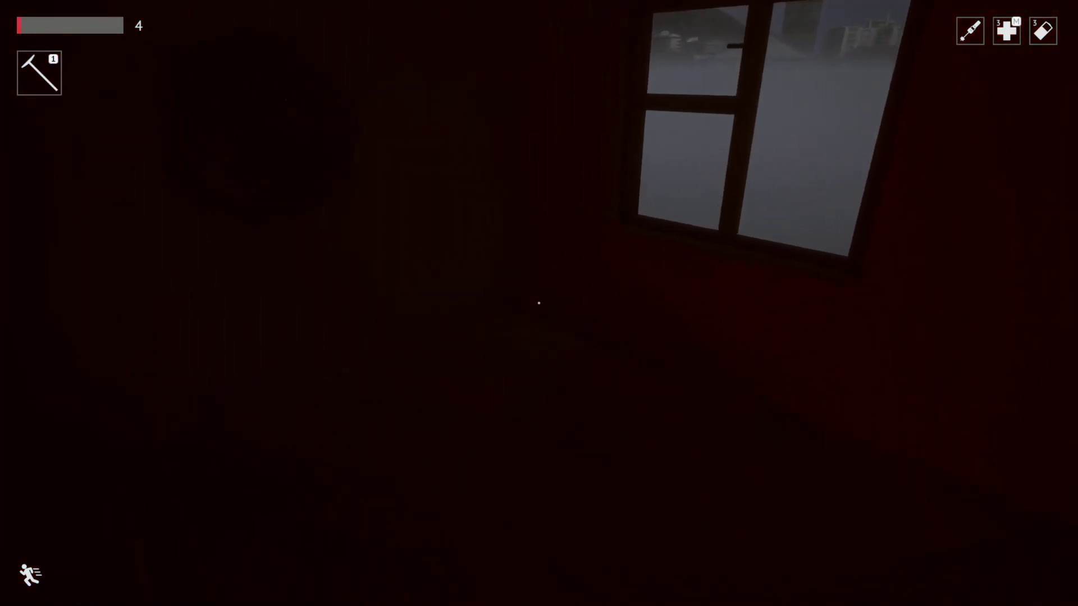
key(e)
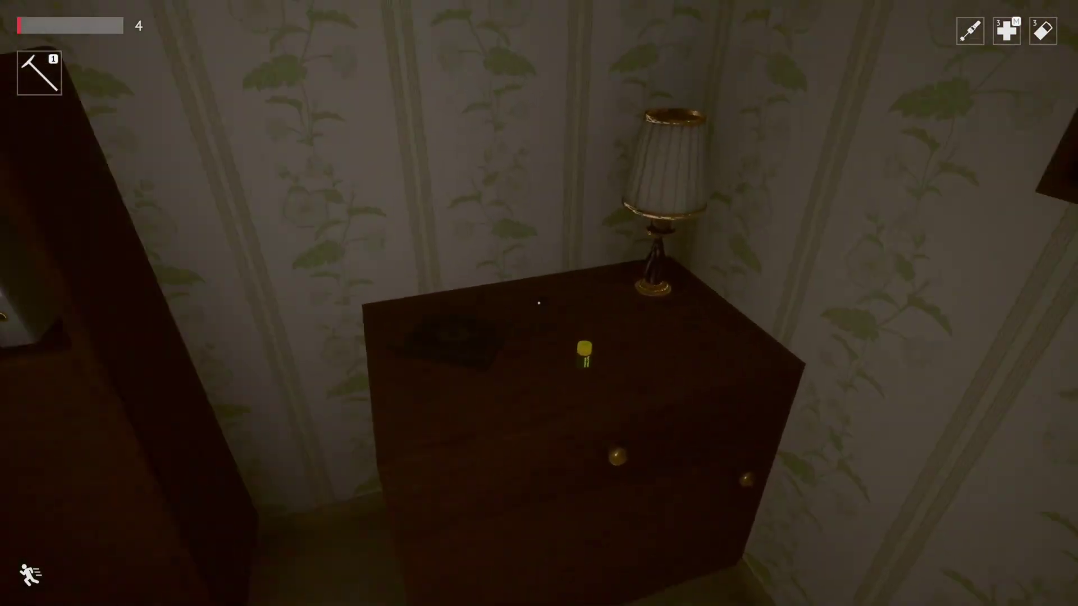
key(e)
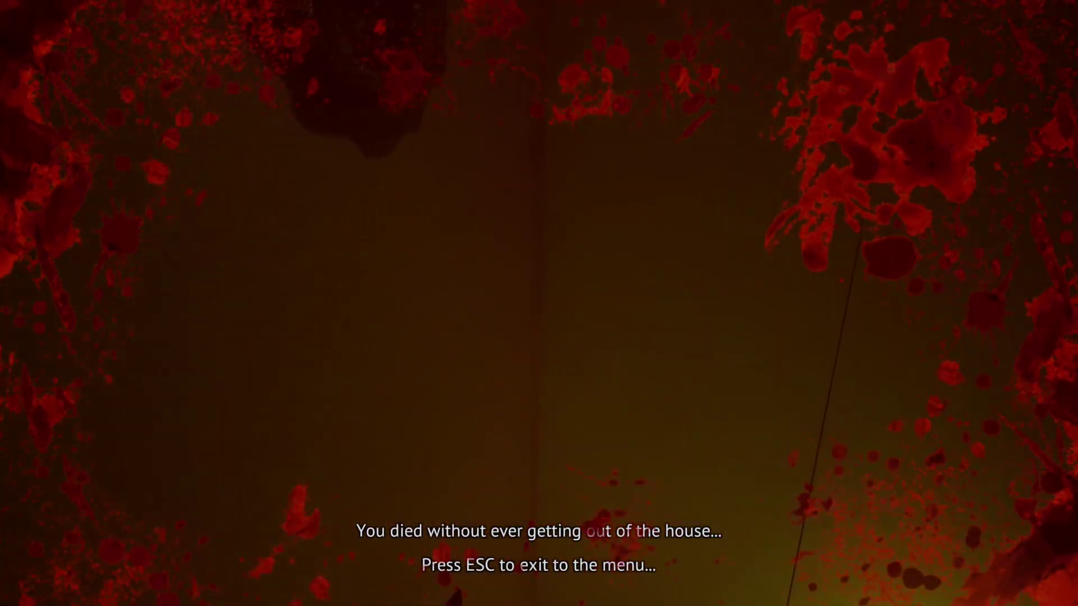
Load the last game, die entering the hallway, then reload and return to the menu
key(Escape)
click(538, 290)
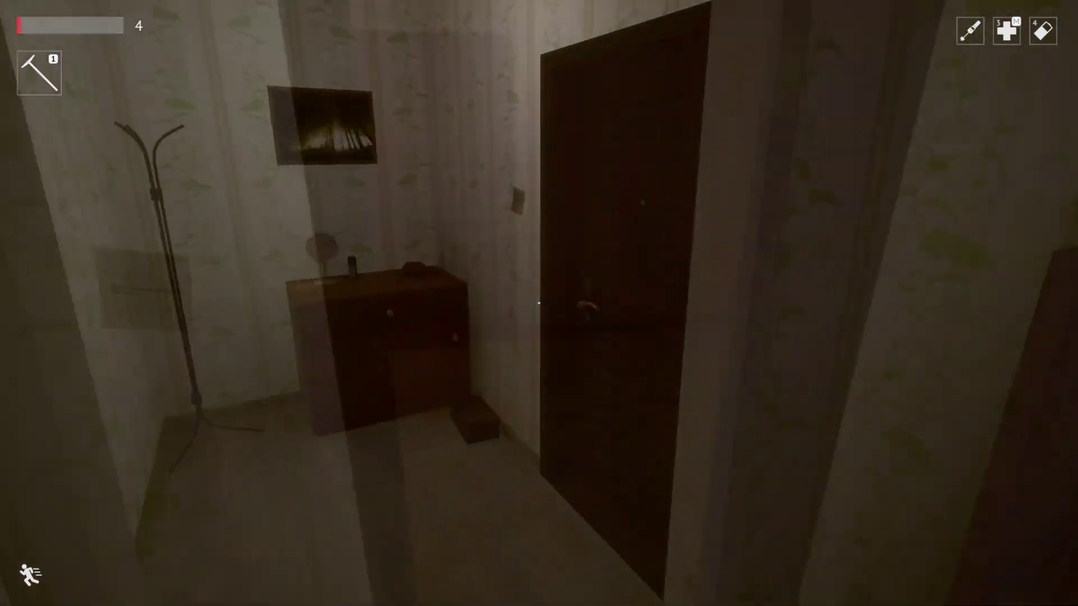
key(w)
key(w)
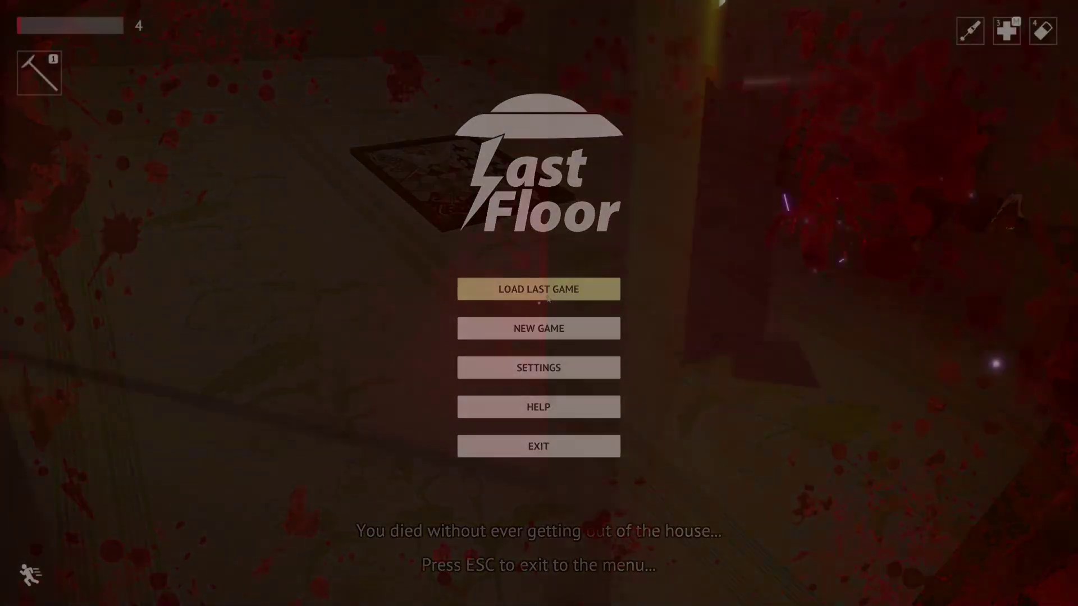
click(539, 288)
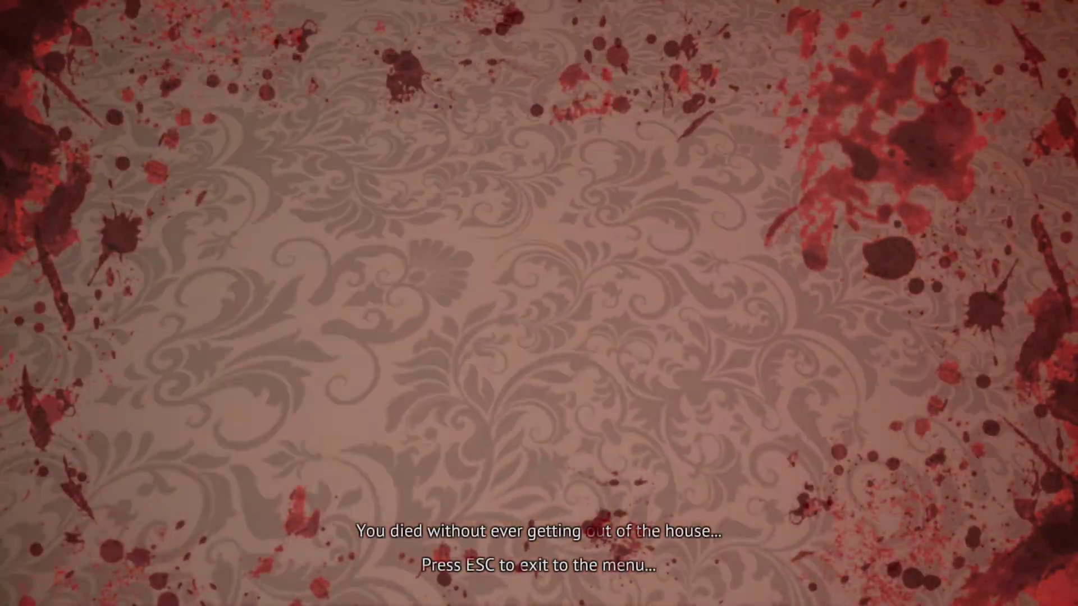
key(Escape)
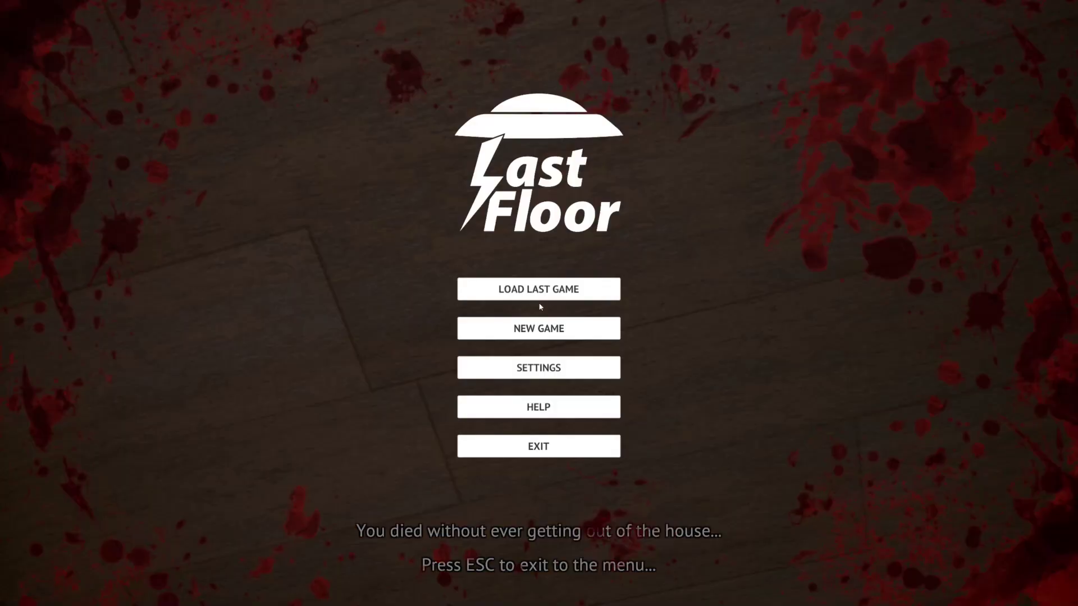
Load the last game, check the controls overlay, and heal from 4 to 94 health
click(546, 290)
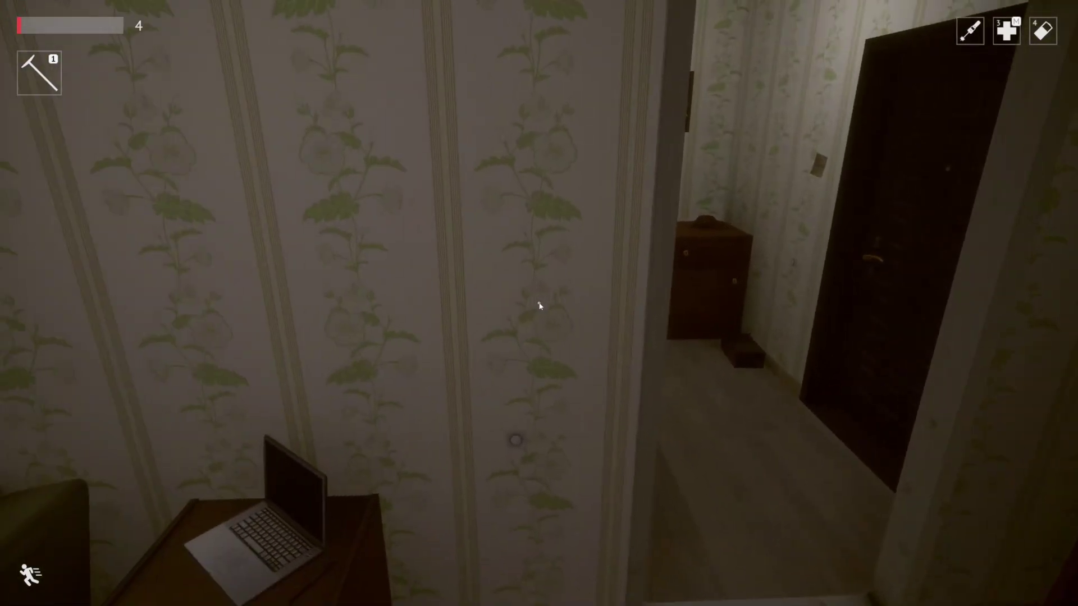
key(Escape)
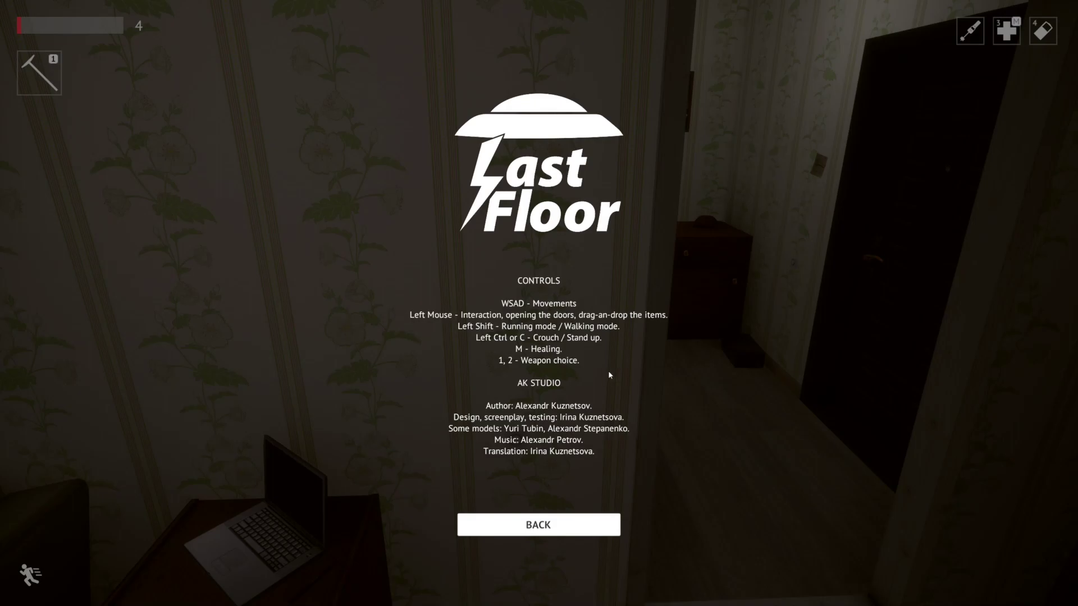
key(Escape)
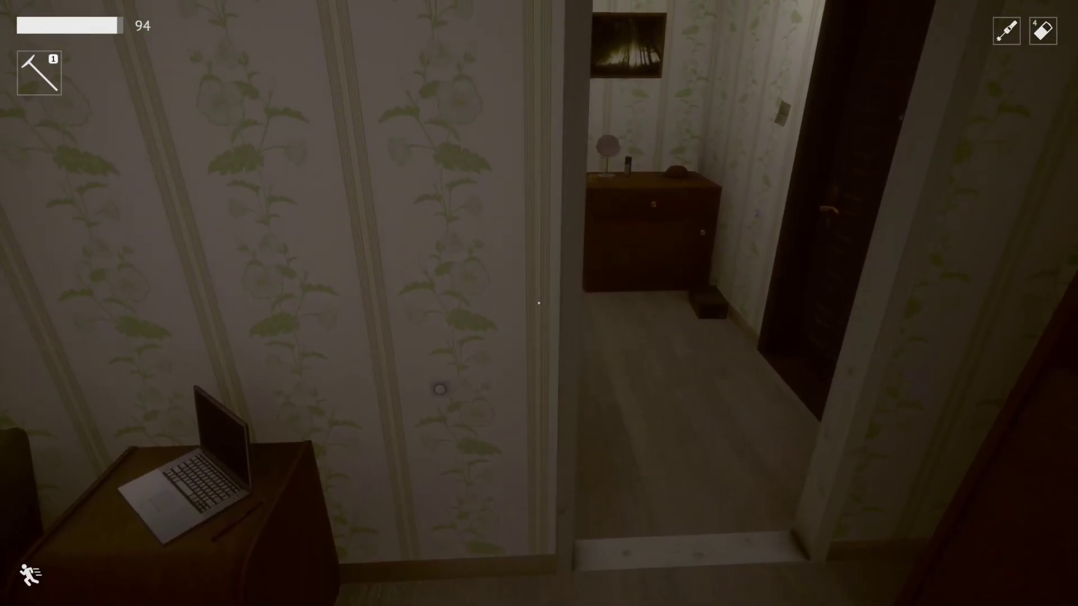
key(Escape)
key(Escape)
key(Escape)
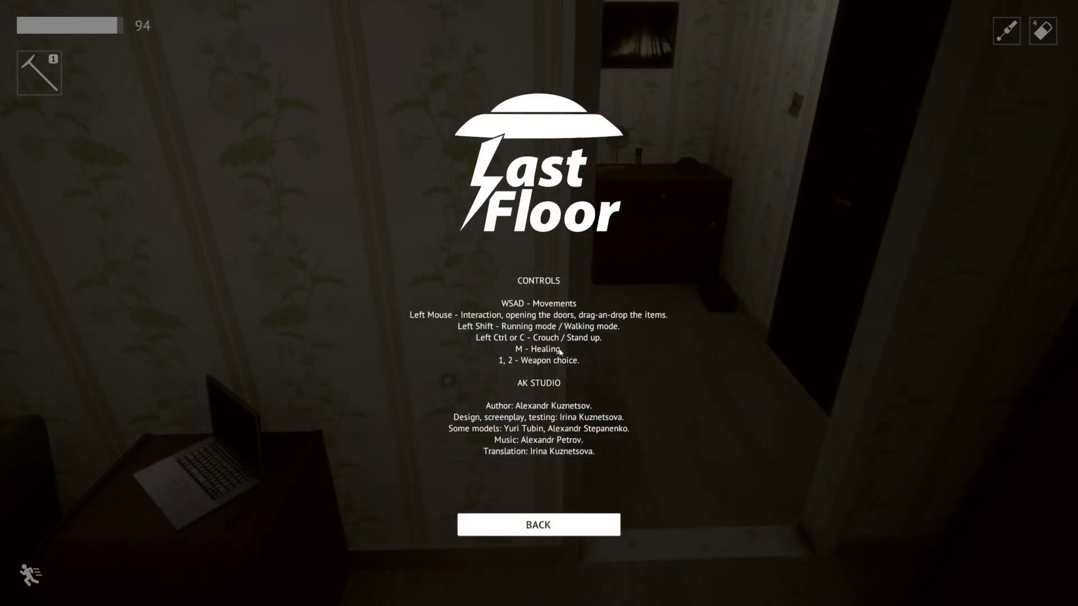
key(Escape)
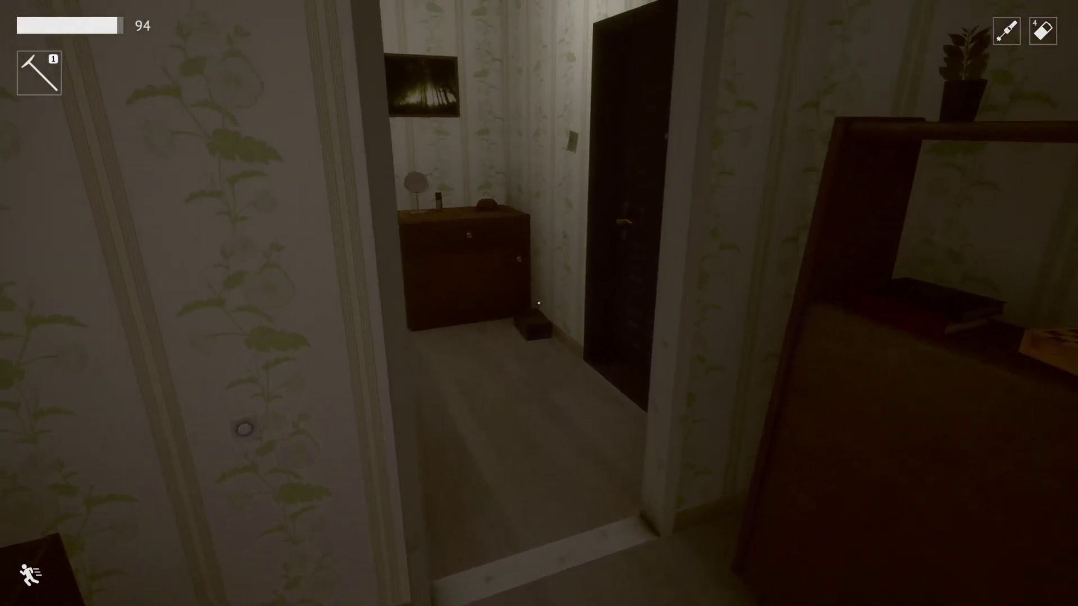
Enter the red-lit room and advance into the hallway toward the enemy
key(w)
key(e)
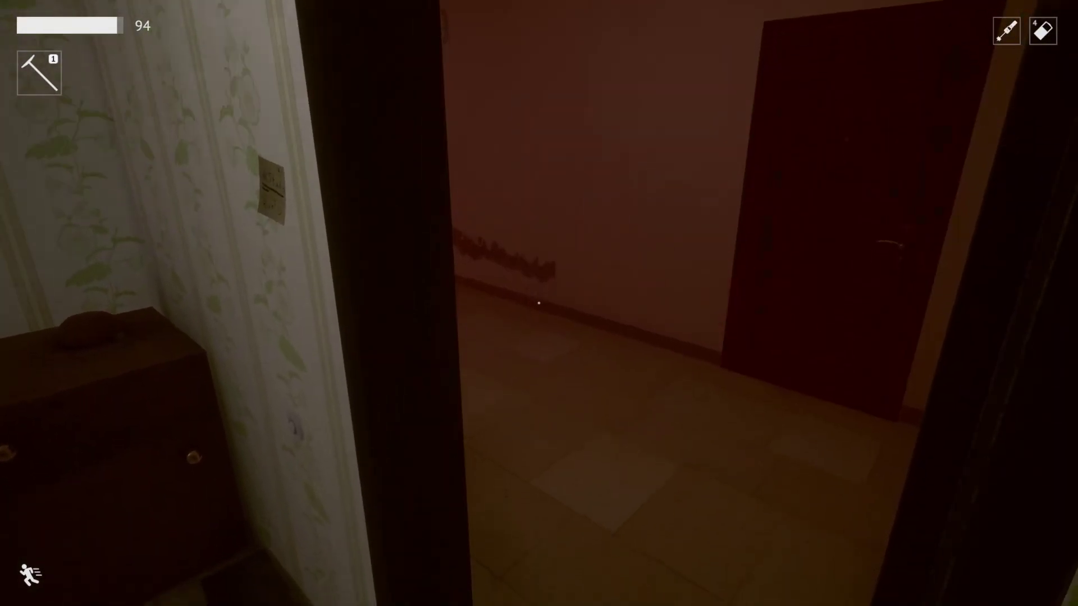
key(w)
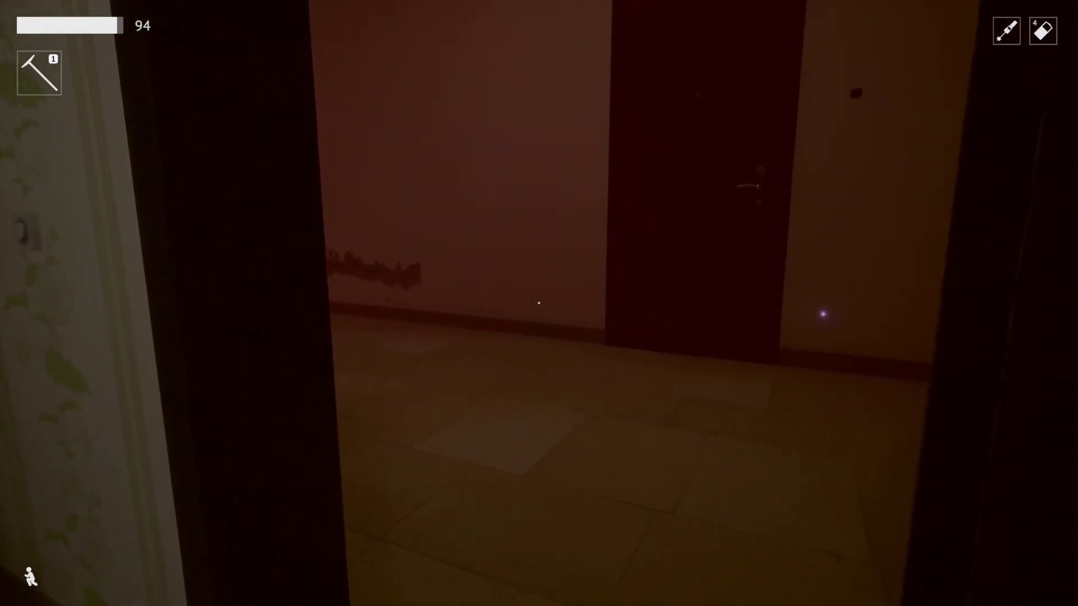
key(w)
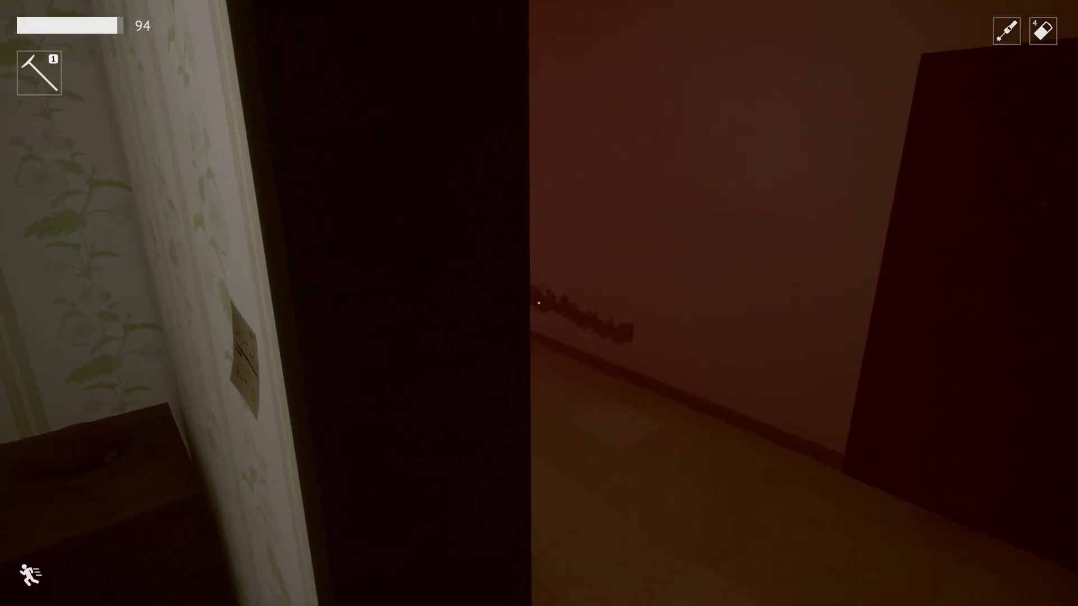
key(w)
key(w)
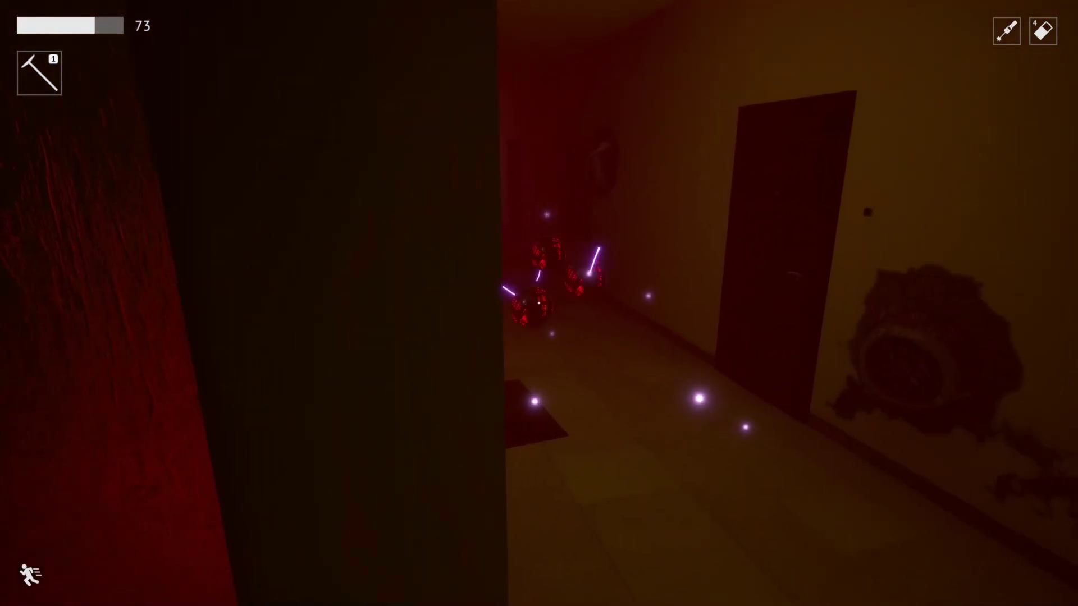
Run past the enemy and escape through the far door into the next room
key(w)
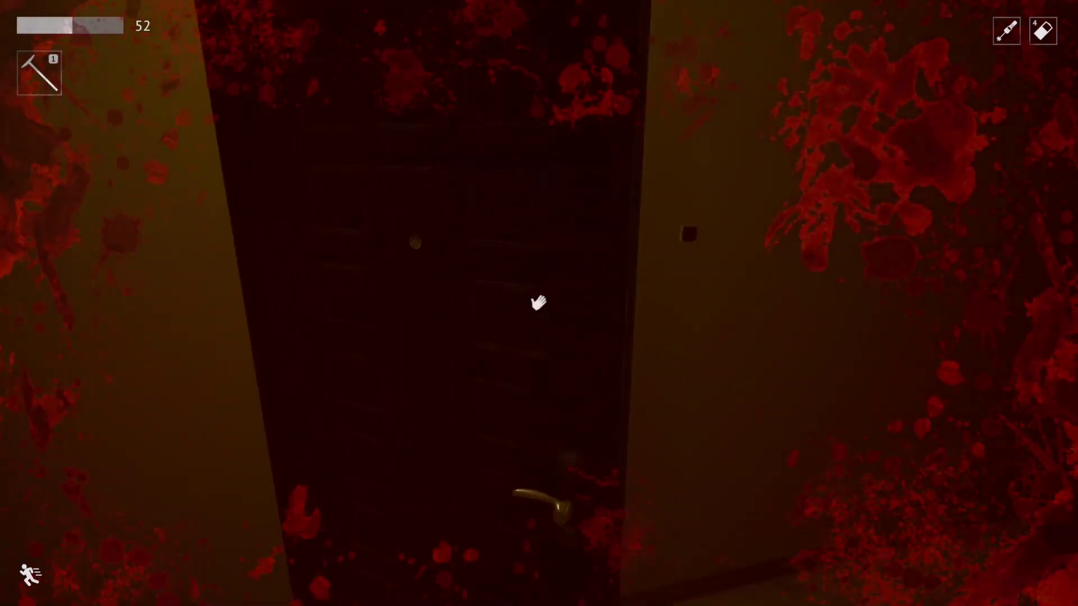
click(538, 303)
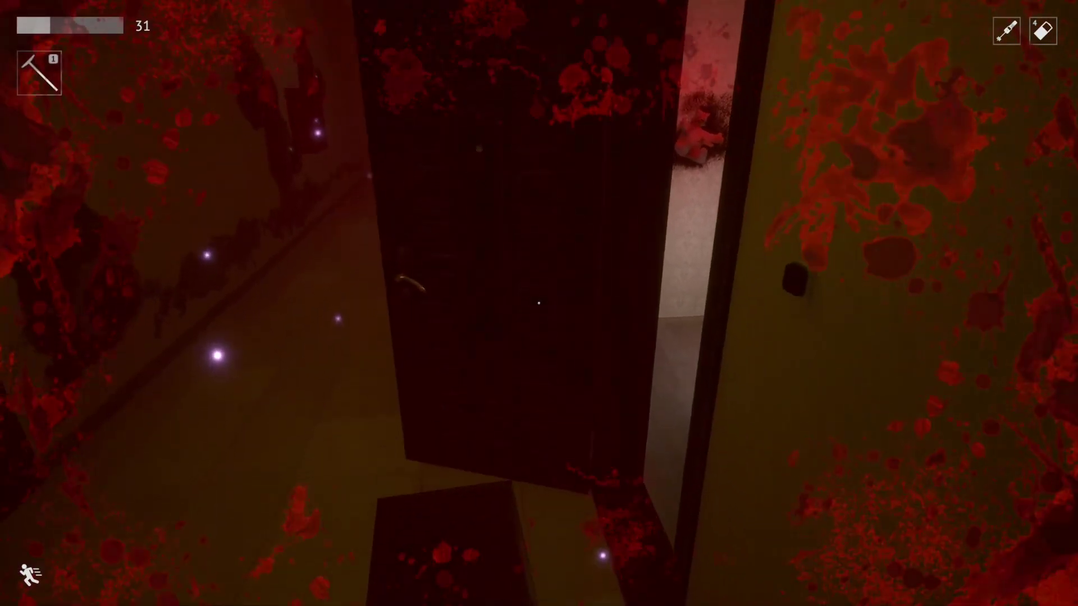
key(w)
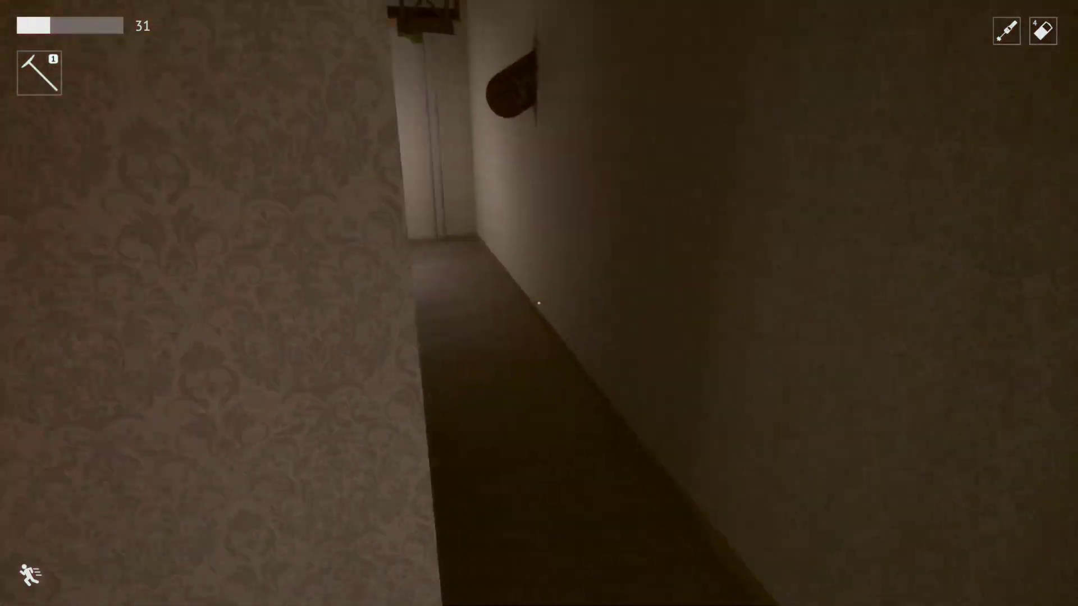
Explore the upside-down kitchen and continue past the locked door down the corridor
key(w)
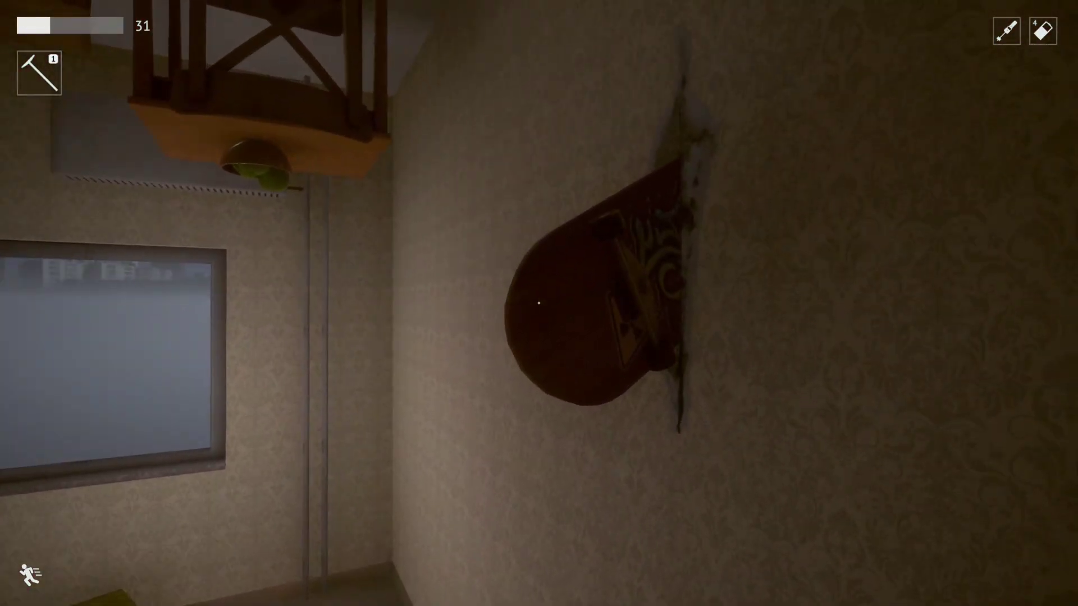
key(w)
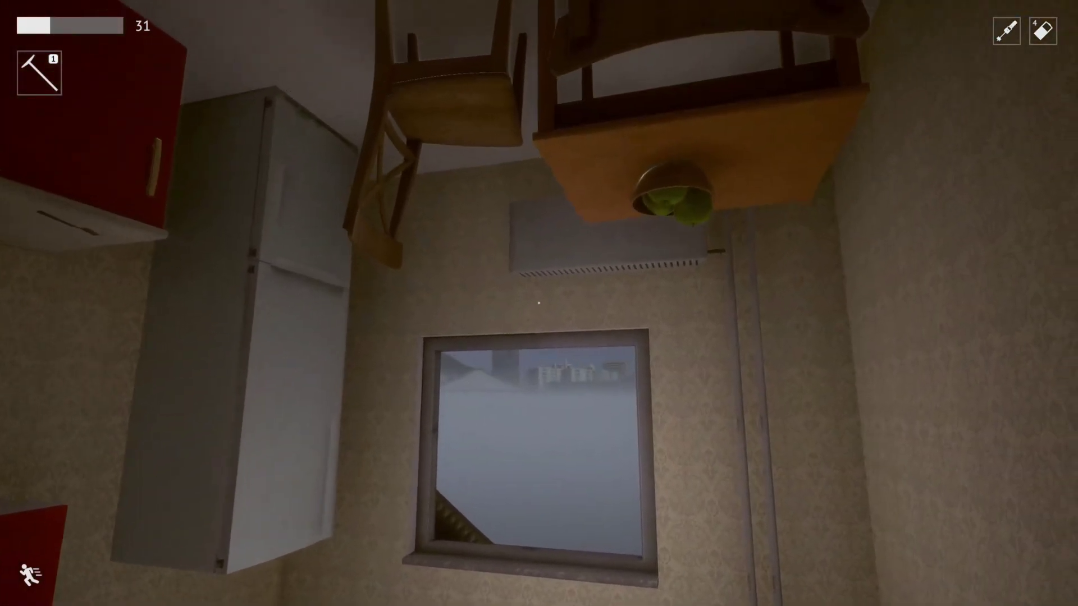
key(w)
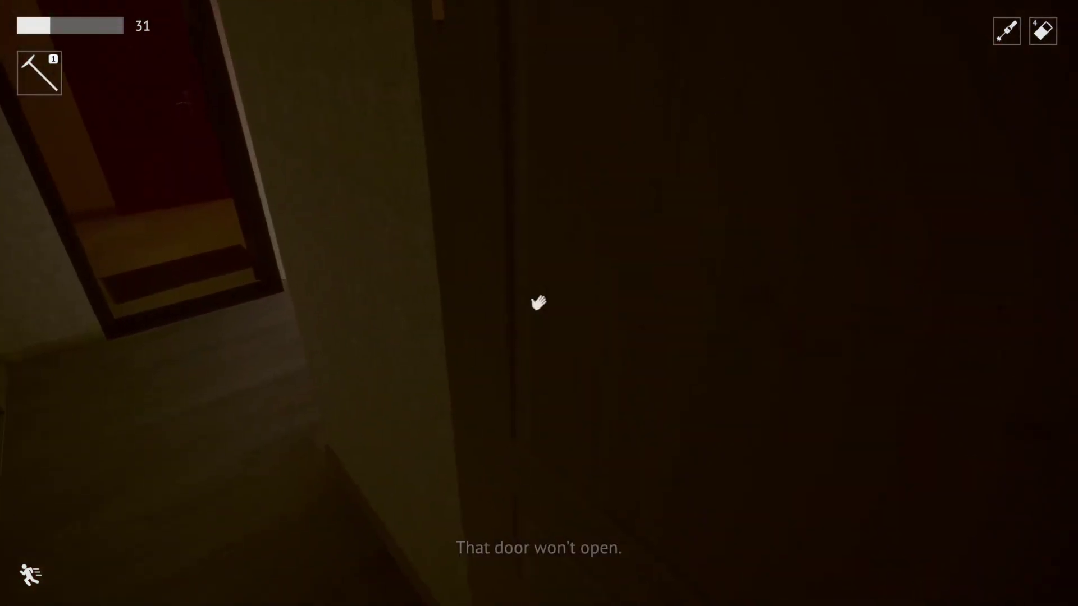
key(w)
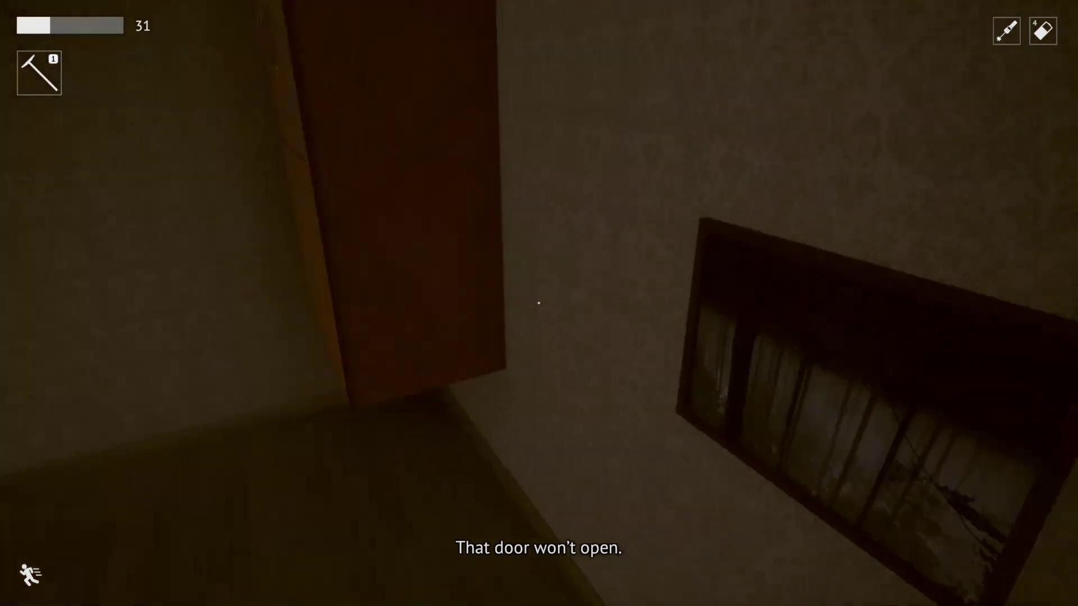
Grab the yellow item from the windowsill, then head out down the corridor
key(w)
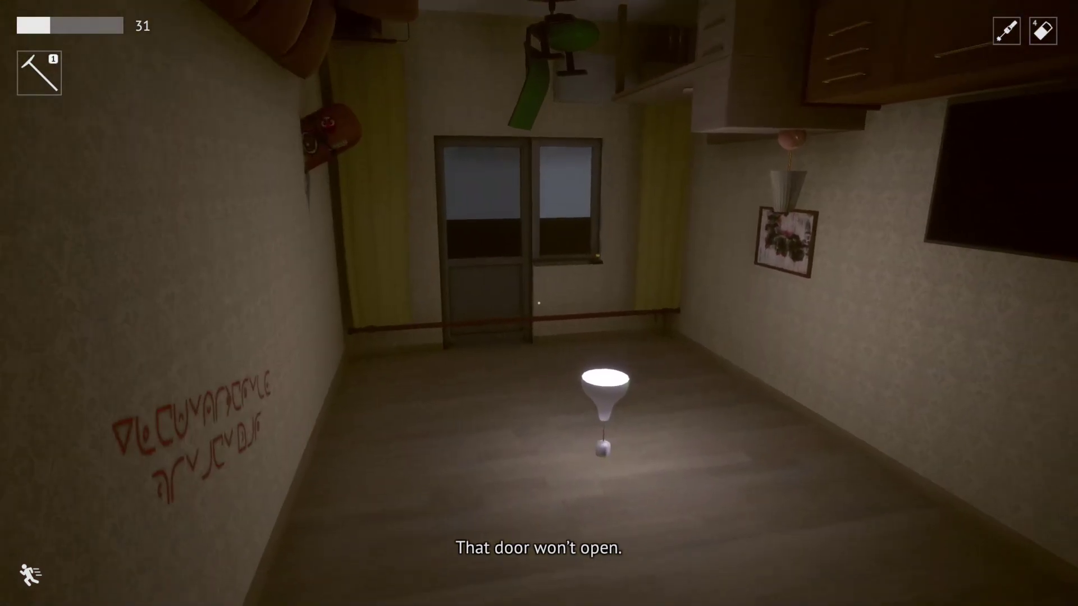
key(w)
key(w)
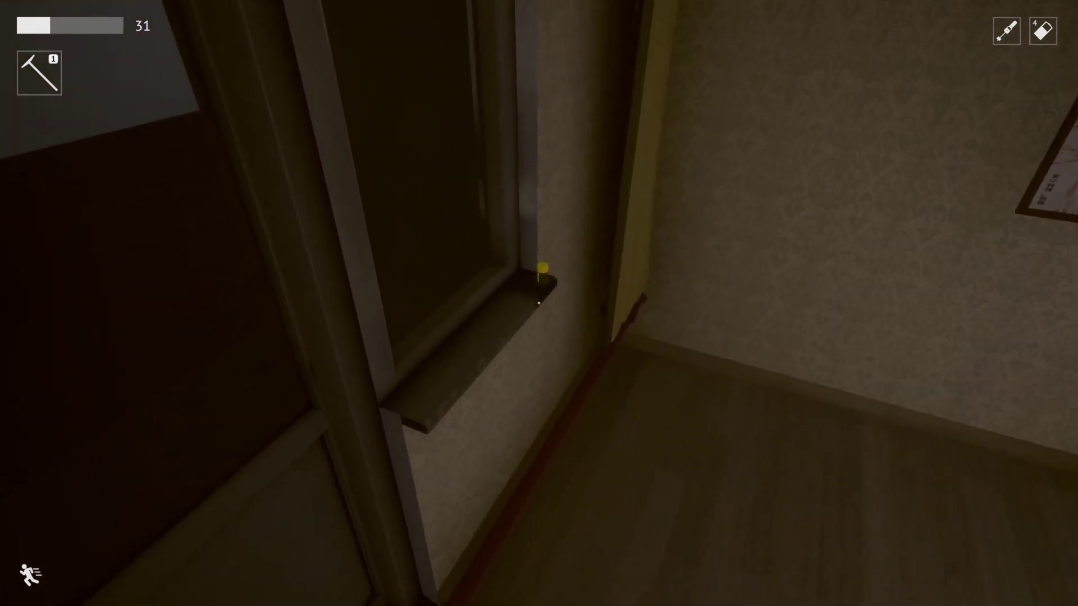
key(e)
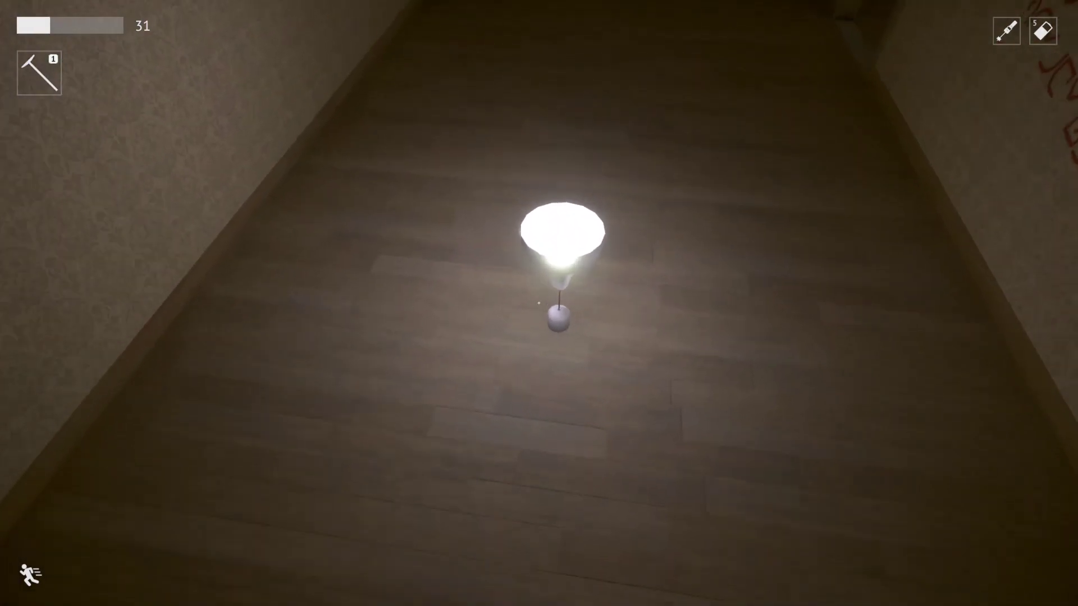
key(w)
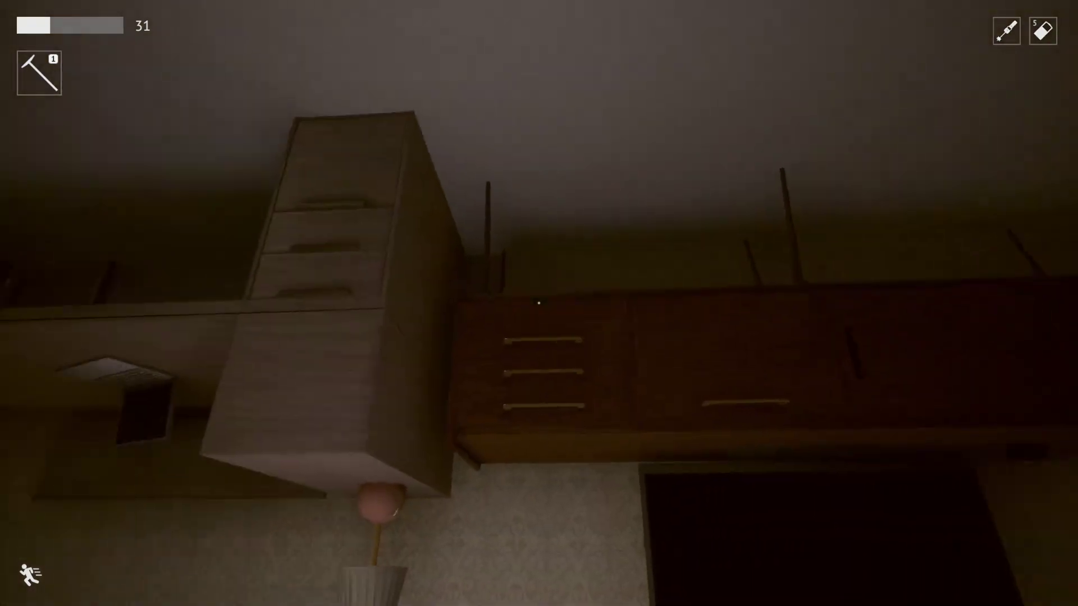
key(w)
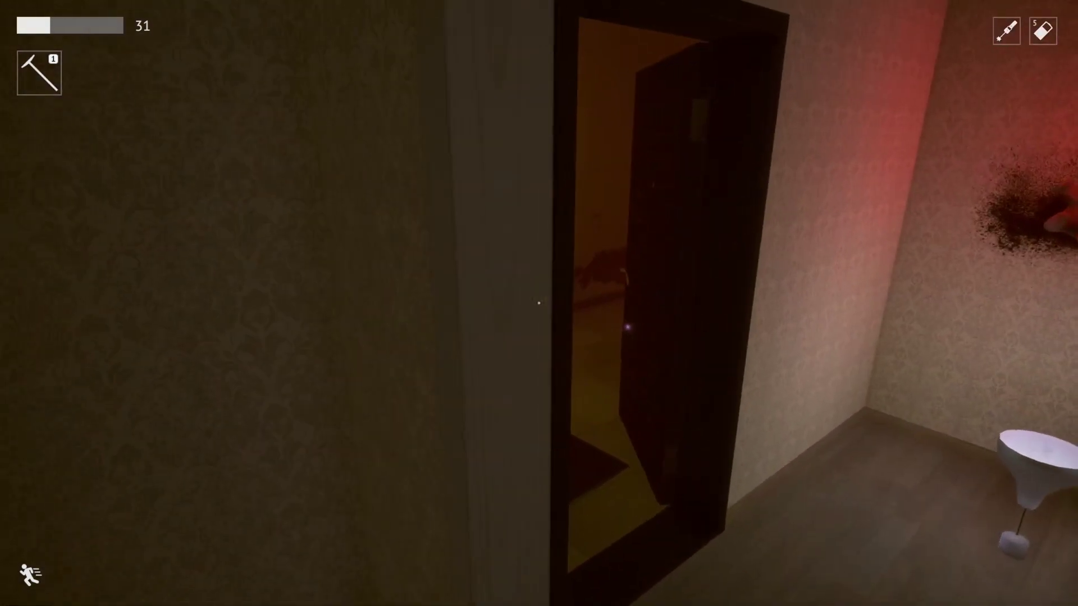
key(w)
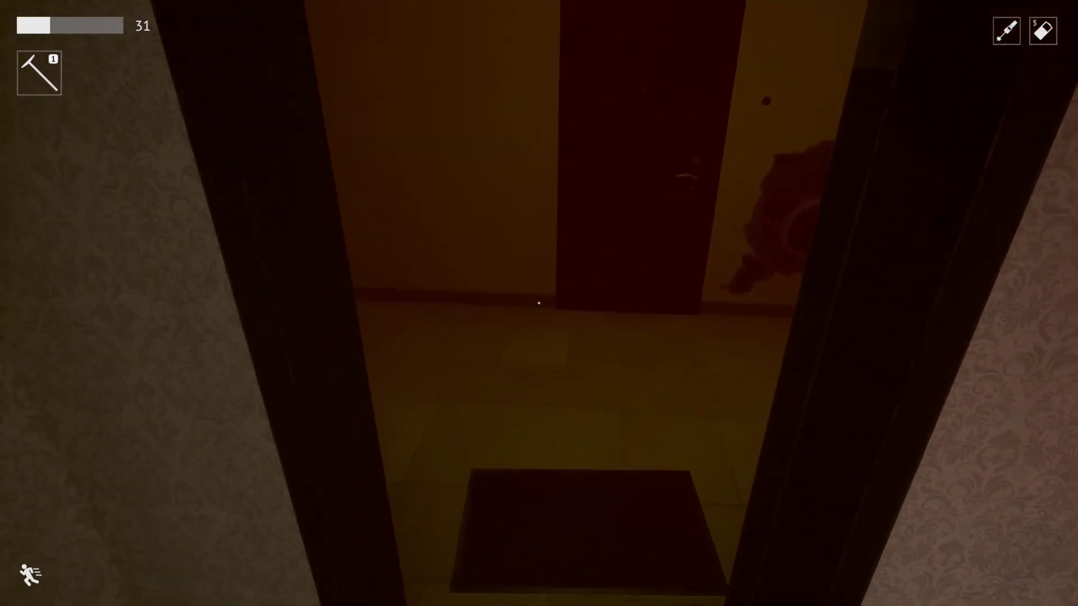
key(w)
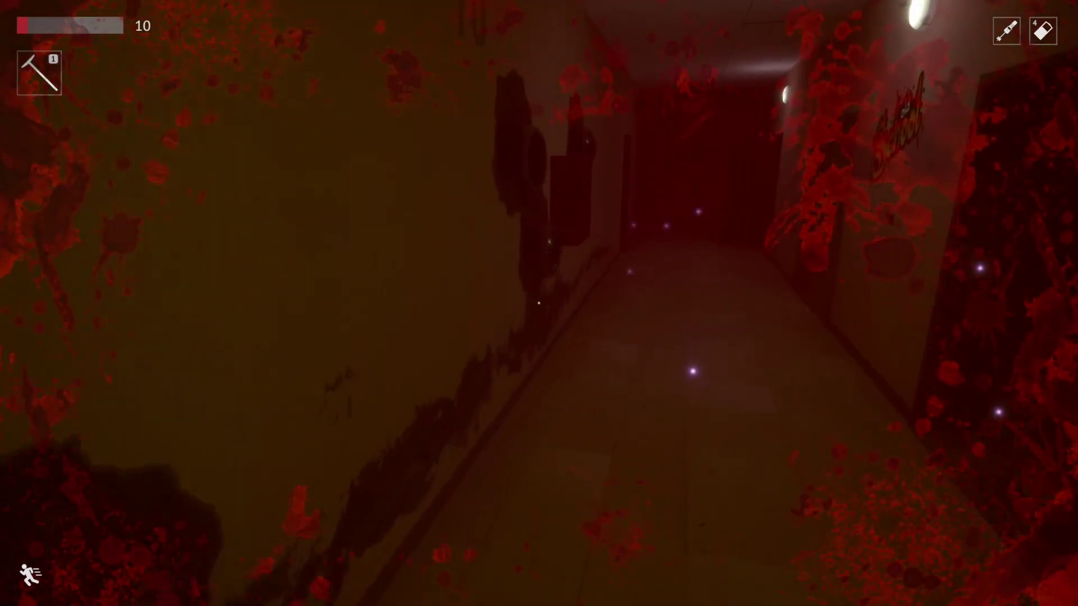
After dying, reload the last save and walk toward the yellow box room
key(Escape)
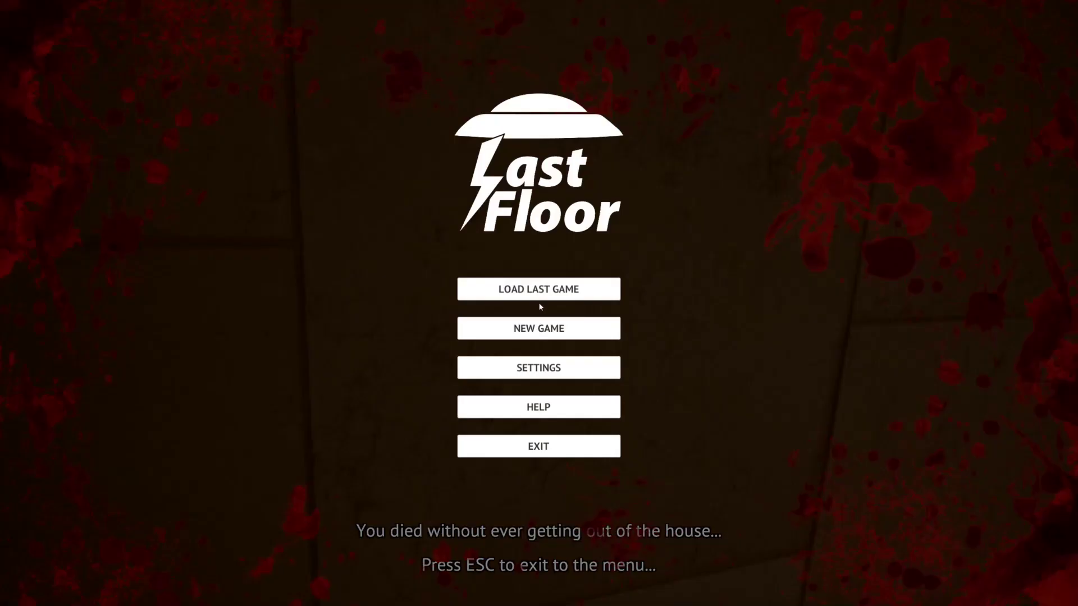
click(543, 292)
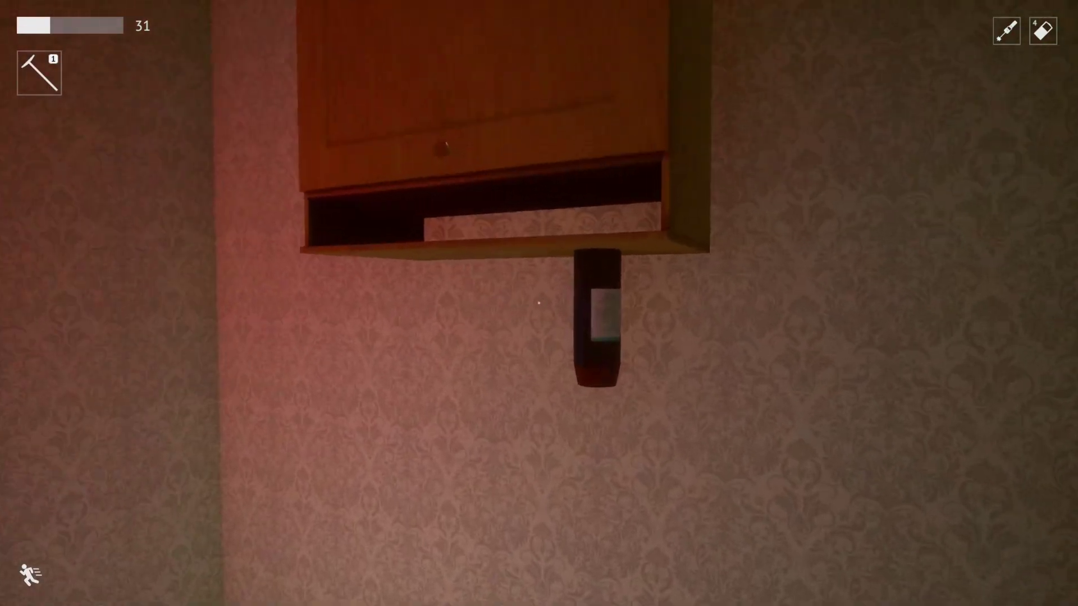
drag(540, 303, 539, 303)
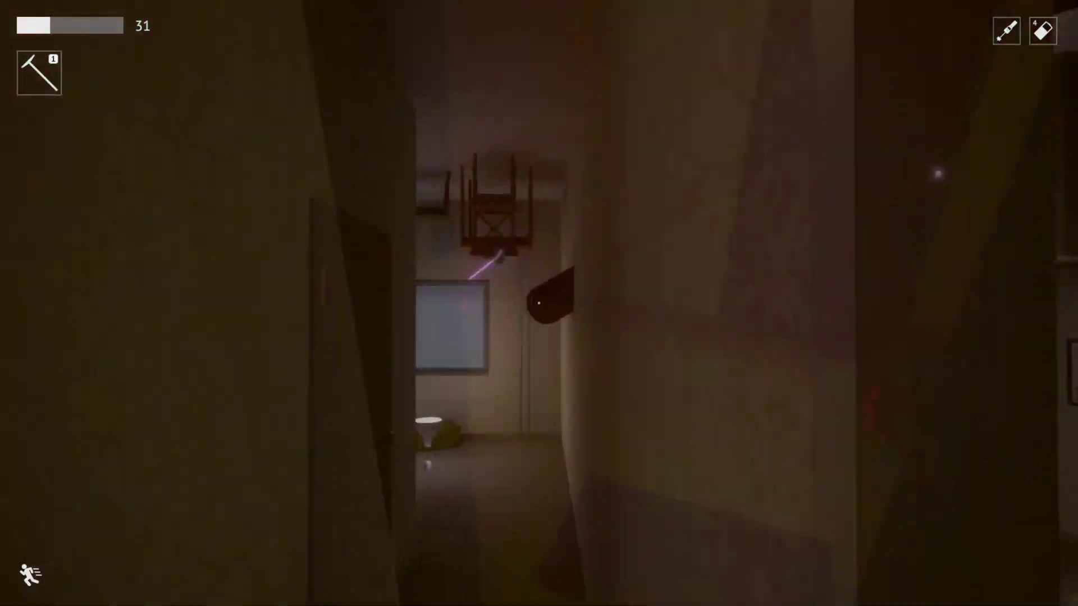
key(w)
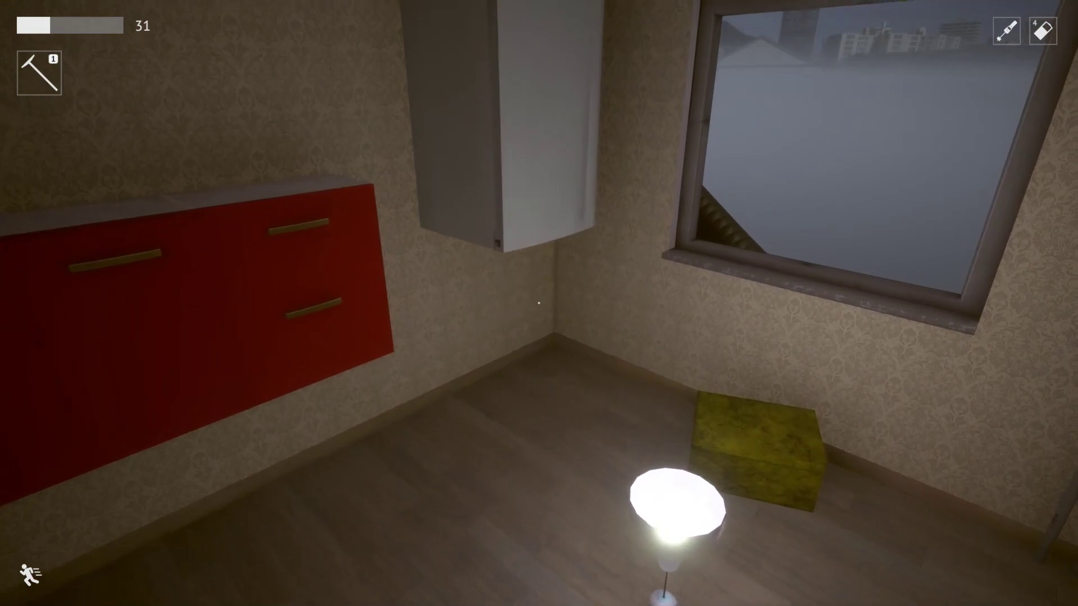
Climb from the yellow box through the window and along the exterior hose
key(w)
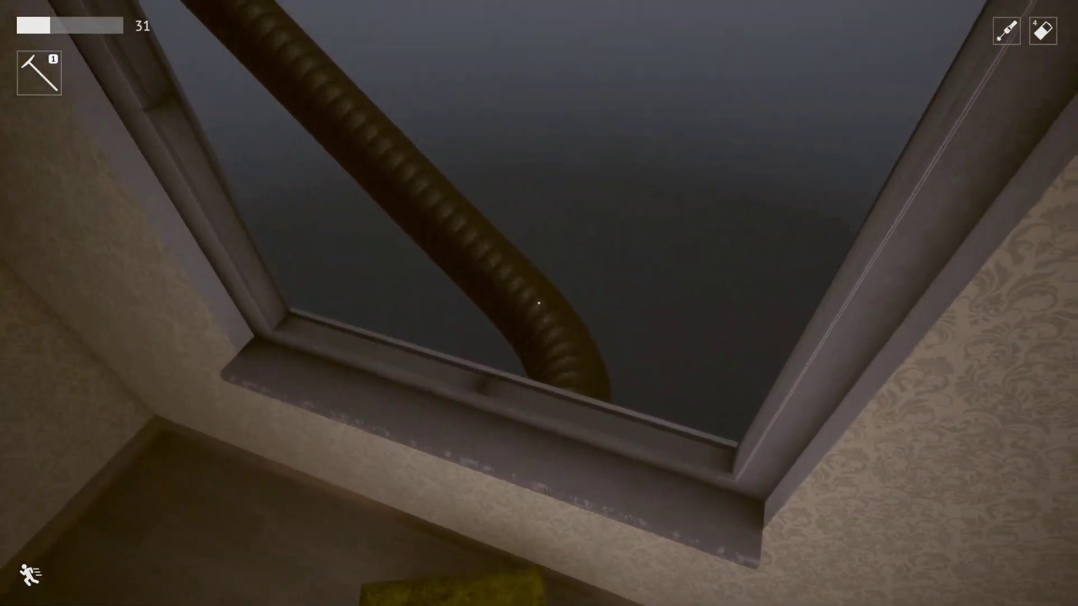
key(w)
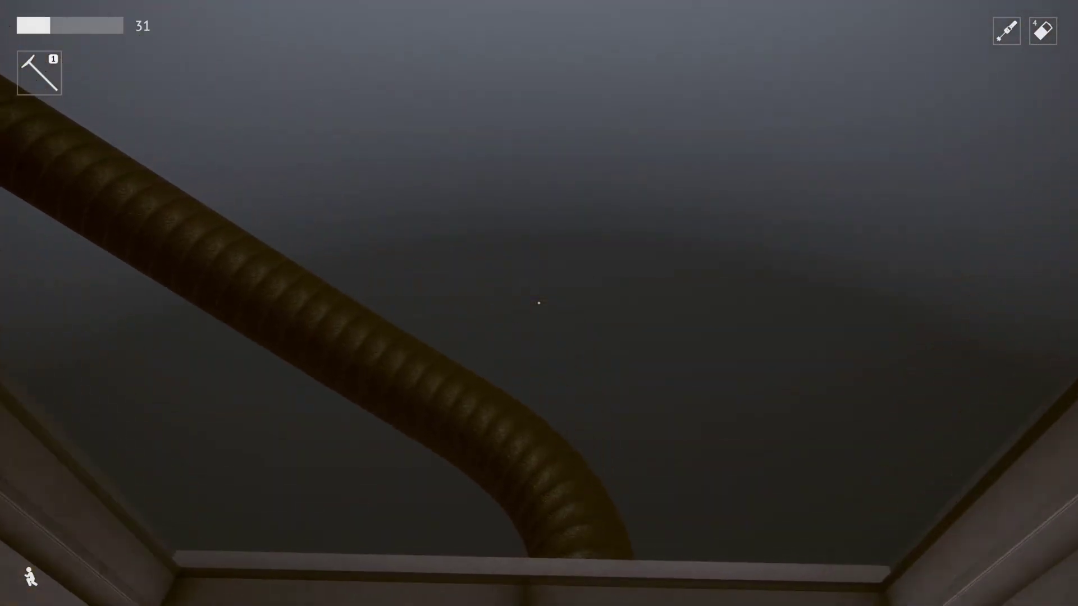
key(w)
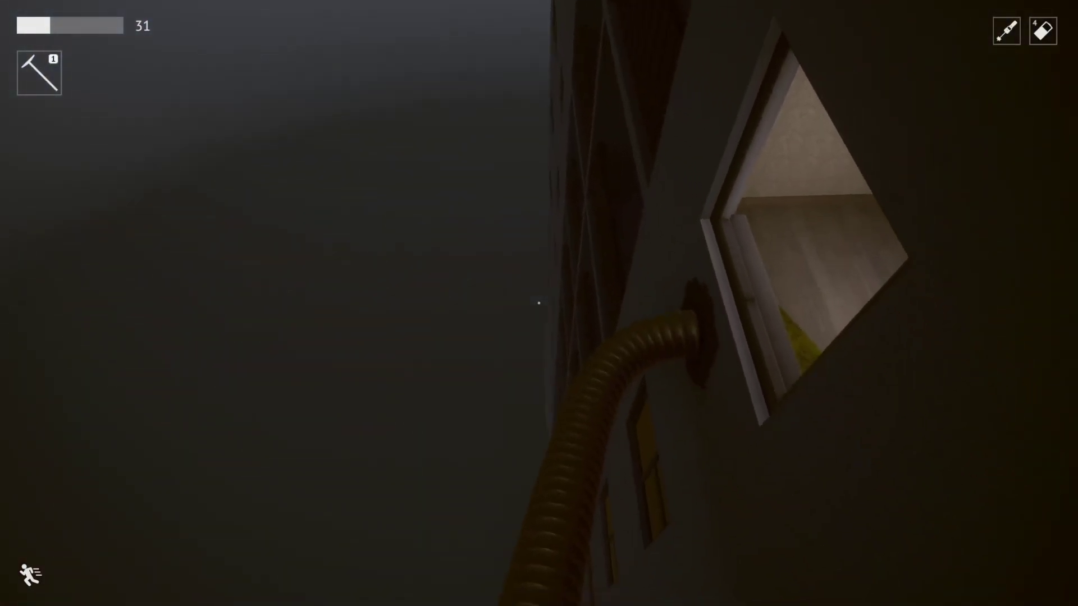
key(w)
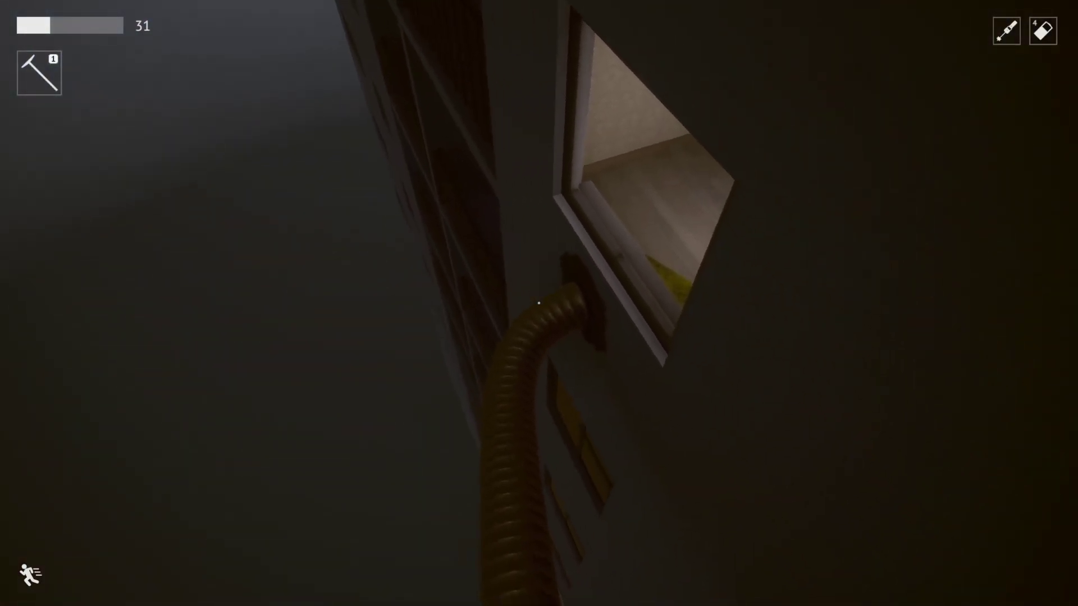
key(w)
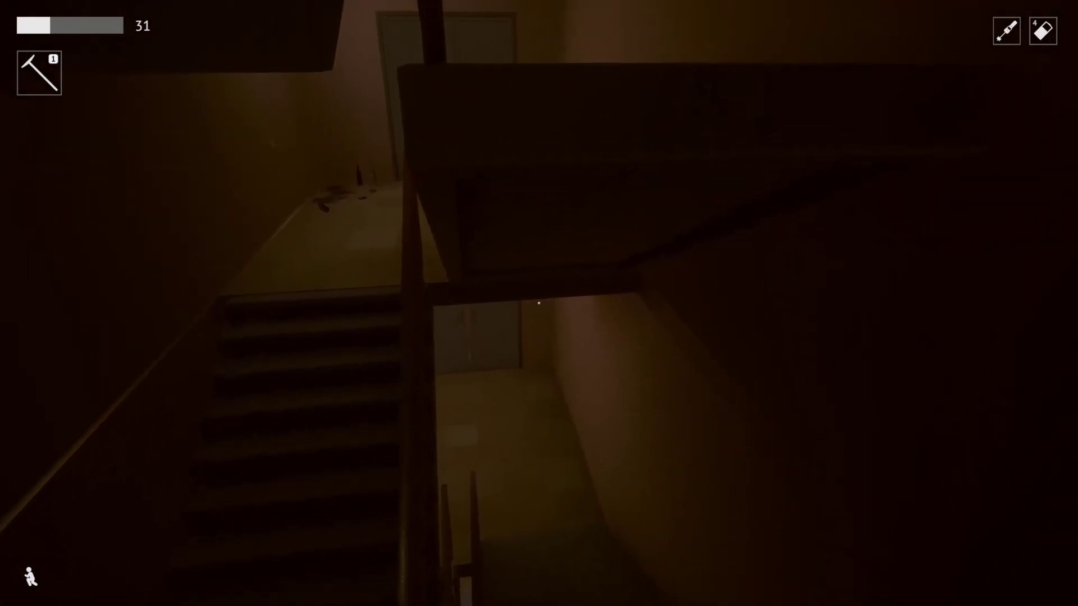
Descend the staircase, walk the corridor, and search the dark room with the flashlight
key(w)
key(w)
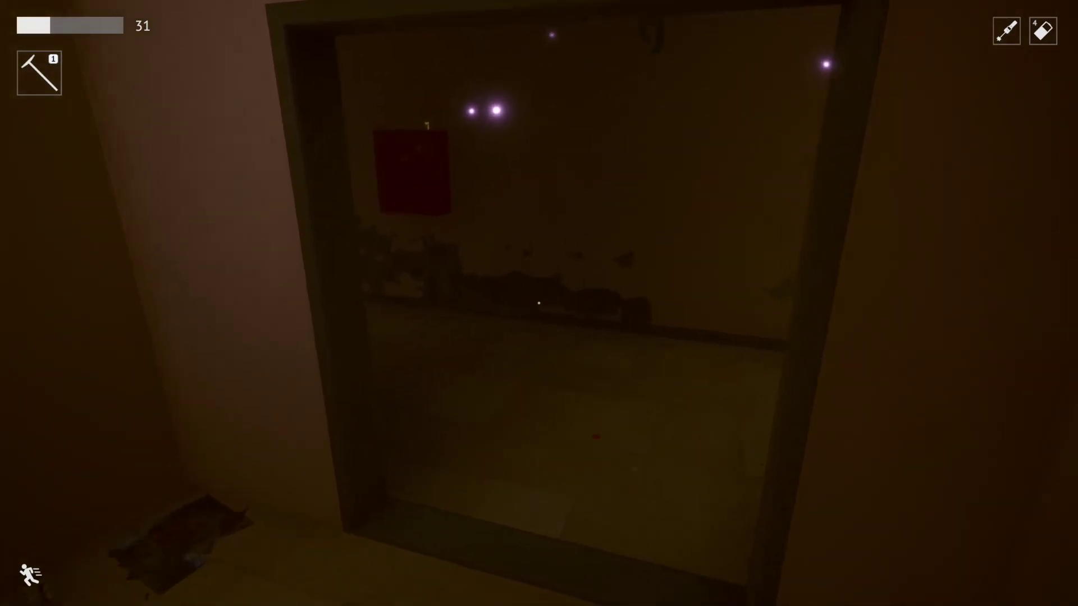
key(w)
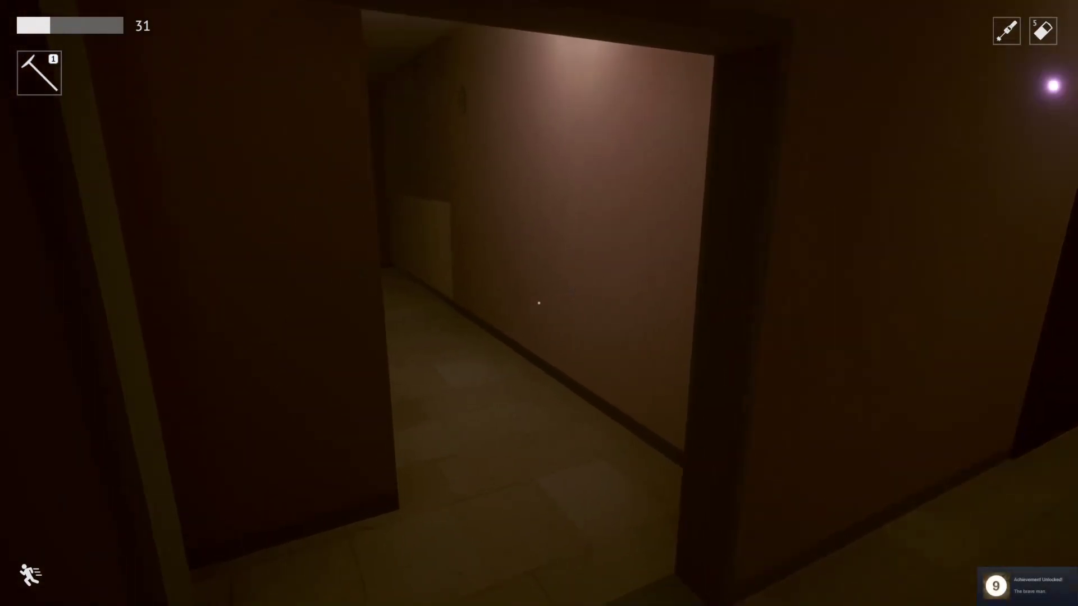
key(w)
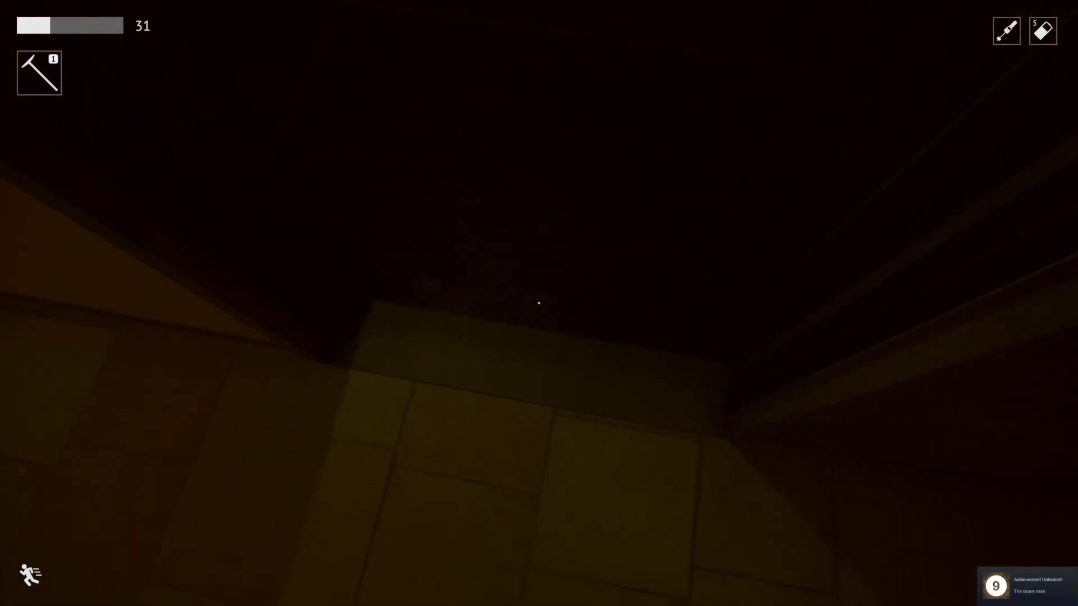
key(w)
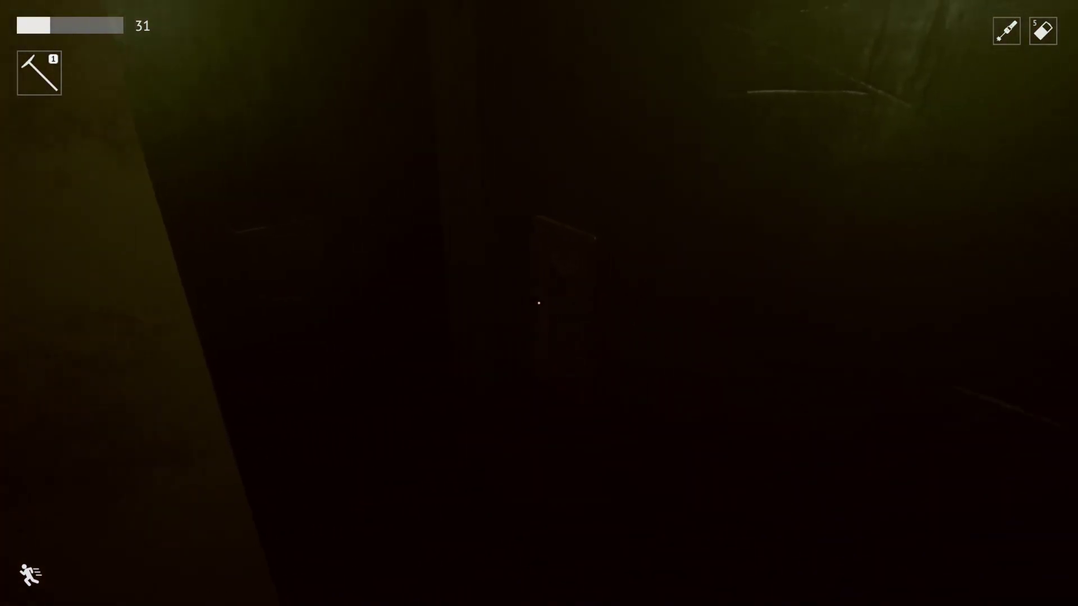
key(w)
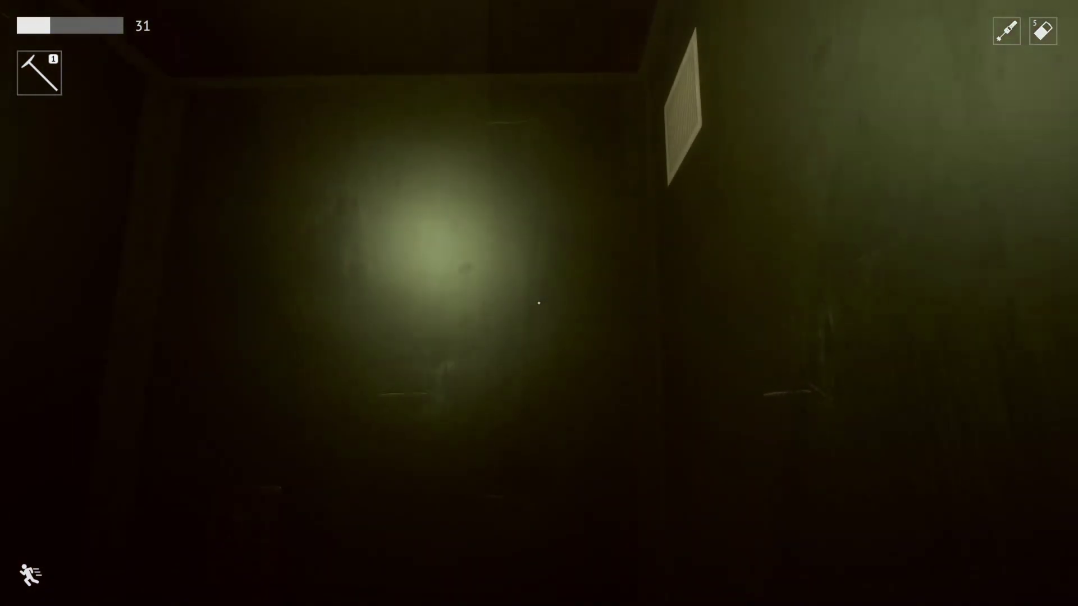
key(w)
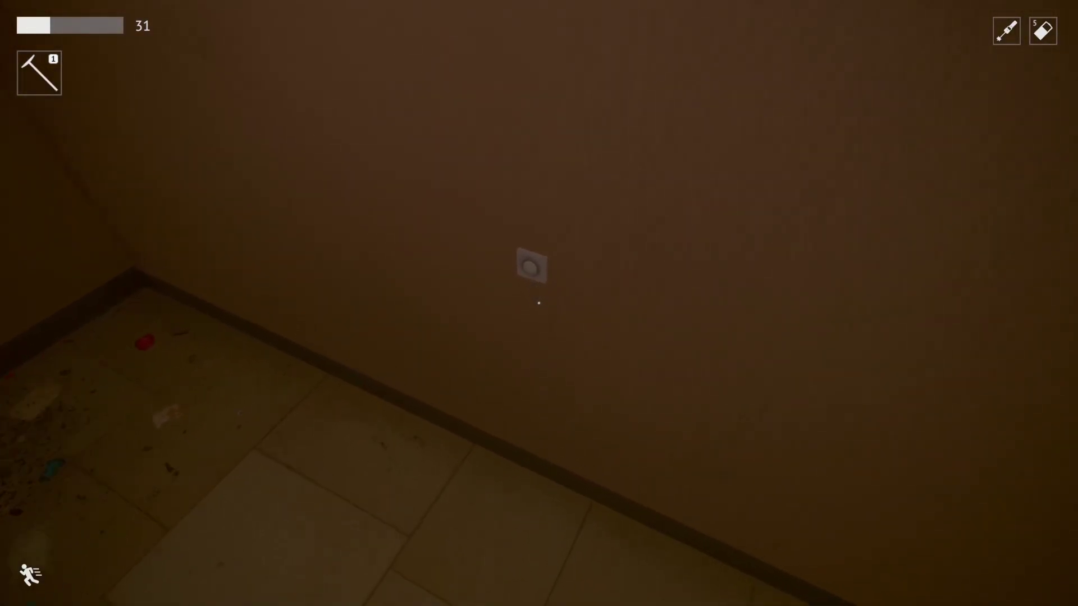
Walk along the hallway to the graffiti doorway
key(w)
key(w)
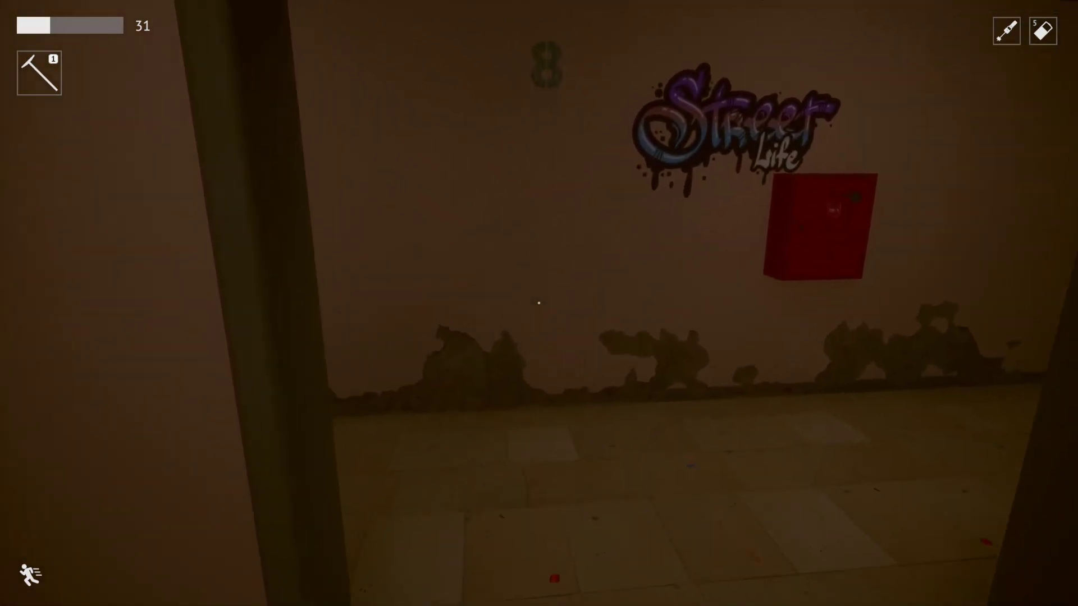
key(w)
key(w)
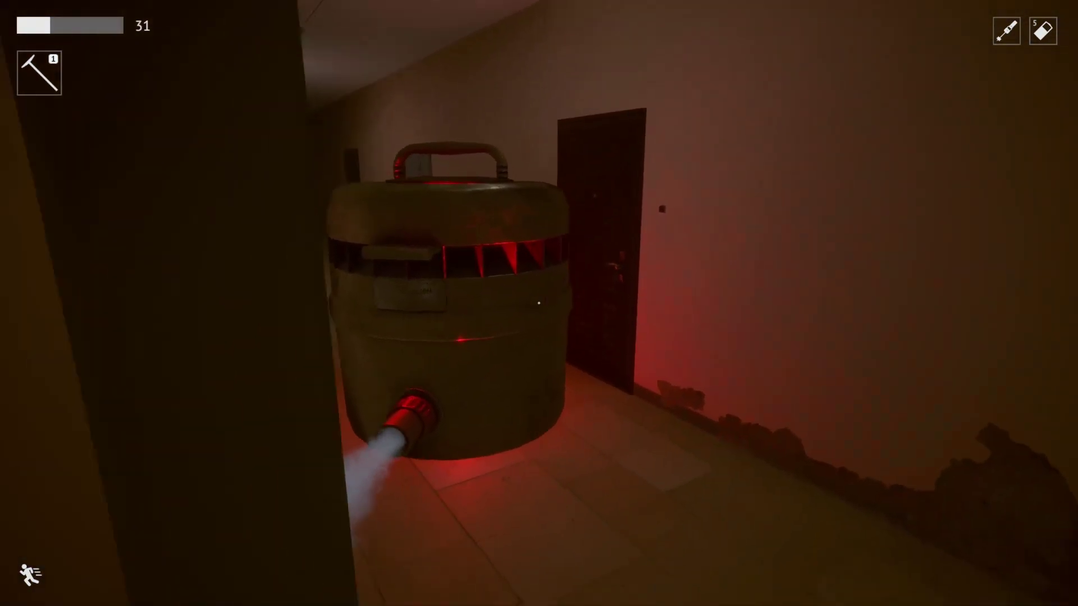
Walk past the locked door into the candle room and enter the VERY SCARY door drawing
key(w)
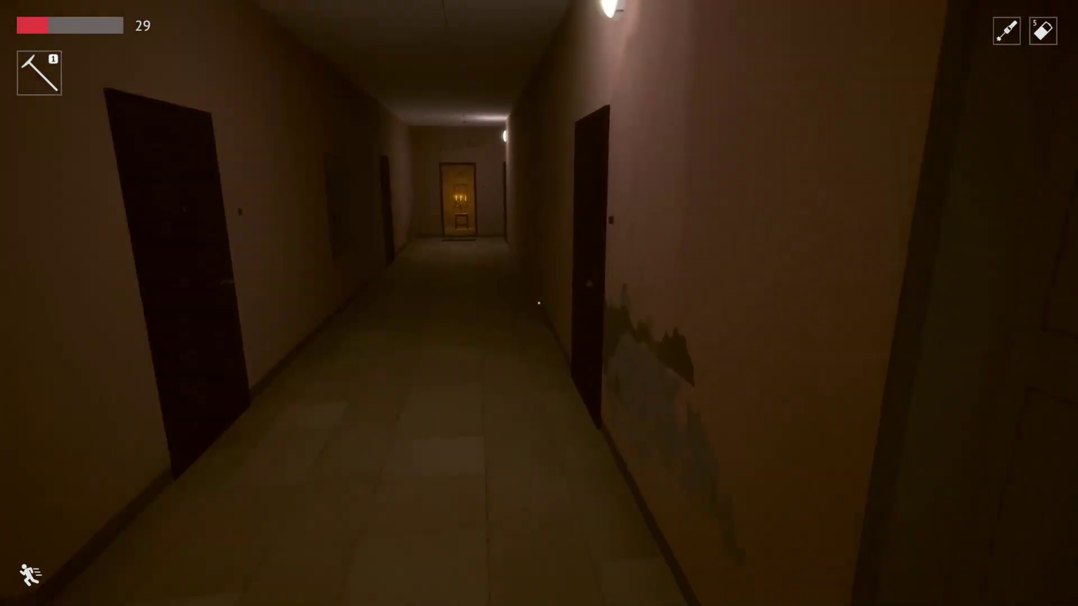
key(w)
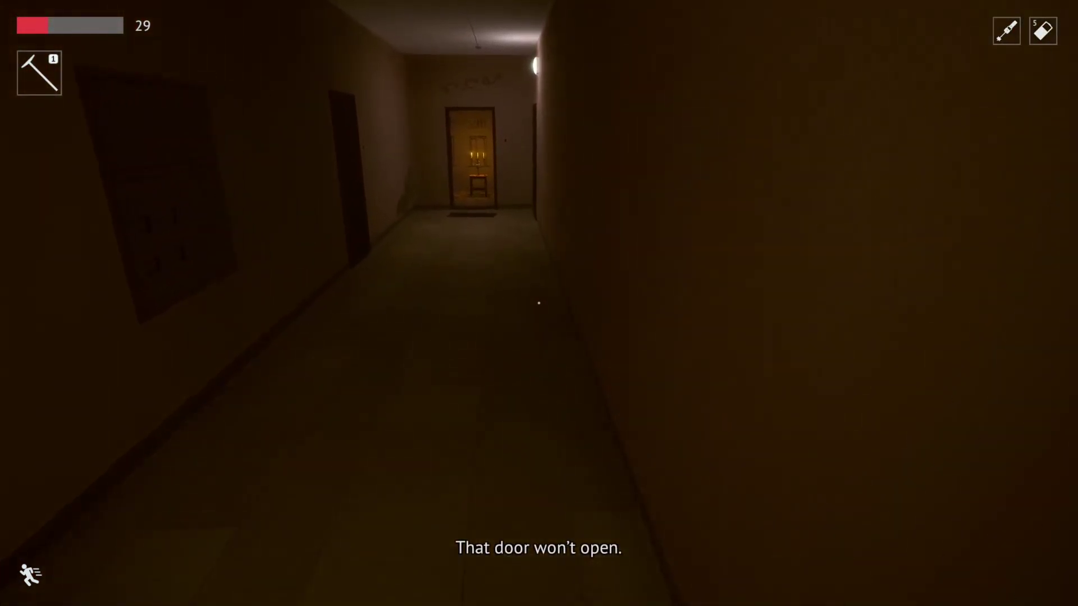
key(w)
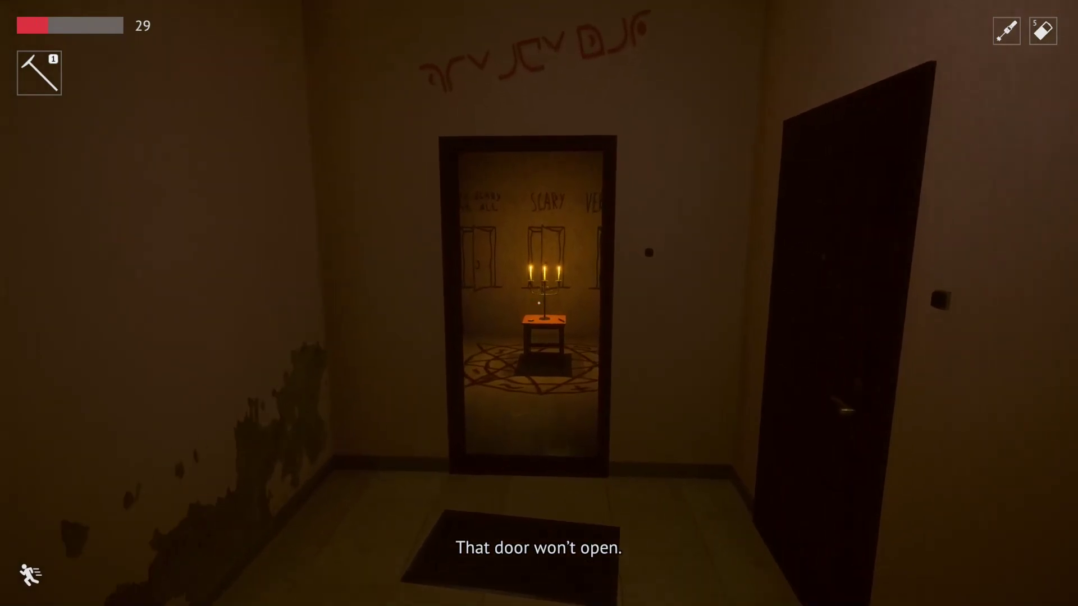
key(w)
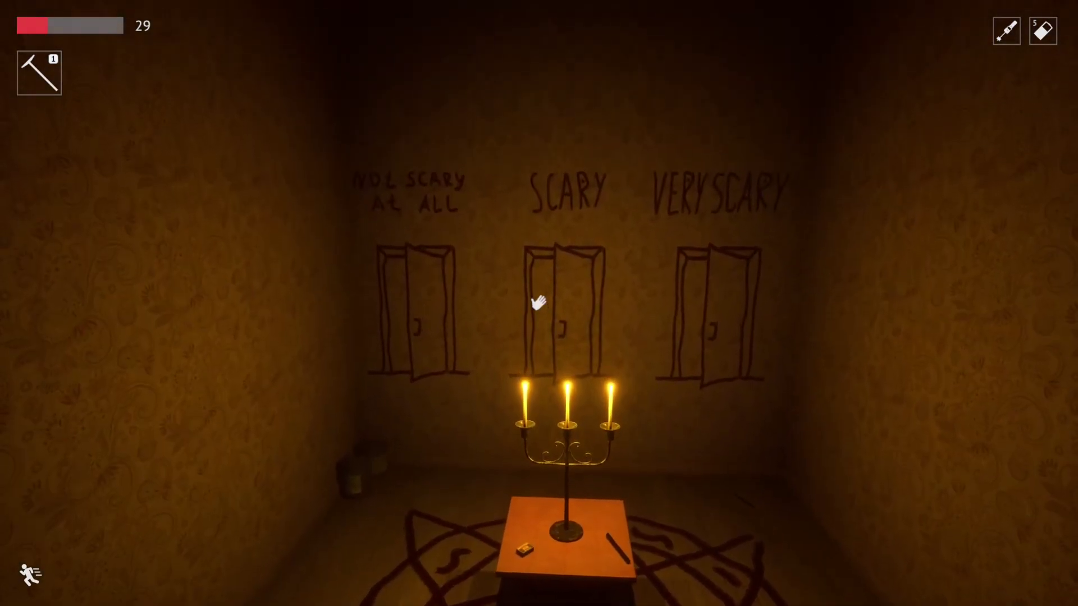
key(w)
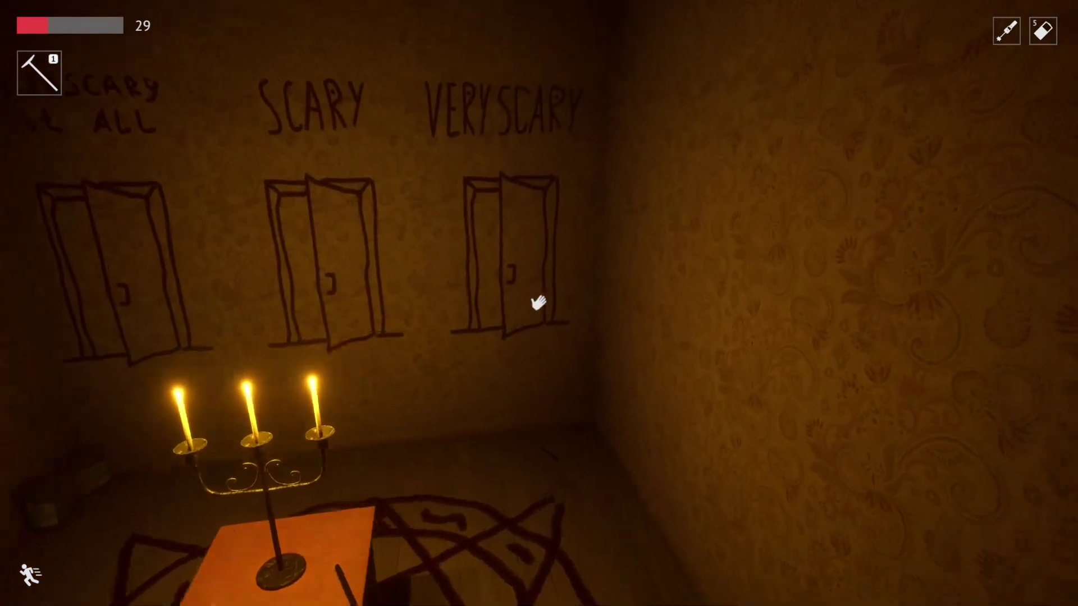
click(539, 304)
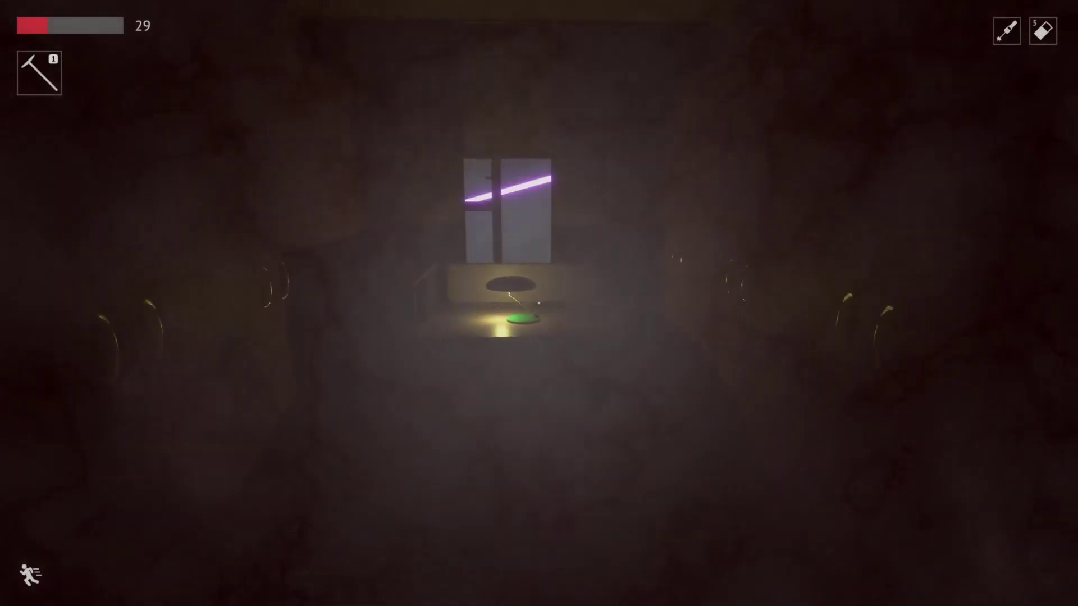
Pass through successive drawn doors, including the foggy bathroom, to the laundry nook
key(w)
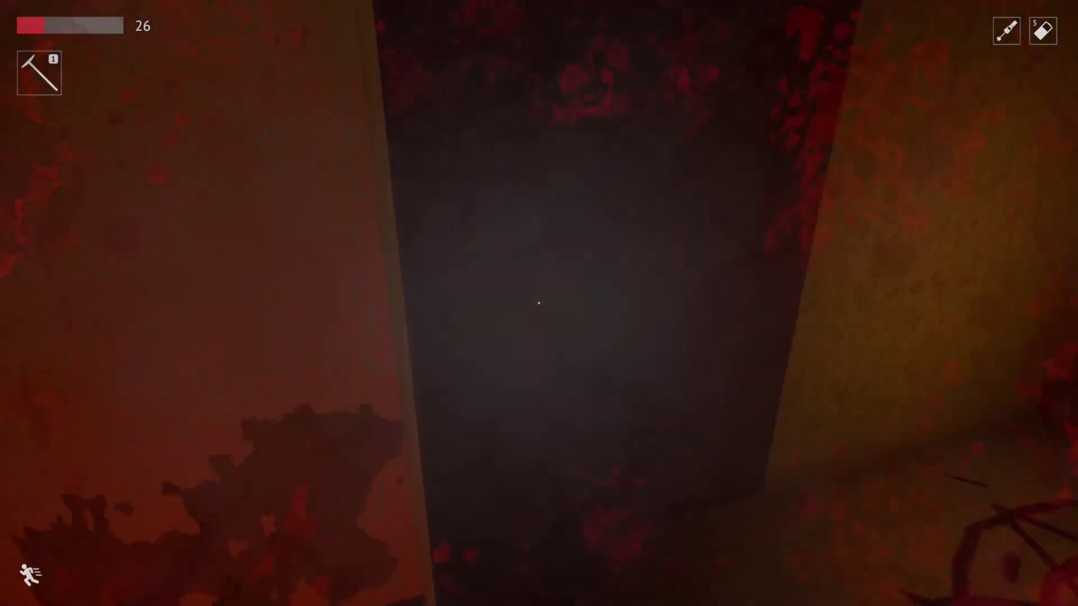
key(w)
key(w)
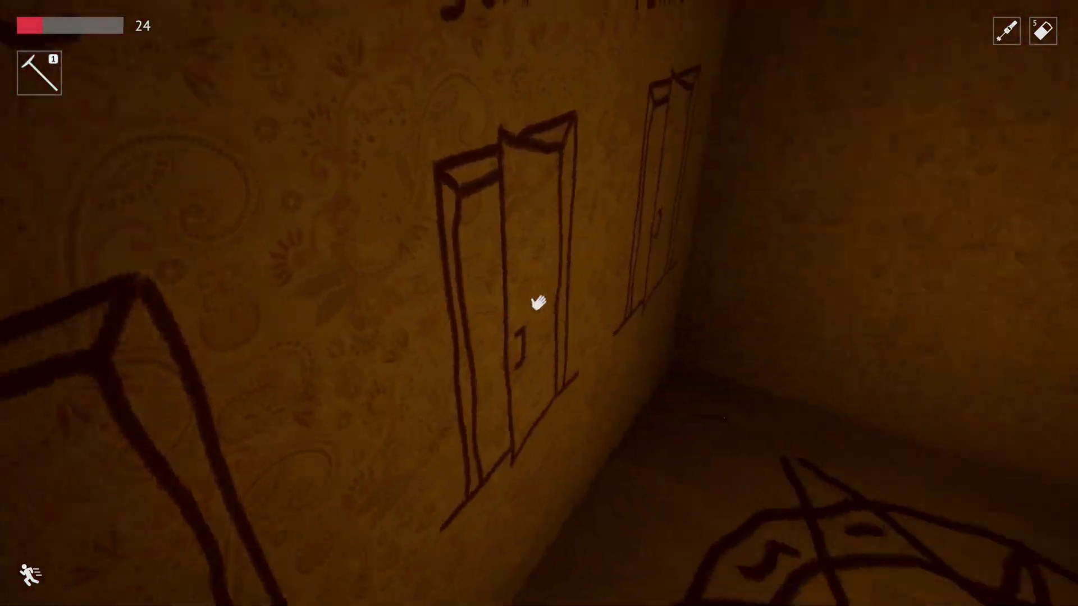
click(540, 303)
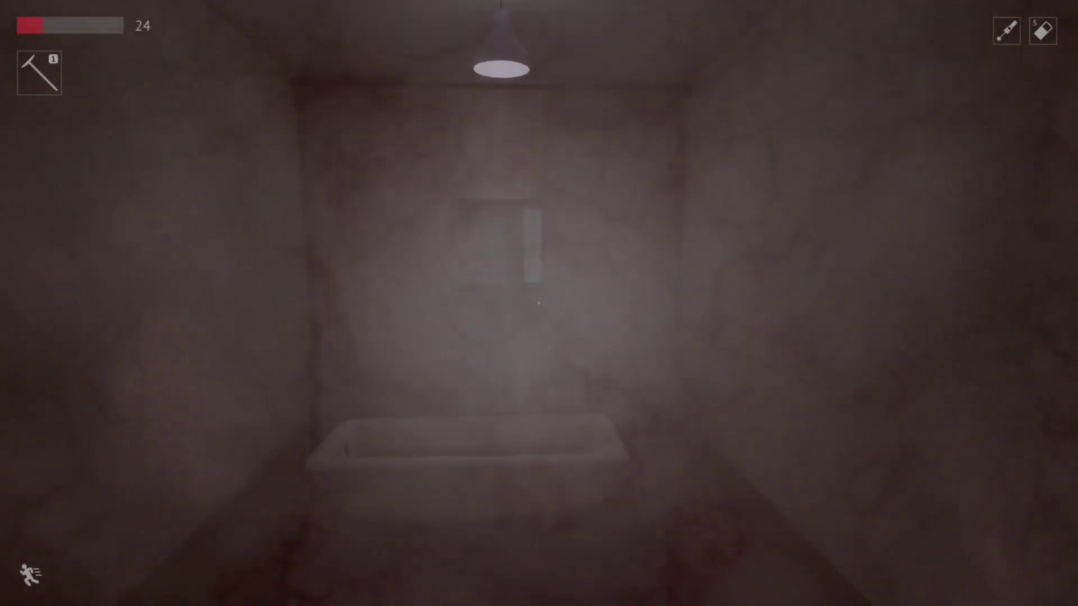
drag(538, 303, 539, 304)
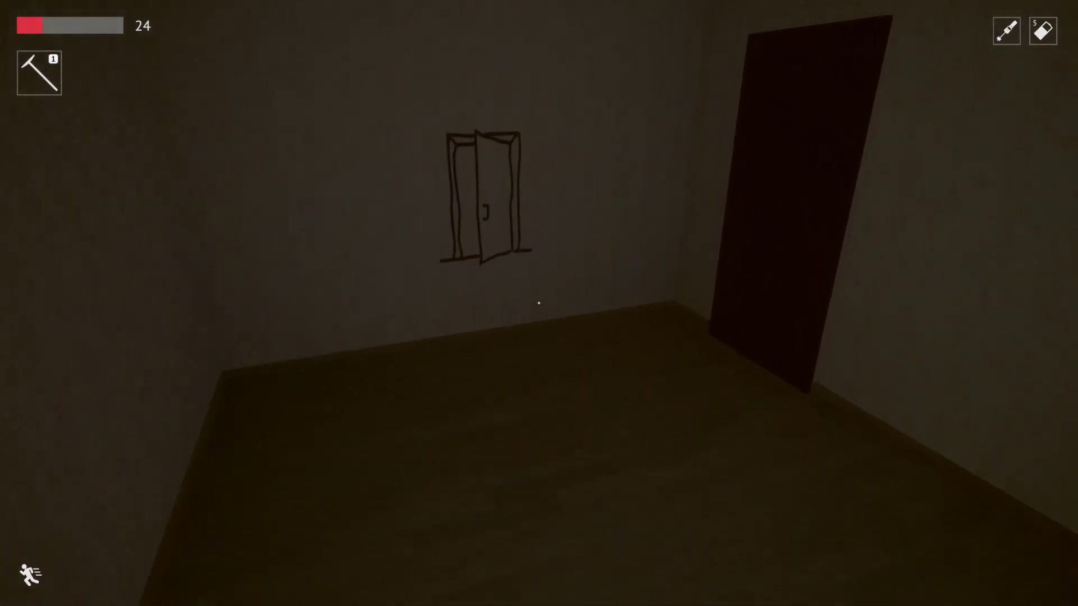
click(539, 303)
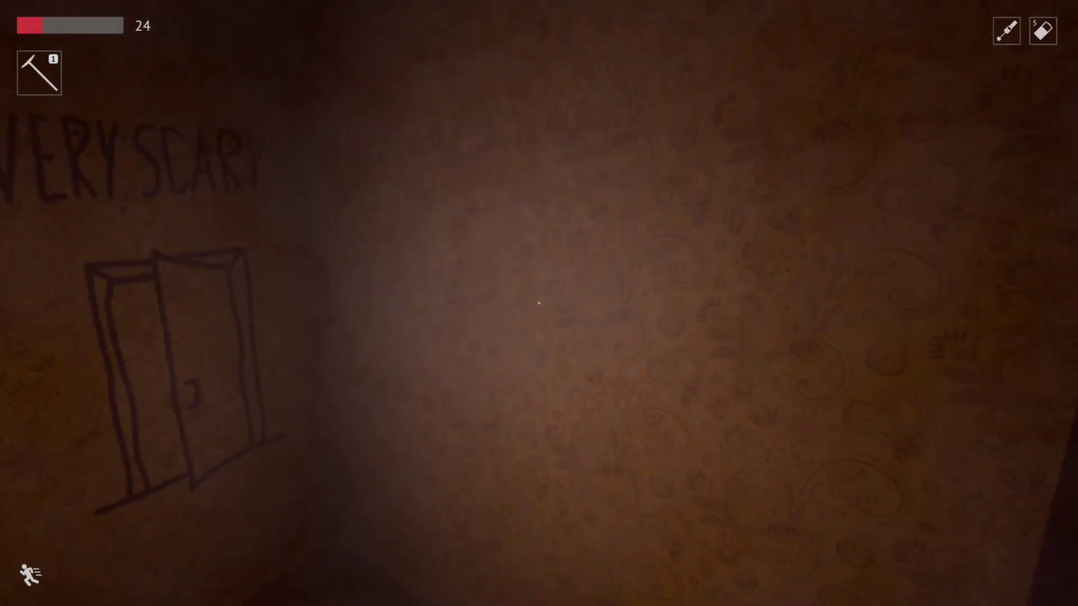
drag(539, 304, 539, 303)
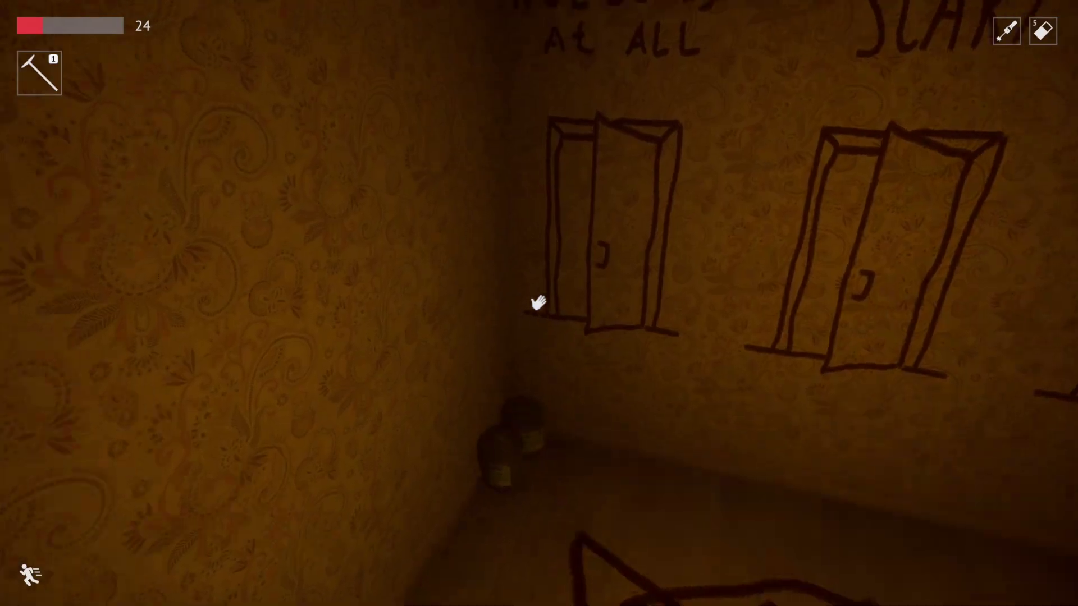
click(539, 303)
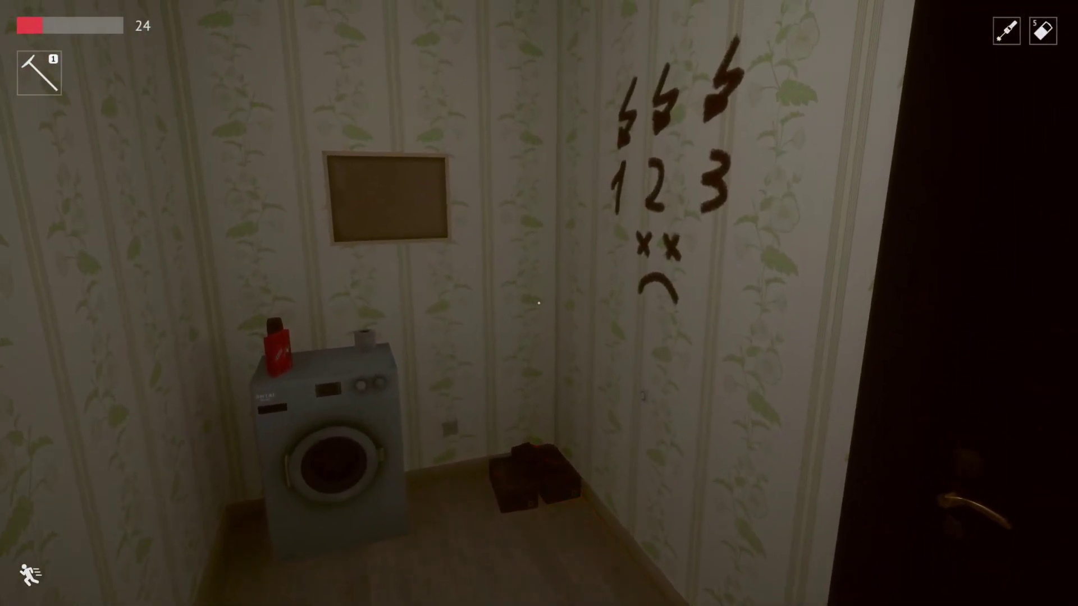
Take the table key, unlock the apartment door, and grab the axe from the pentagram altar
click(539, 303)
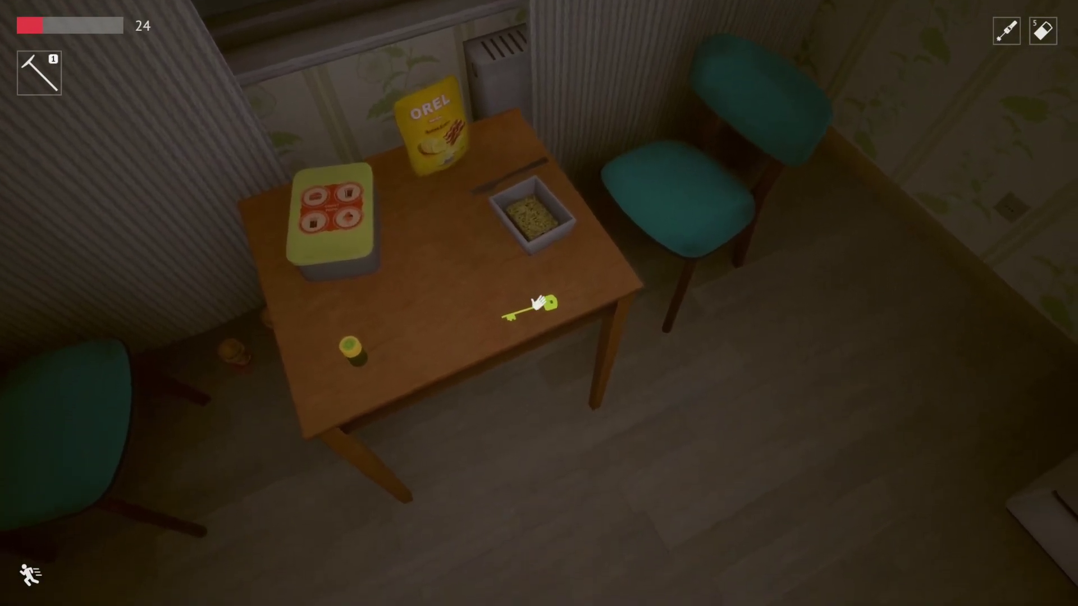
click(539, 304)
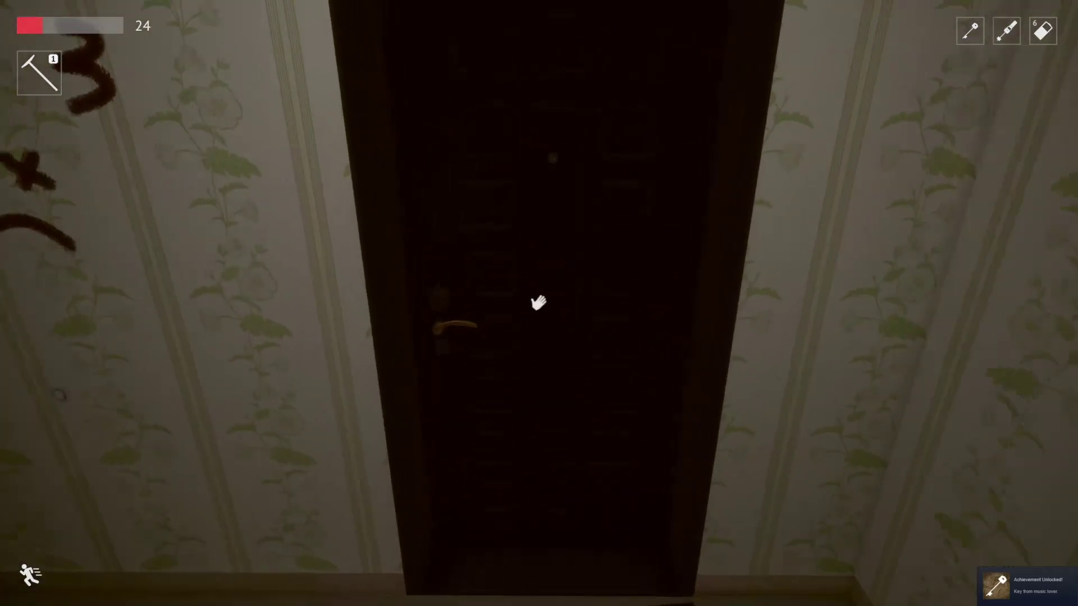
click(539, 303)
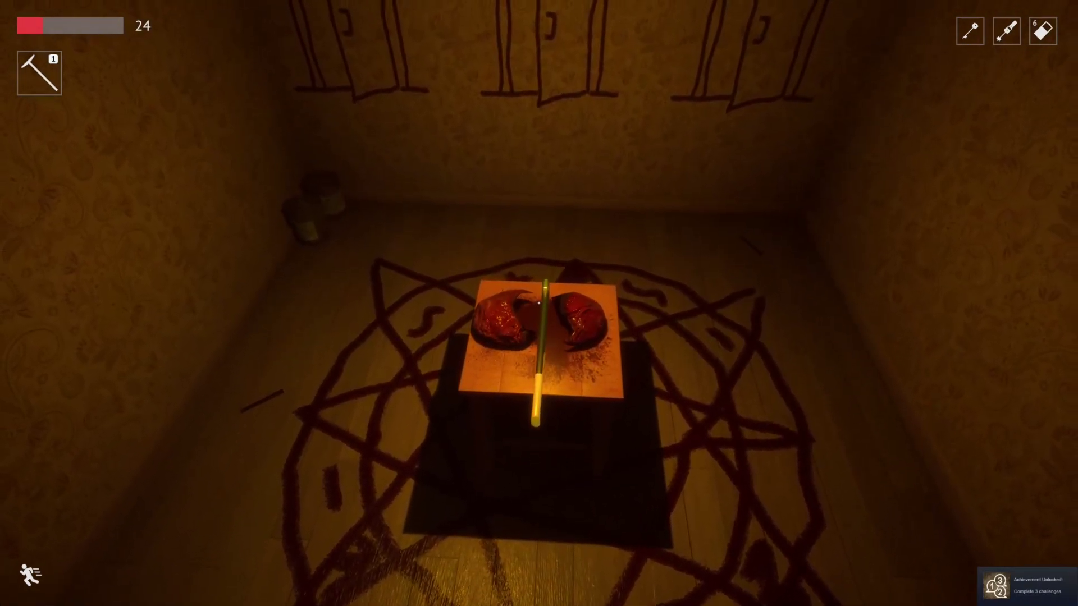
click(539, 301)
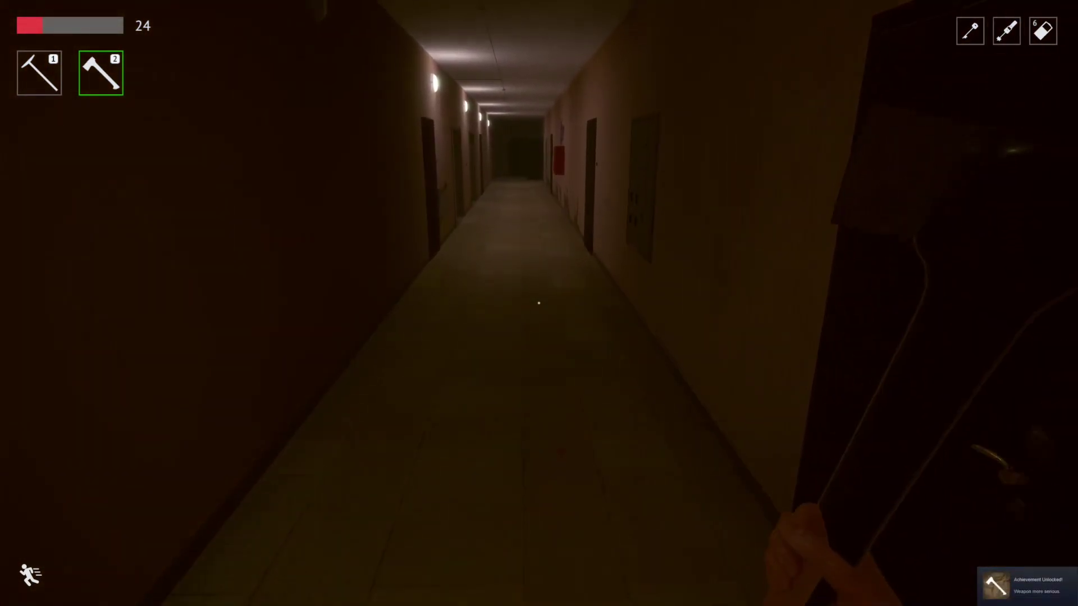
Walk down the corridor and turn into another hallway
key(w)
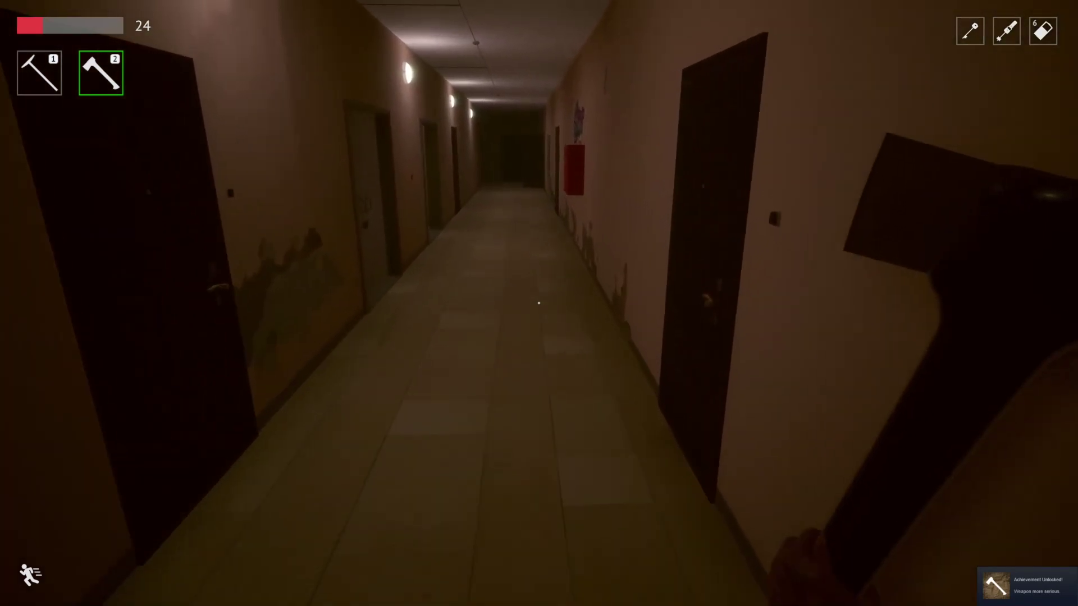
key(w)
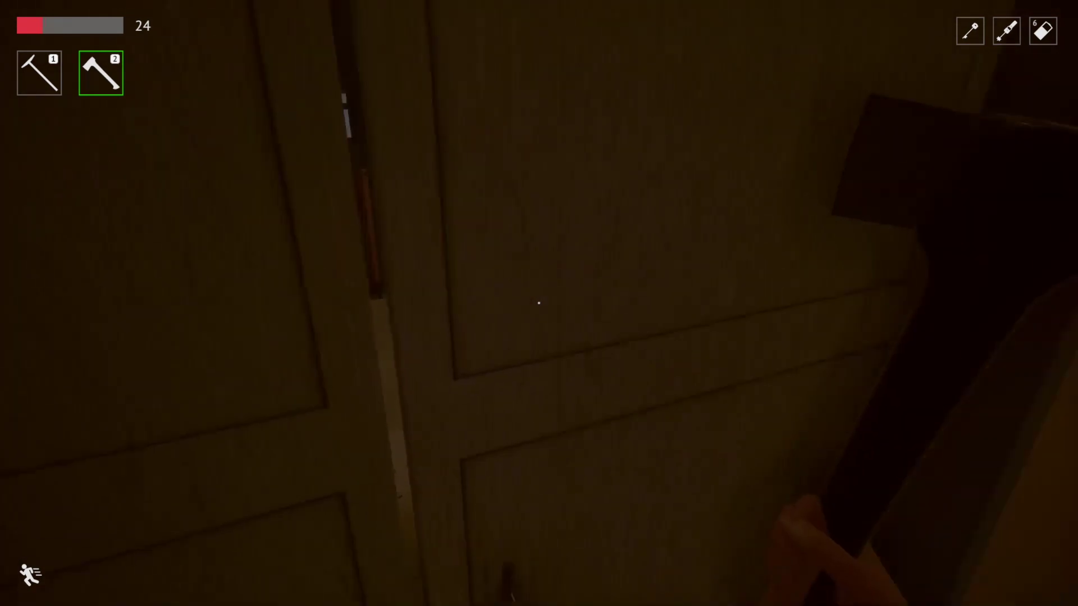
key(w)
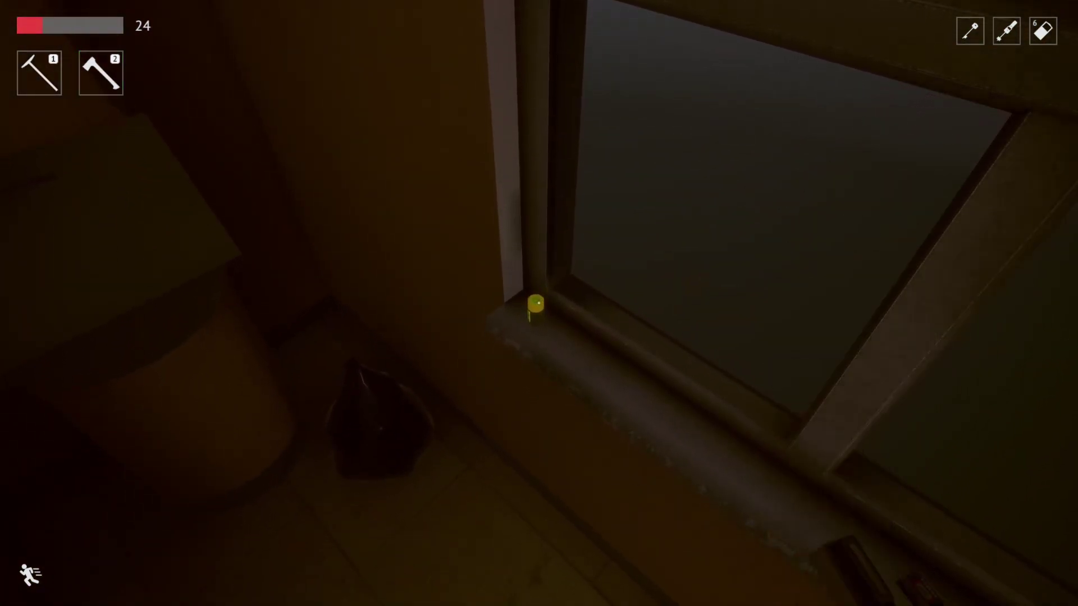
With the axe ready, cross the apartment to the balcony and turn back inside
key(2)
key(w)
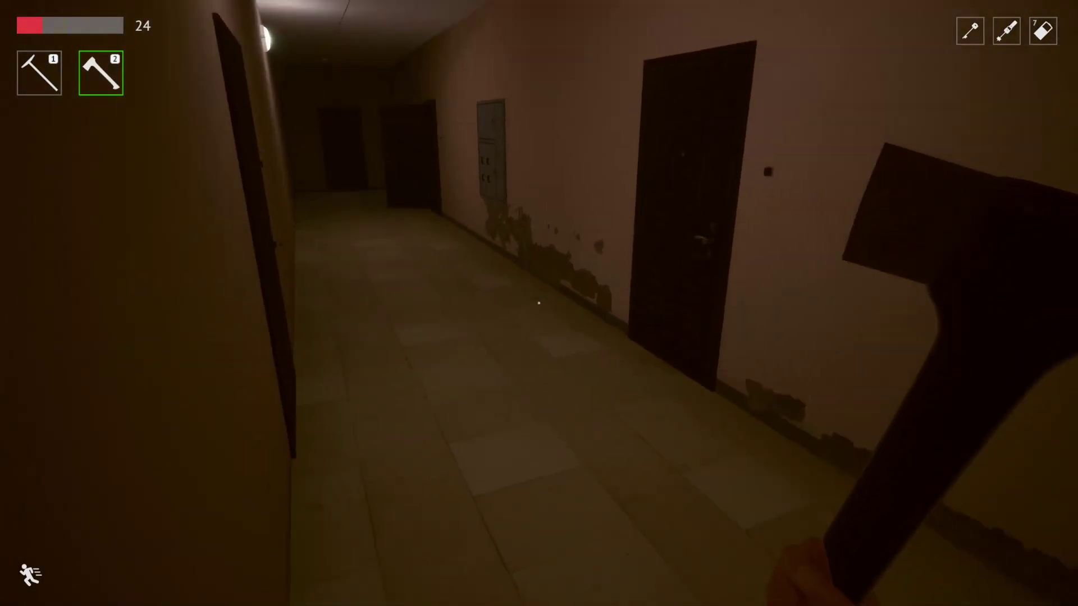
key(w)
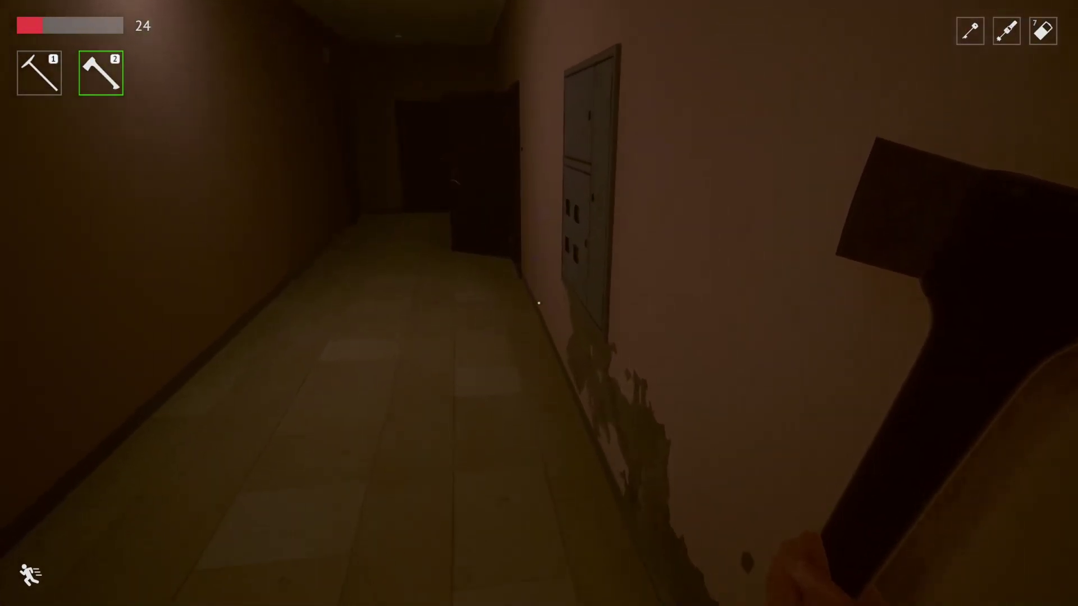
key(w)
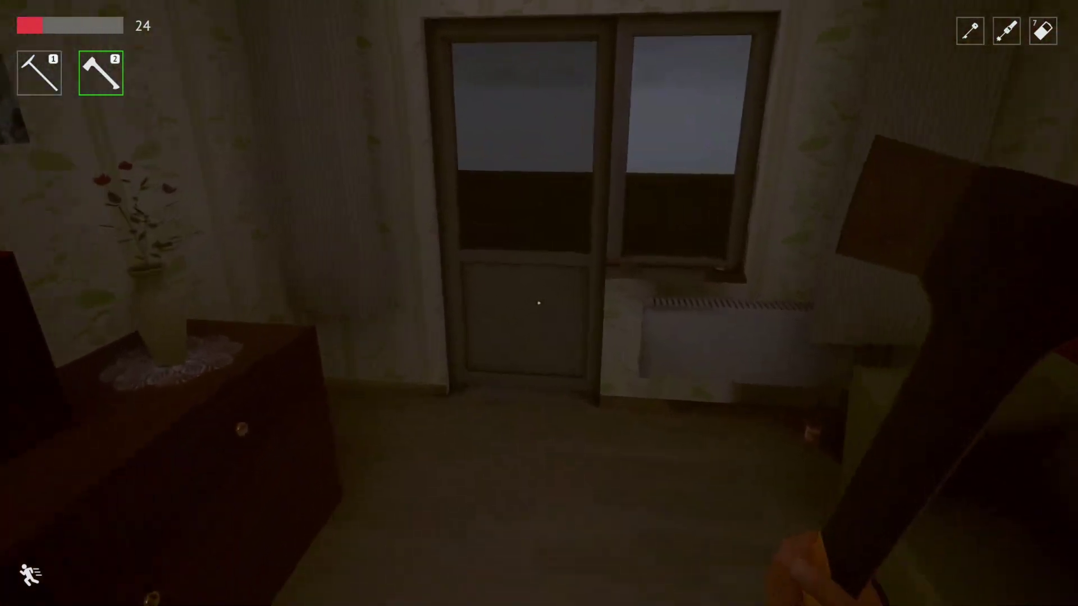
key(w)
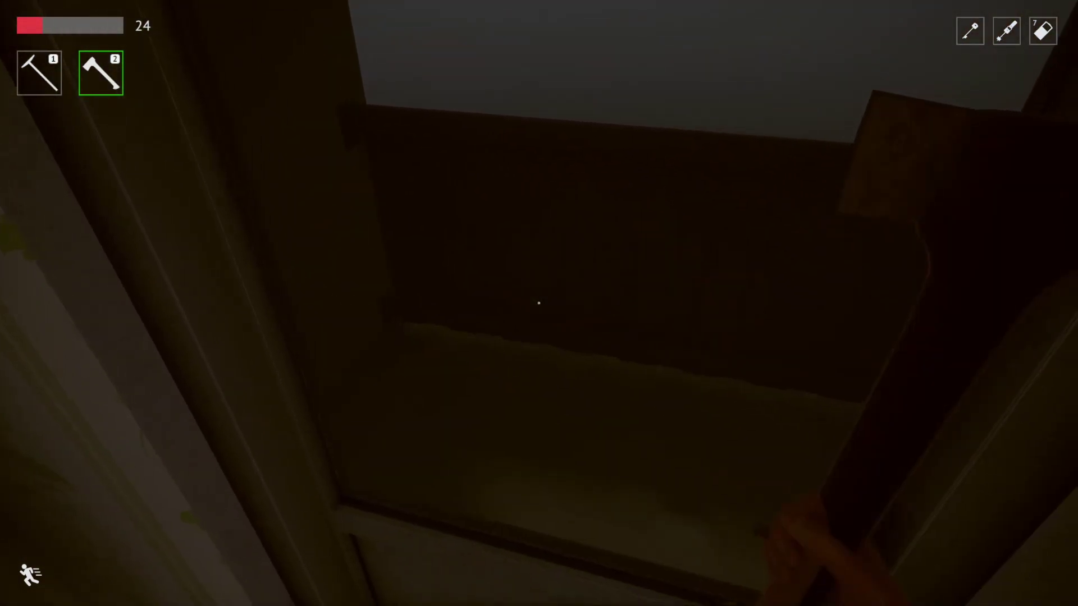
key(w)
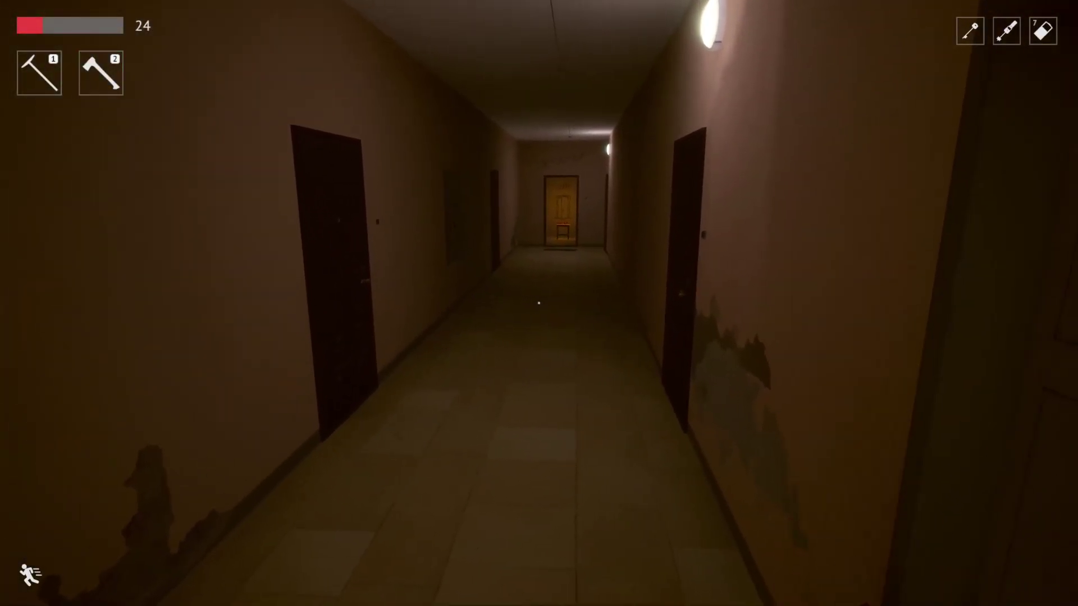
Try a locked door and look over the corridor for the open doorway
click(539, 303)
key(w)
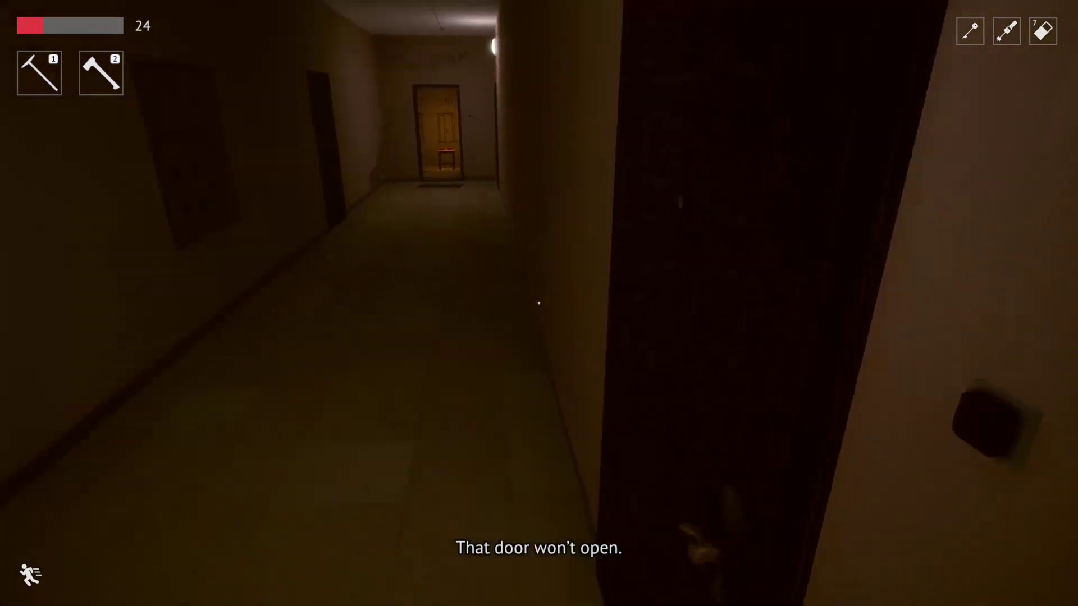
key(w)
key(w)
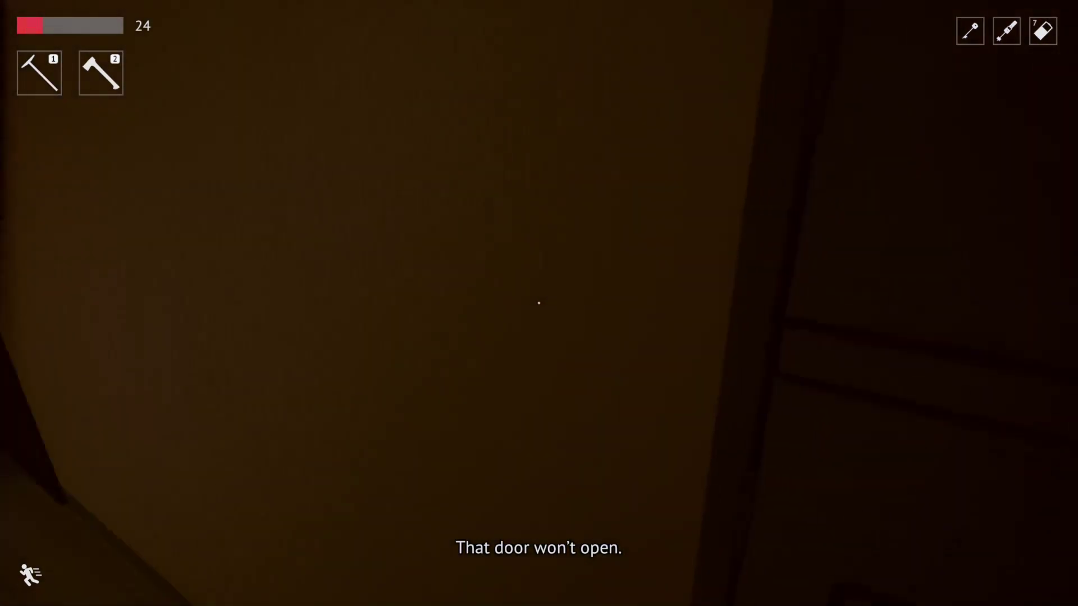
key(w)
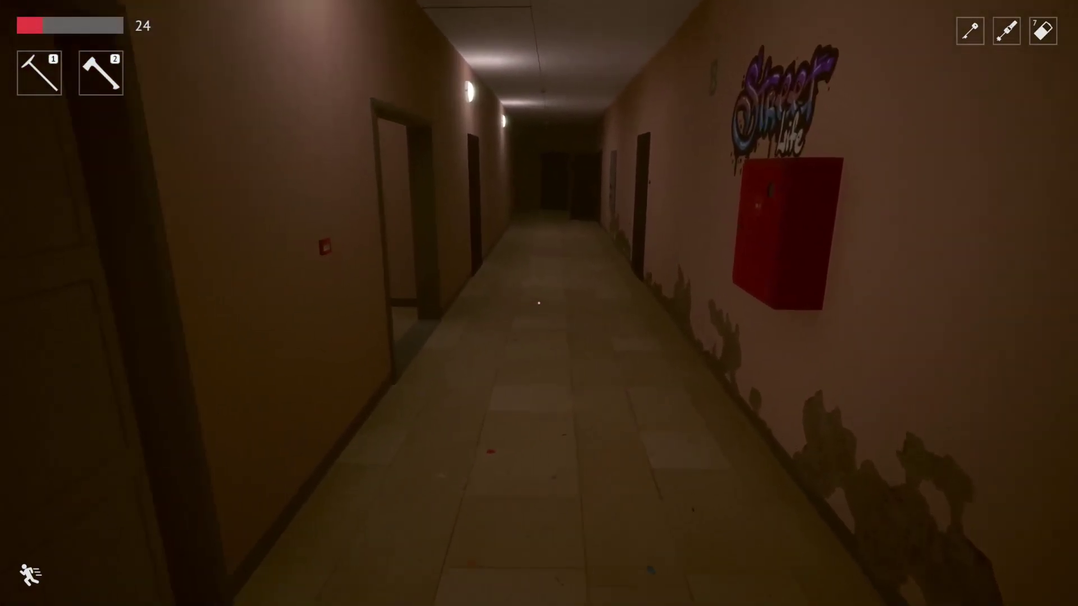
key(w)
key(w)
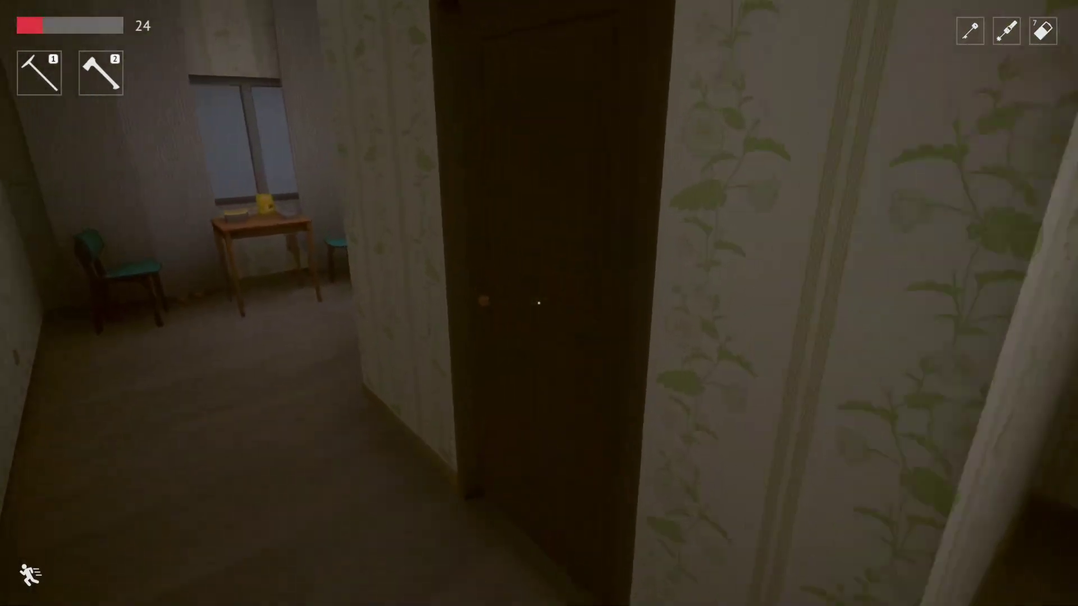
Search the living room and kitchen with the axe drawn, then reach the window
key(w)
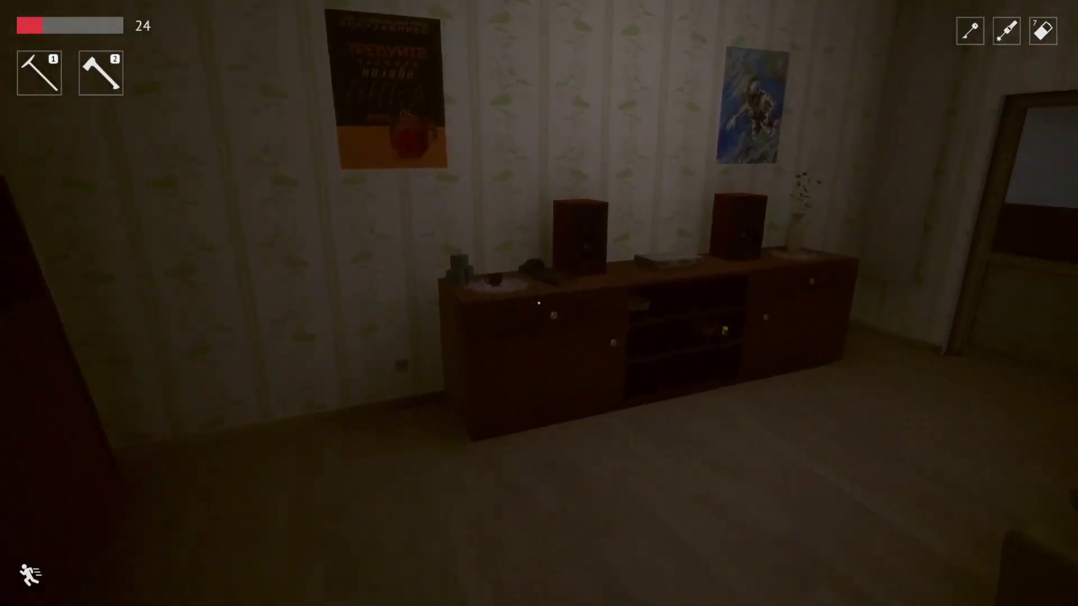
key(w)
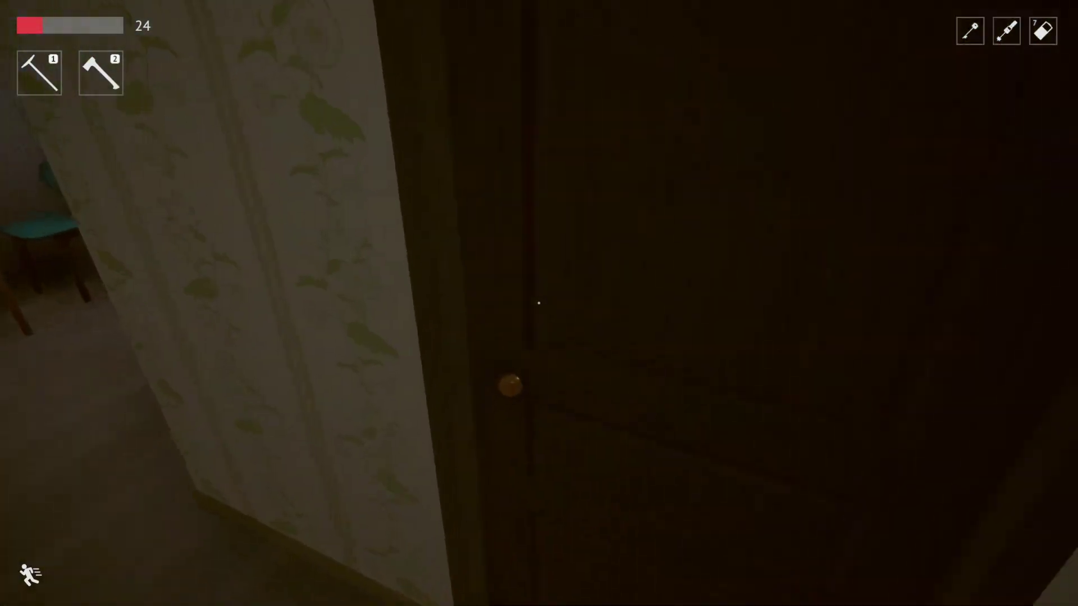
key(2)
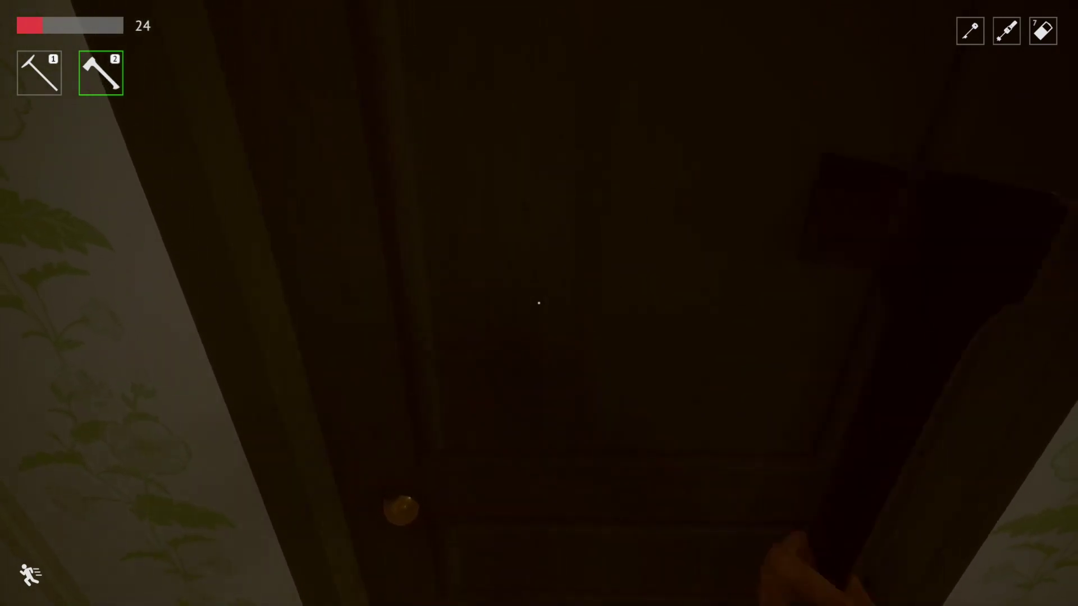
key(w)
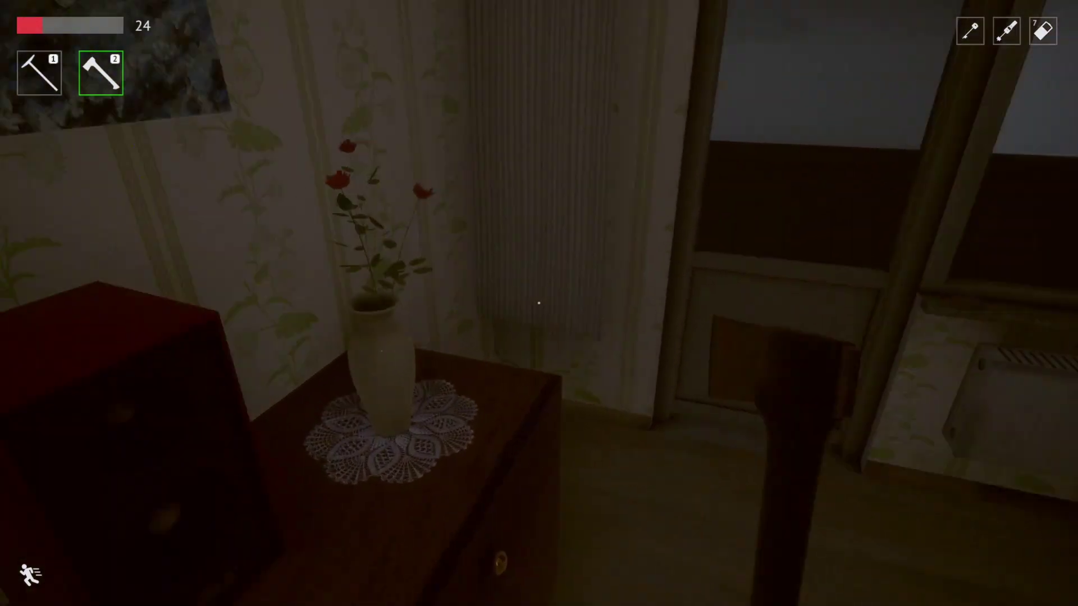
key(w)
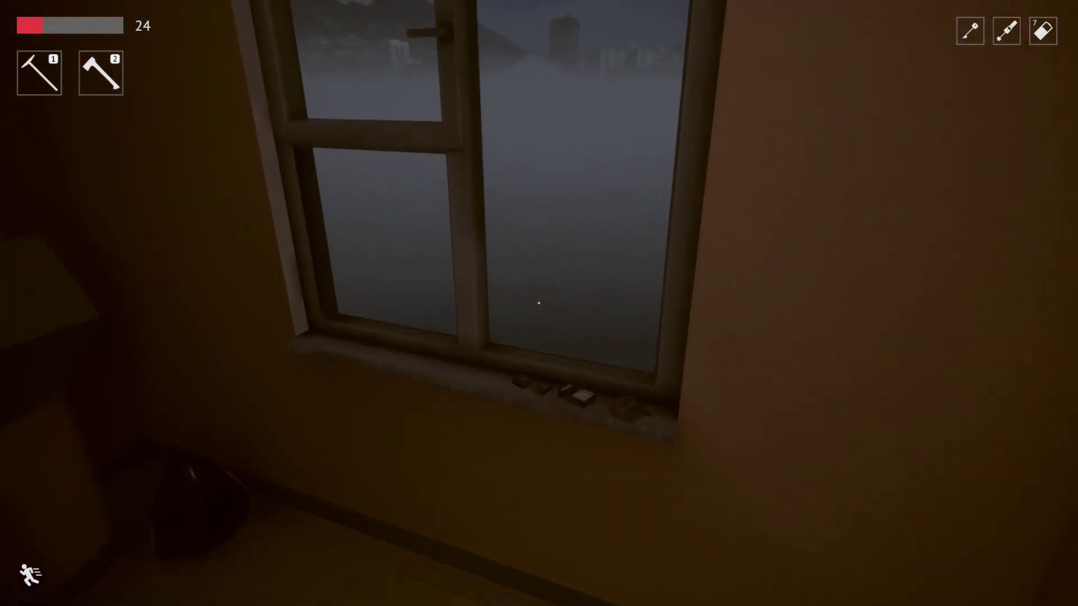
key(w)
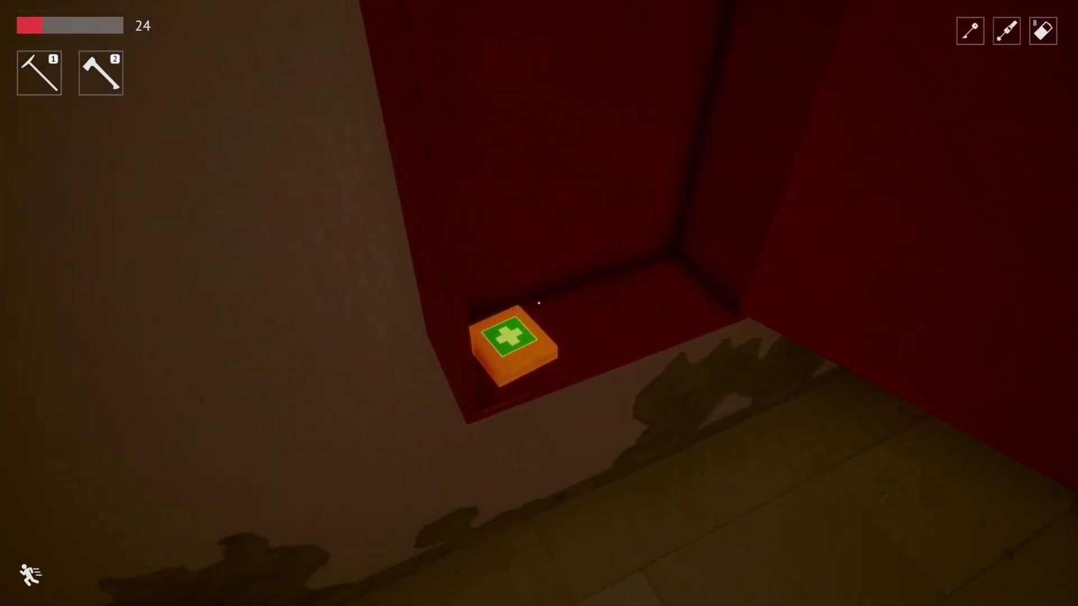
Take the red cabinet medkit, raising health to 54, then enter the drawn-doors room
click(522, 337)
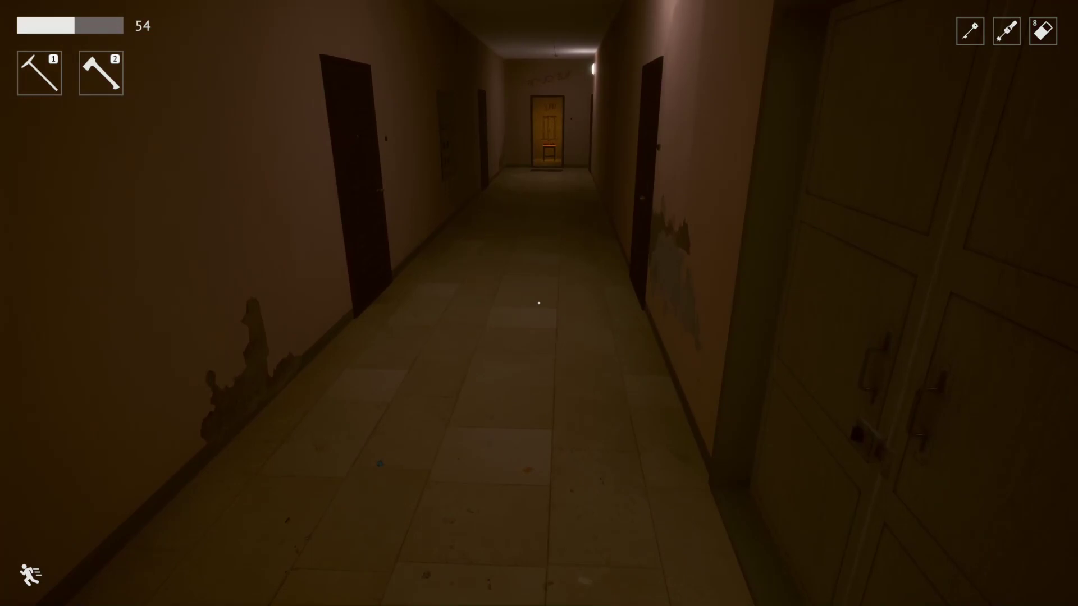
click(538, 302)
key(s)
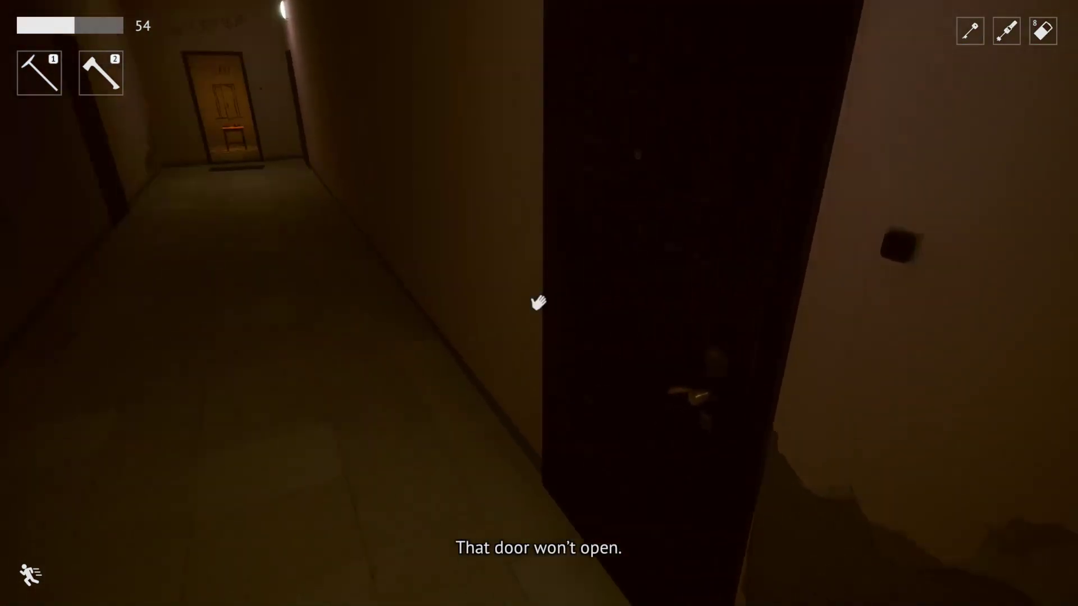
key(w)
key(w)
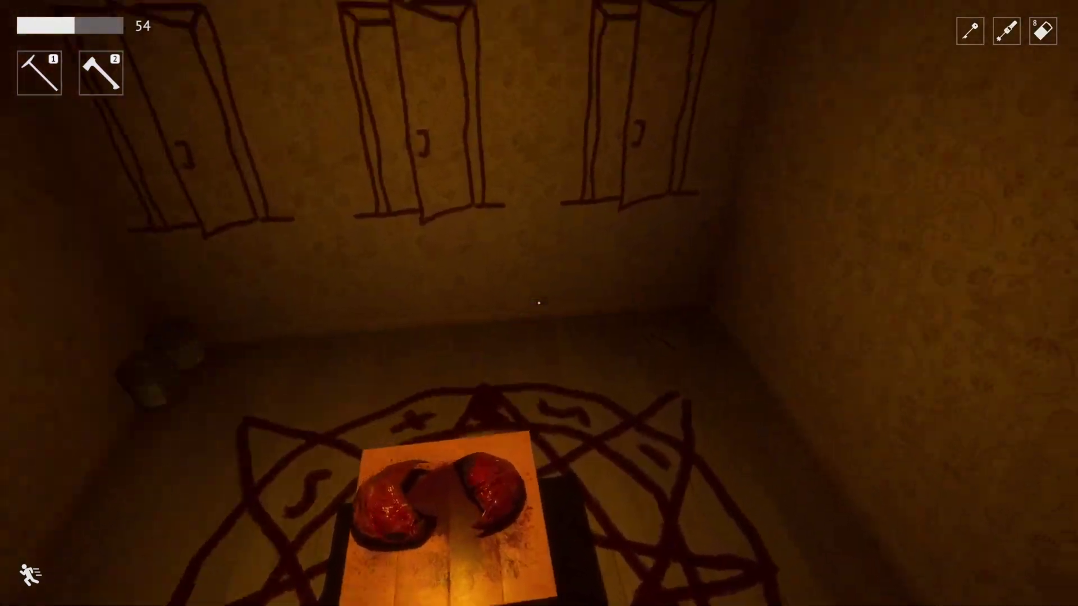
Go through the right drawn door and ready the axe in the dark room
click(538, 302)
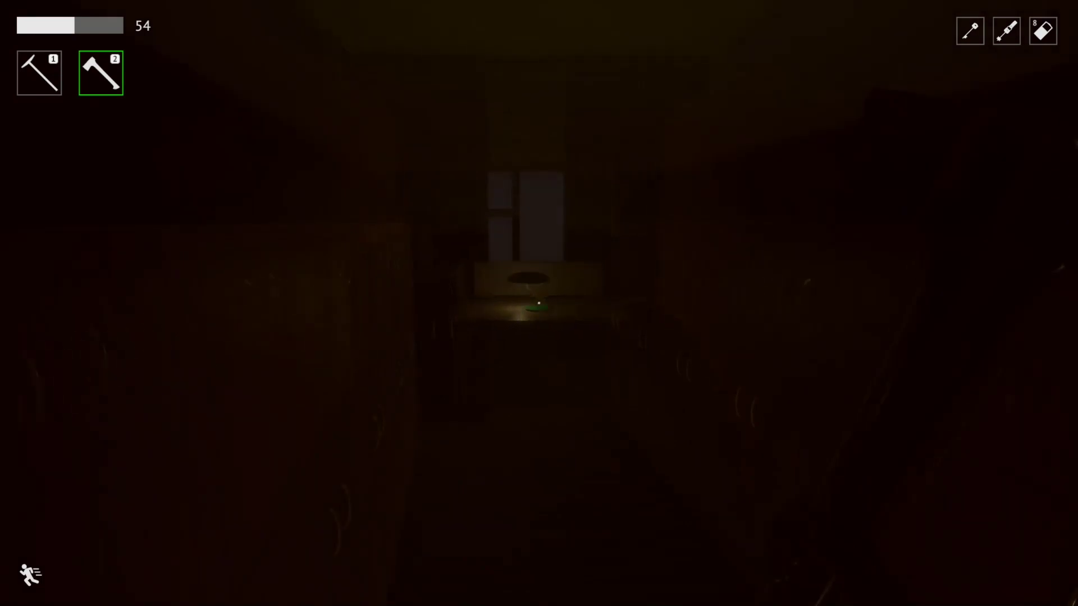
key(w)
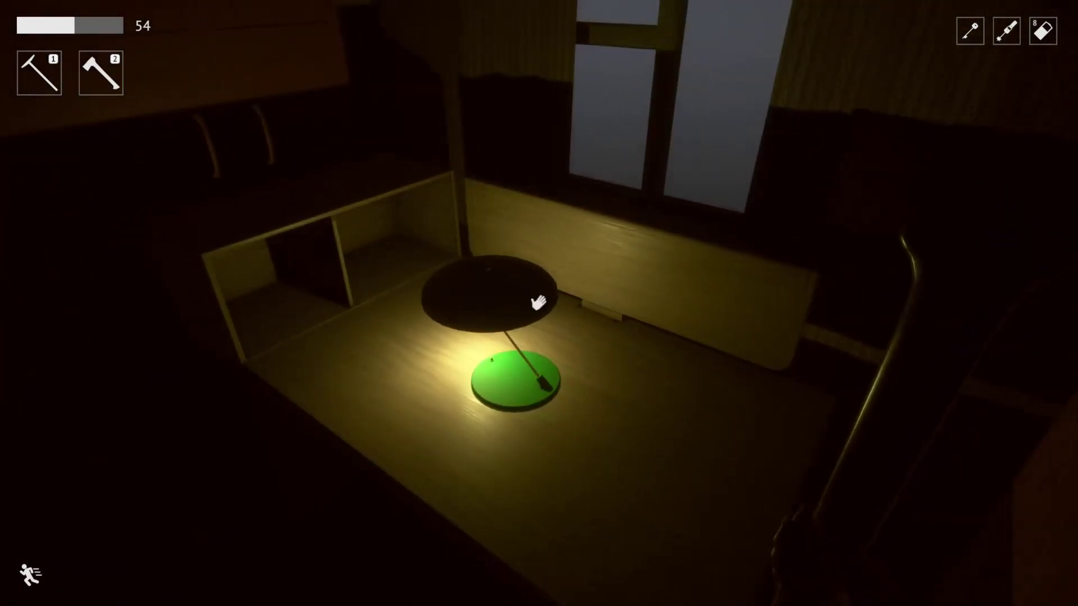
key(e)
key(2)
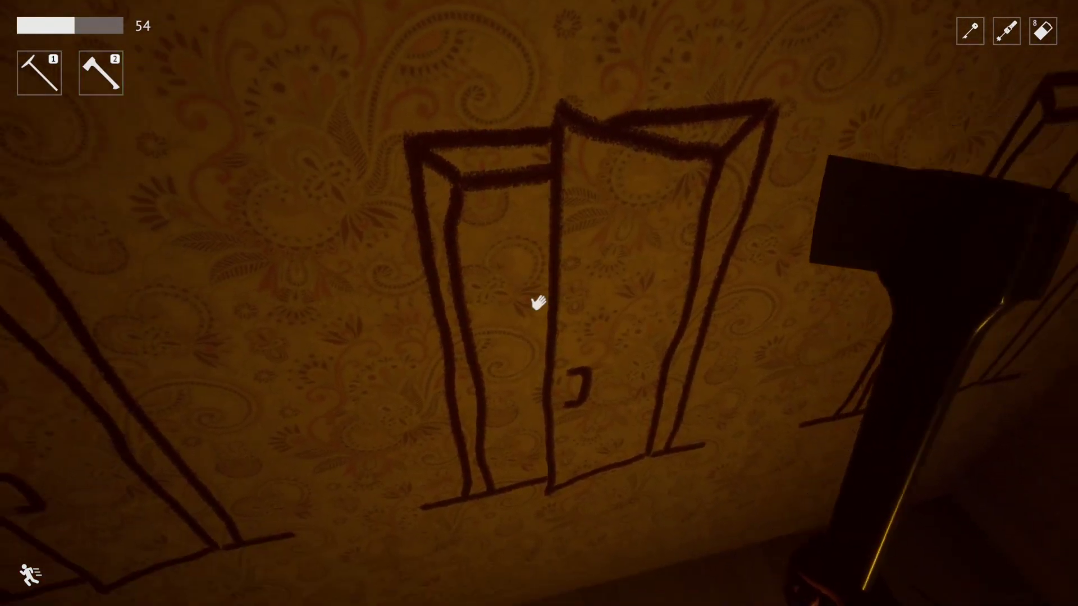
Pass through two more drawn doors and switch on the desk lamp
click(539, 304)
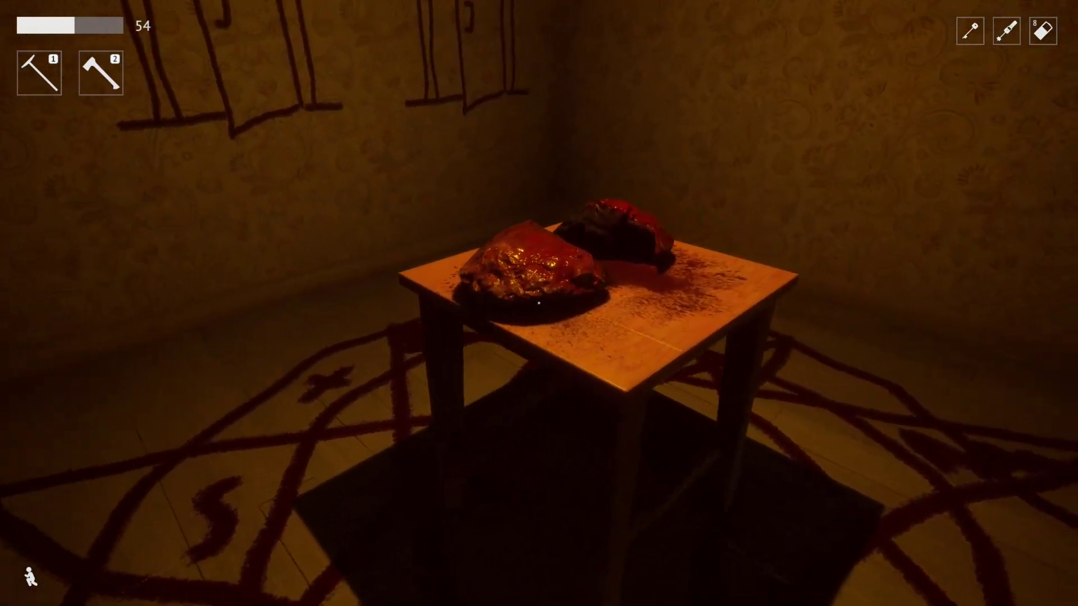
key(2)
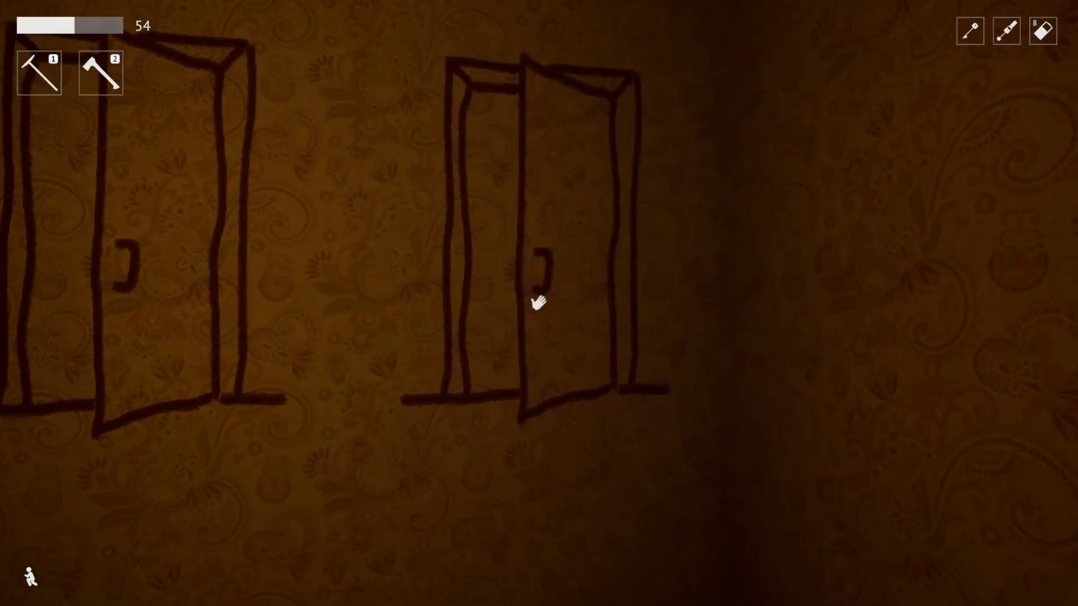
click(539, 303)
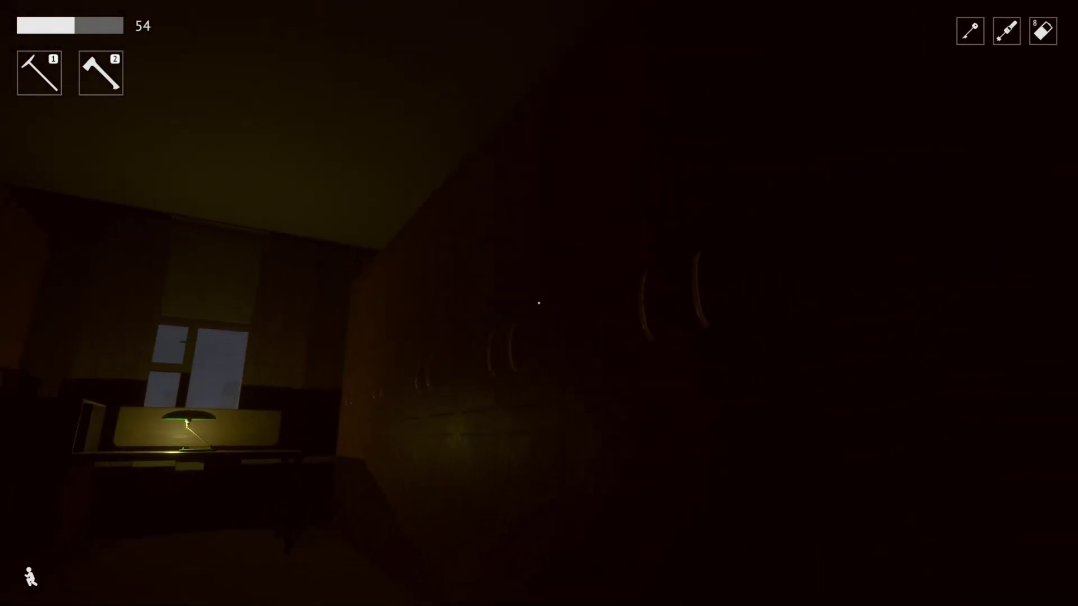
key(w)
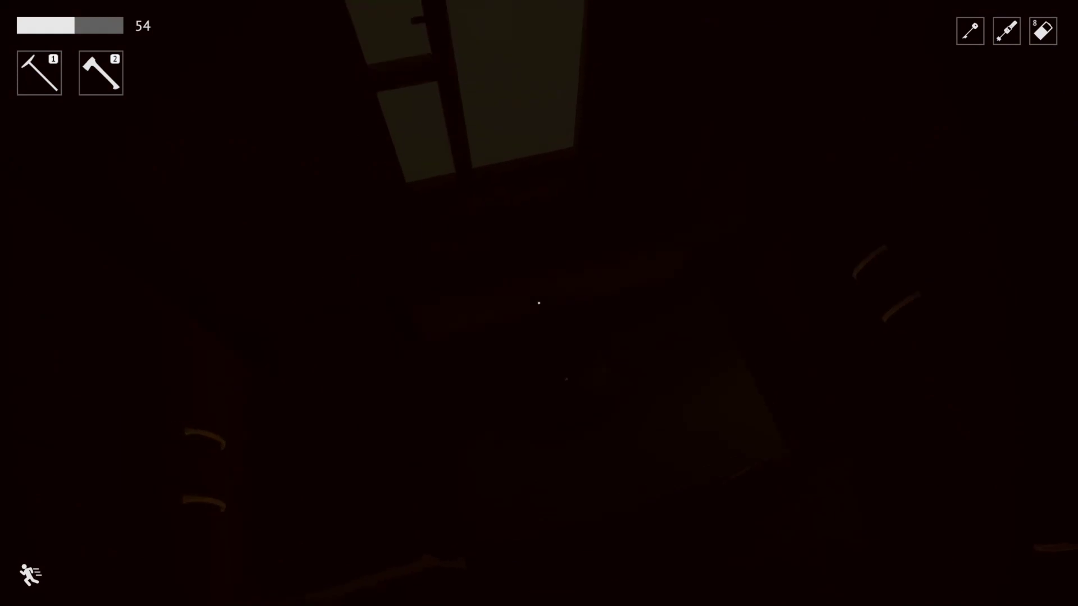
click(539, 303)
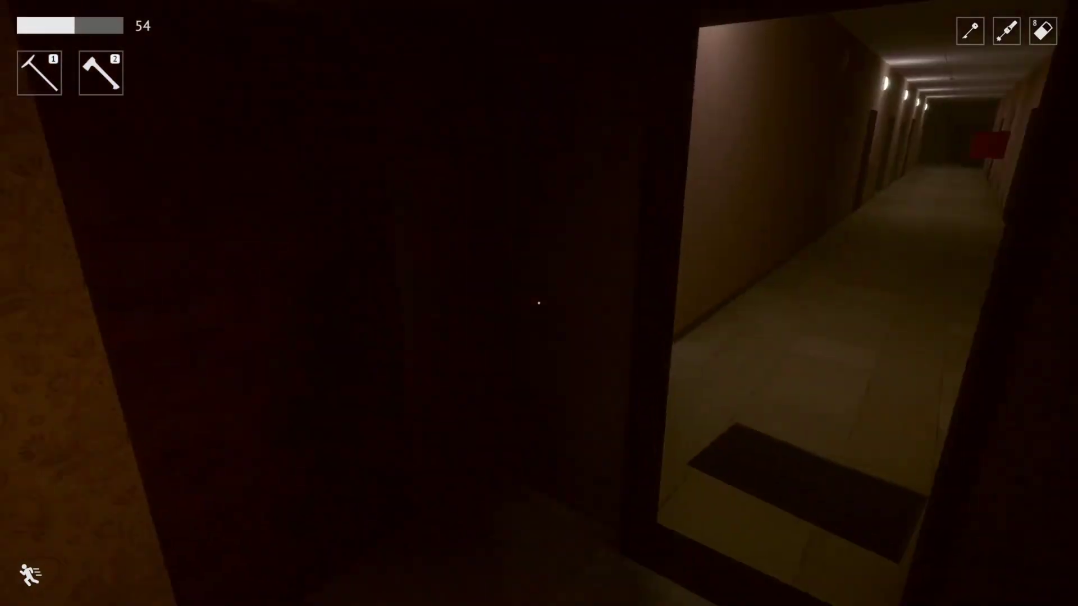
Walk to the door-drawing wall and enter the 'Not scary at all' door to the dark stairwell
key(w)
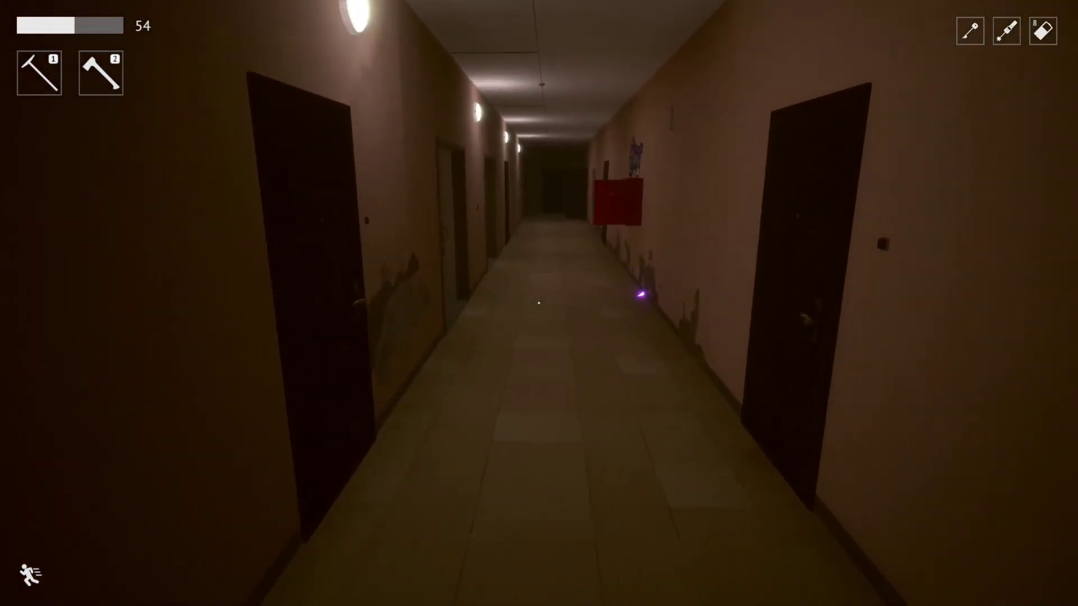
key(w)
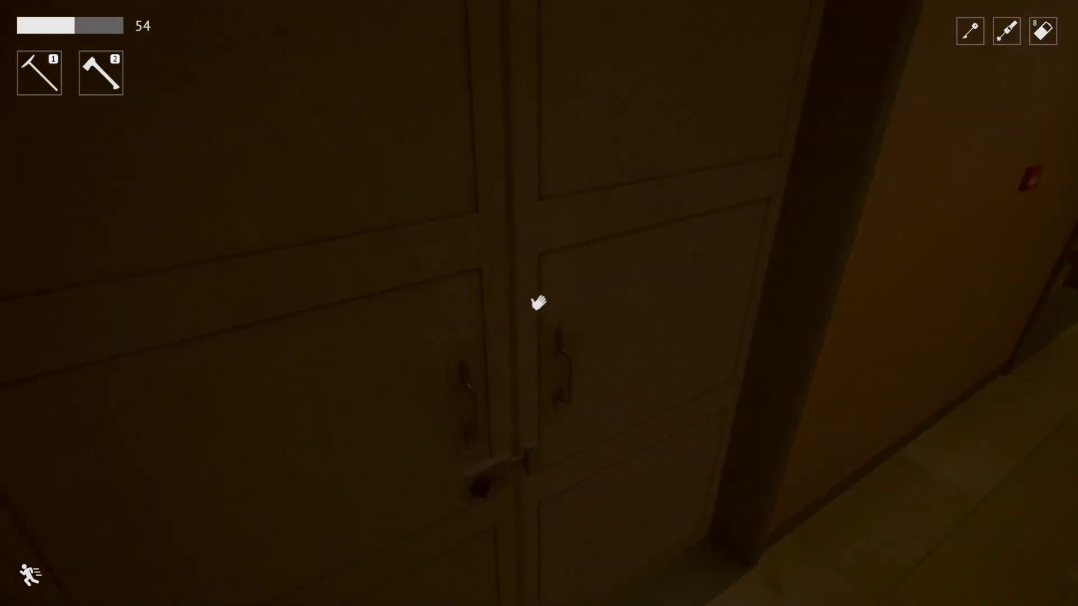
key(w)
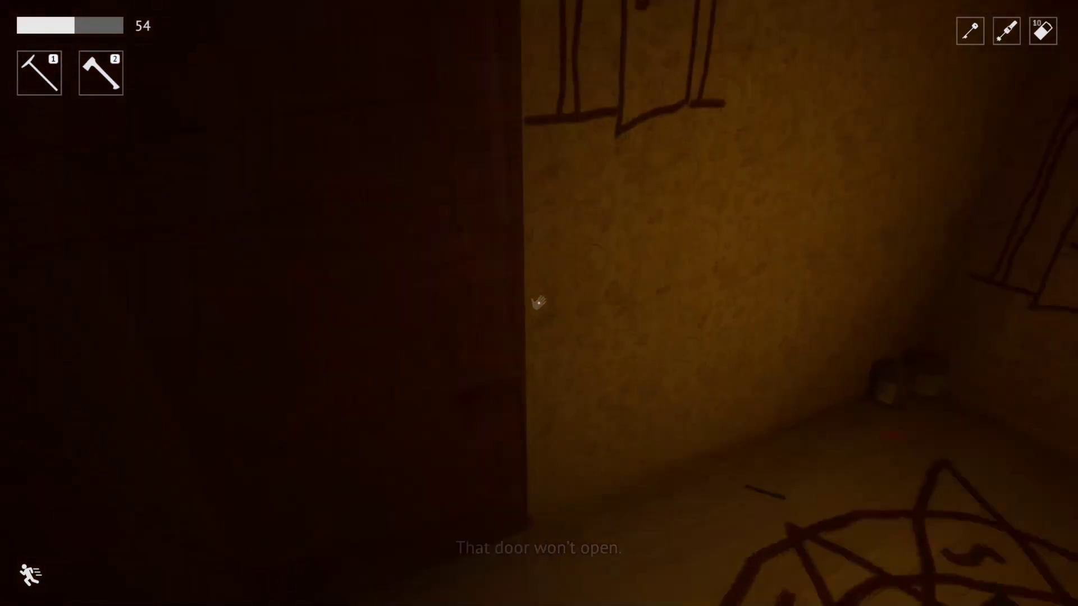
key(w)
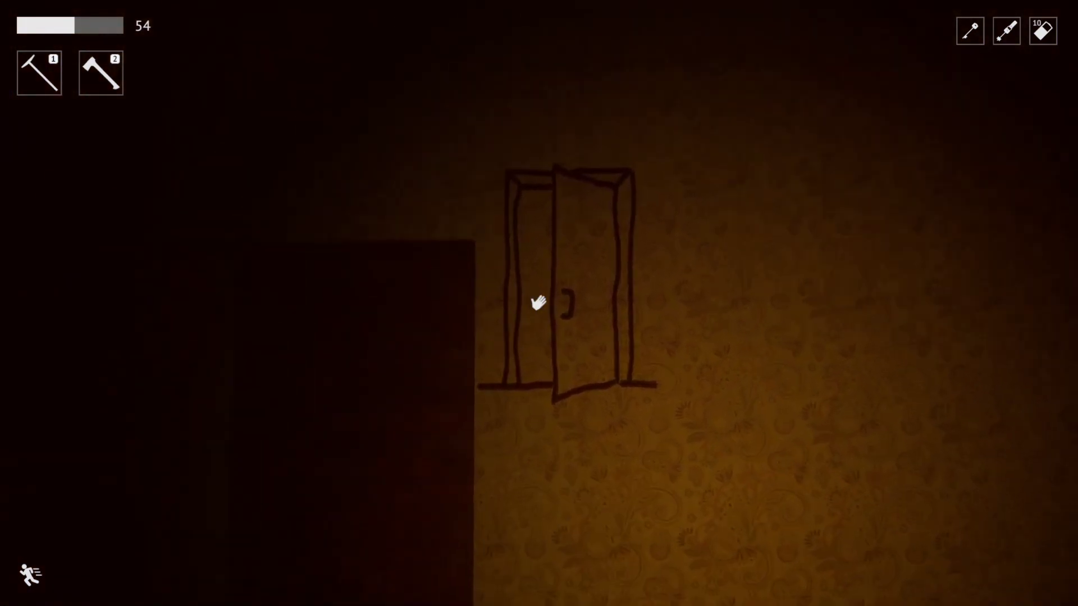
click(539, 303)
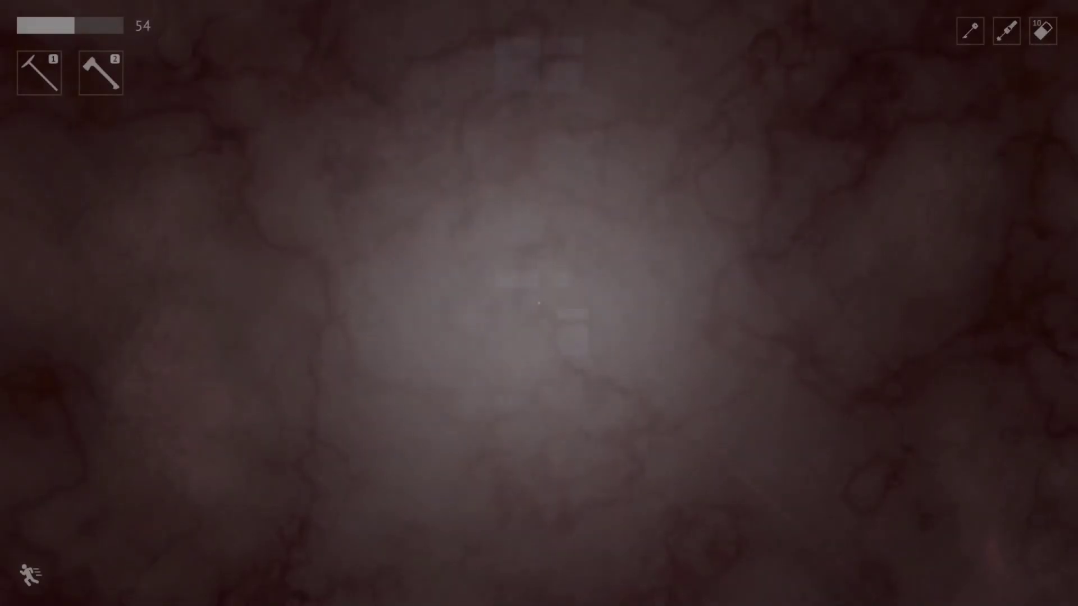
key(w)
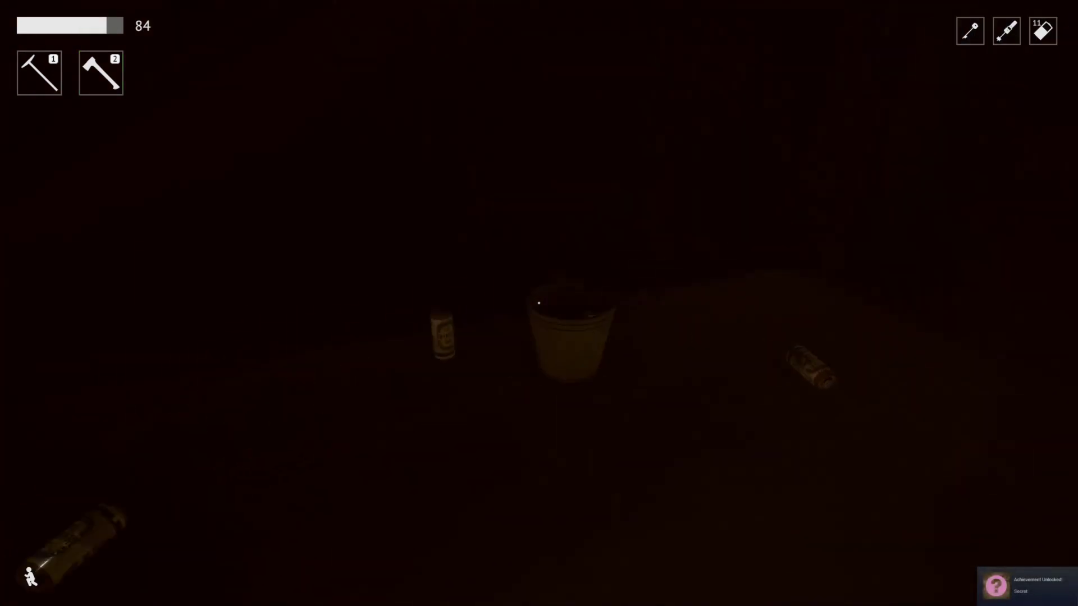
Enter the enemy's corridor, dodging the purple laser beam, and chase the running enemy
key(w)
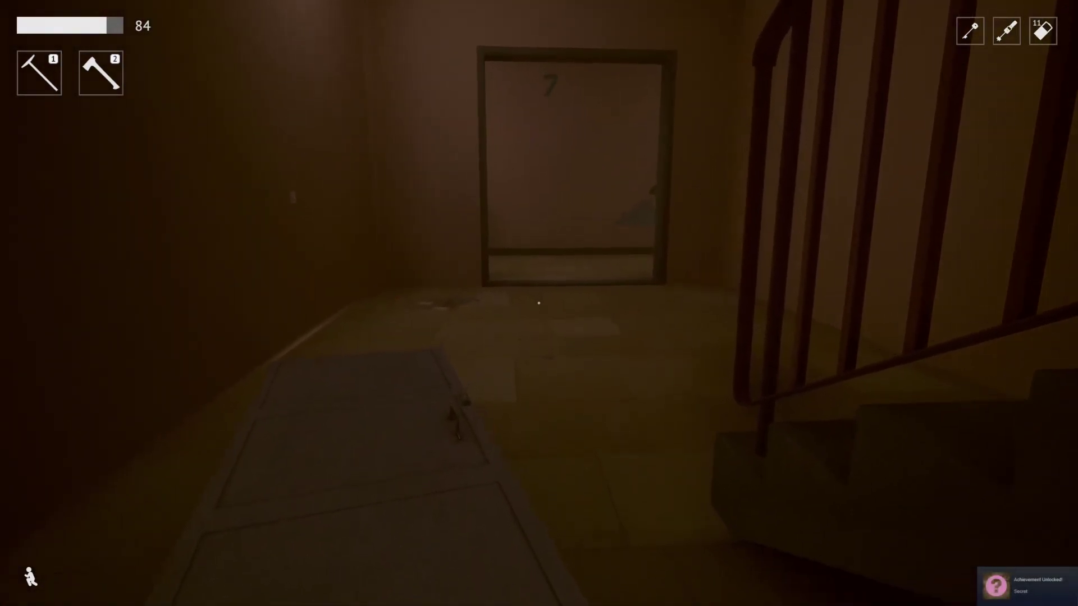
key(w)
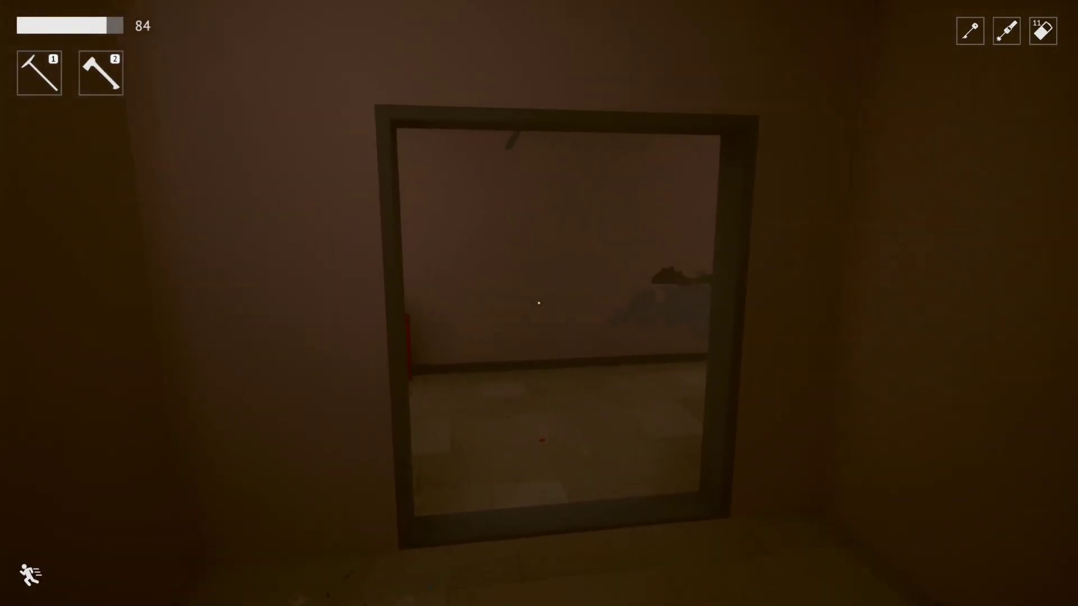
key(w)
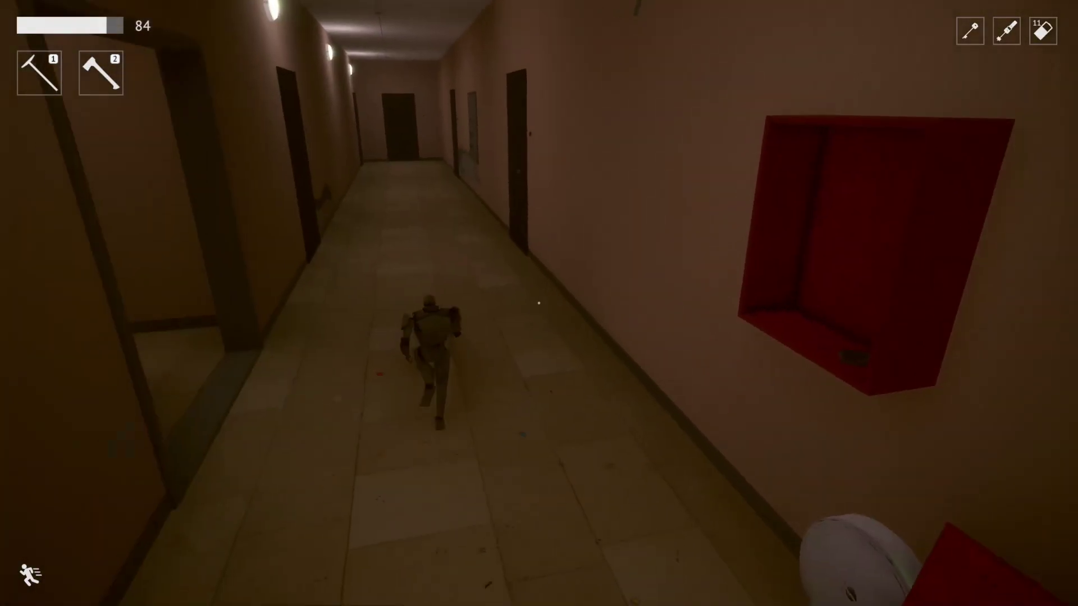
key(w)
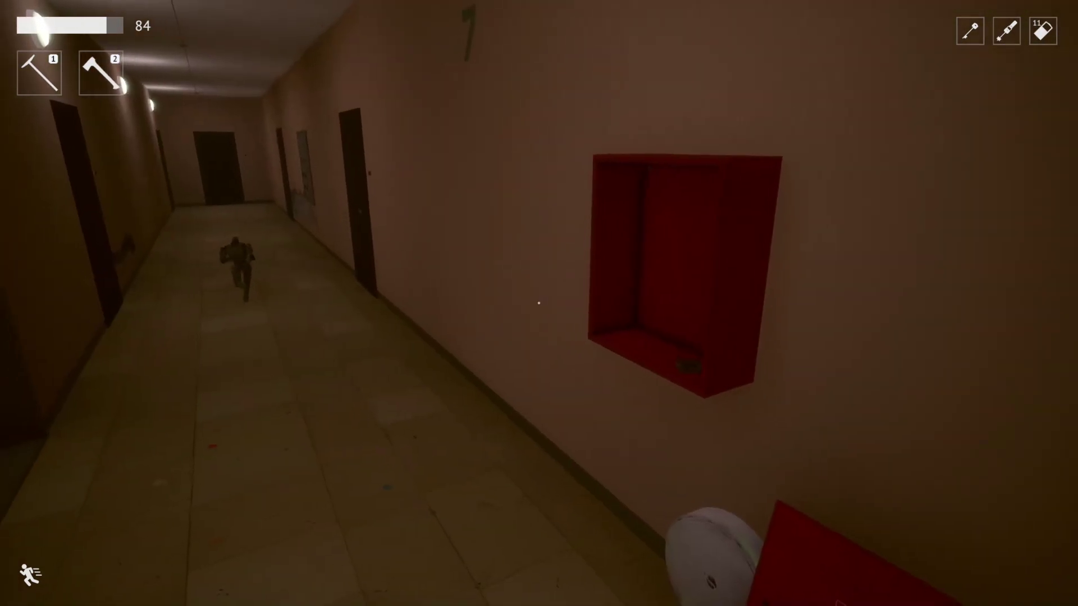
key(w)
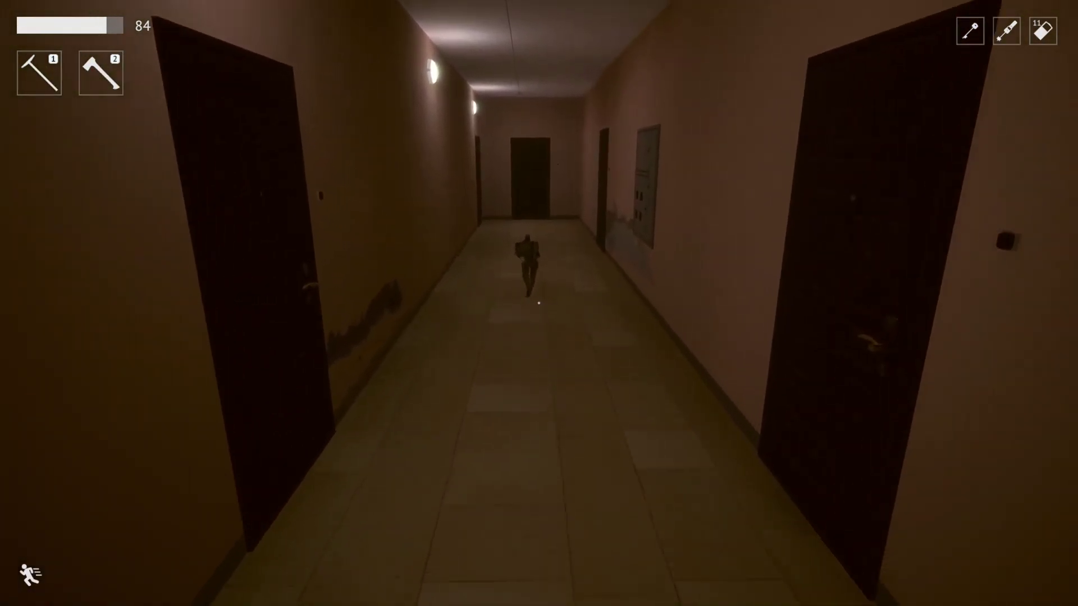
key(w)
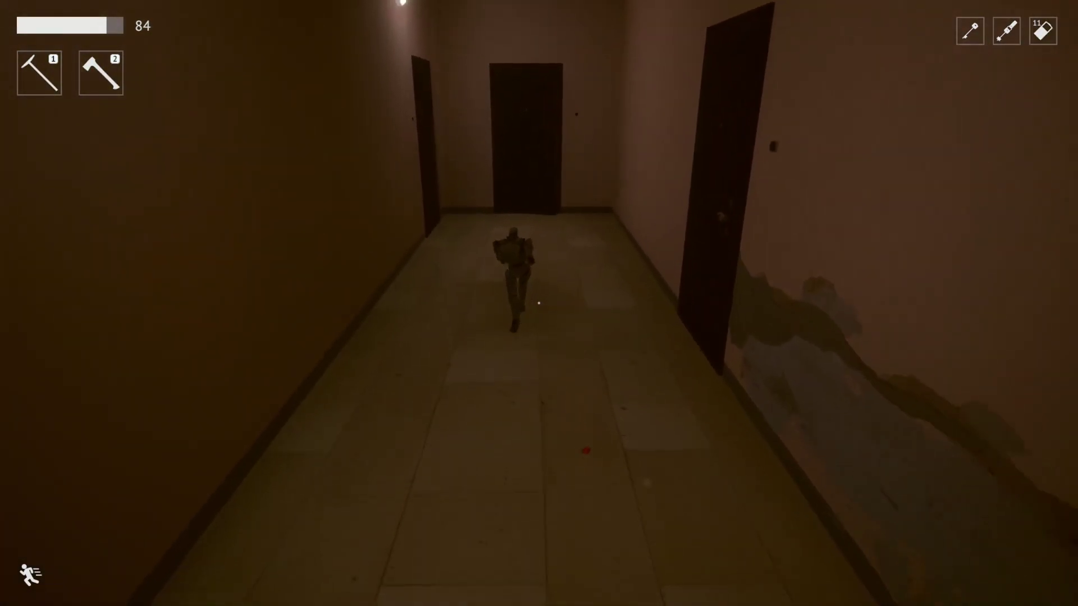
Follow the enemy to the red-lit door and equip the axe with 2
key(w)
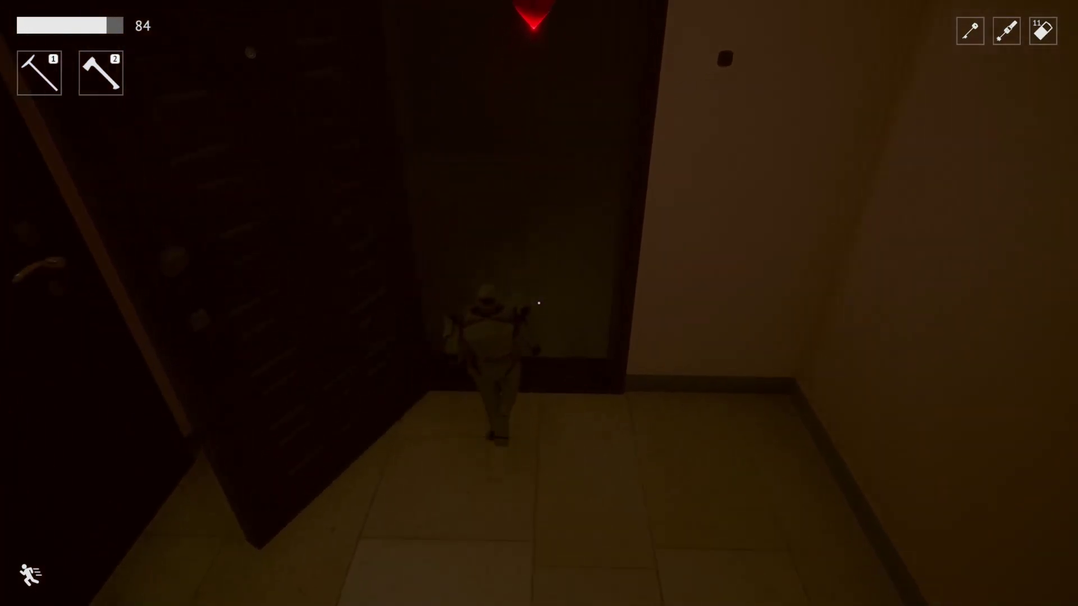
key(w)
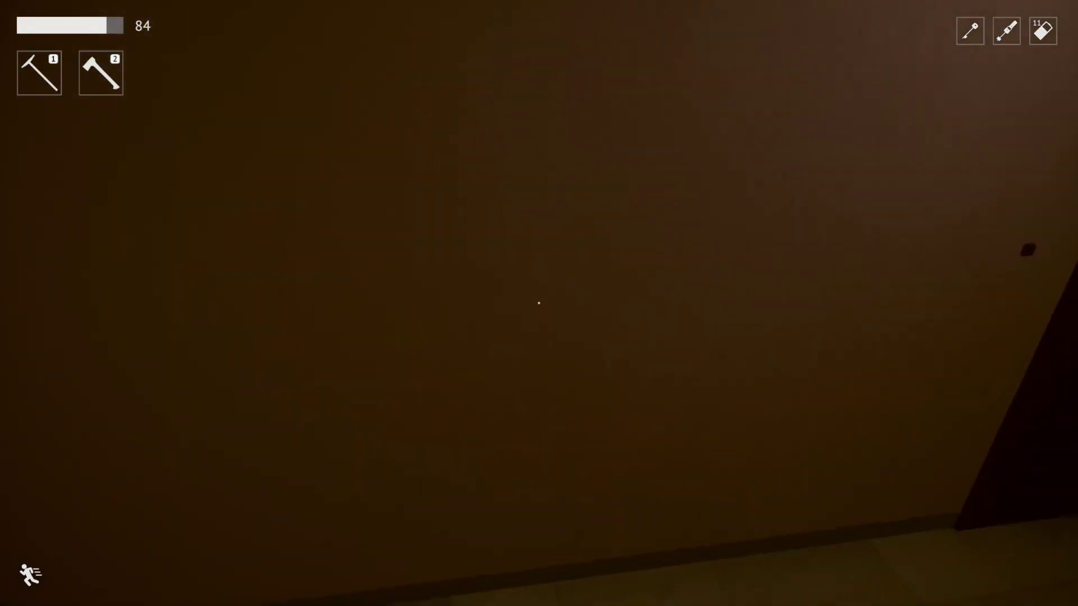
key(w)
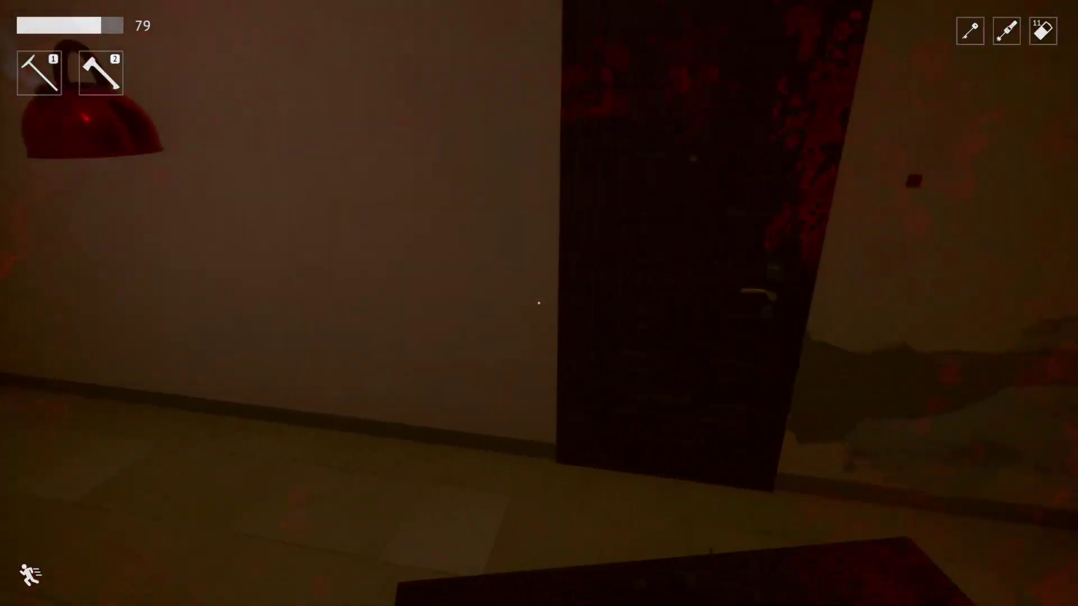
key(2)
Walk past the elevators to the window, view the storm, and back away from the attacker
key(w)
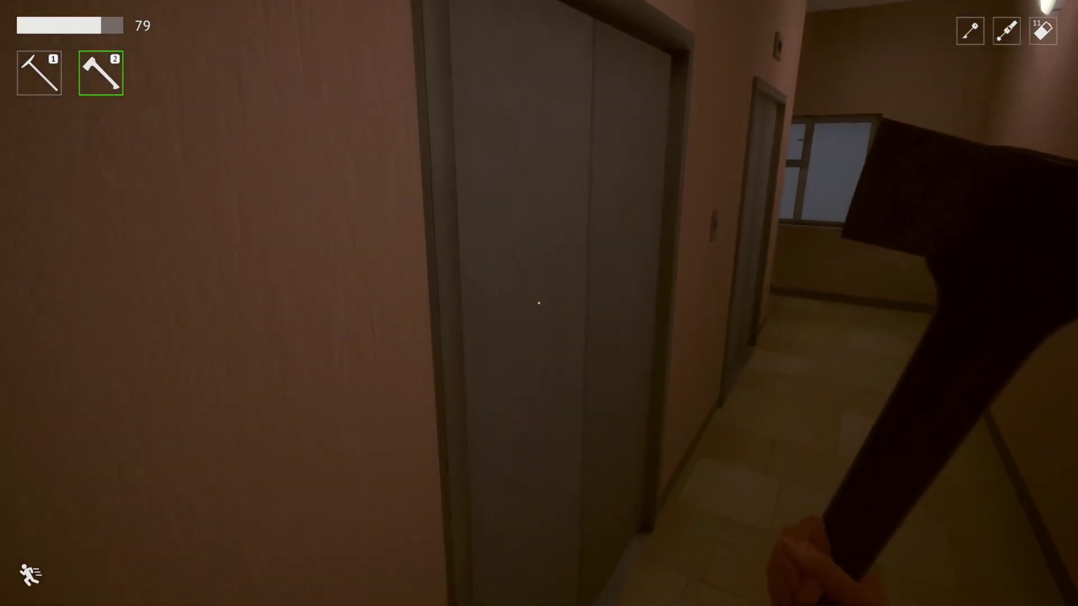
key(w)
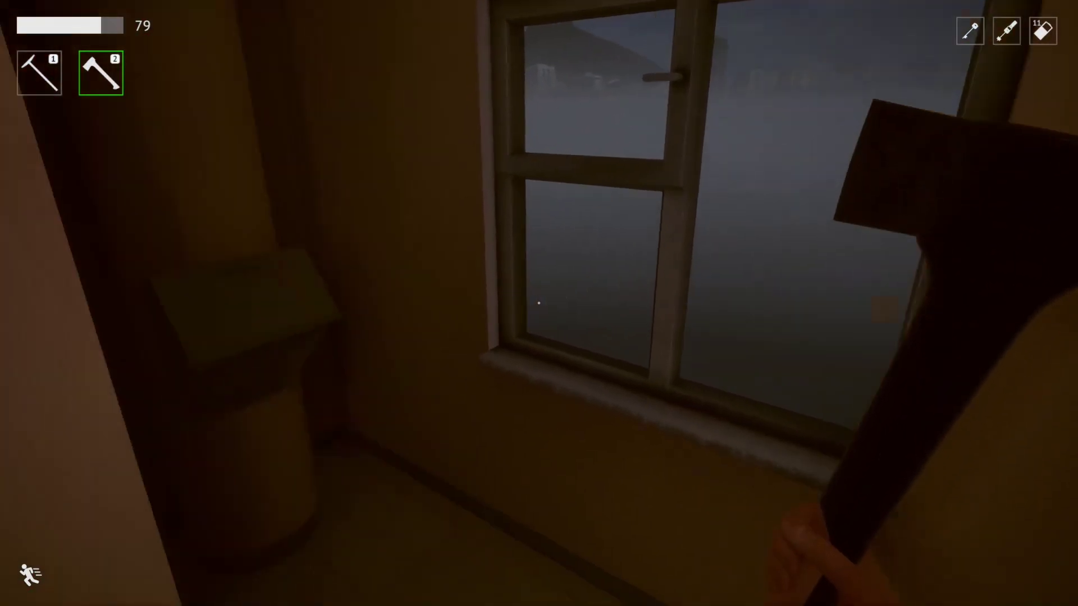
key(w)
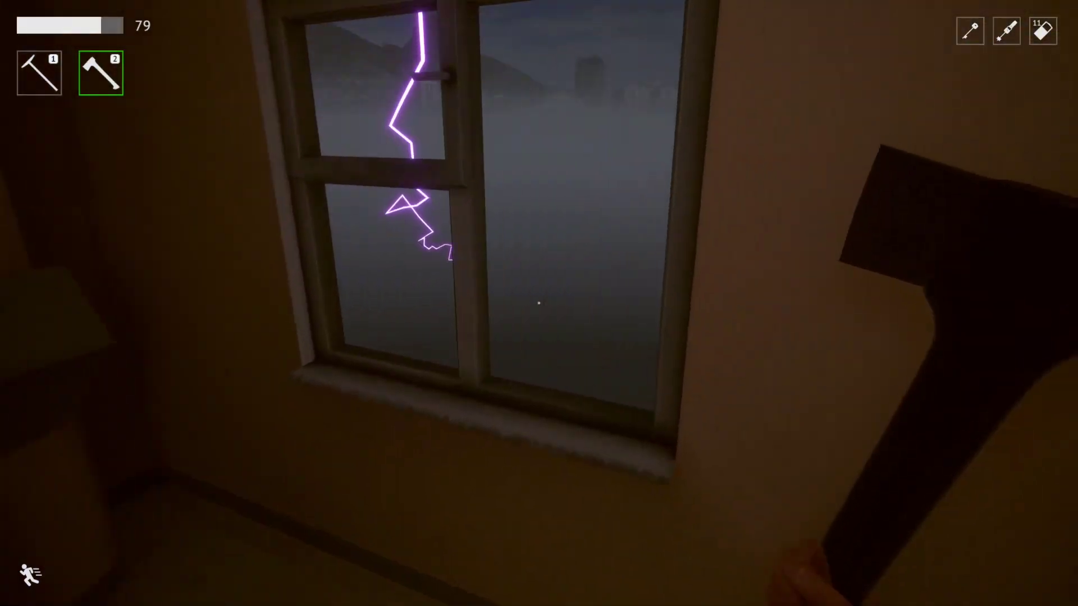
key(w)
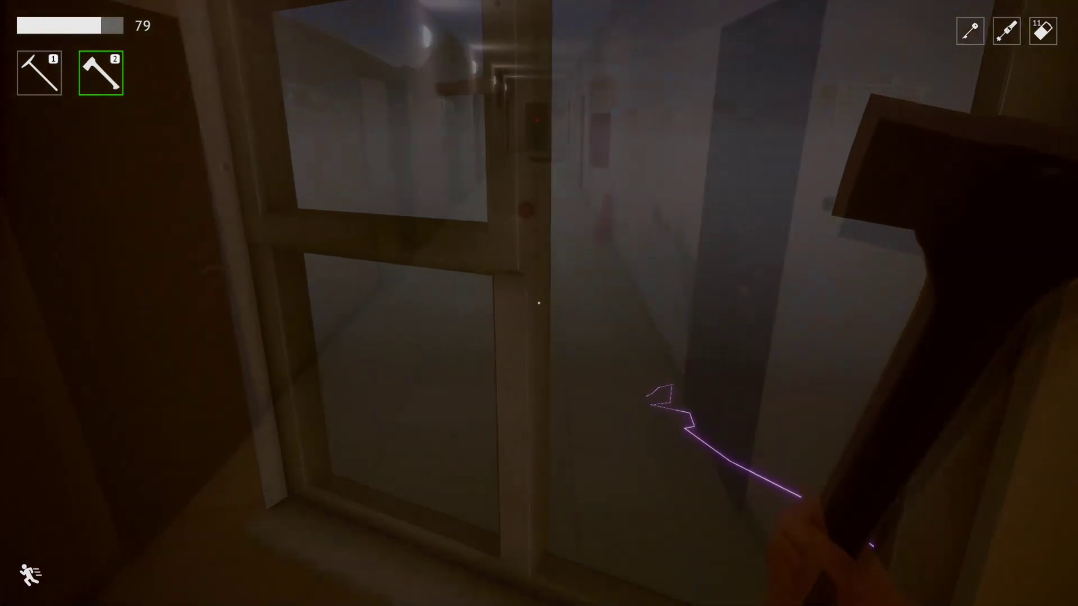
key(w)
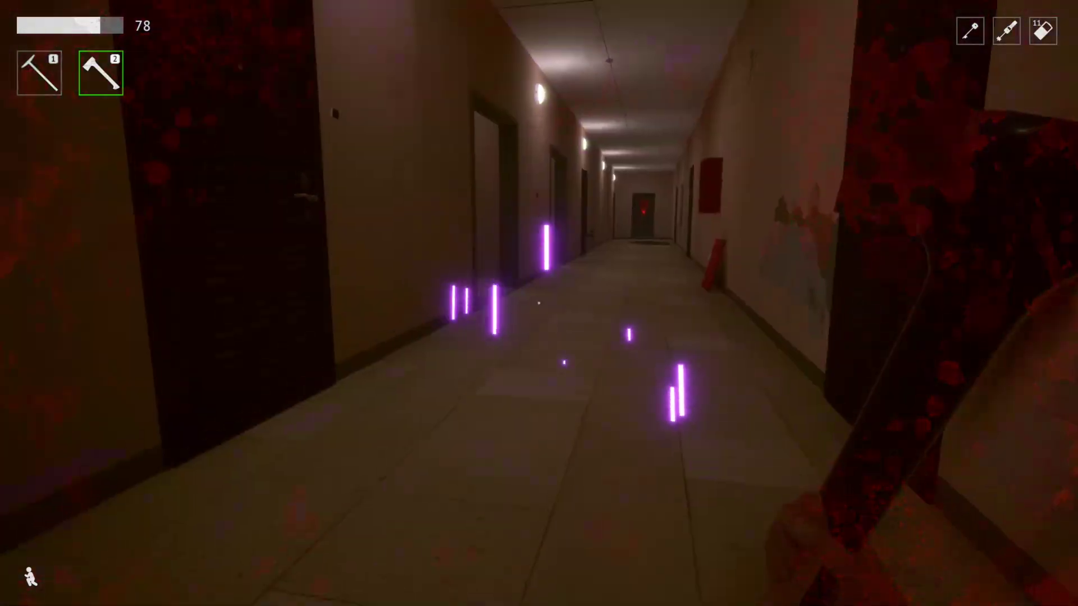
Put the axe away and follow the rug-lined hallway to the dark room with the red balloon
key(w)
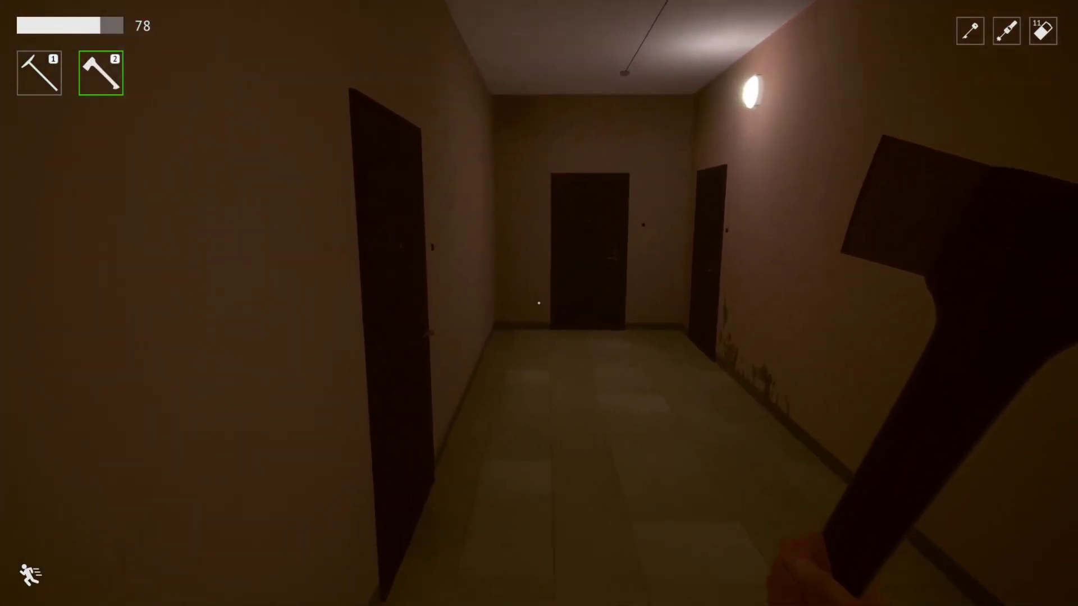
key(w)
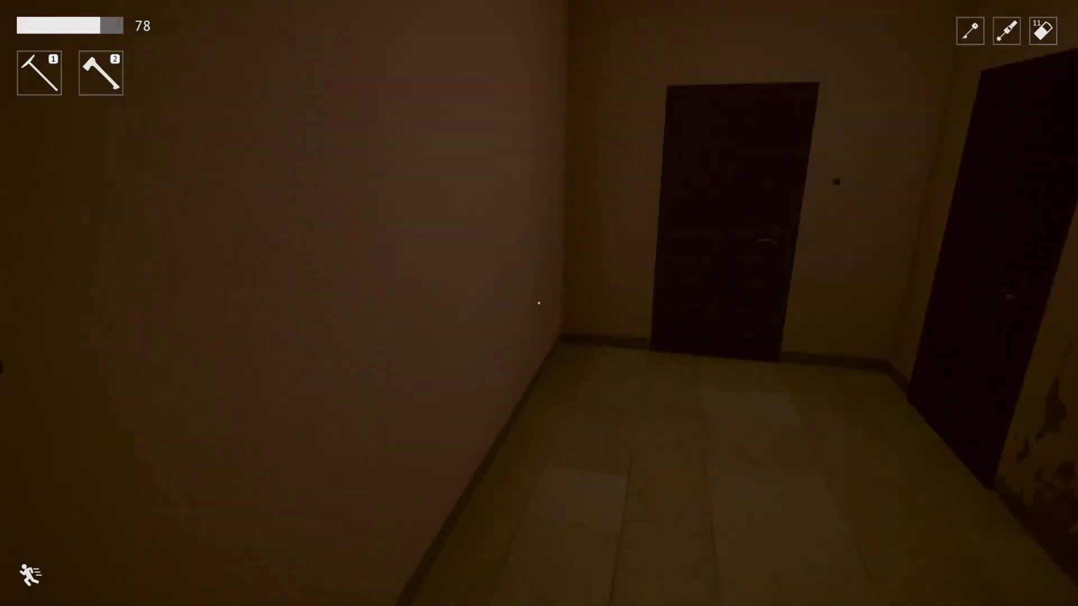
key(w)
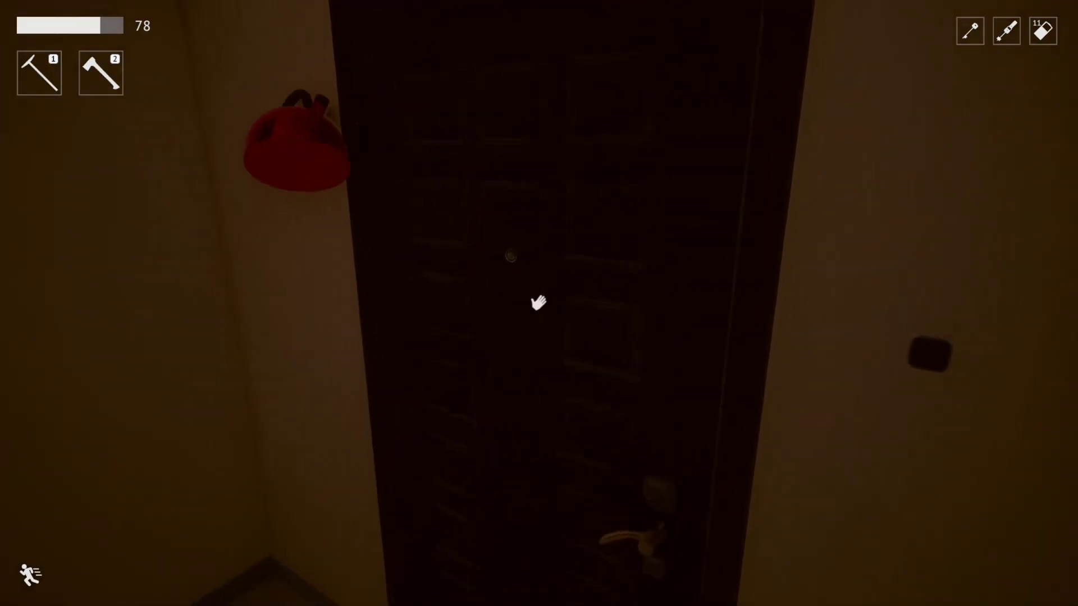
key(w)
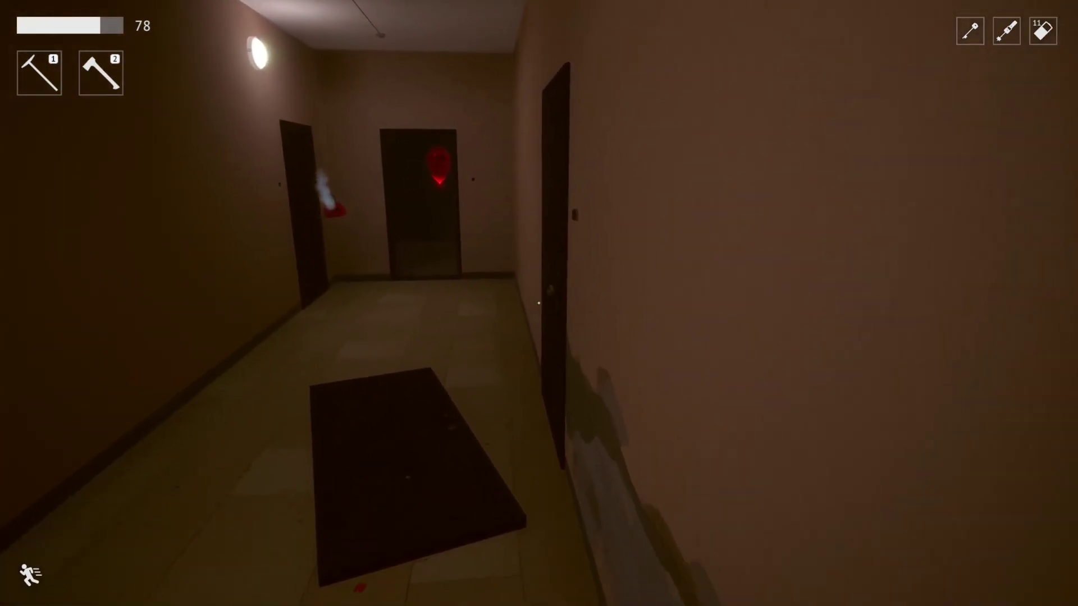
key(w)
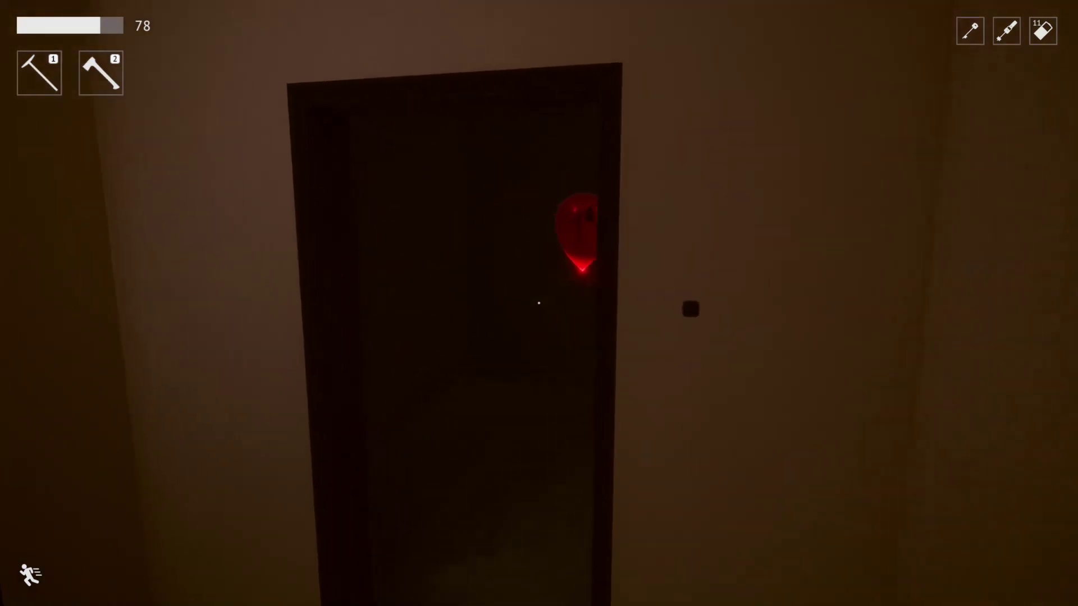
key(w)
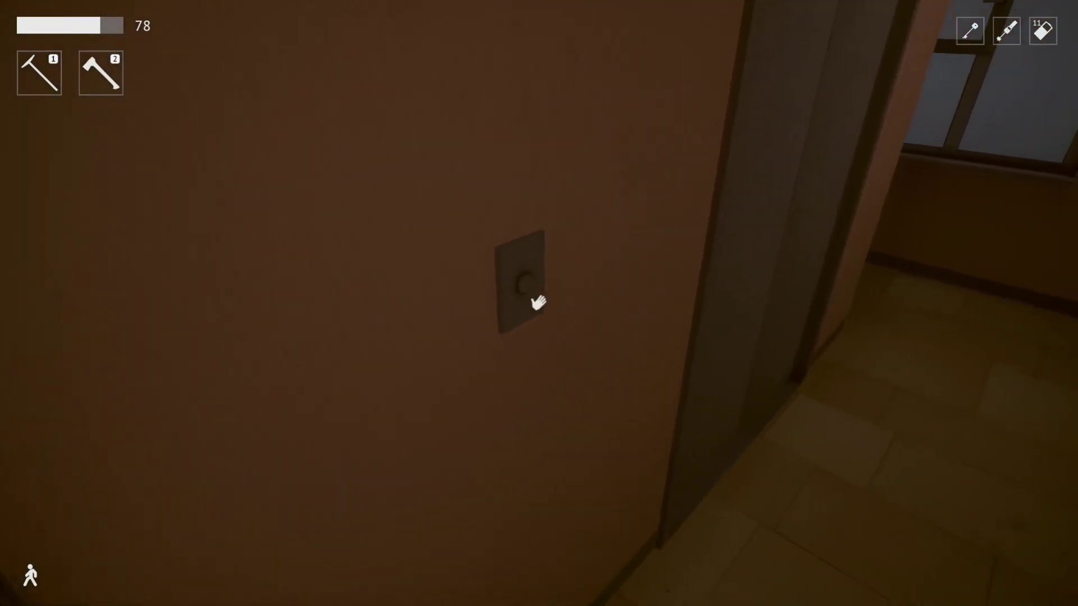
Equip the axe with 2 and run into the corridor
key(2)
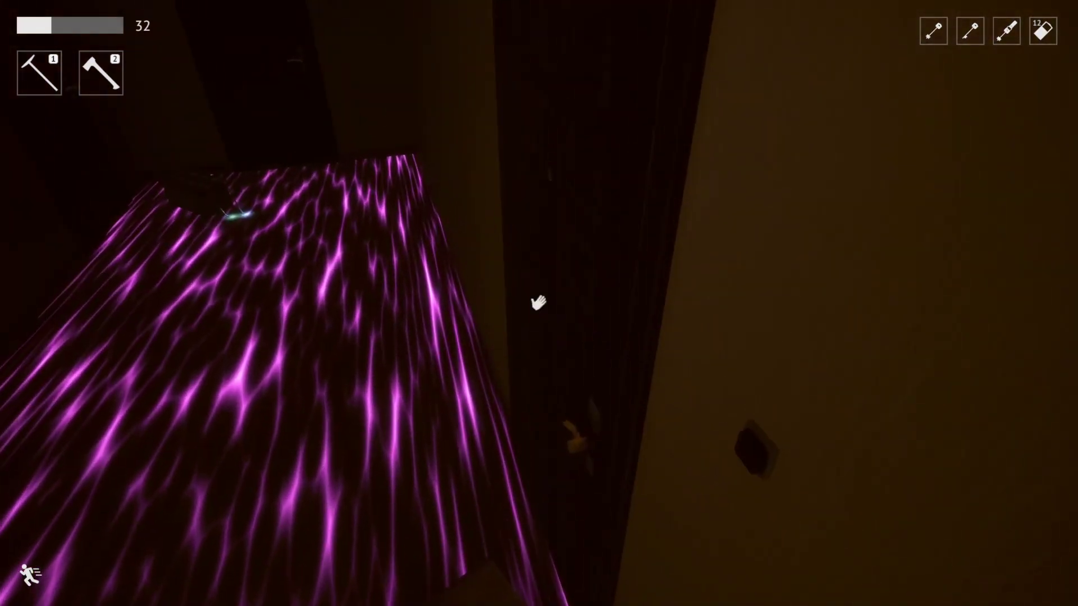
Open the apartment, white and balcony doors, then pick up the yellow item by the bathtub
click(539, 304)
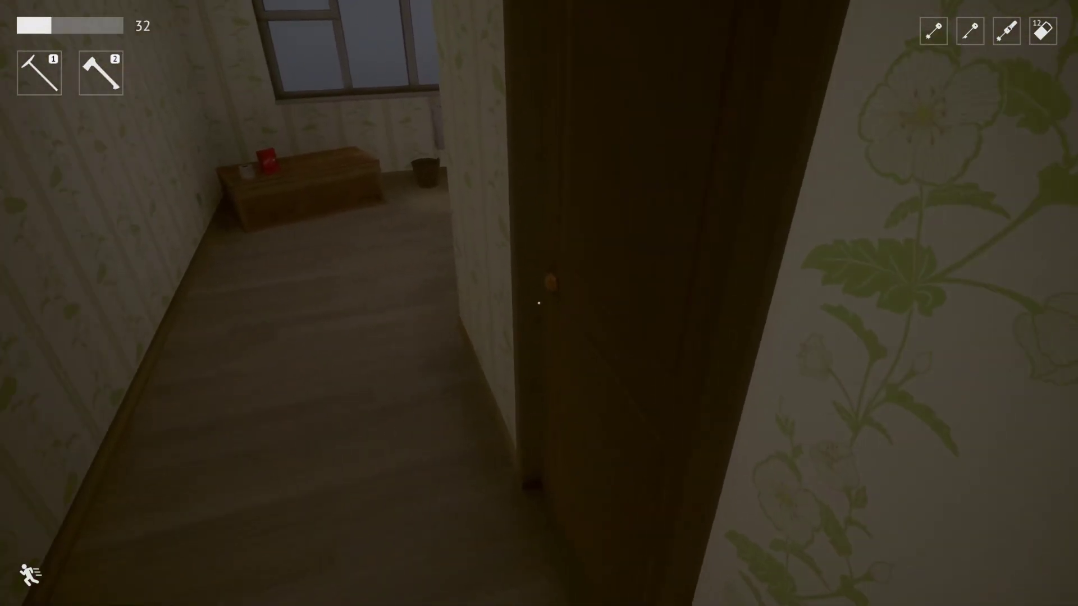
click(539, 303)
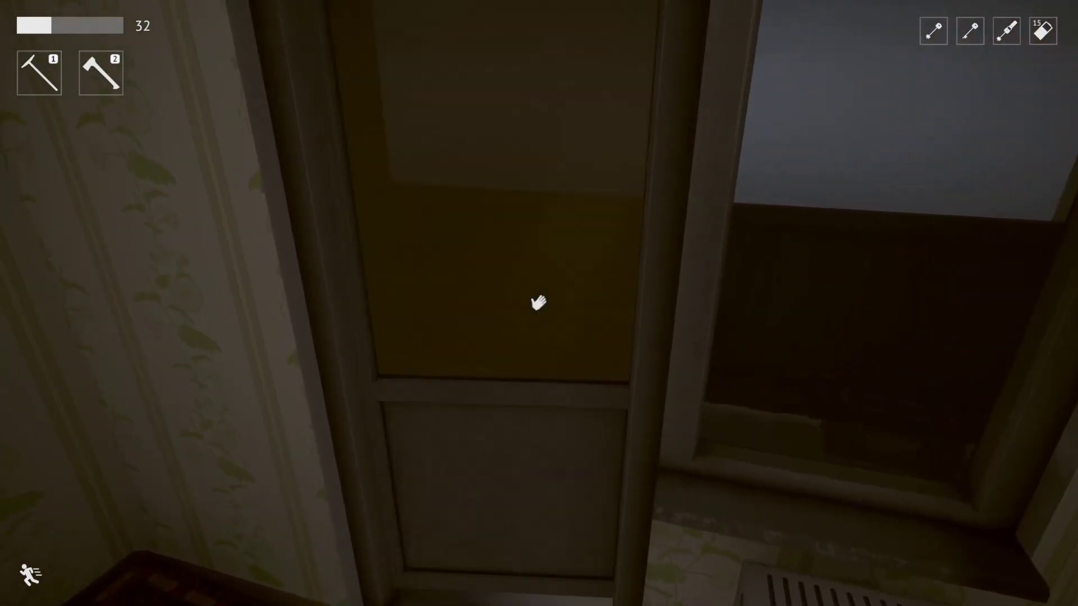
click(539, 304)
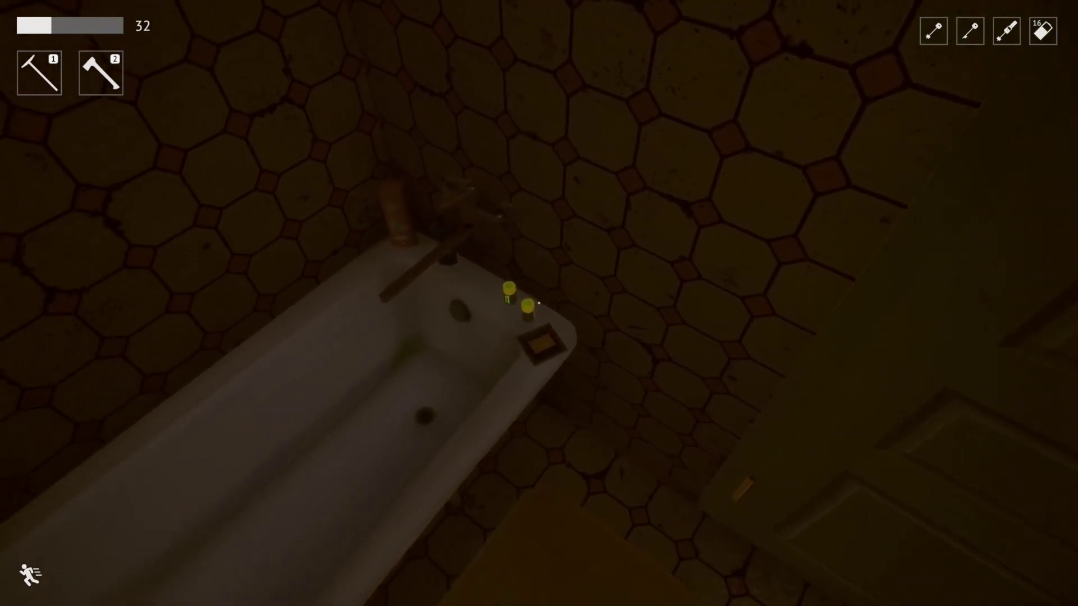
click(539, 303)
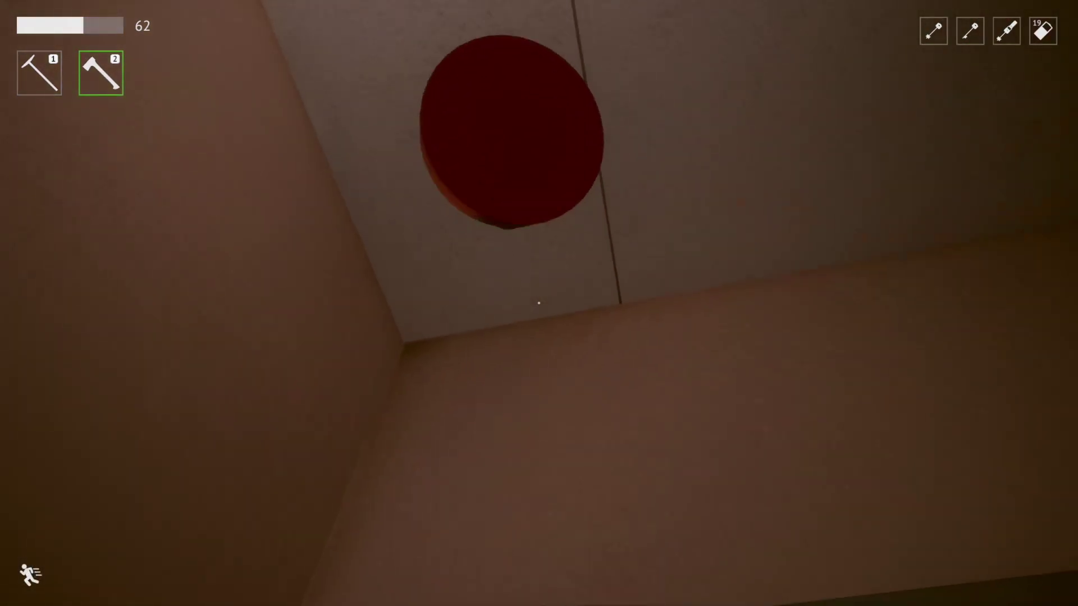
Swing the axe at the enemy on the ceiling
click(540, 303)
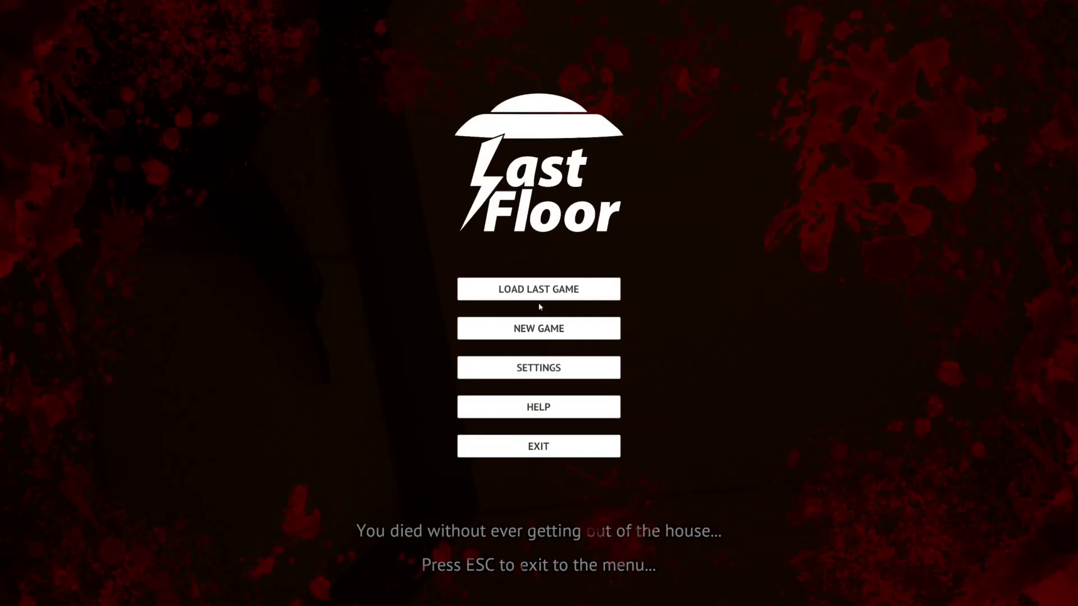
Reload the last save, take the yellow windowsill item, and walk into the long corridor
click(538, 288)
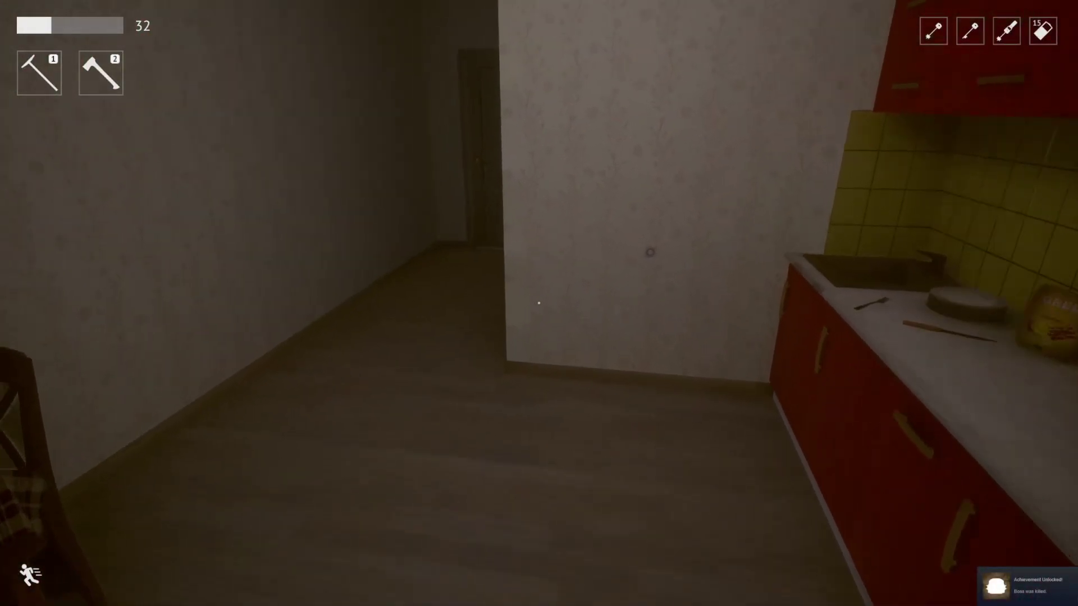
key(e)
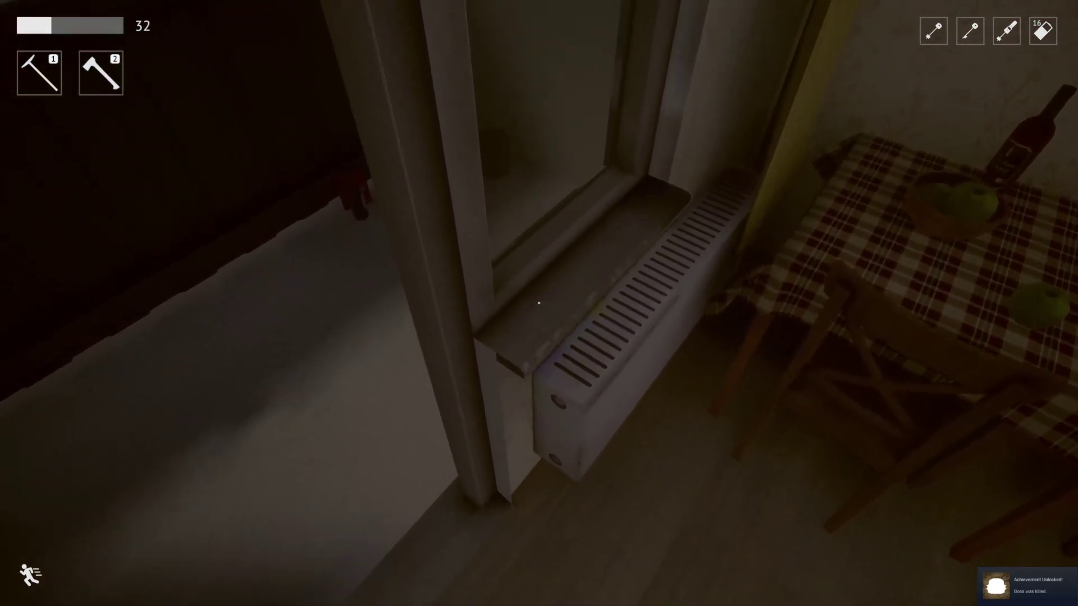
key(w)
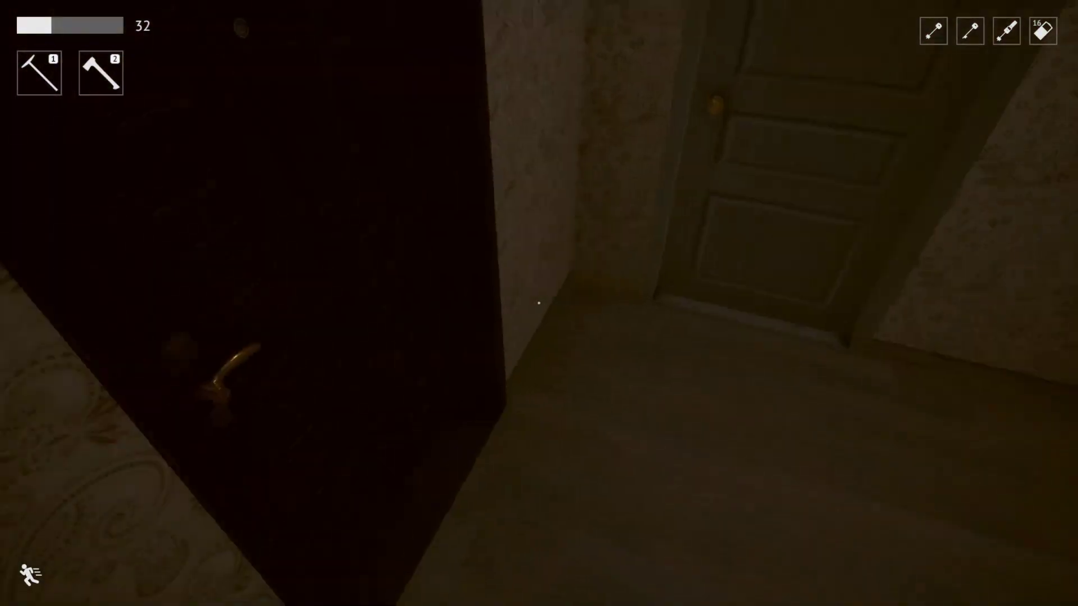
key(w)
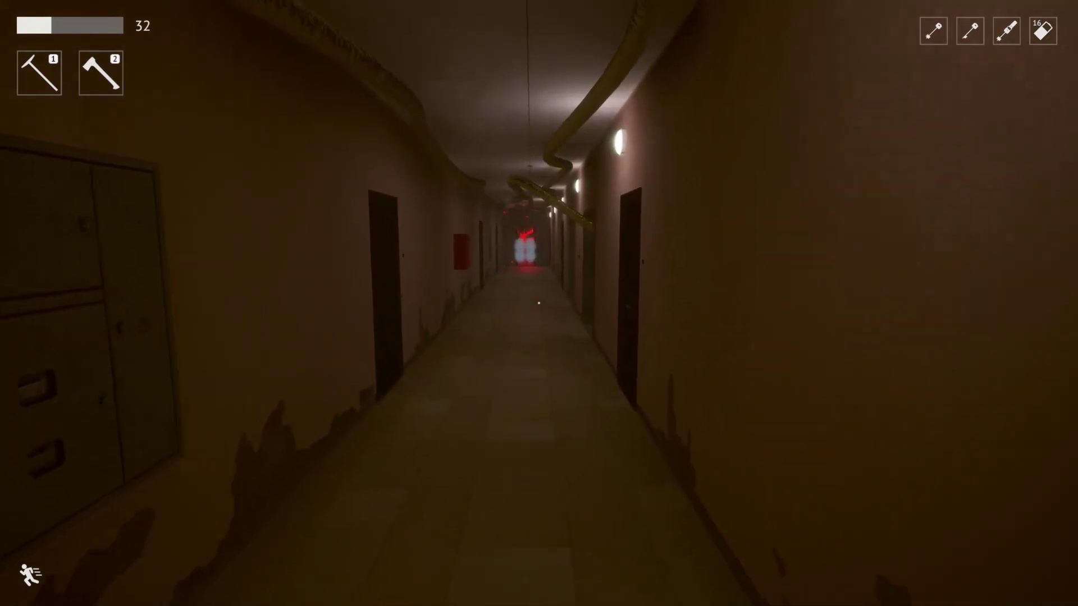
Advance down the corridor, swing the axe at the flying hair dryer, and retreat into a room
key(w)
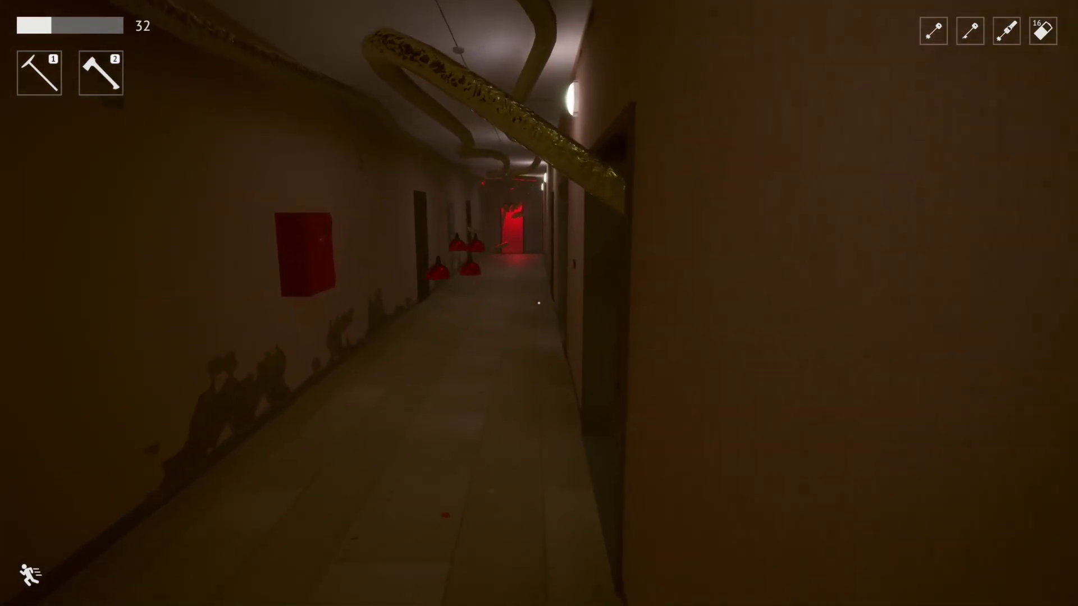
key(w)
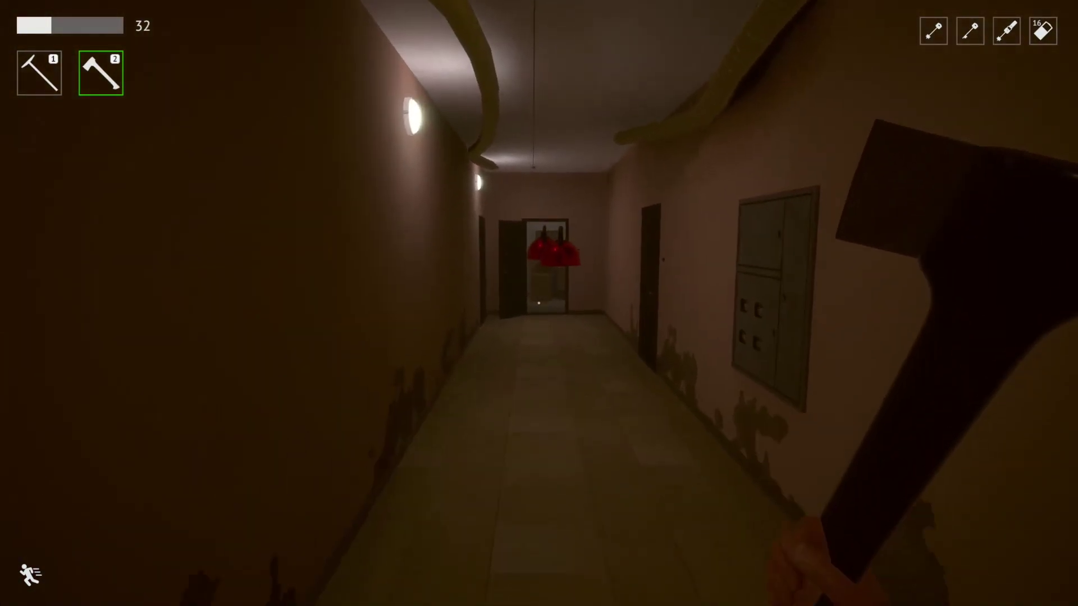
key(w)
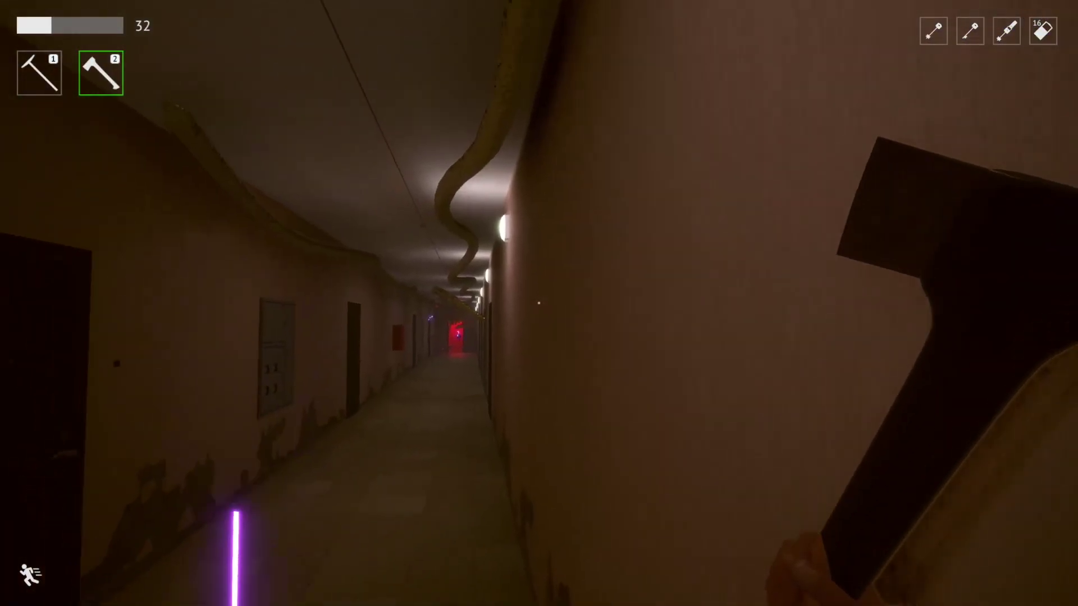
key(w)
key(w)
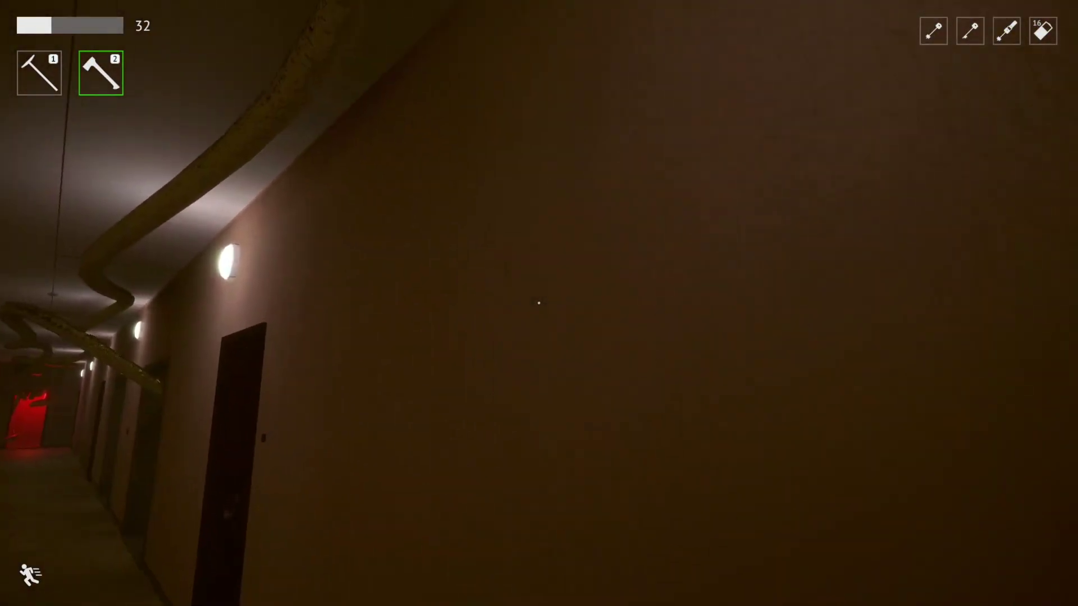
key(w)
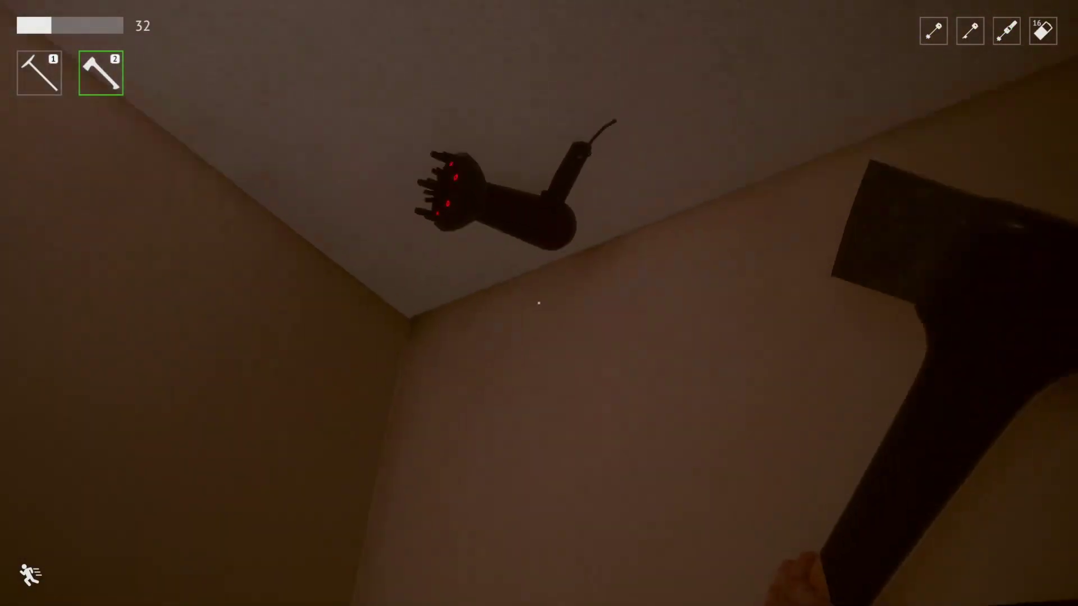
key(w)
key(w)
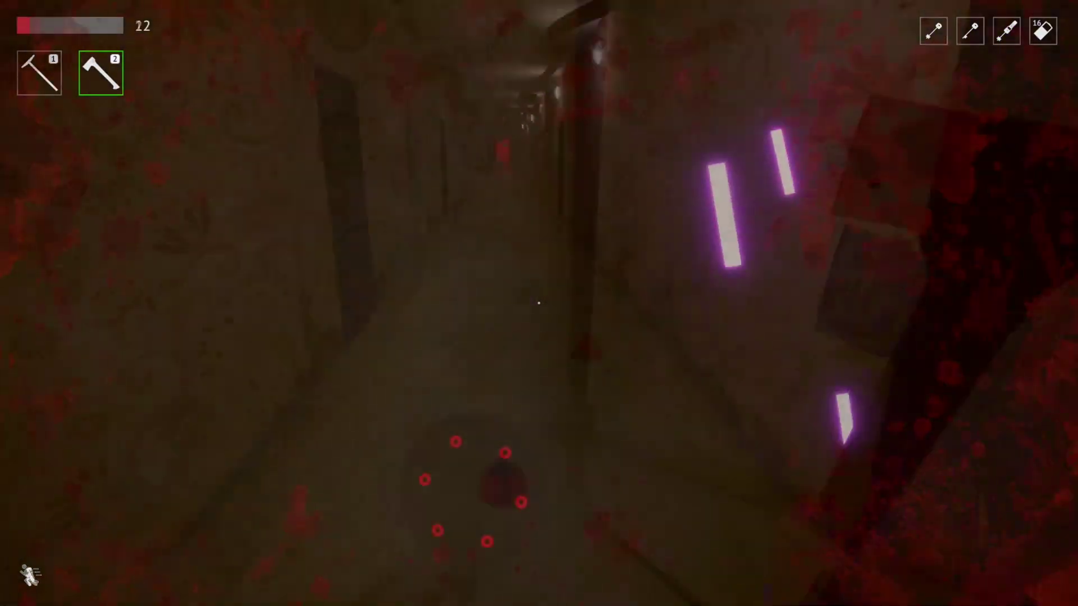
key(w)
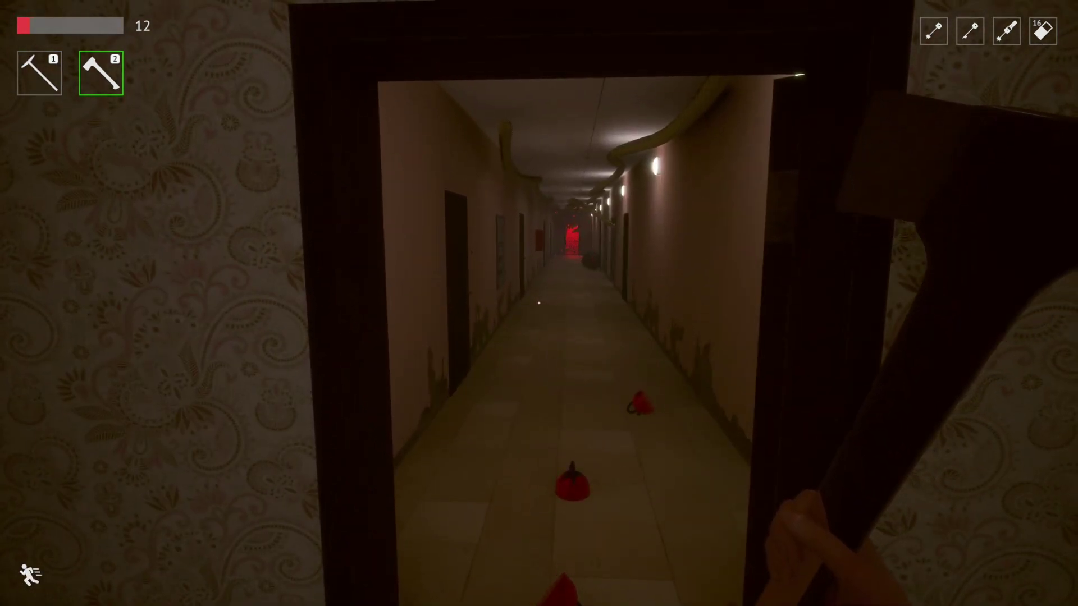
Walk up to the white door and look around the bathroom toward the bathtub
key(w)
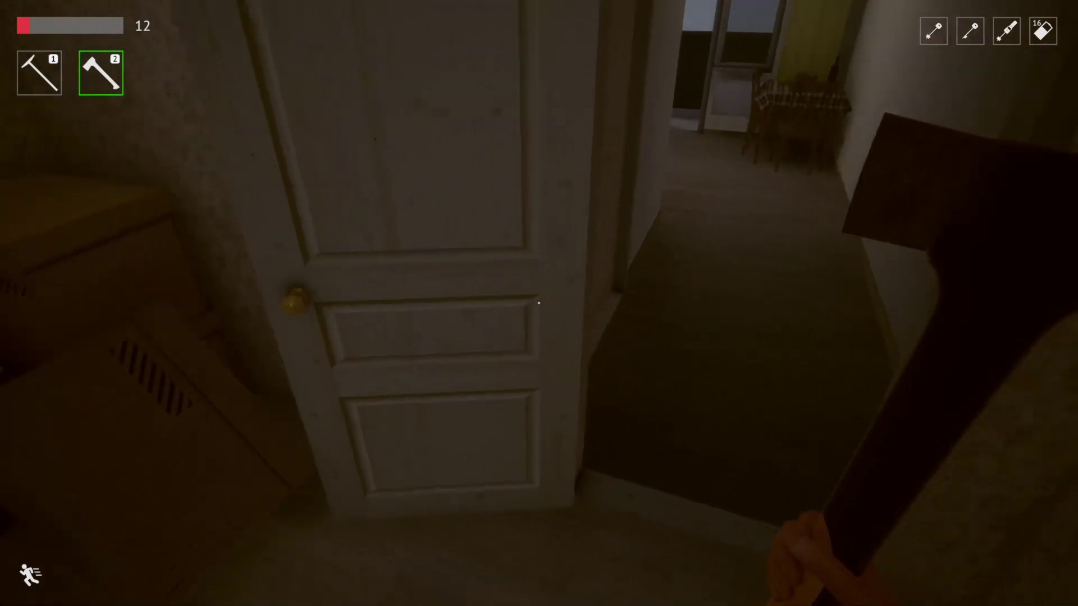
key(w)
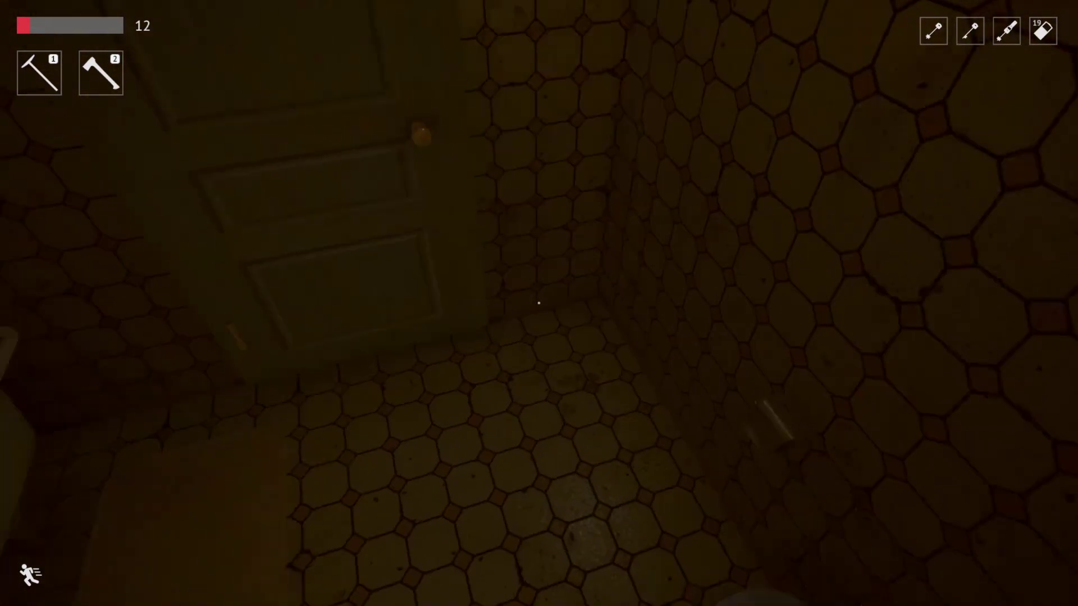
key(w)
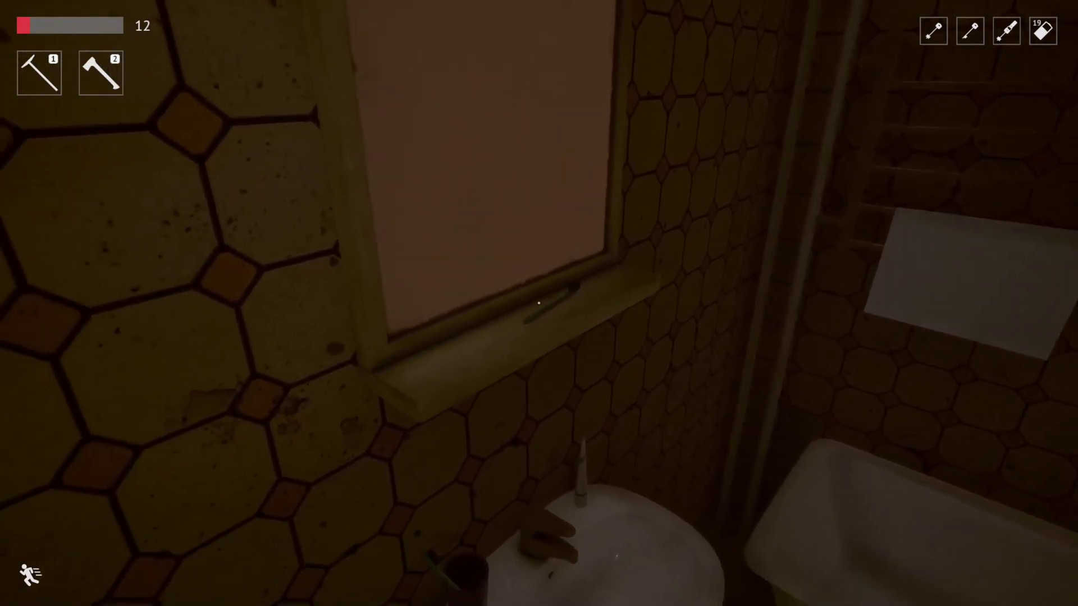
key(w)
key(w)
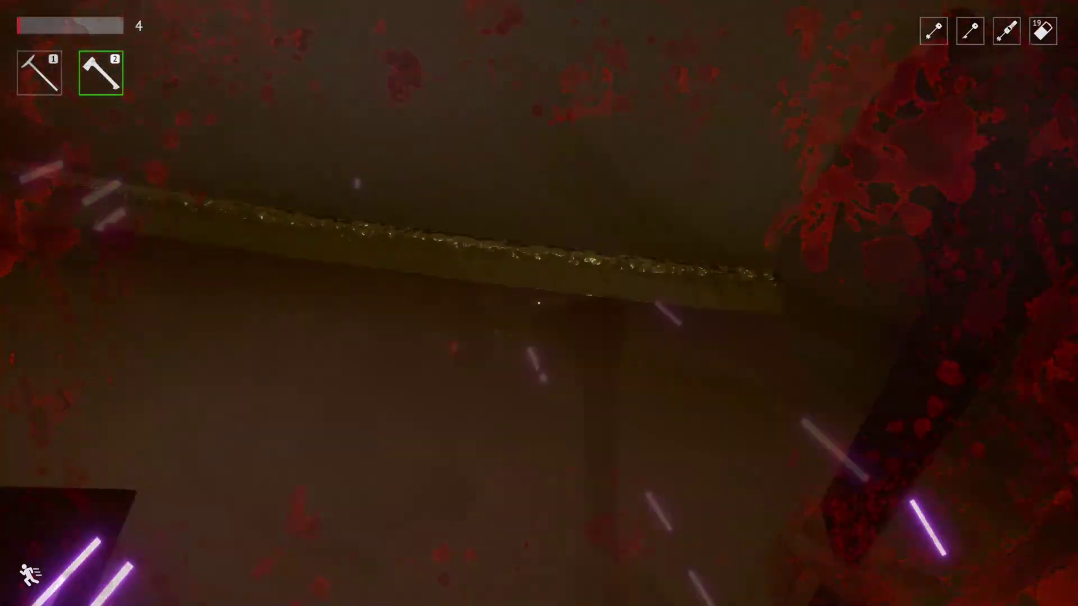
Walk down the corridor toward the red door, then leave the death screen with Escape
key(w)
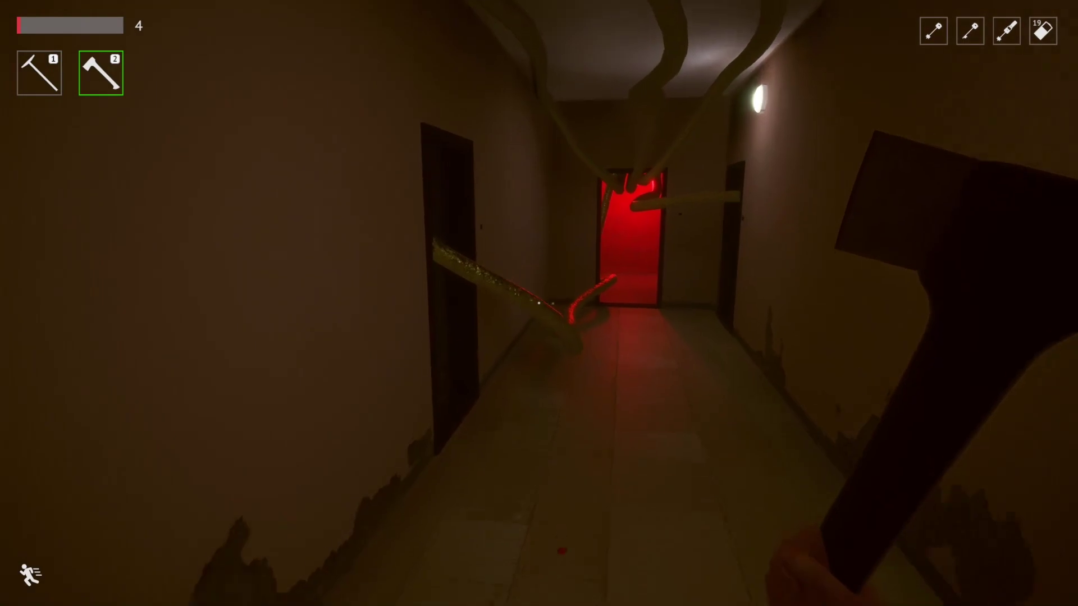
key(w)
key(w)
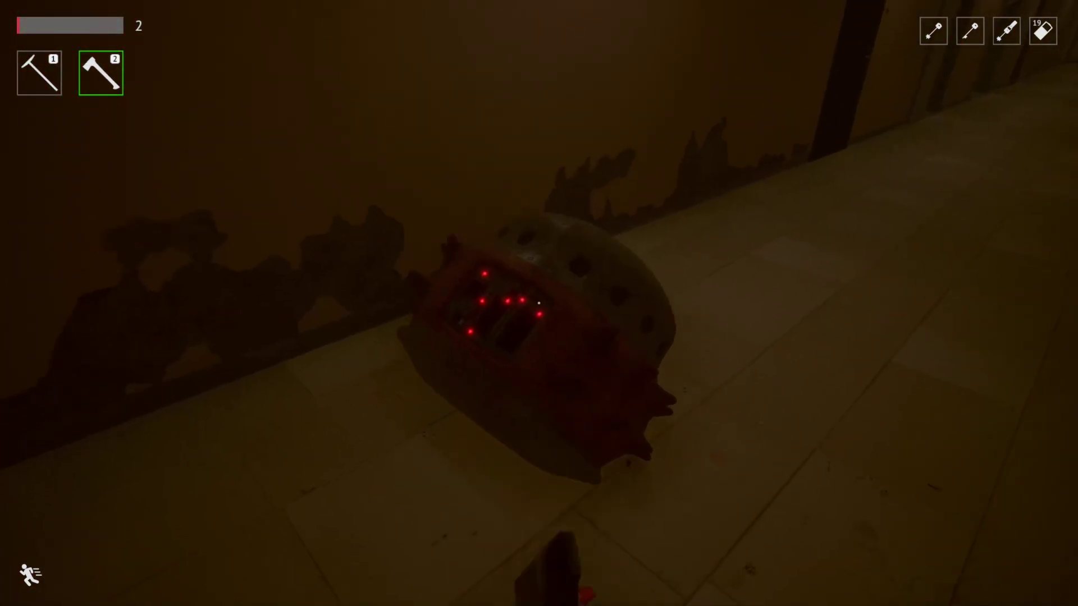
key(Escape)
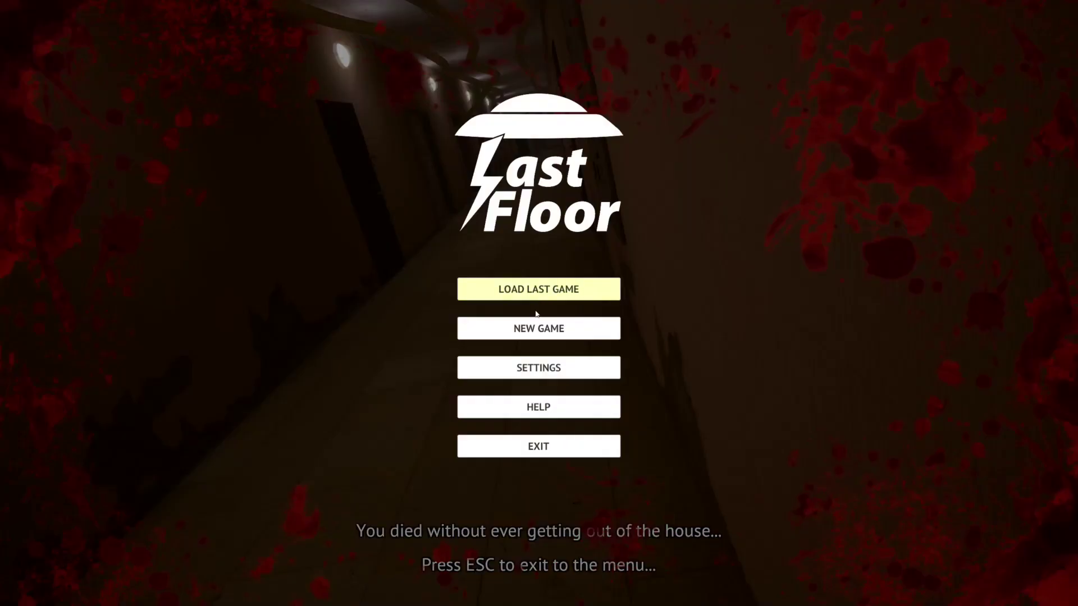
Load the last save and advance down the corridor, watching the creature on the ceiling
click(539, 282)
key(w)
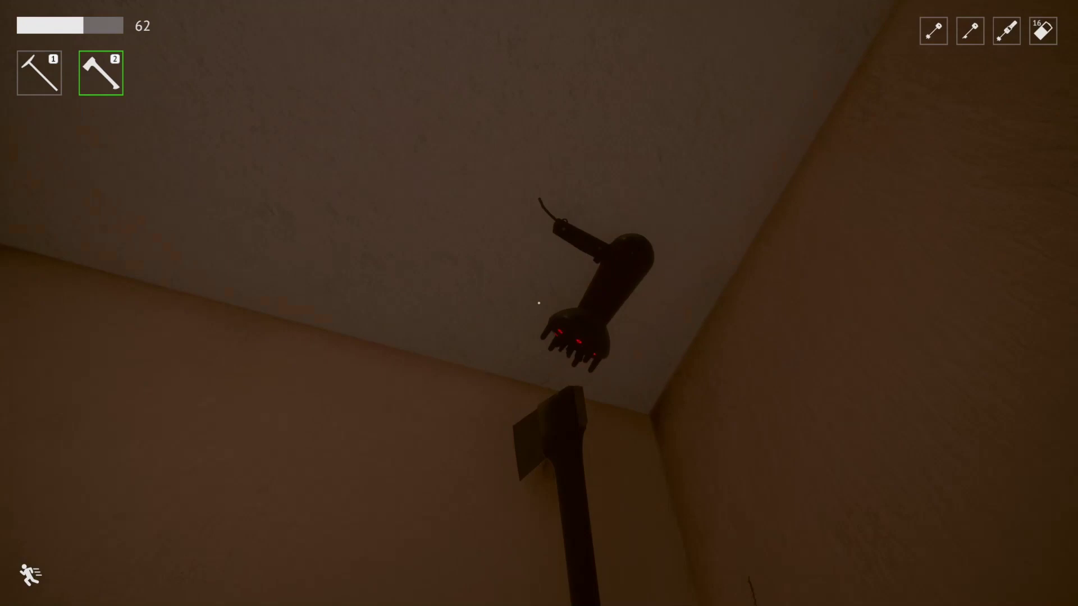
drag(539, 303, 539, 304)
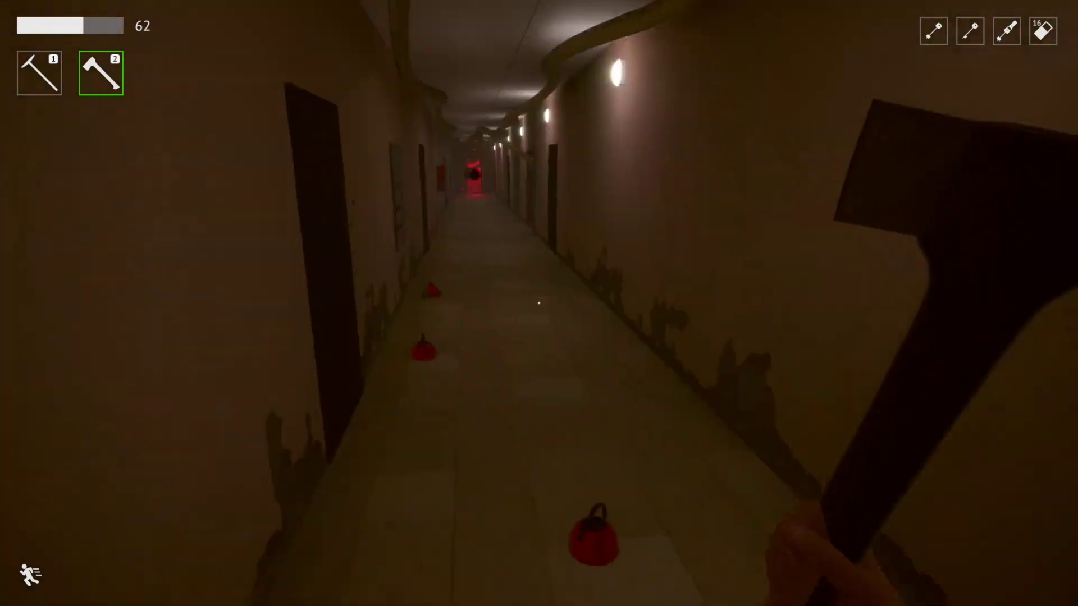
key(w)
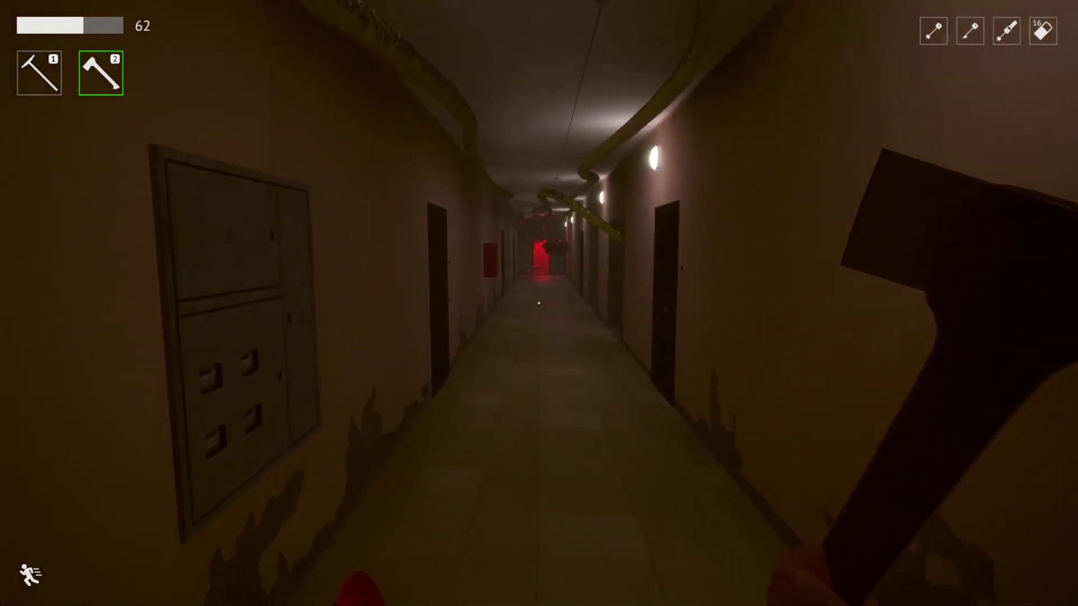
key(w)
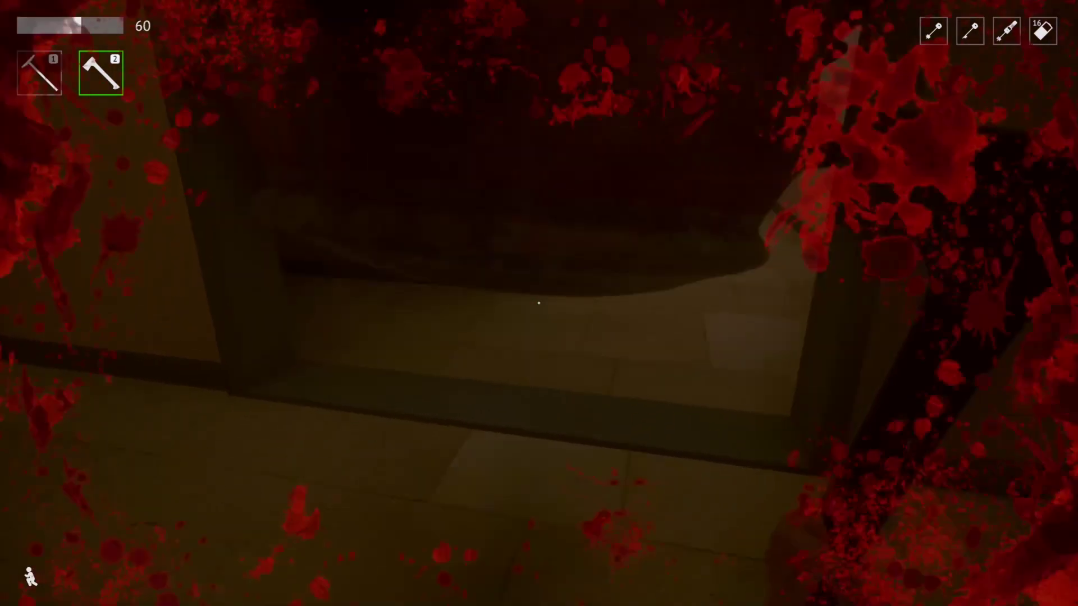
Strike the sawblade creature with the axe, then turn back and move past it
drag(540, 304, 539, 127)
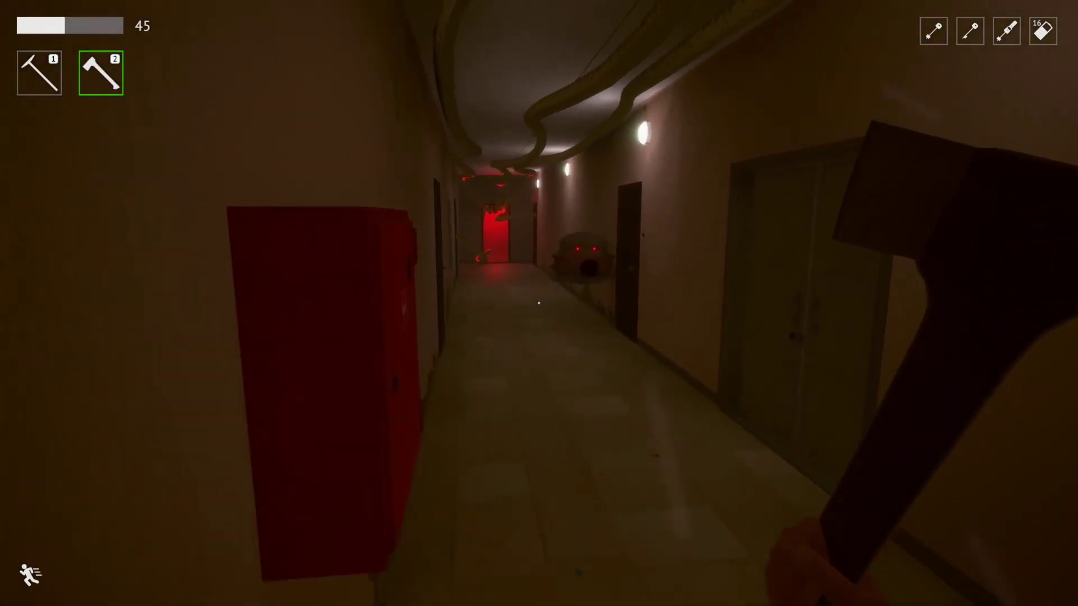
click(539, 303)
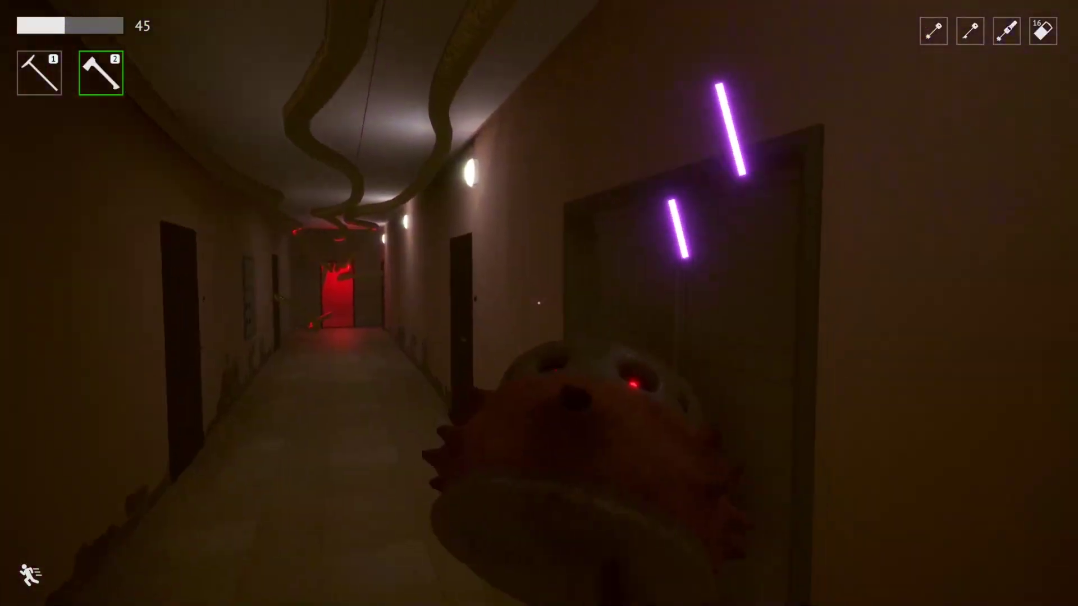
drag(539, 303, 421, 253)
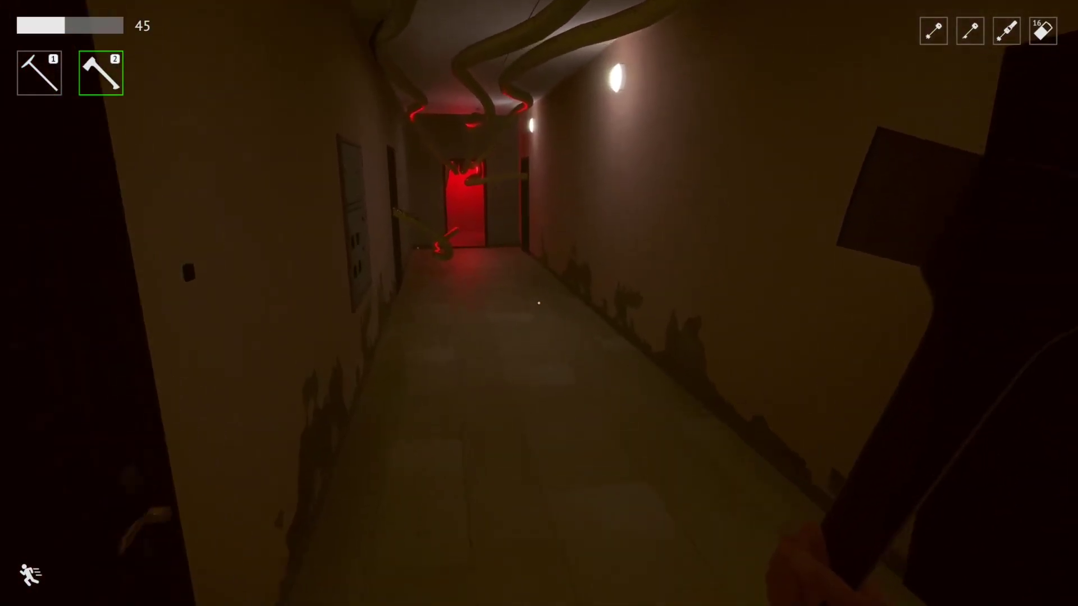
drag(539, 304, 252, 168)
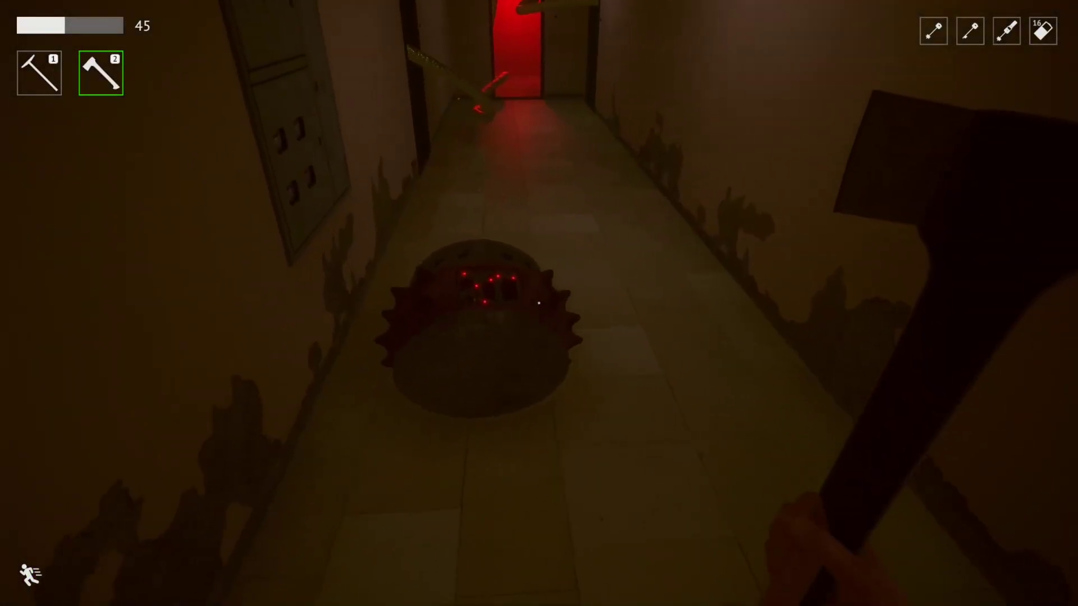
key(w)
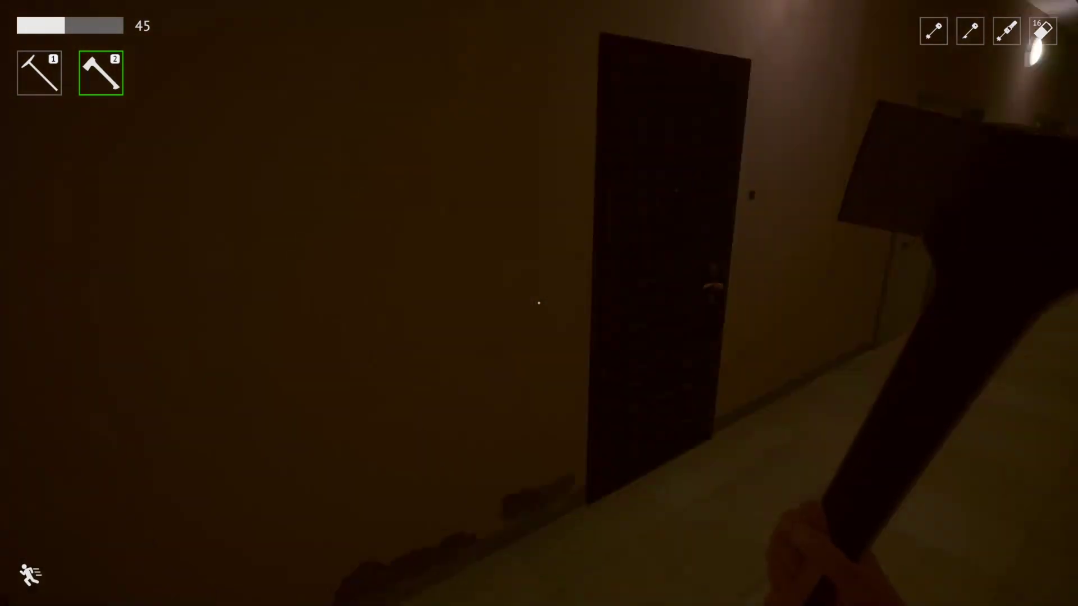
Slip past the rolling spiked ball and through the open doorway down to the stair landing
key(w)
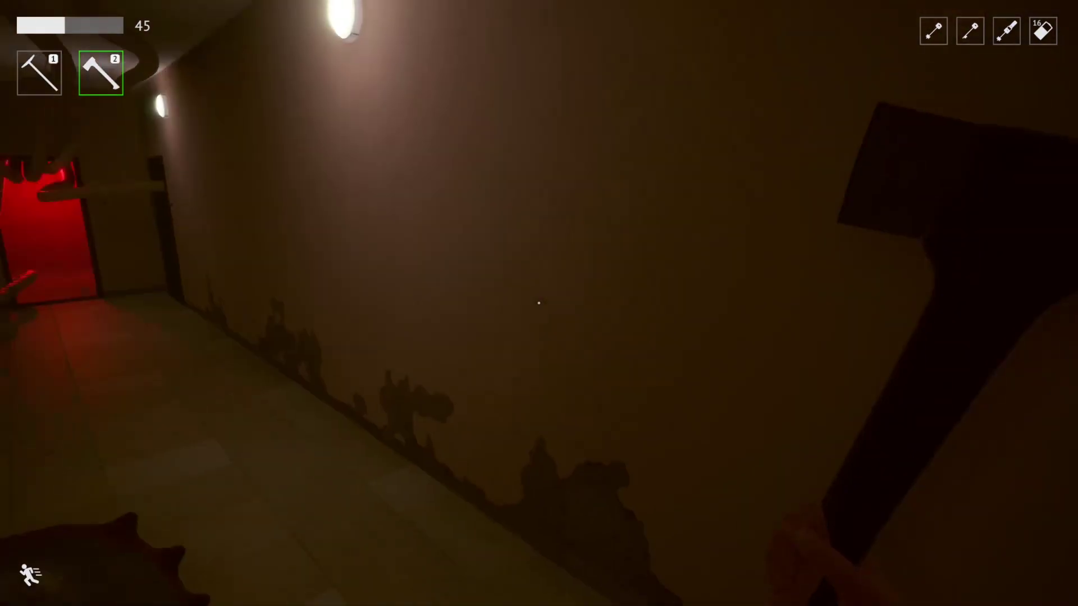
key(w)
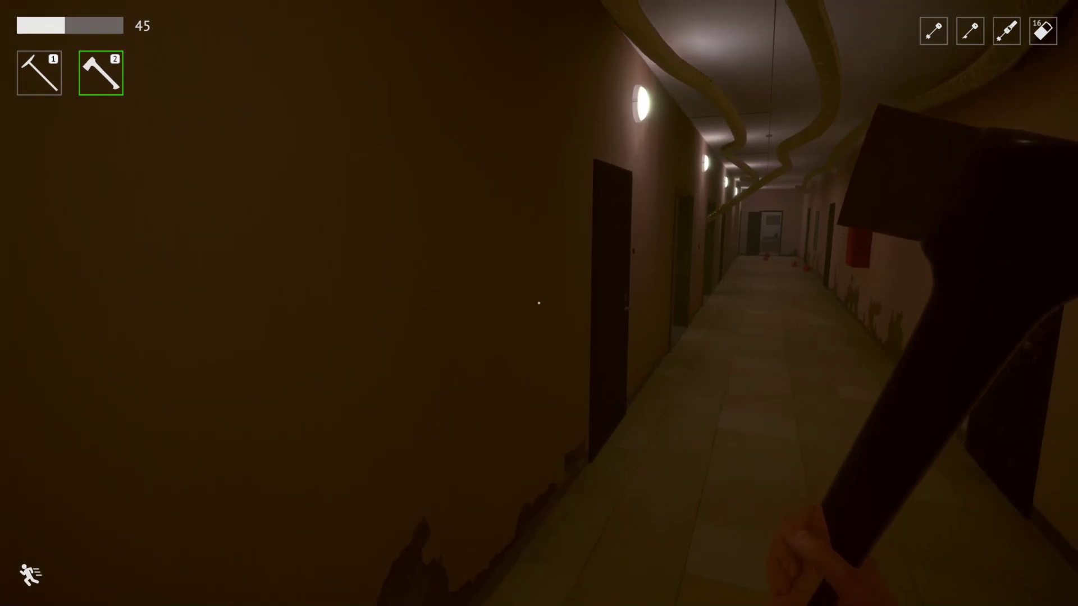
key(w)
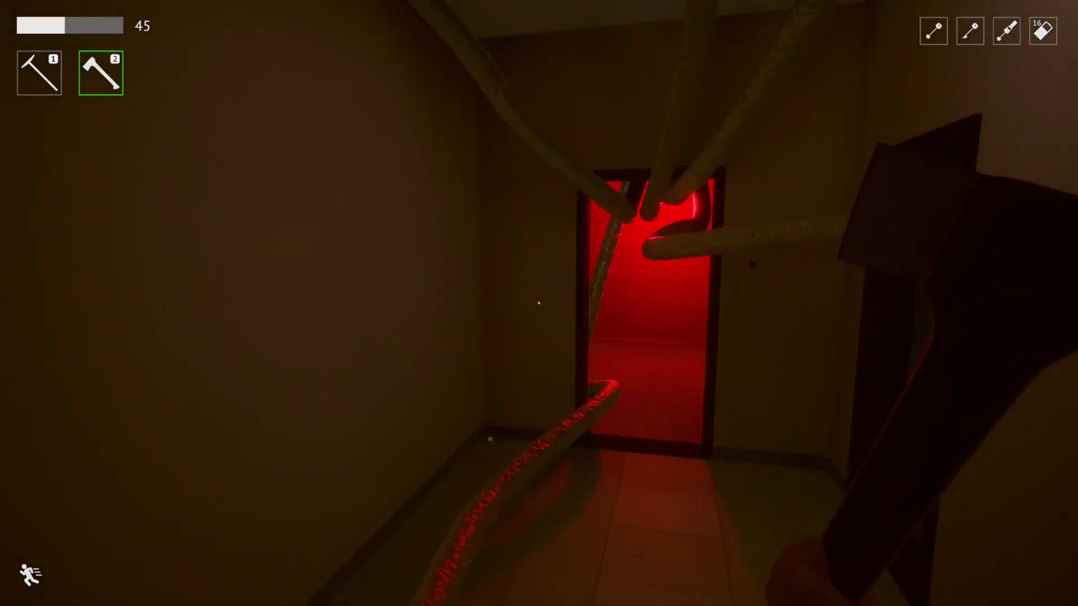
key(w)
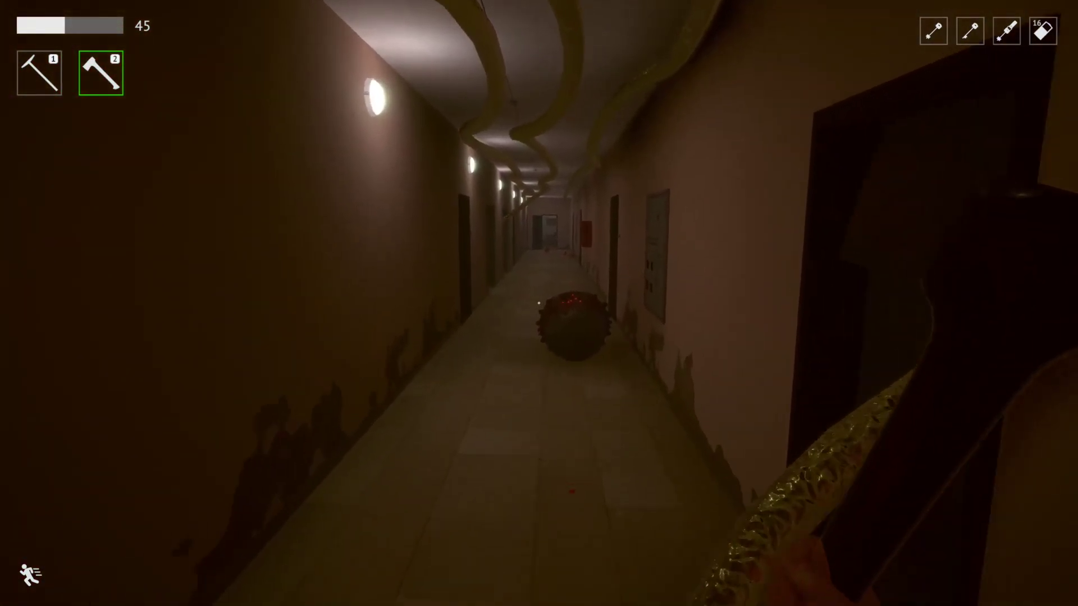
key(w)
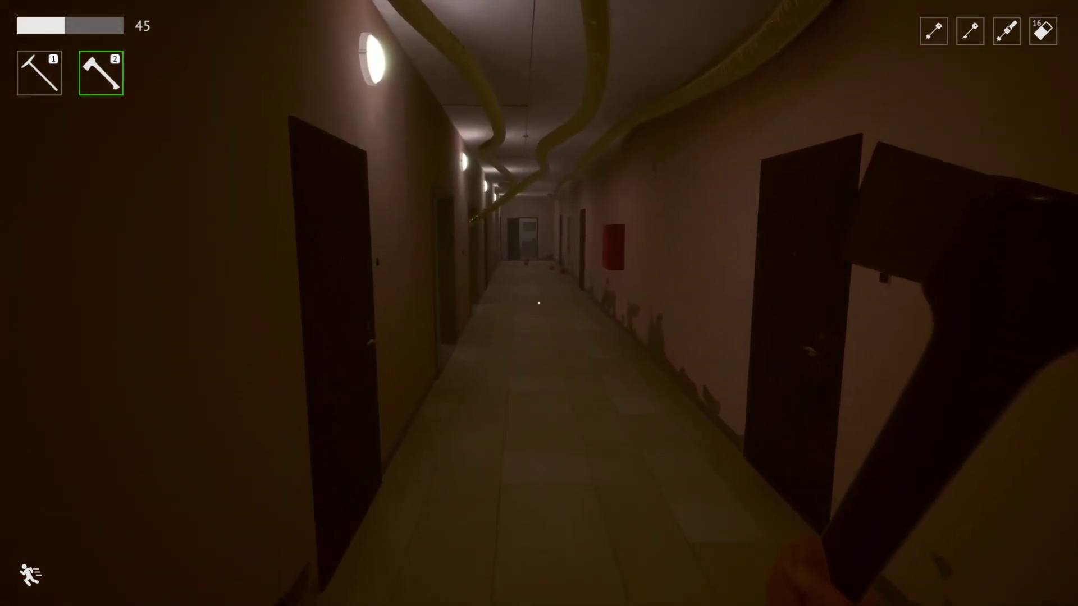
key(w)
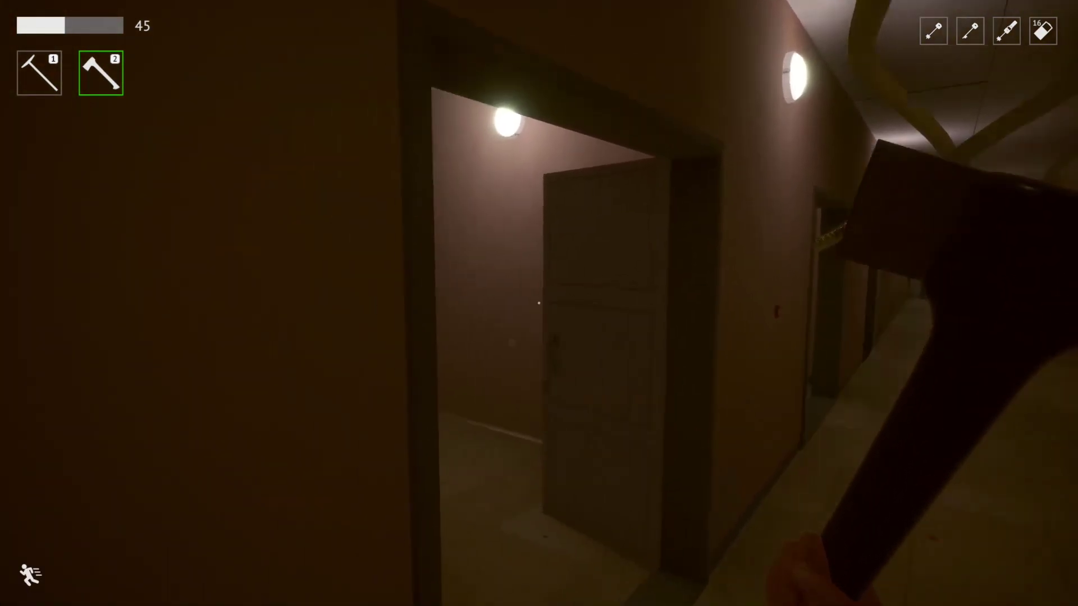
key(w)
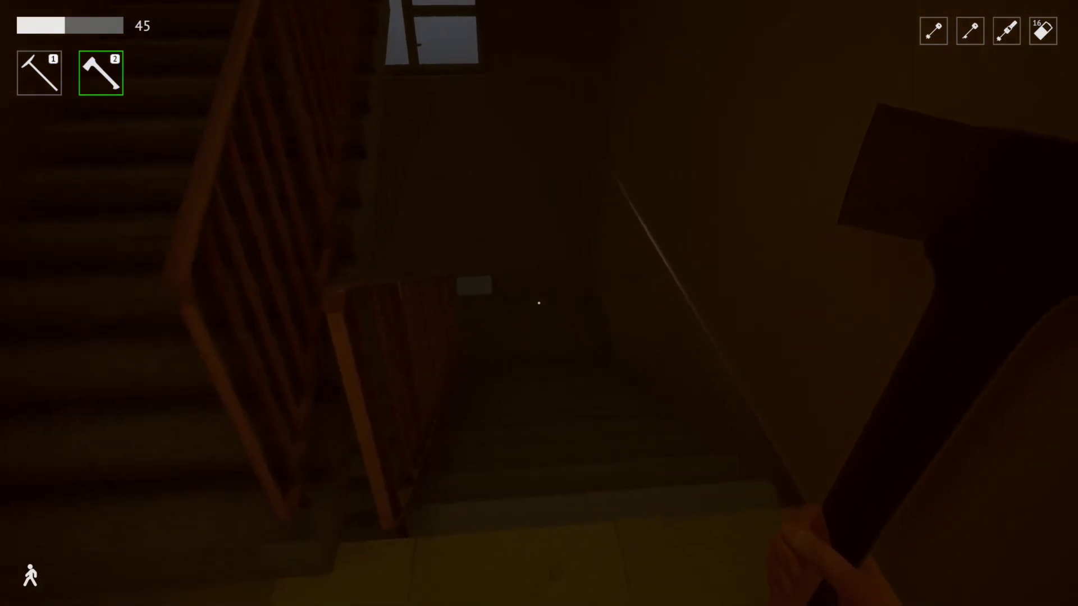
key(w)
key(w)
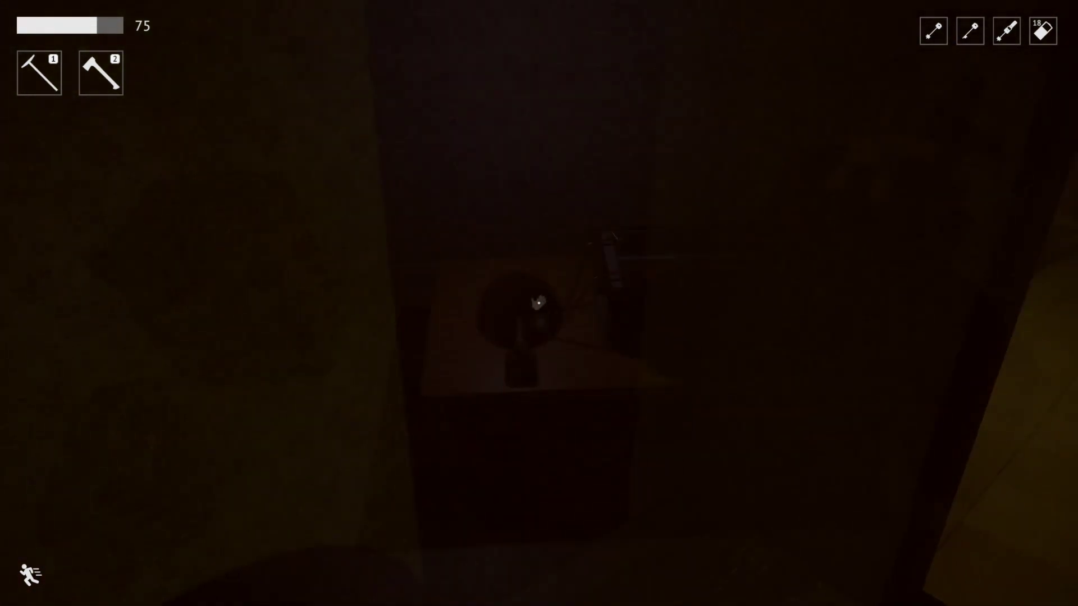
Switch on the desk lamp in the wallpapered room
click(539, 303)
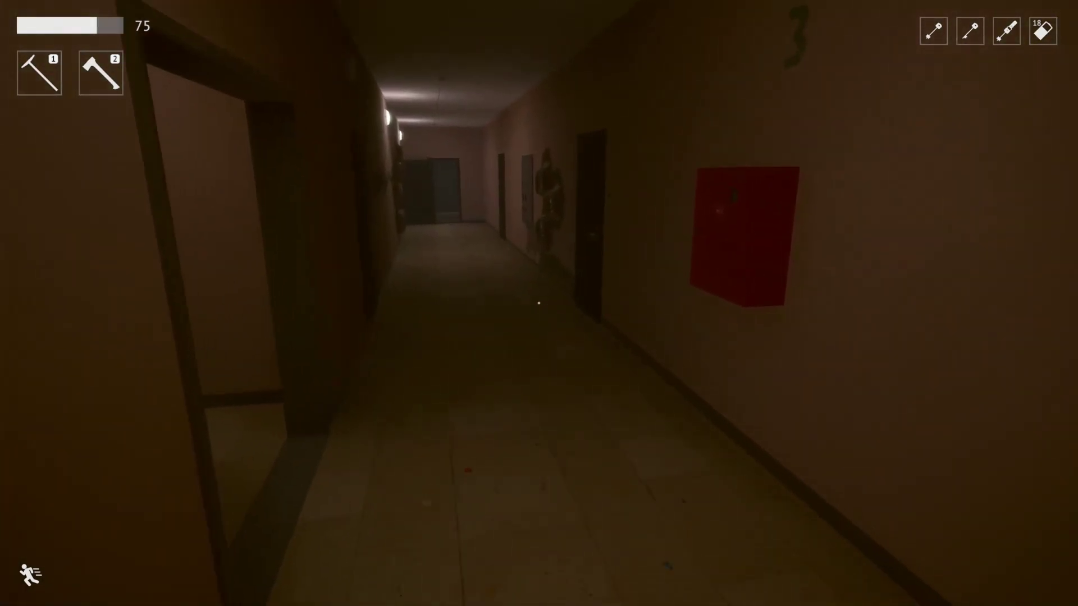
Walk the floor-3 corridors into the dark pentagram room and pick up the yellow item
key(w)
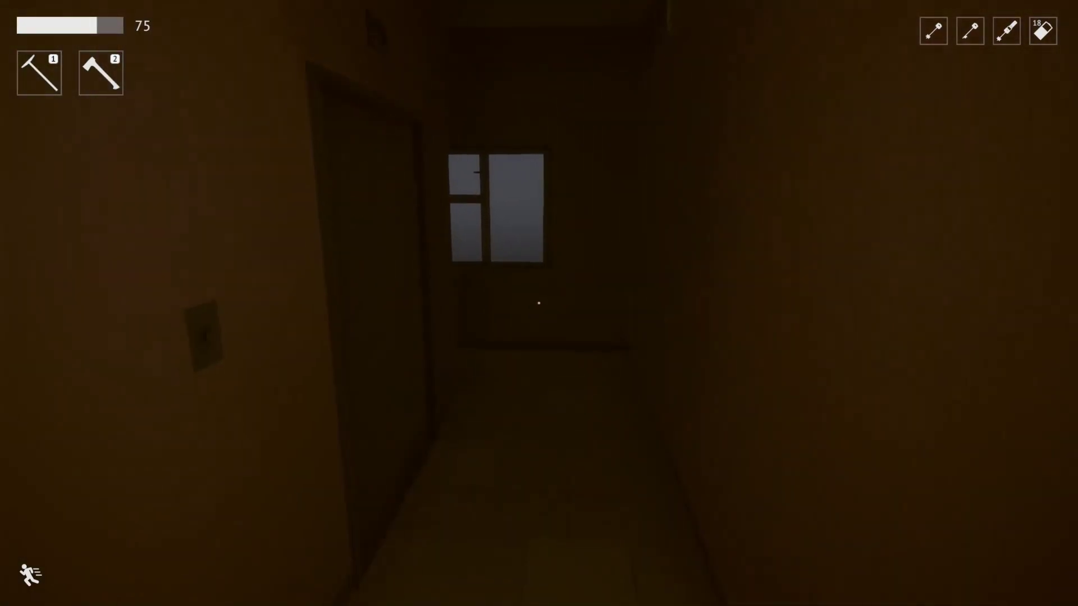
key(w)
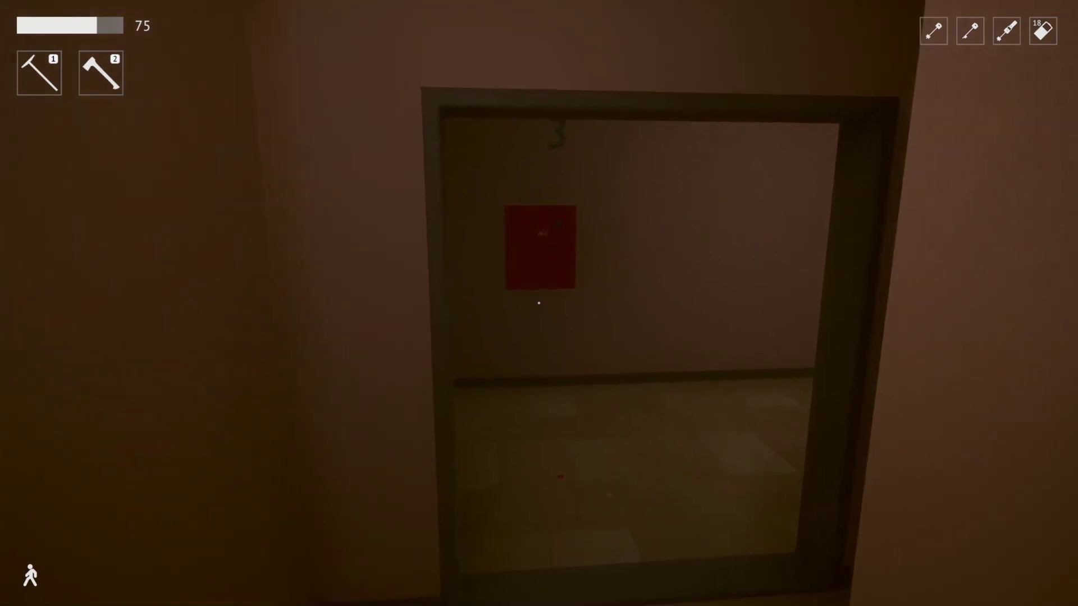
key(w)
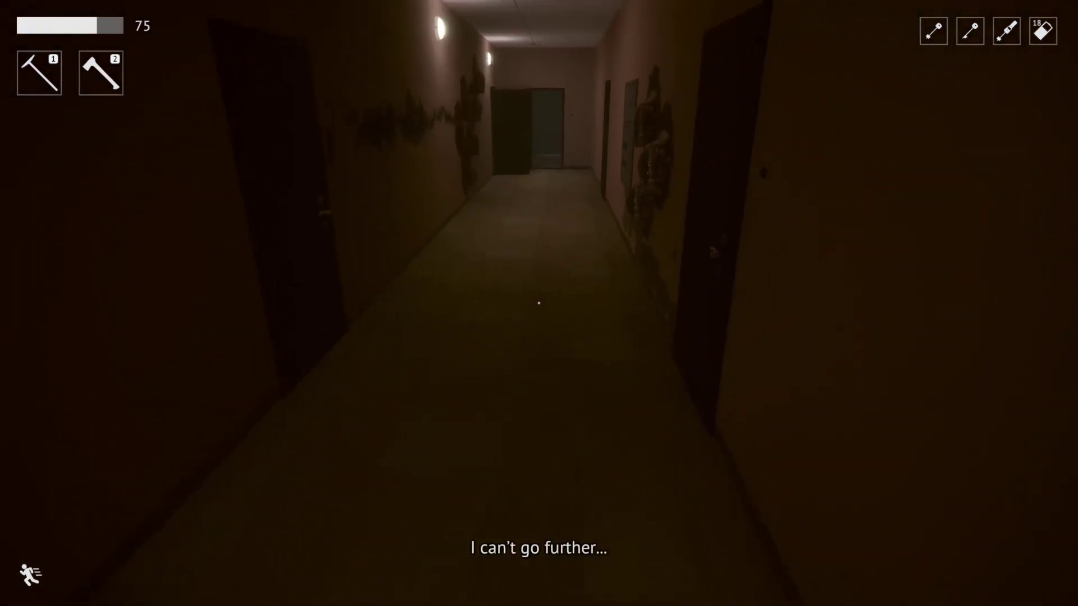
key(w)
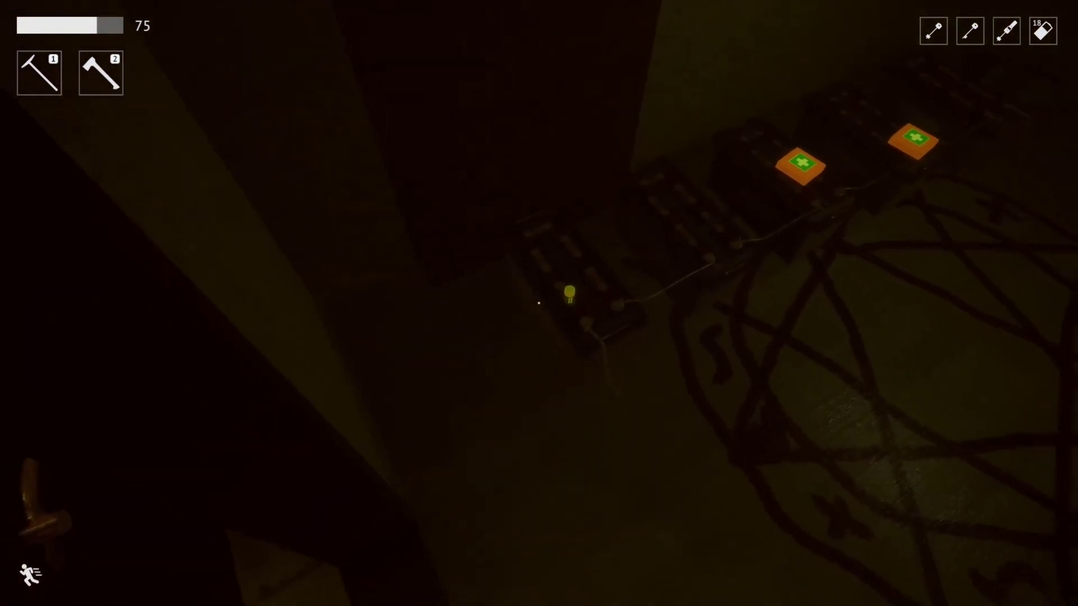
key(e)
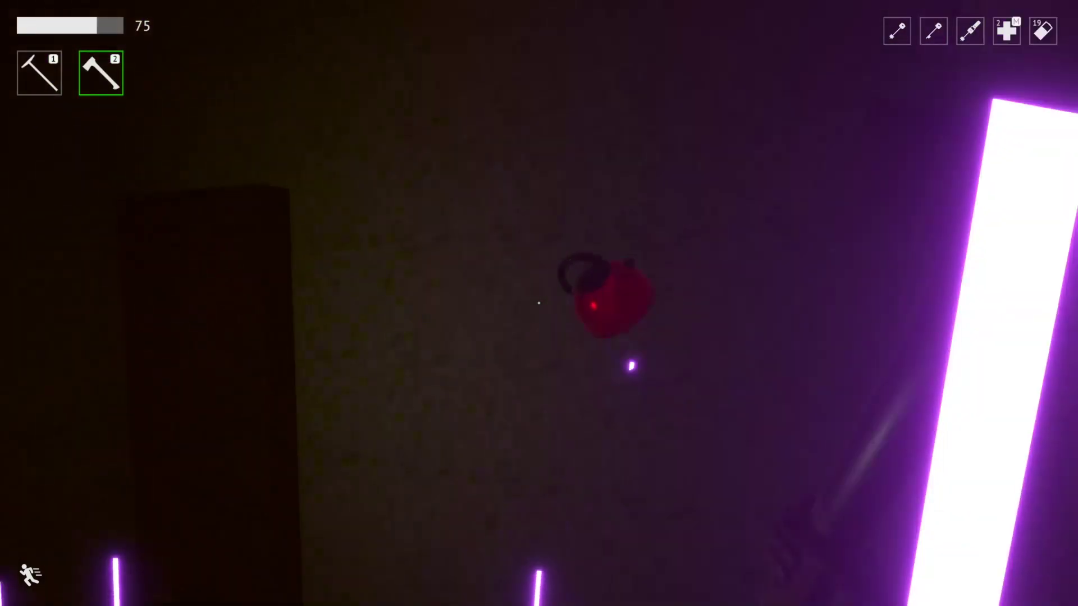
click(539, 304)
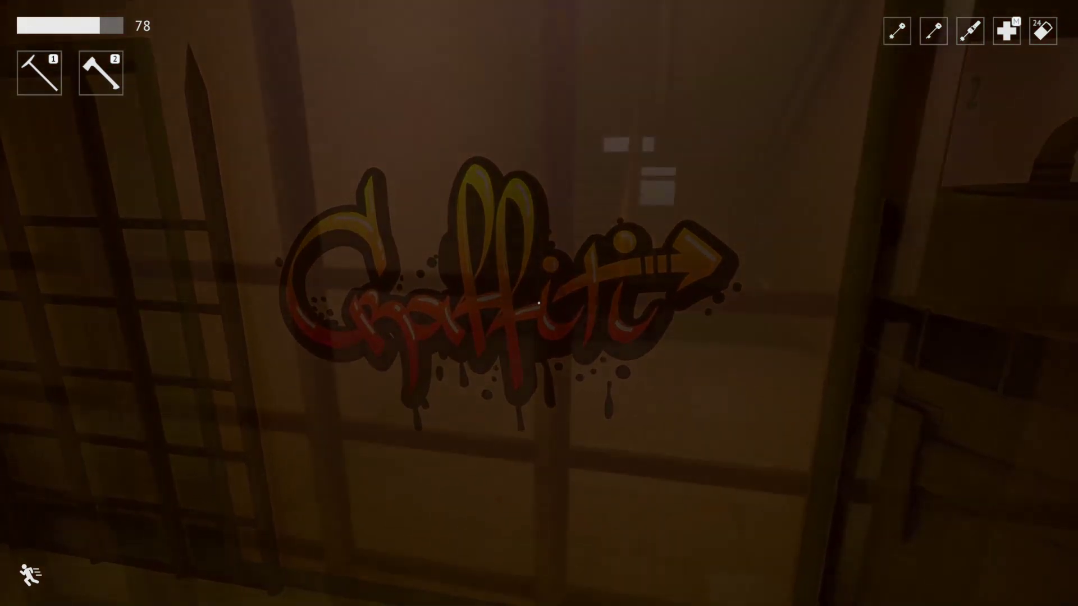
Walk down the graffiti corridor until the red-eyed spiked robot appears ahead
key(w)
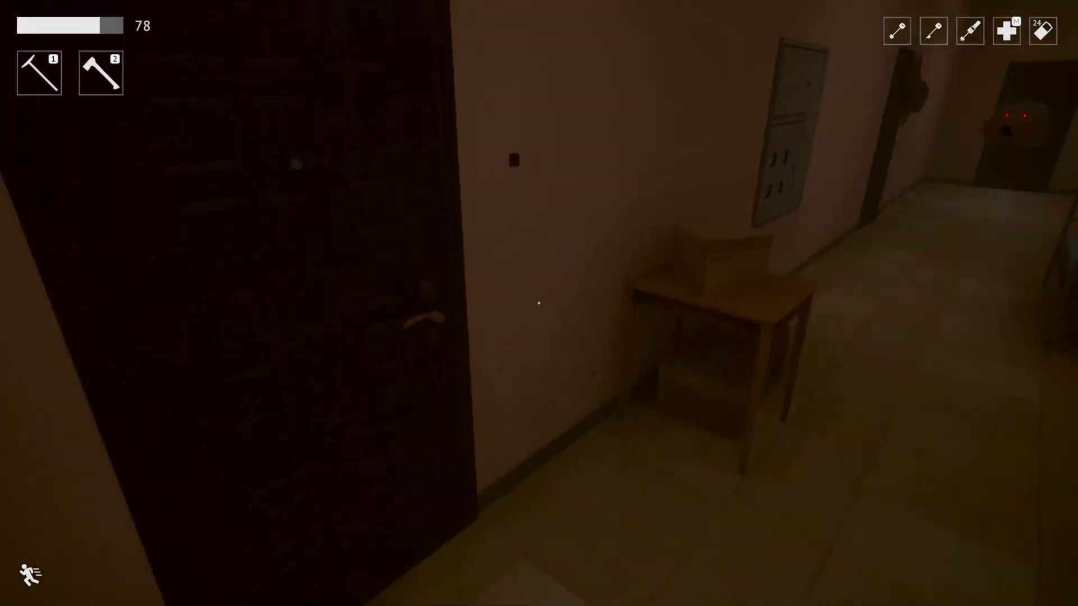
key(w)
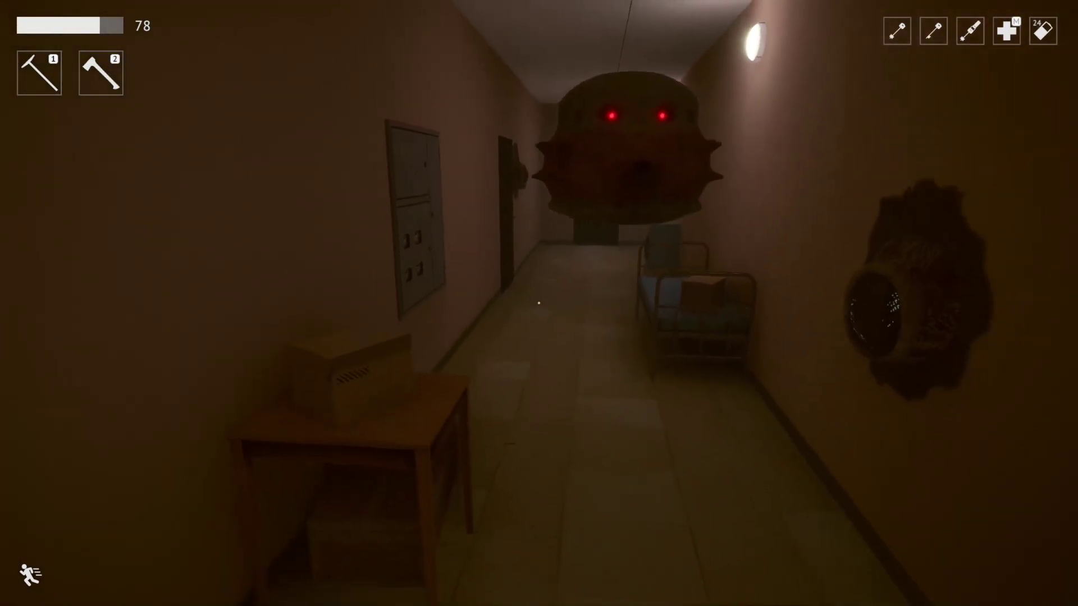
Dodge the flying spiked enemy and advance past the ceiling trap and barred cells
key(w)
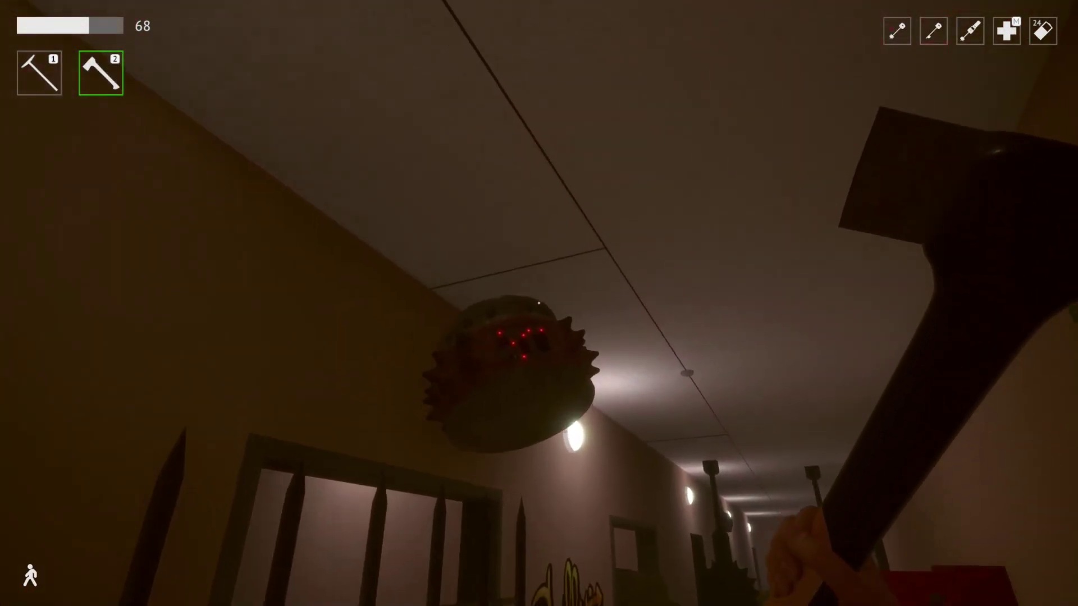
key(w)
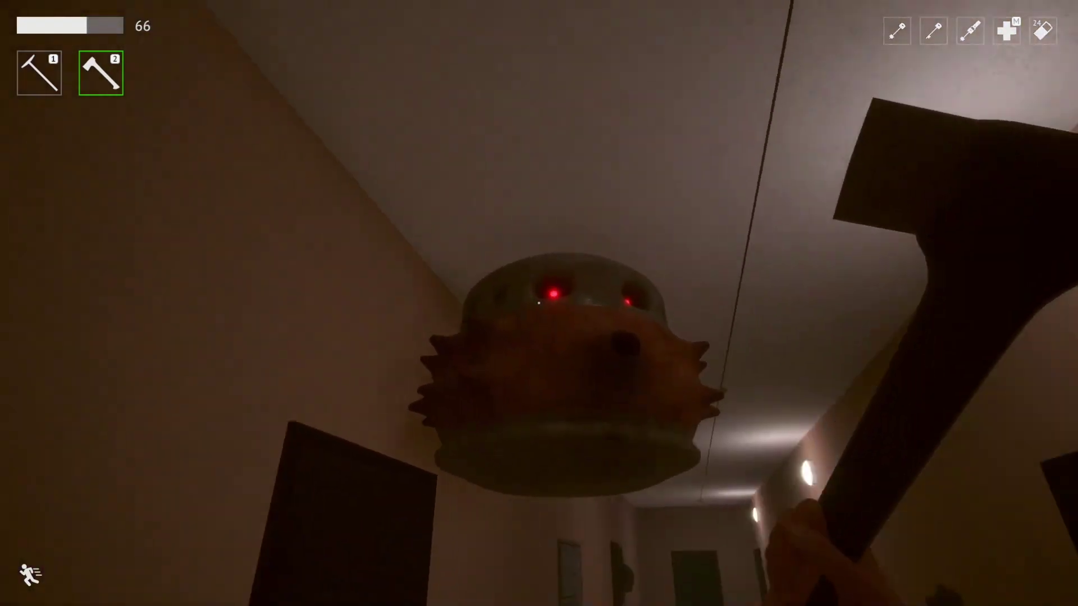
key(s)
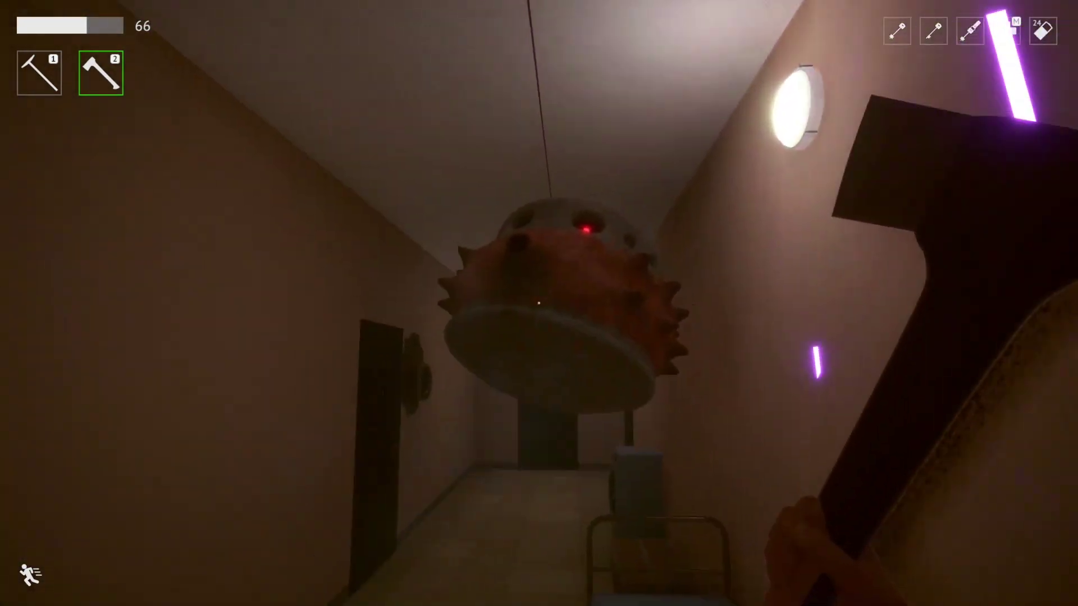
key(w)
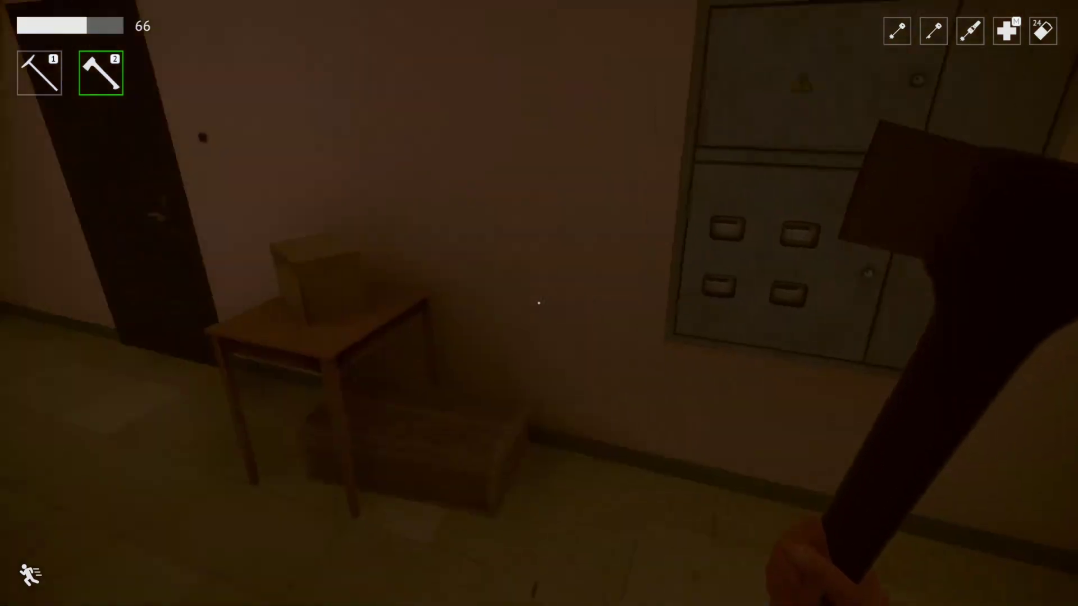
key(w)
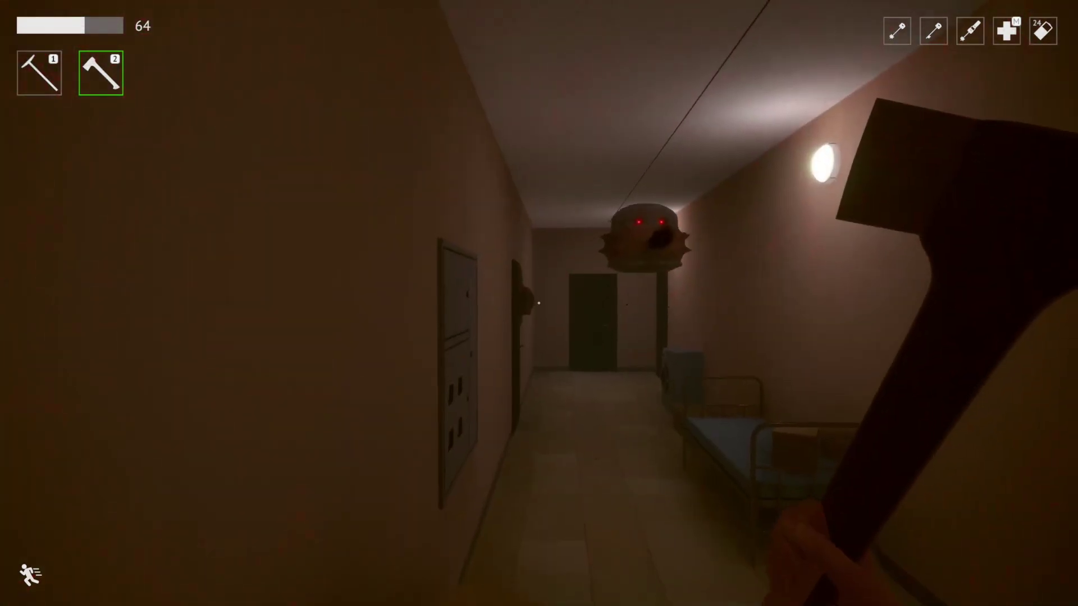
key(w)
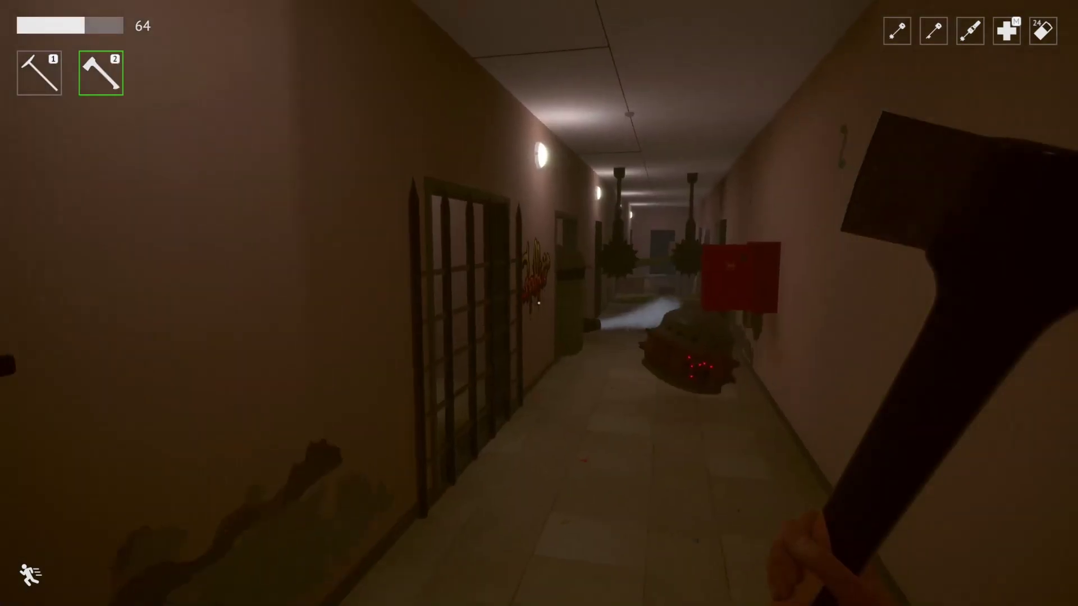
key(w)
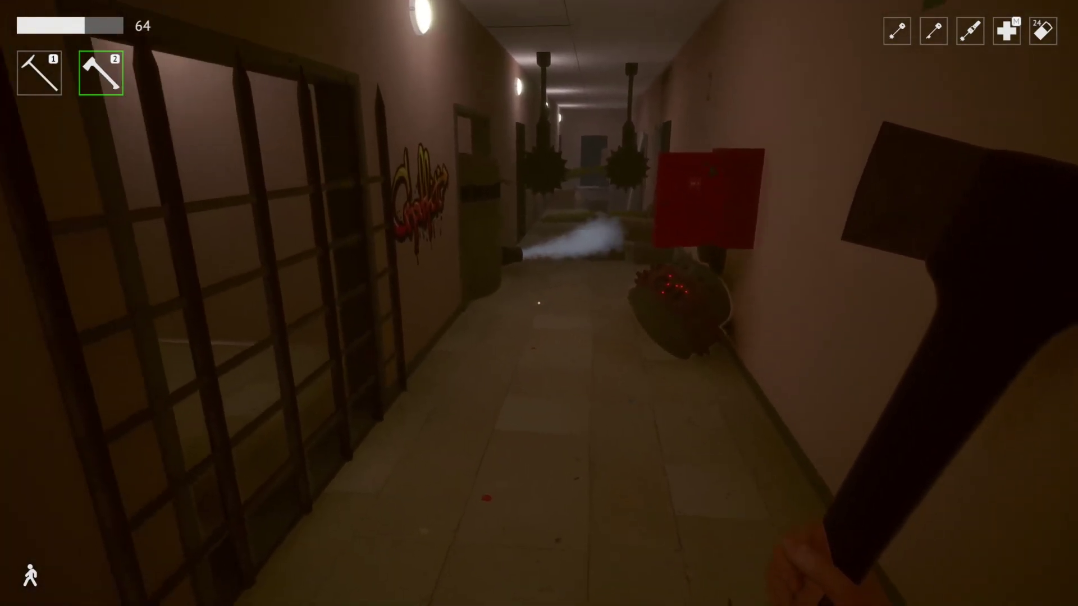
key(w)
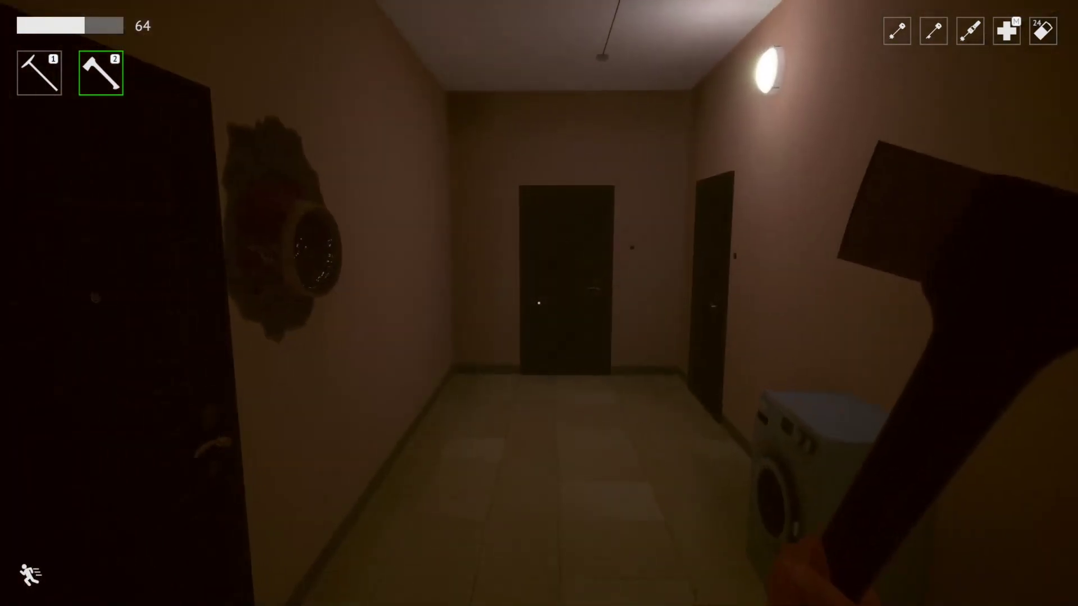
key(w)
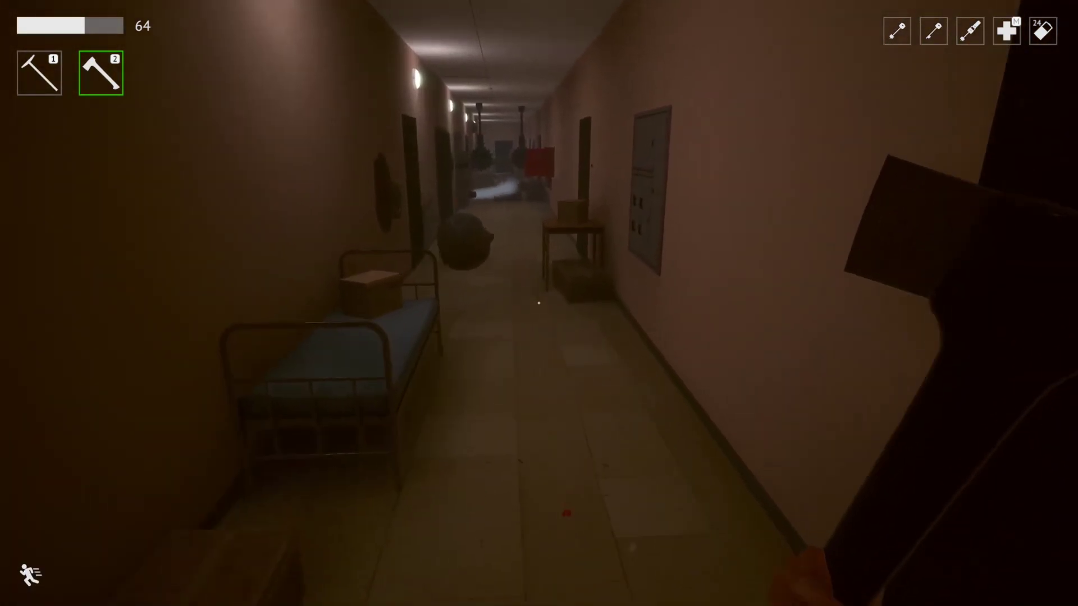
Destroy the spiked sphere enemy with repeated axe swings
click(539, 303)
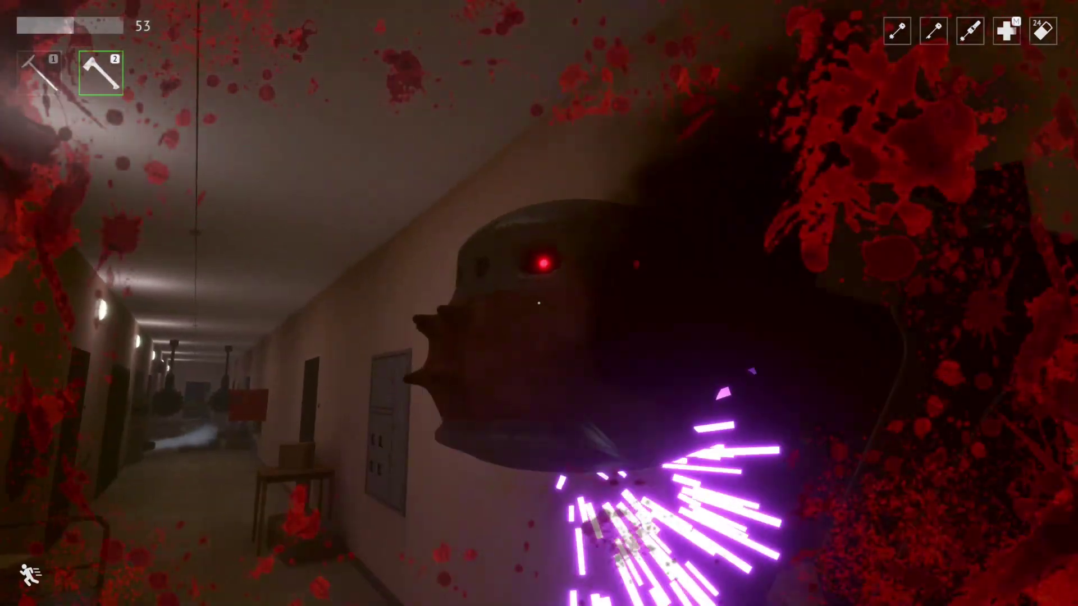
click(539, 303)
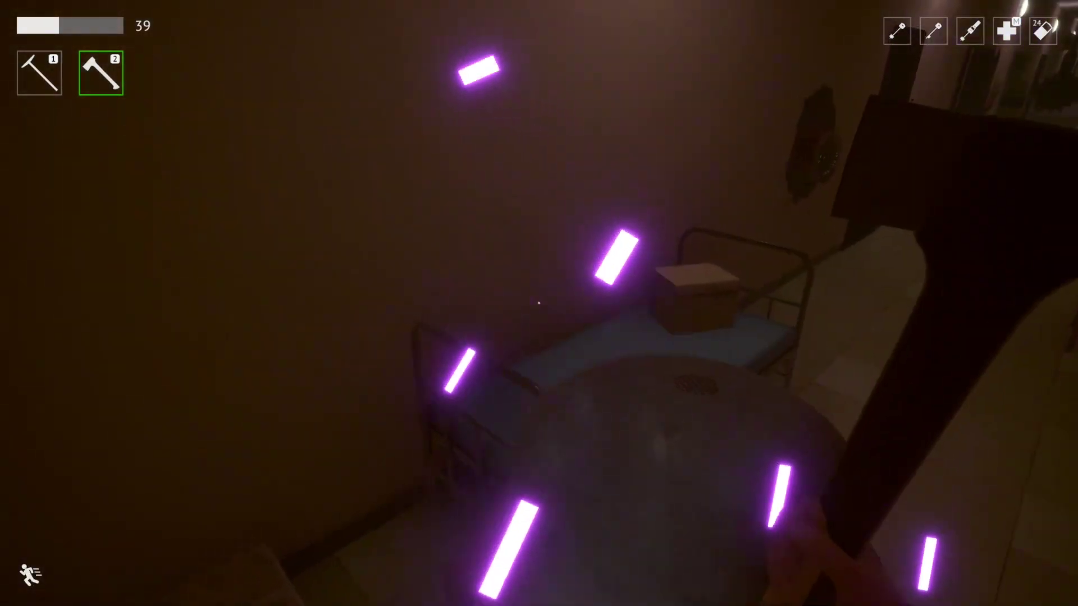
click(539, 303)
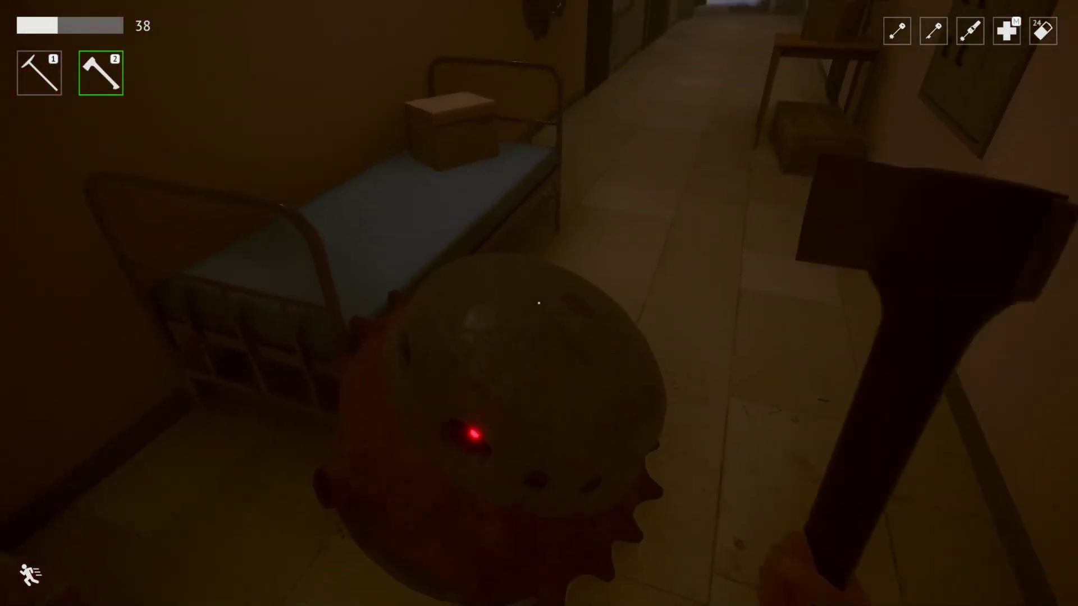
click(539, 303)
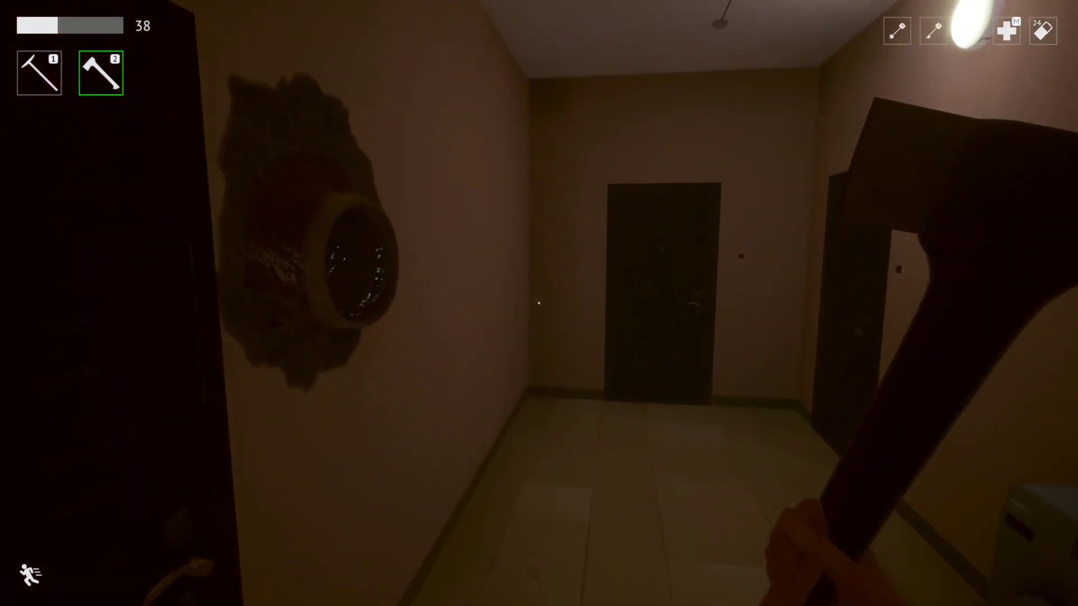
Find the dark side room's door locked, then climb the stairwell
key(w)
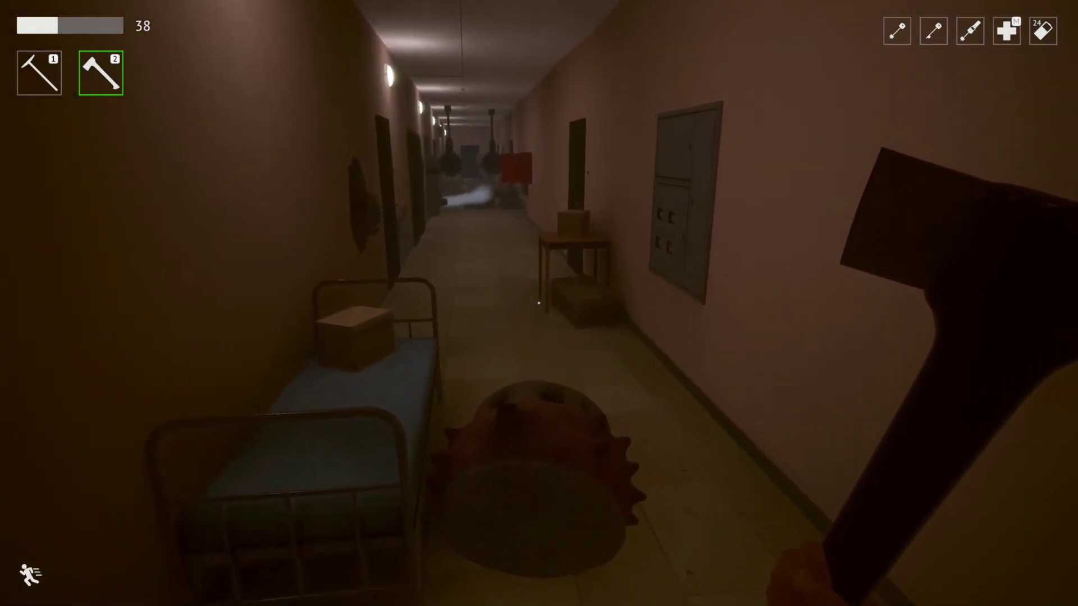
key(w)
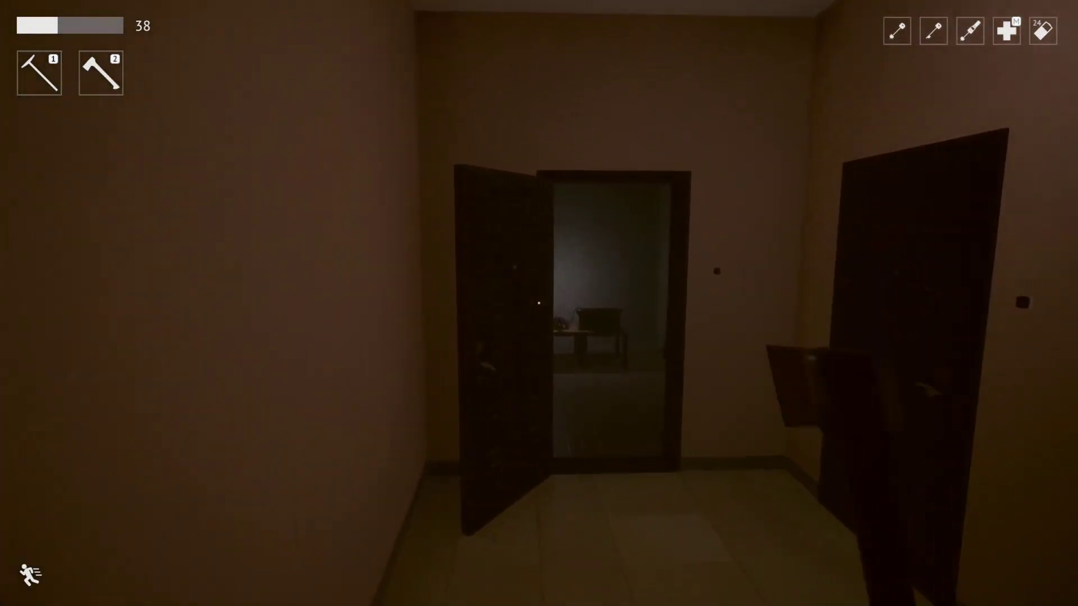
key(w)
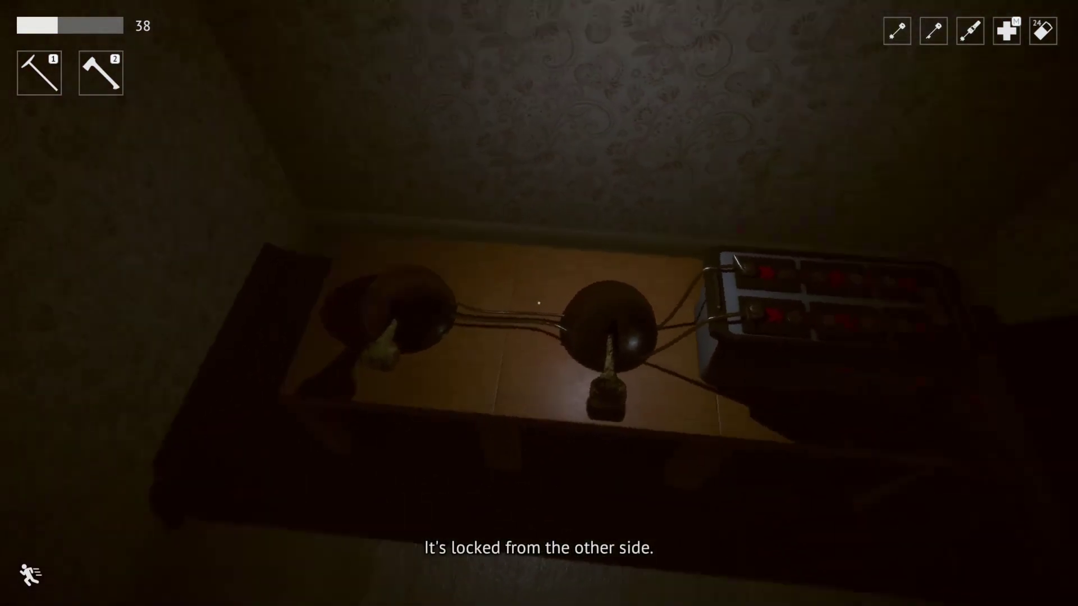
drag(539, 303, 539, 304)
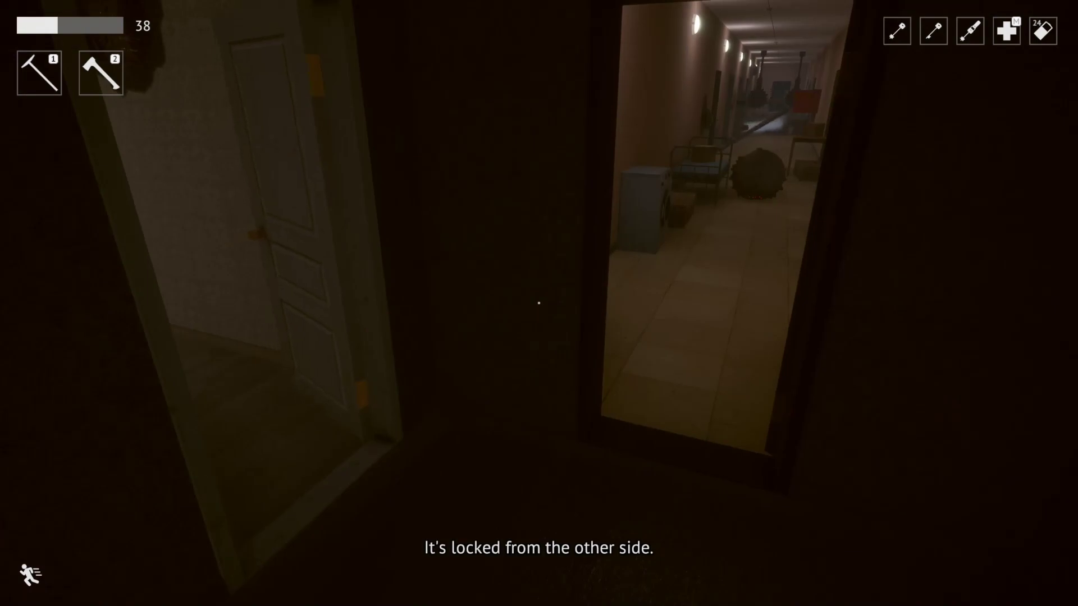
key(w)
key(w)
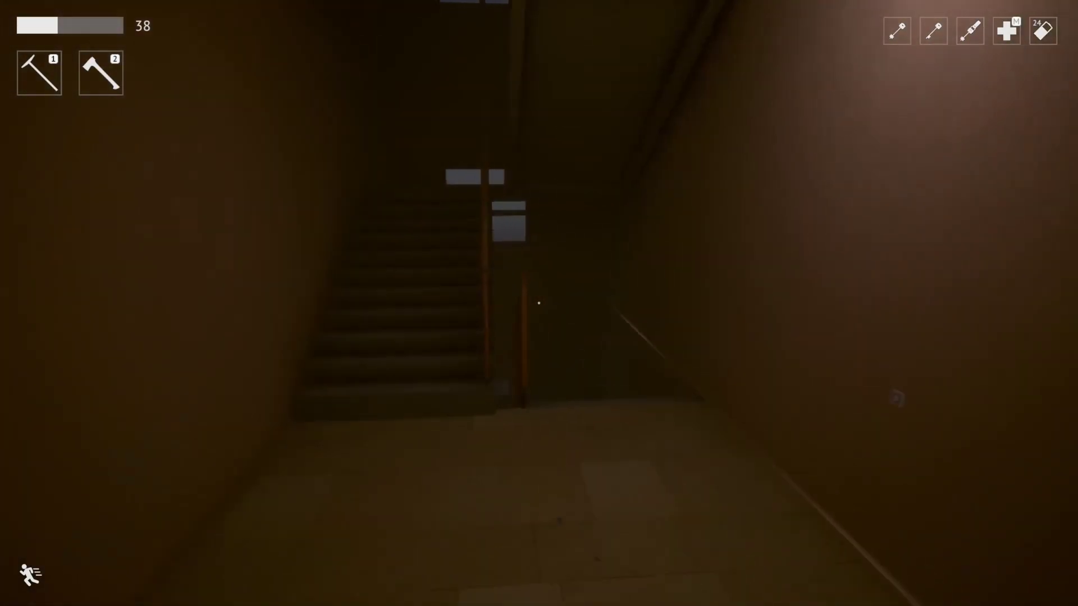
key(w)
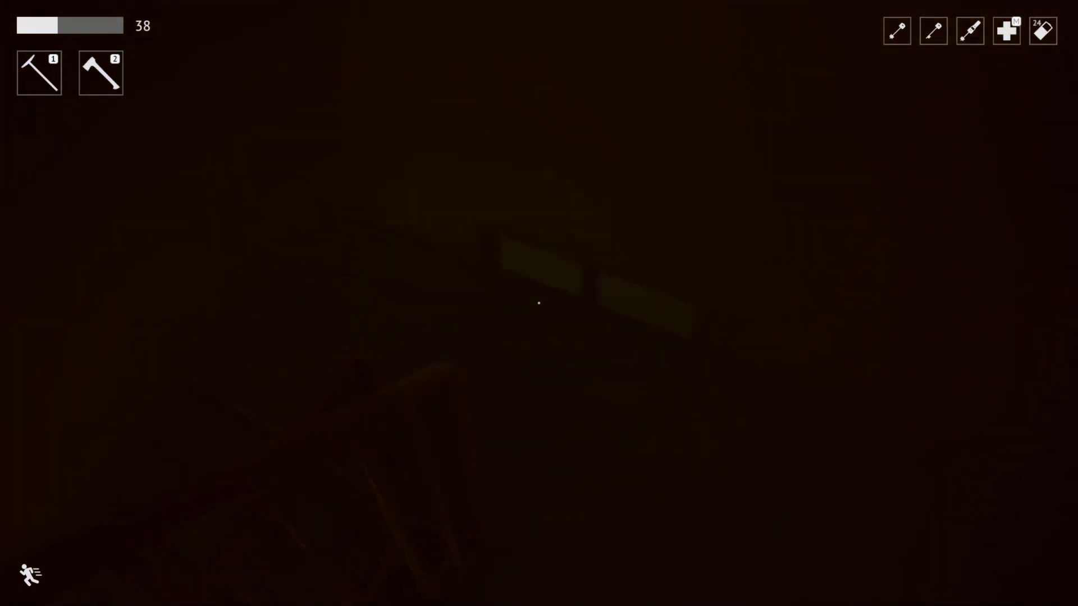
key(w)
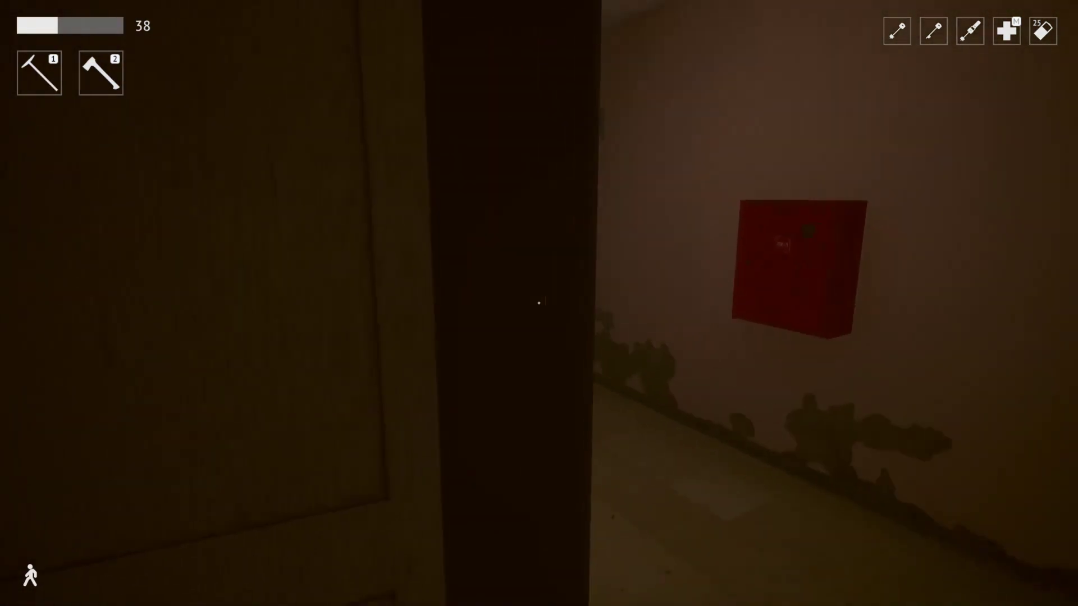
Equip the axe (slot 2) and retreat up the stairwell
key(w)
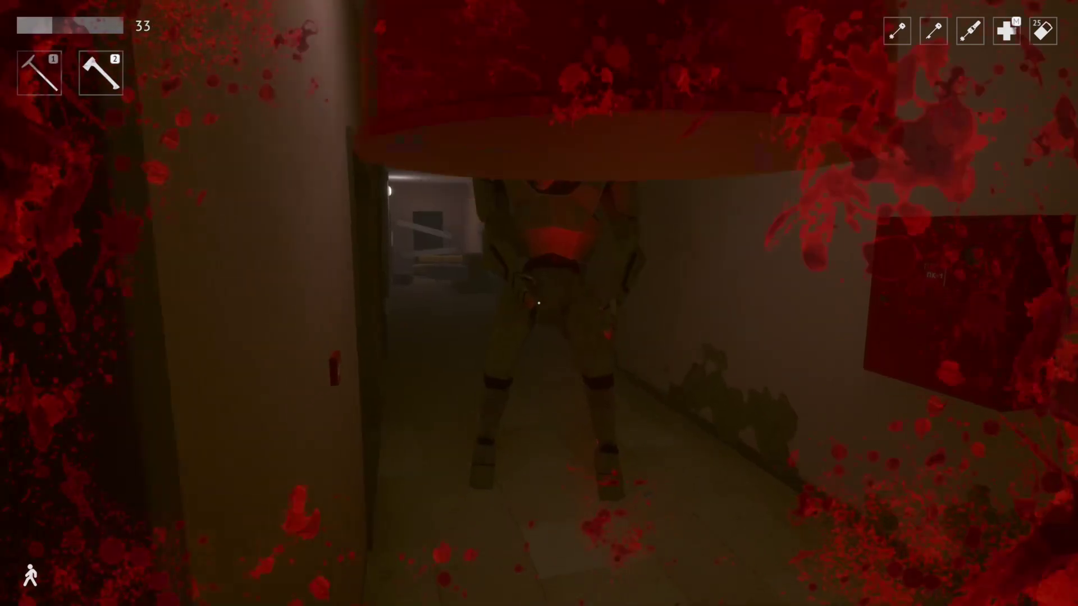
key(w)
key(2)
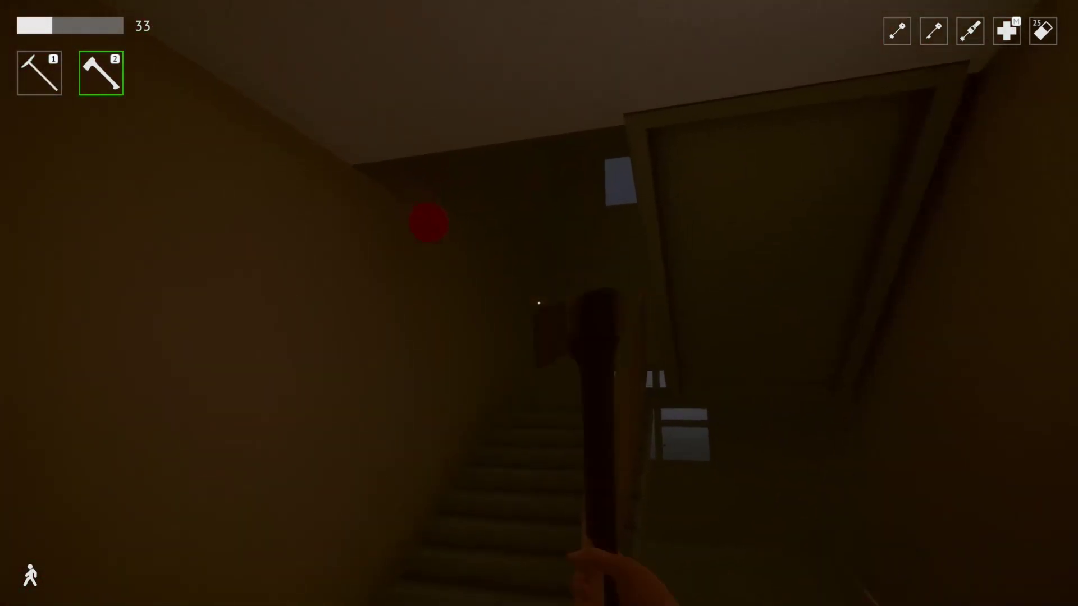
key(w)
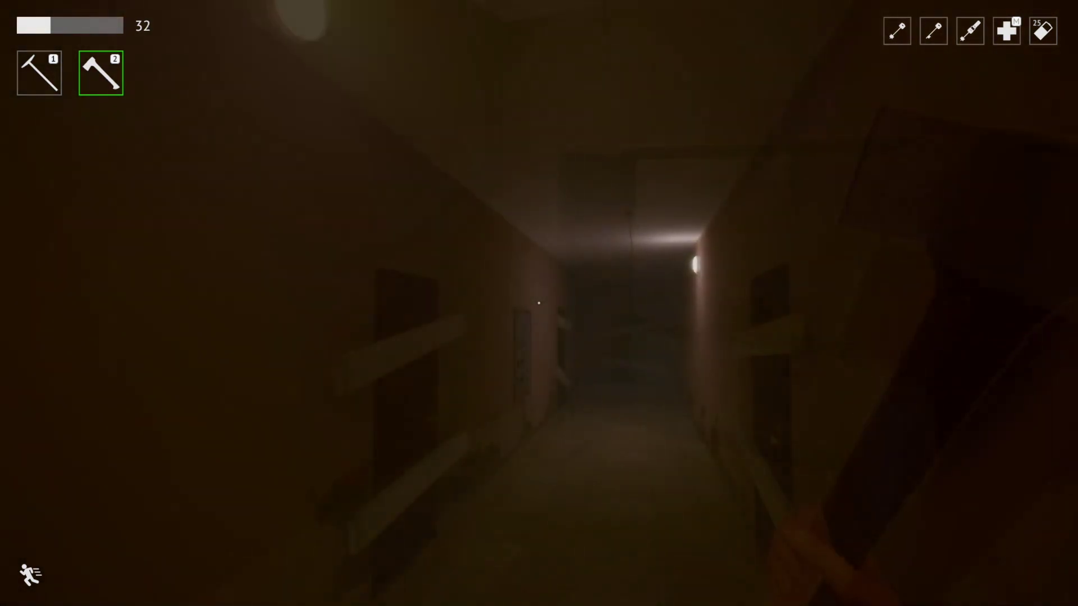
key(w)
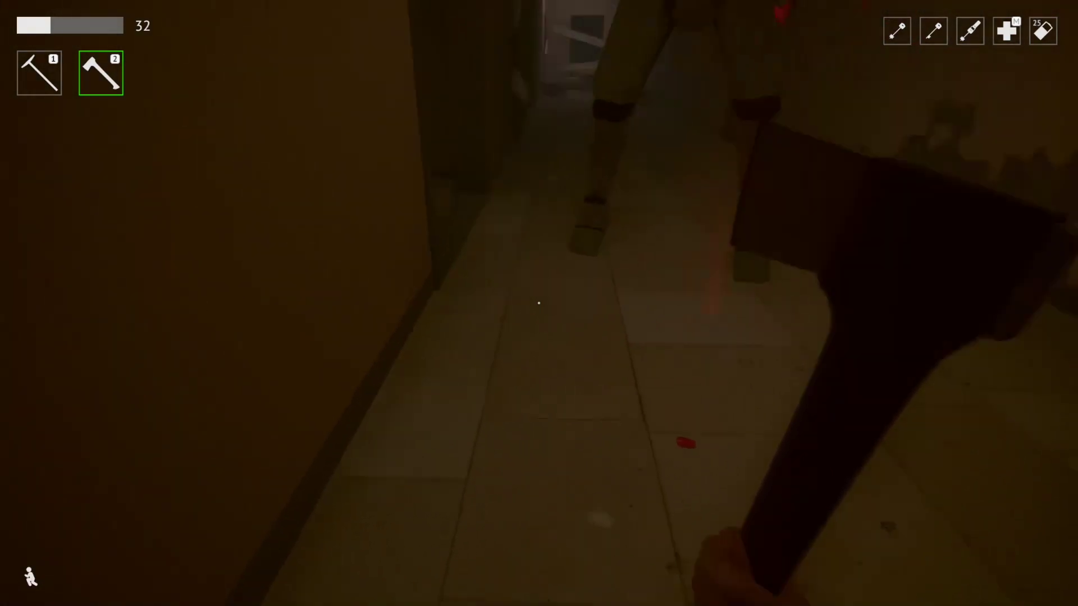
Face the red-eyed robot in the lit corridor until it walks away
key(w)
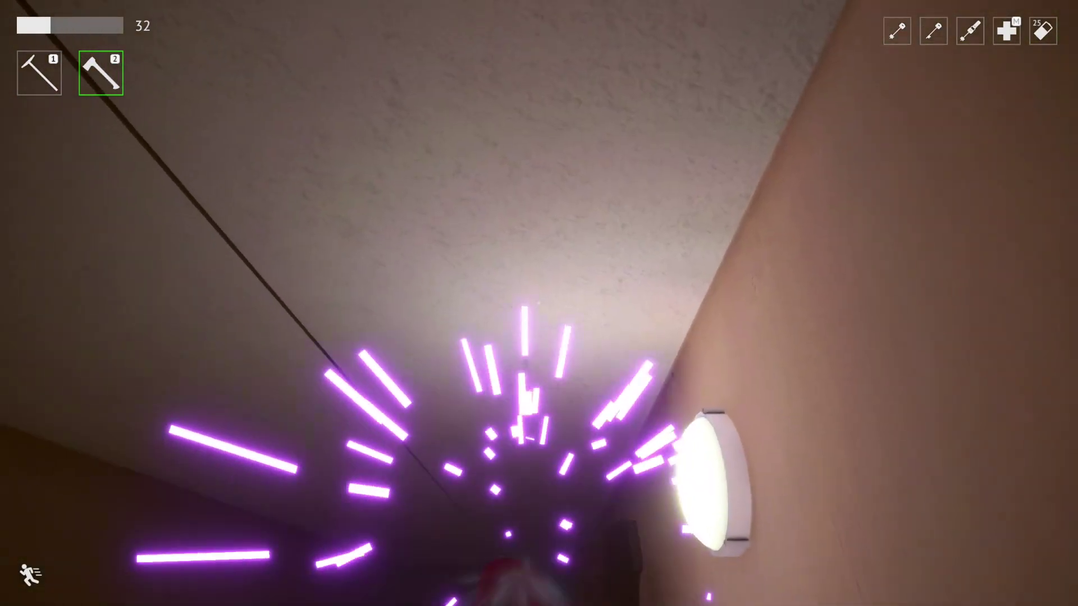
key(w)
key(w)
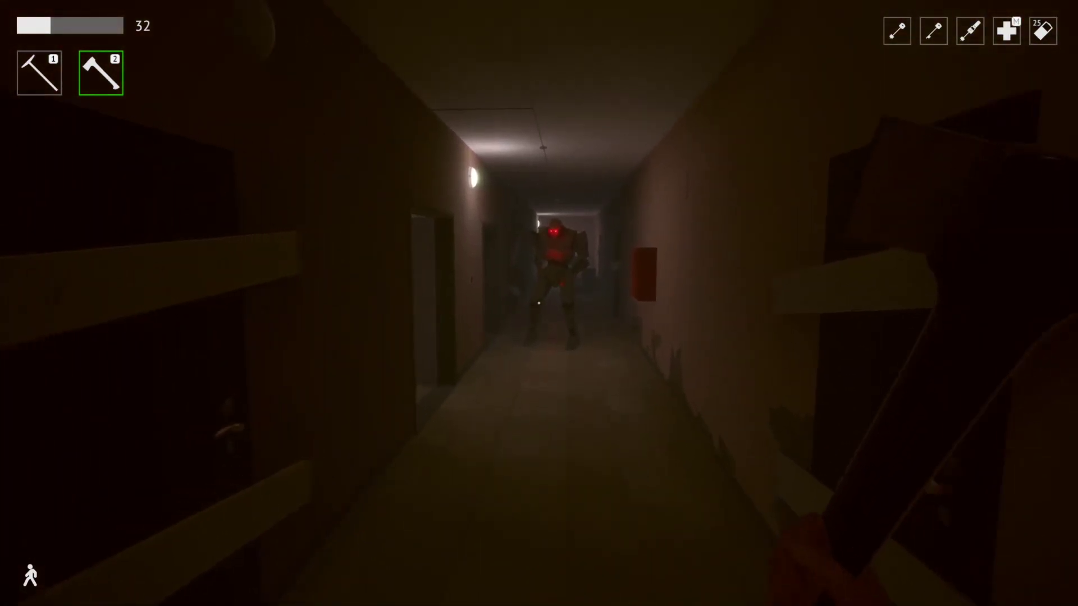
key(w)
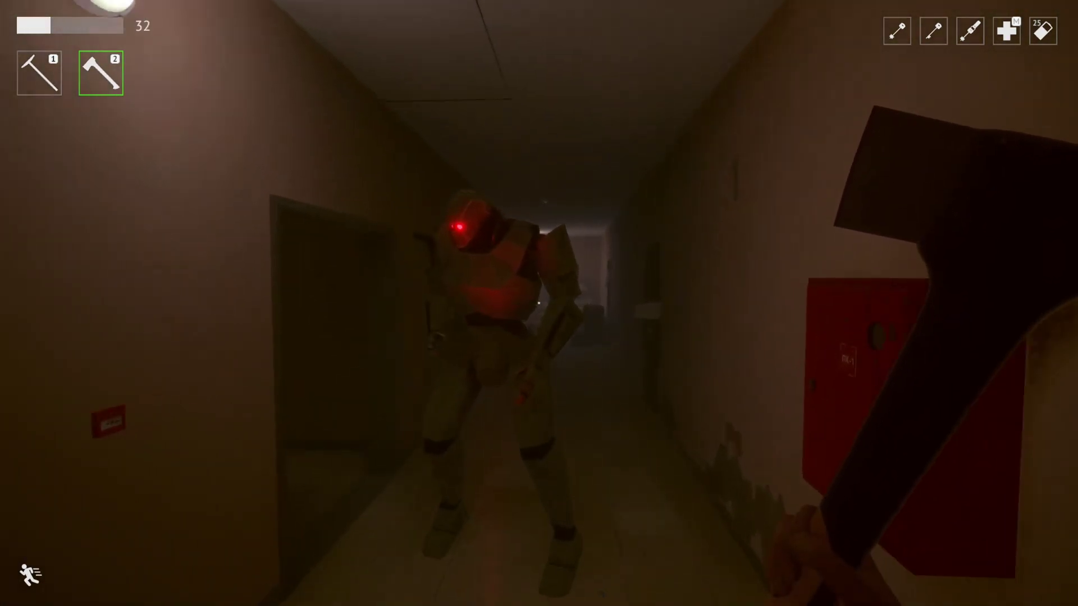
key(w)
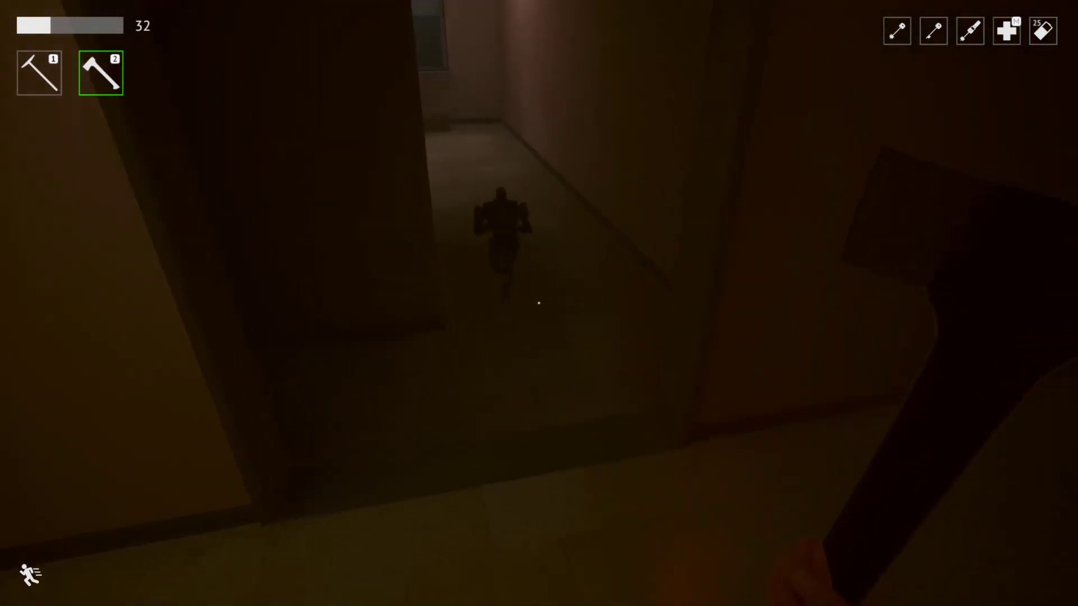
key(w)
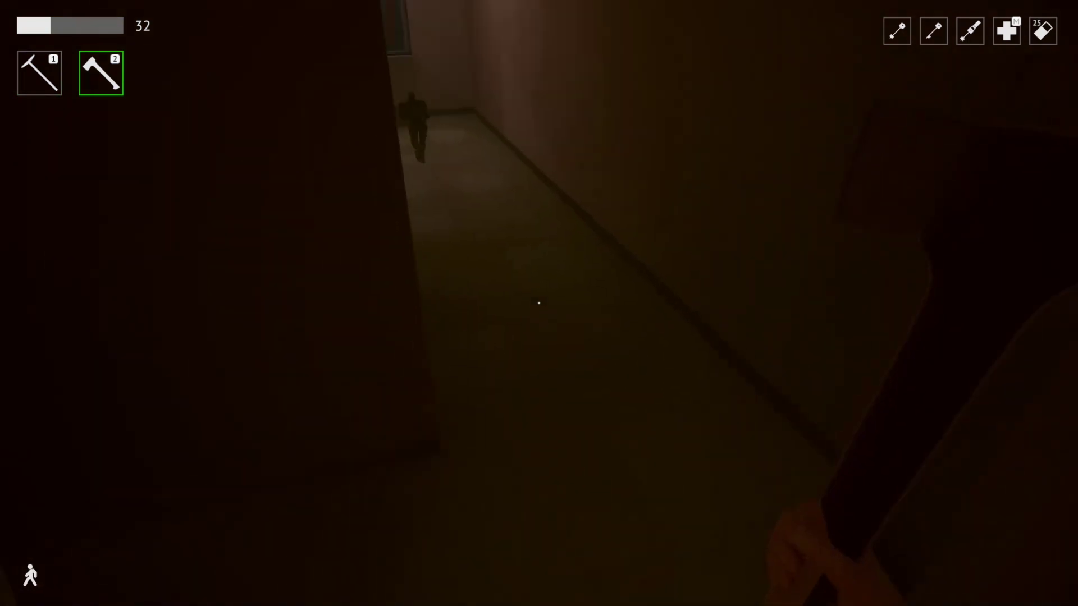
Pass the boarded door and enter the yellow-sofa room
key(w)
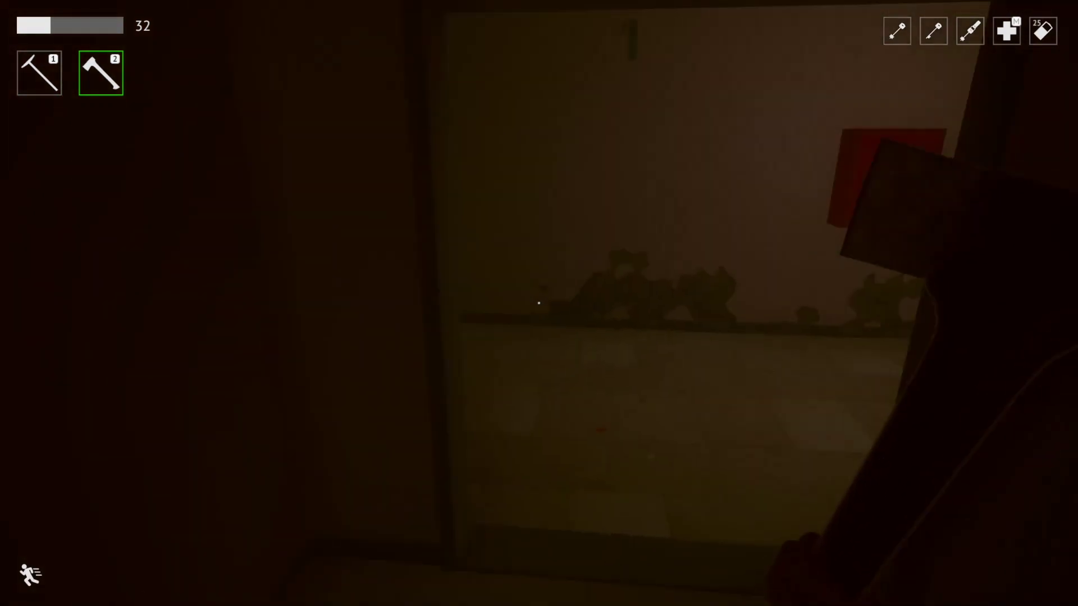
key(w)
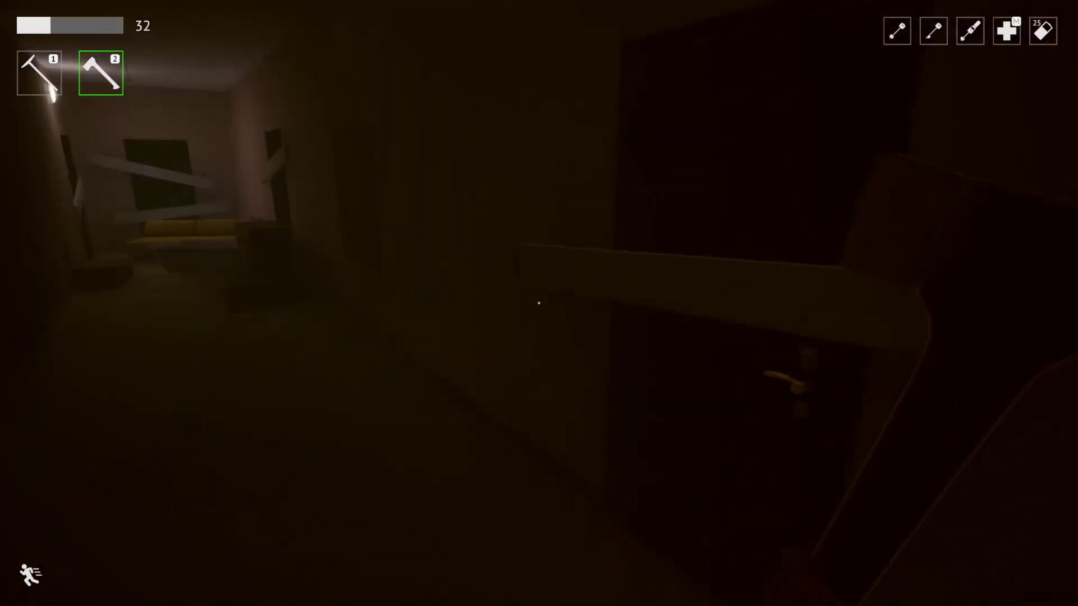
key(w)
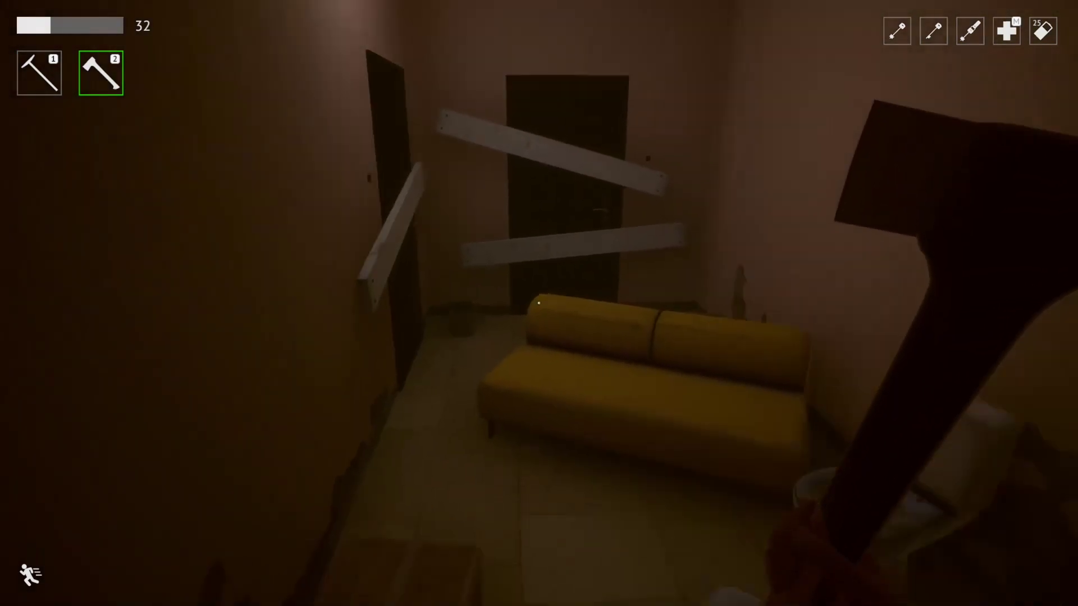
key(w)
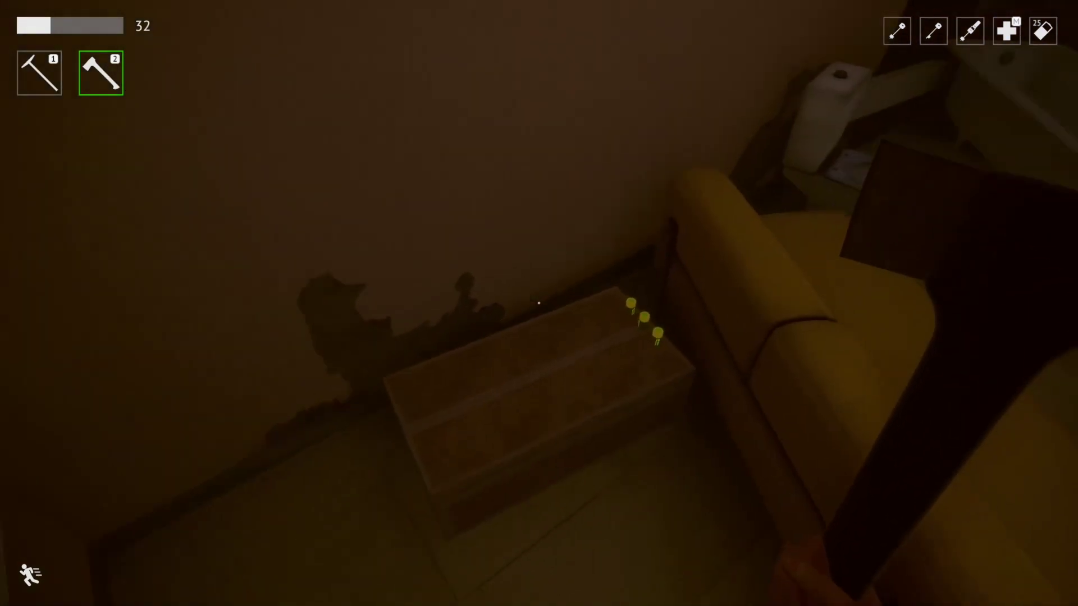
Holster the axe (slot 2), pass the bathtub, and run into the dark corridor
key(2)
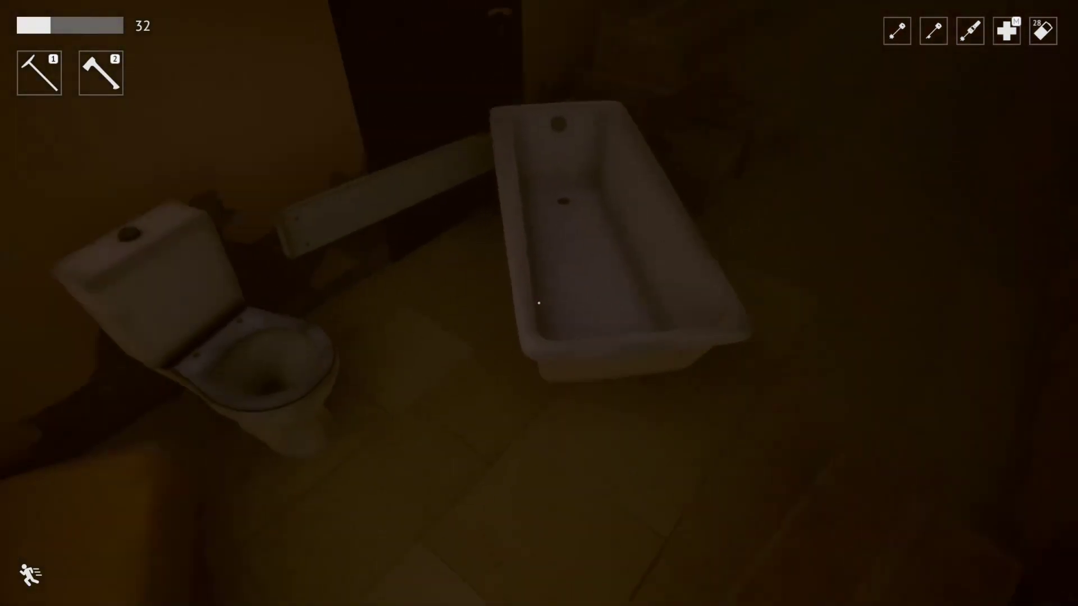
key(w)
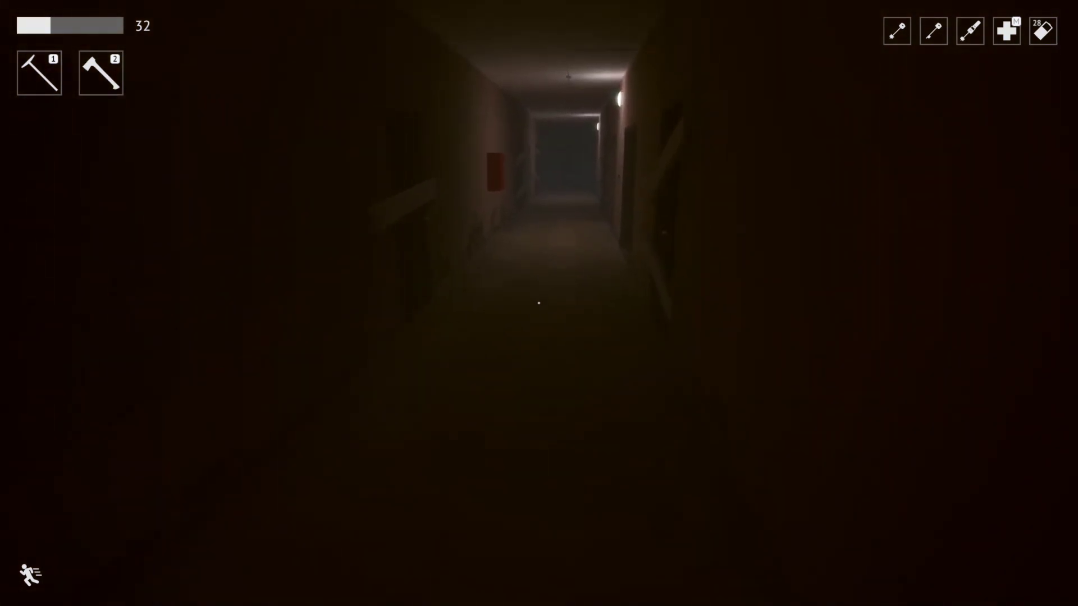
key(w)
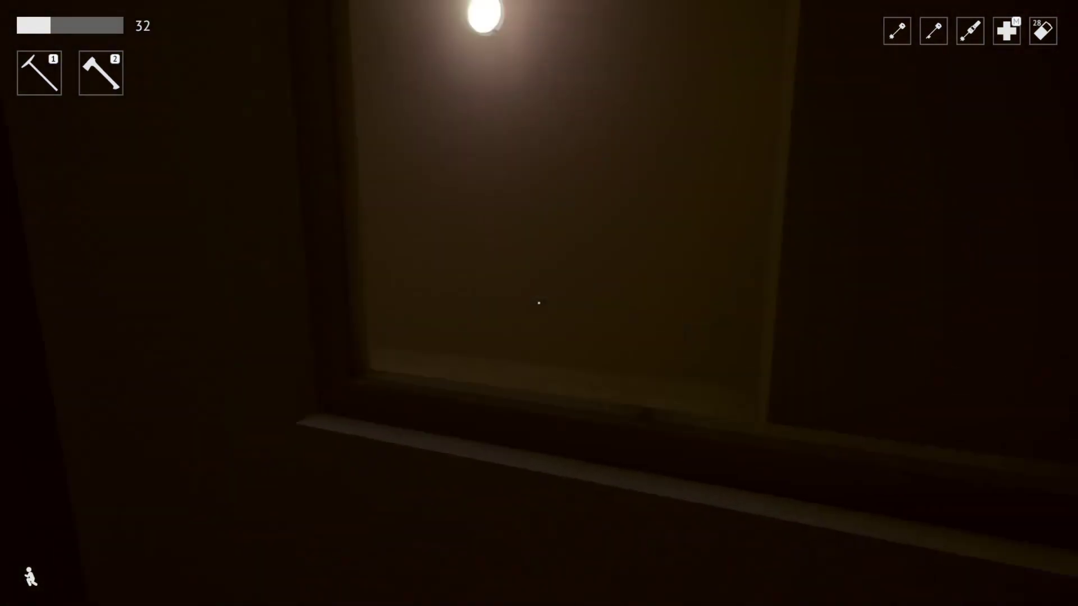
key(w)
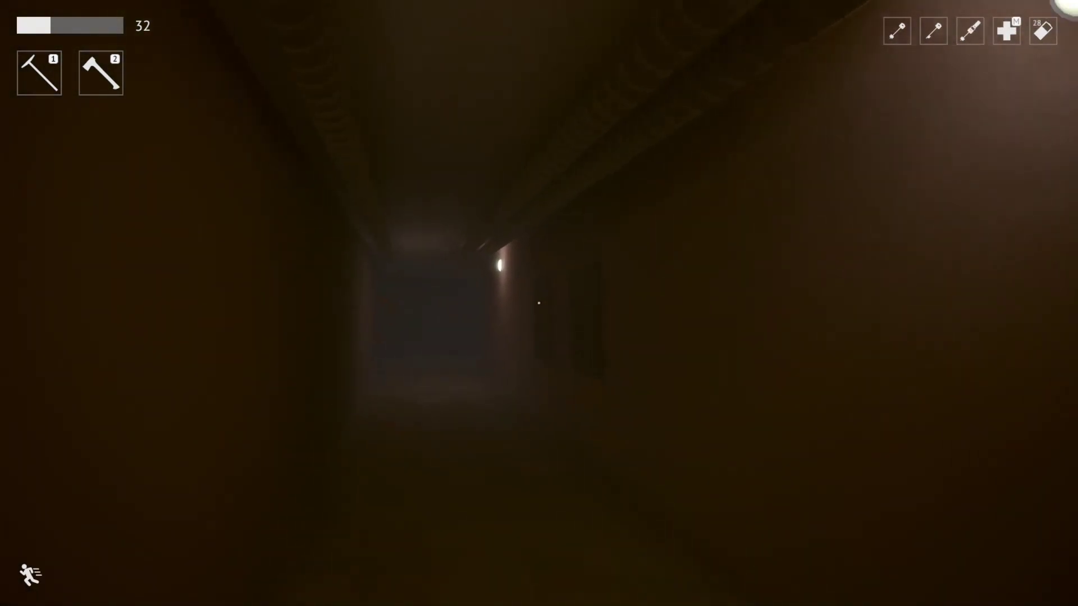
key(w)
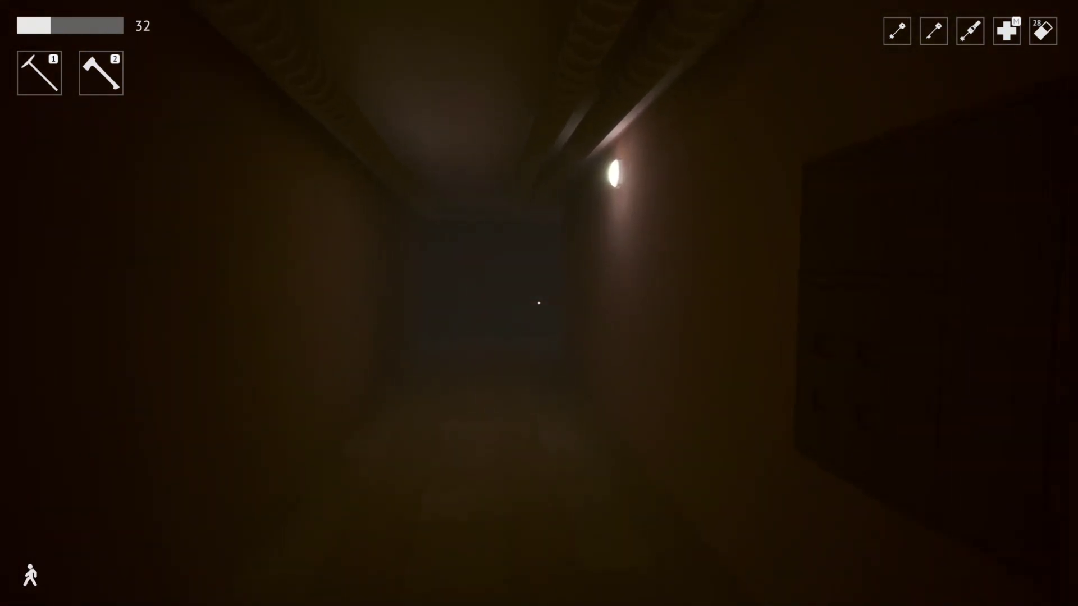
Run down the corridor toward the three-panel wall and its door
key(w)
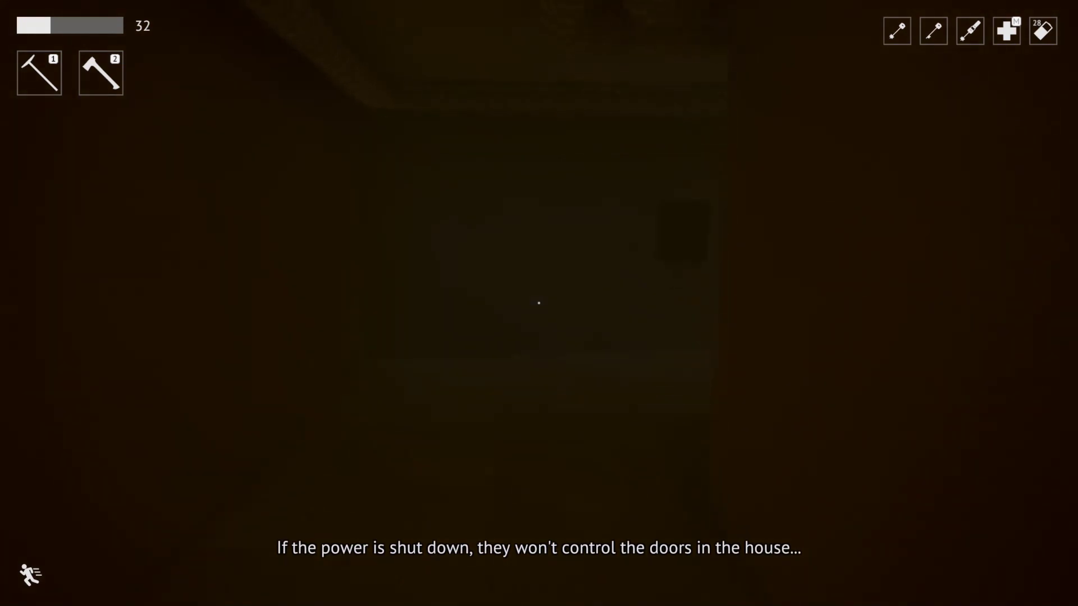
key(w)
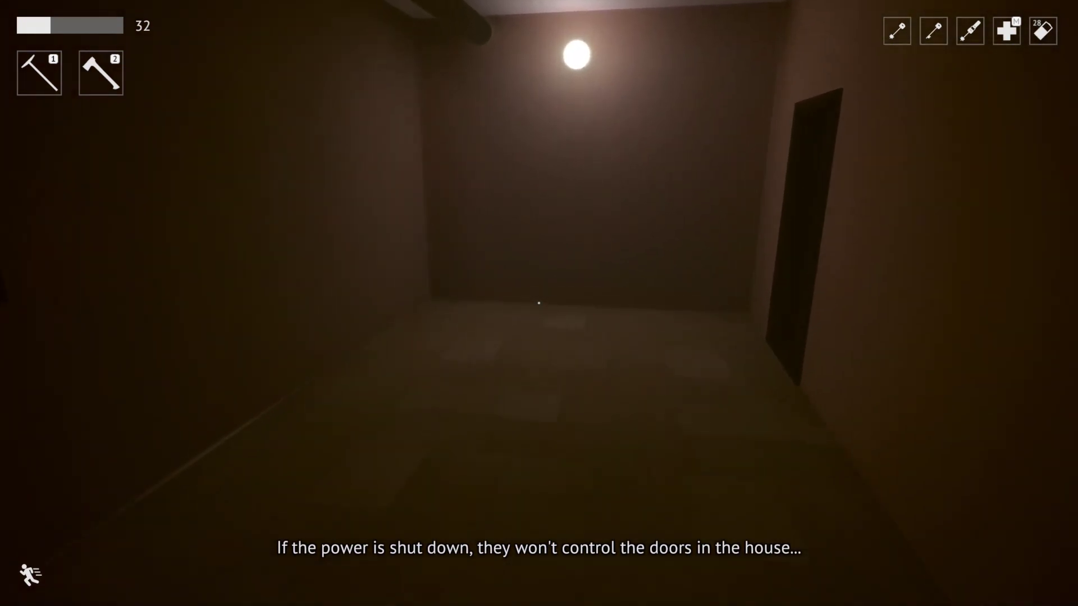
key(w)
key(w)
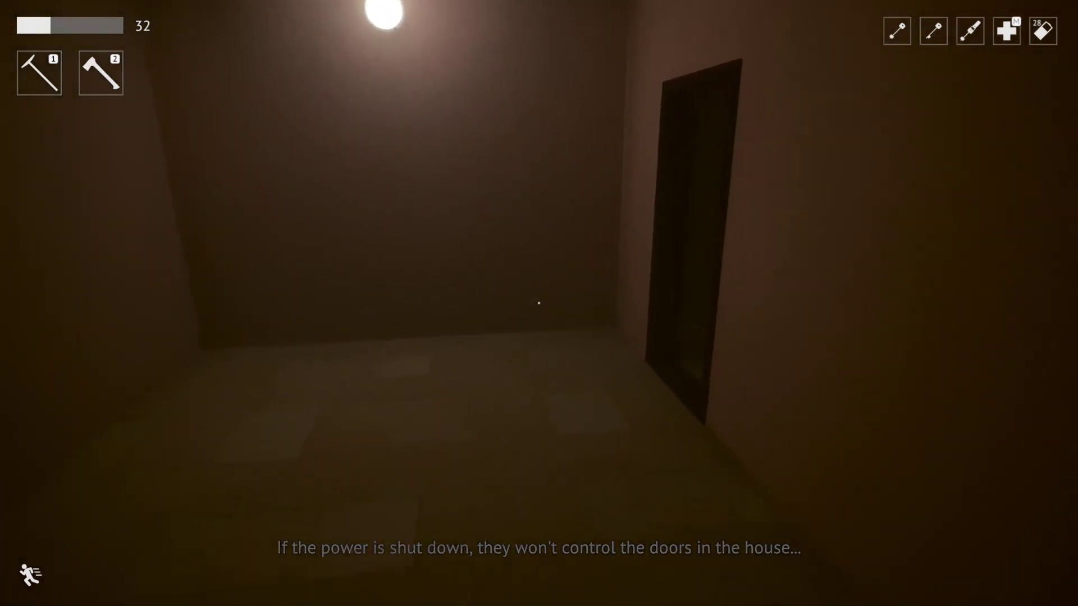
Follow the long corridor past the side doorways into the red-lit power room
key(w)
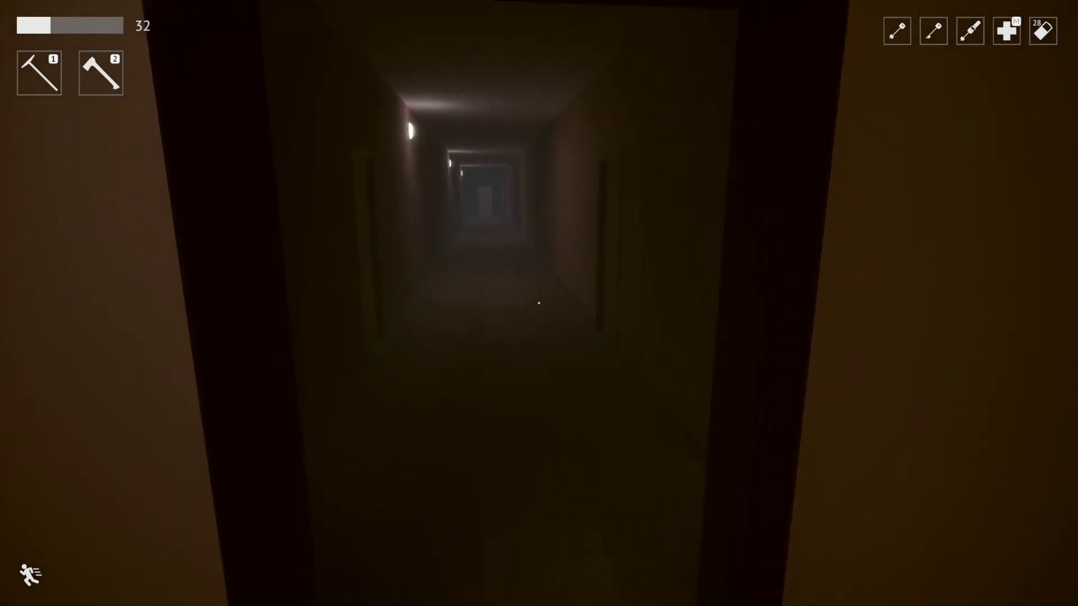
key(w)
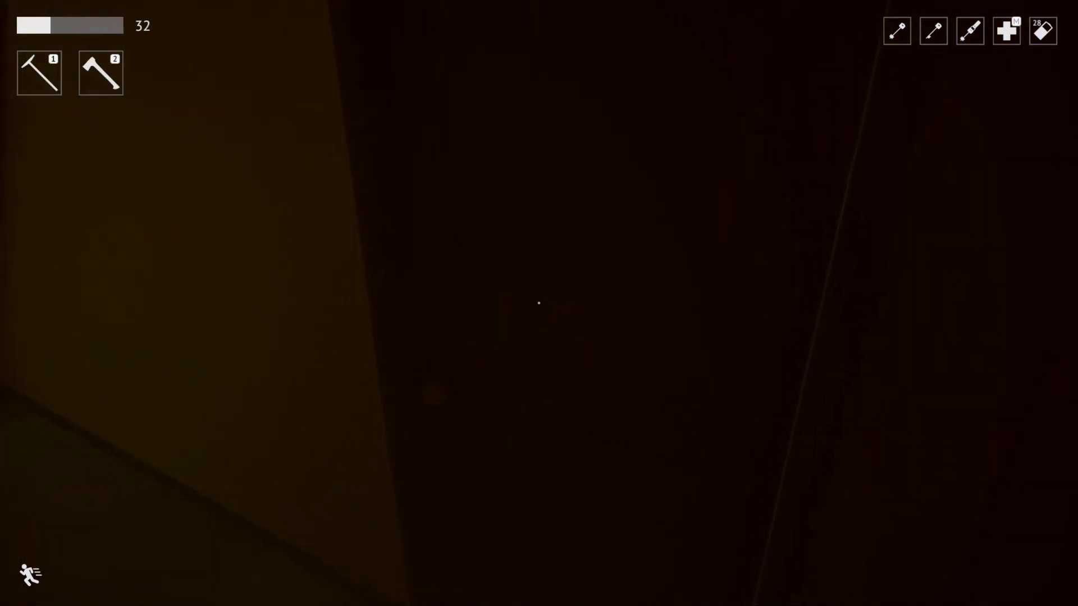
key(w)
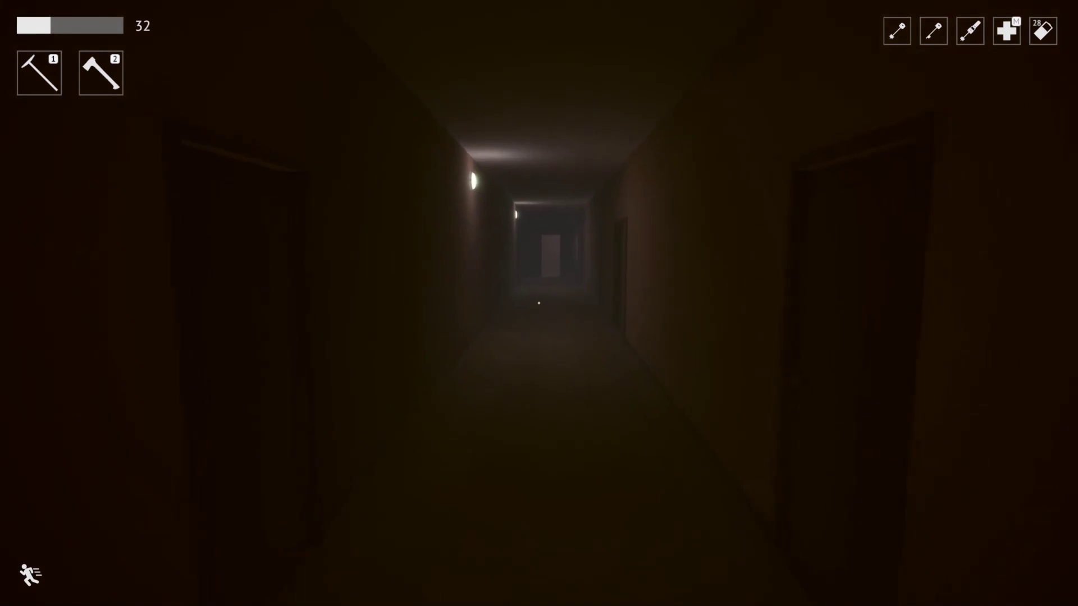
key(w)
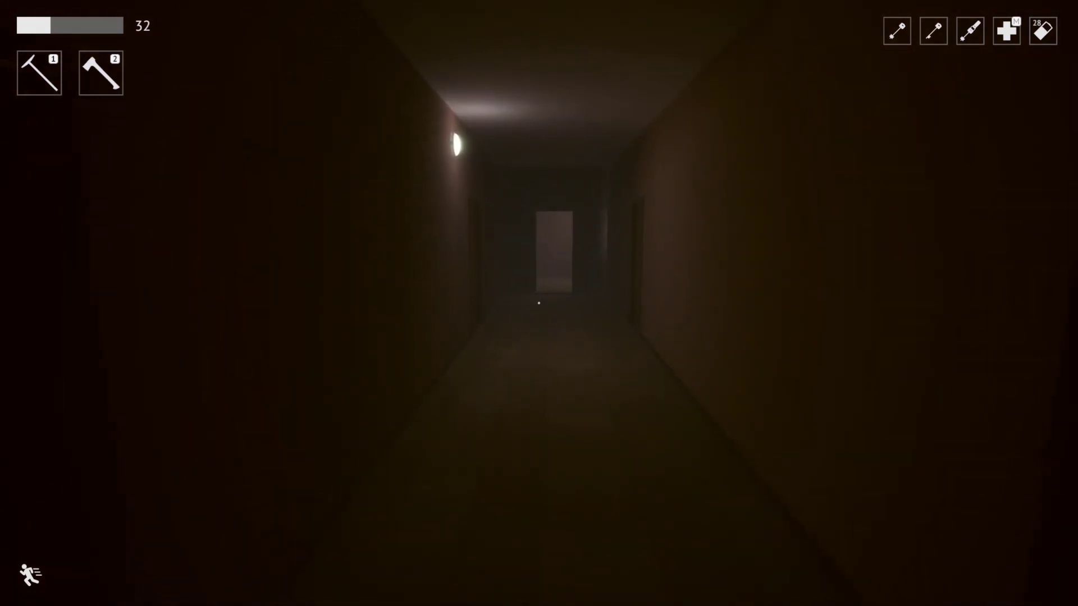
key(w)
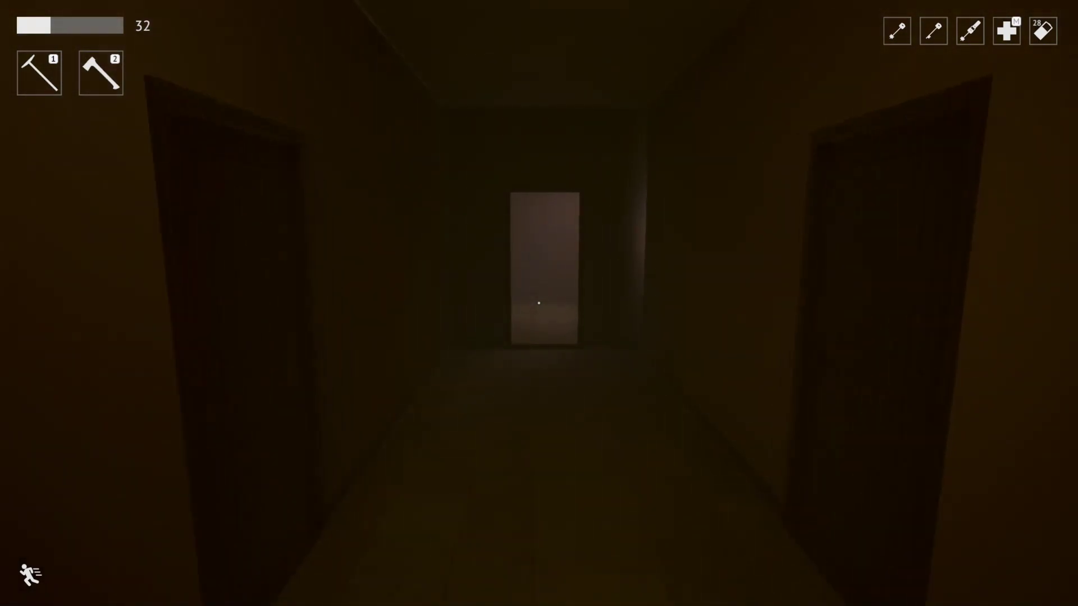
key(w)
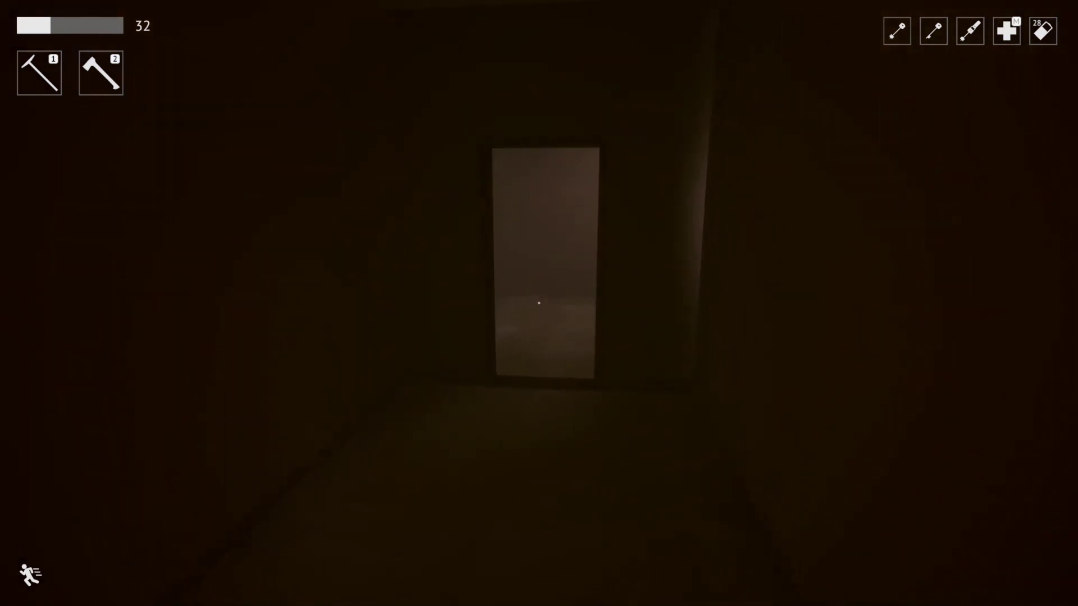
key(w)
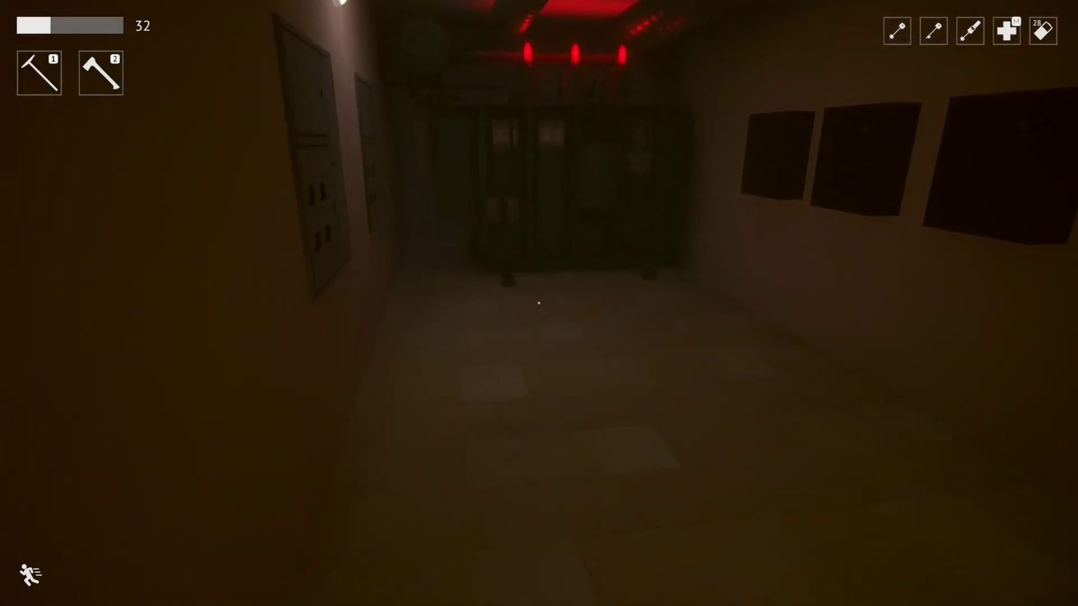
key(w)
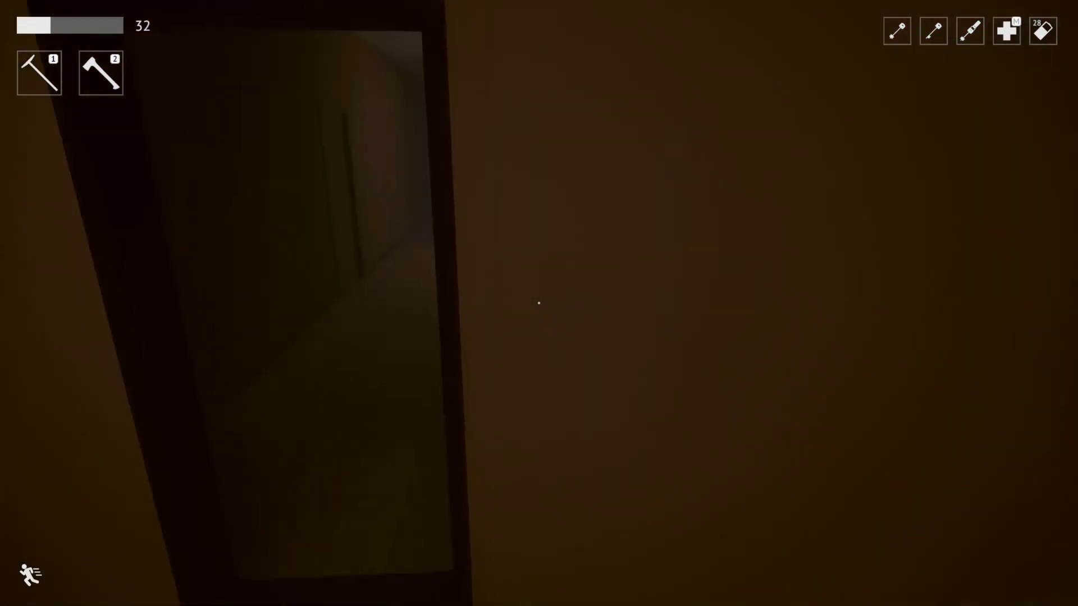
key(w)
key(w)
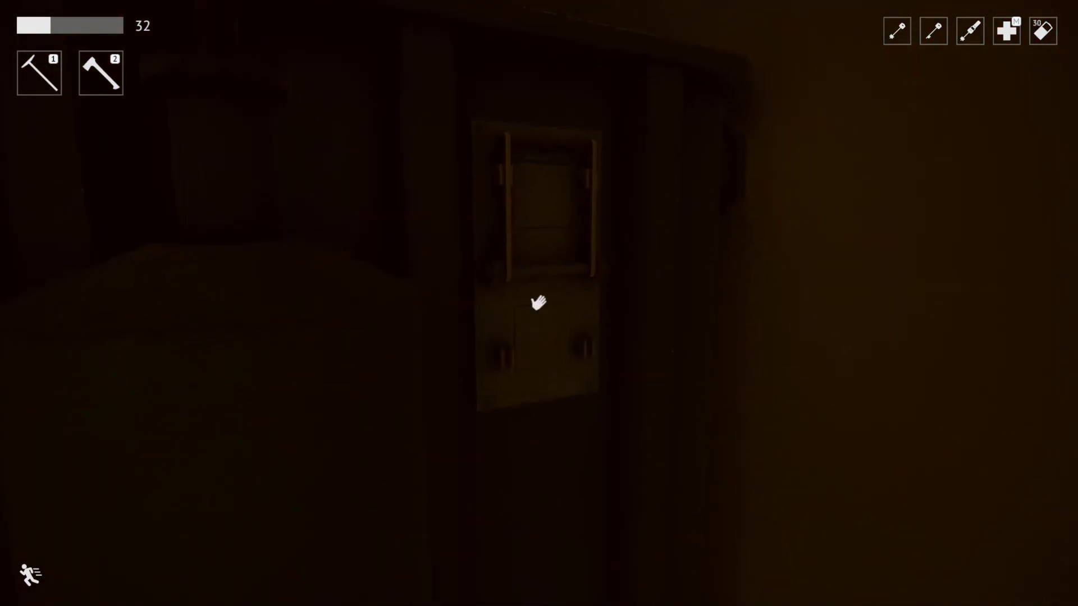
Operate the wall switch box, then inspect the cabinets with warning signs
click(539, 303)
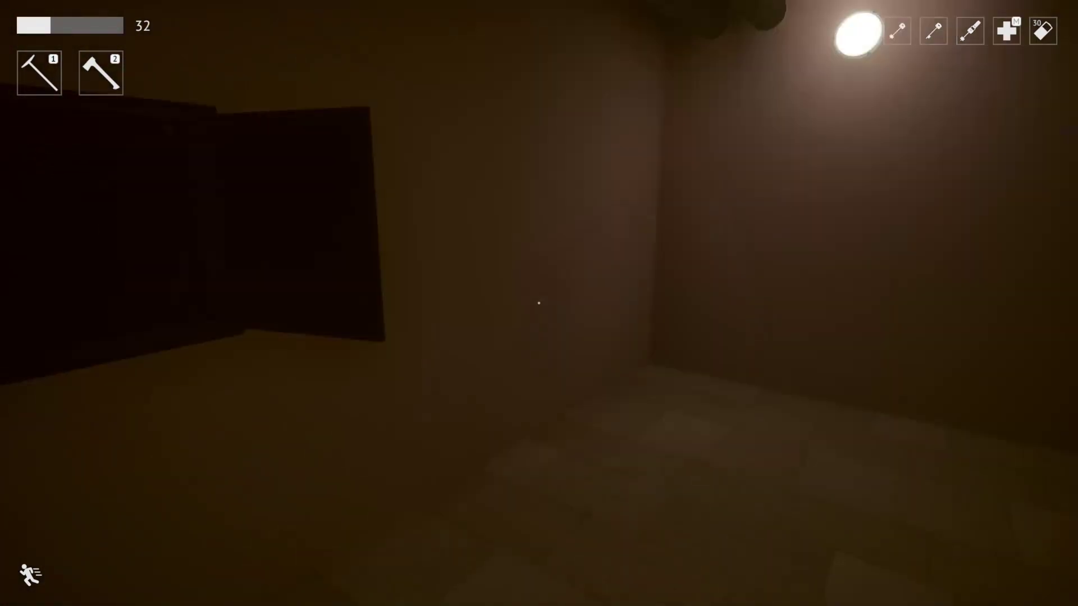
key(w)
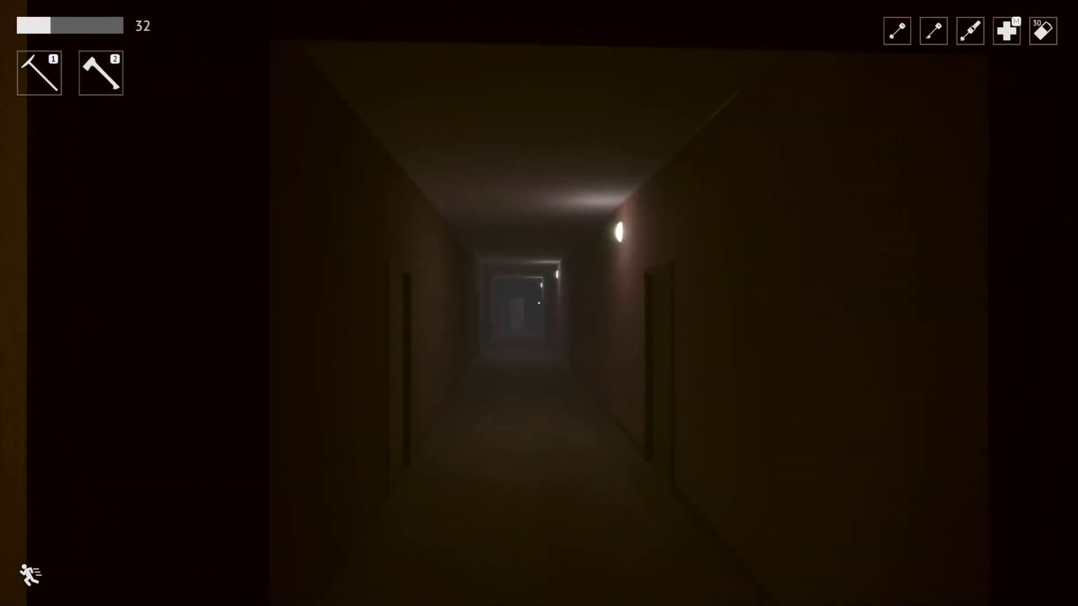
key(w)
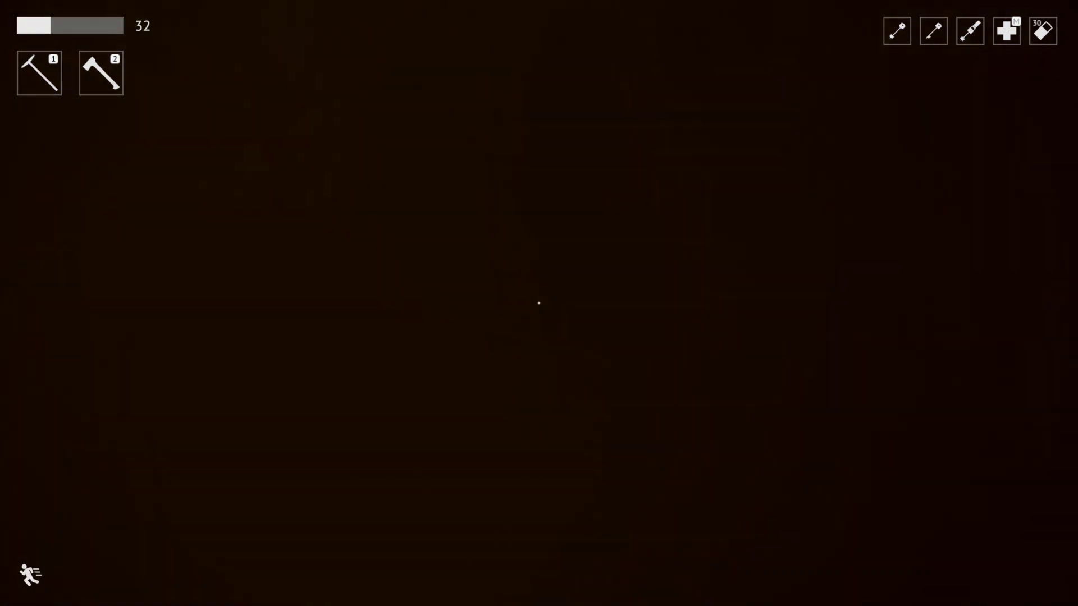
key(w)
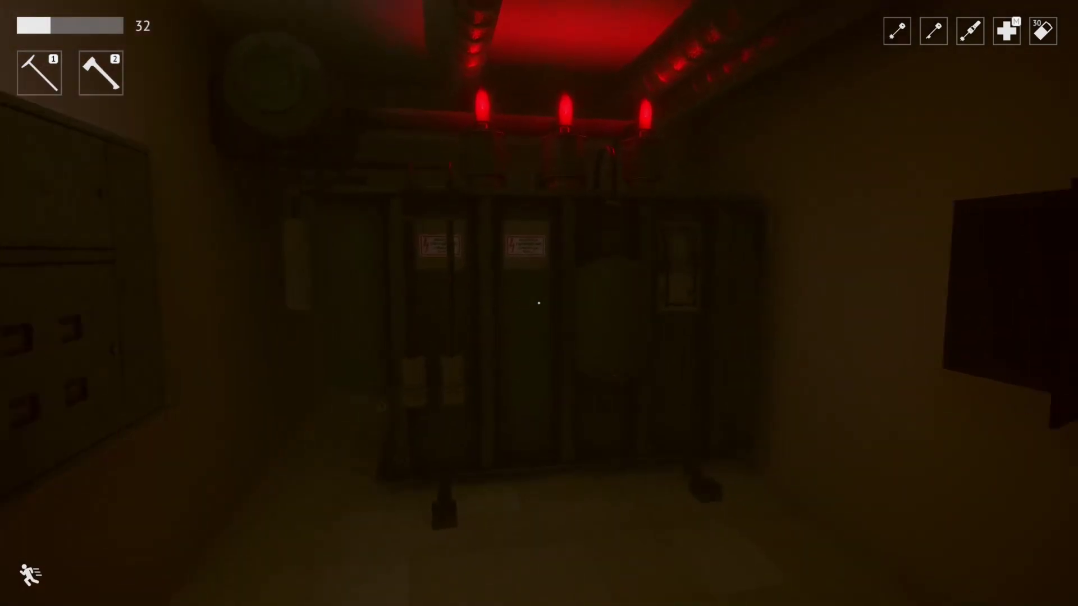
key(w)
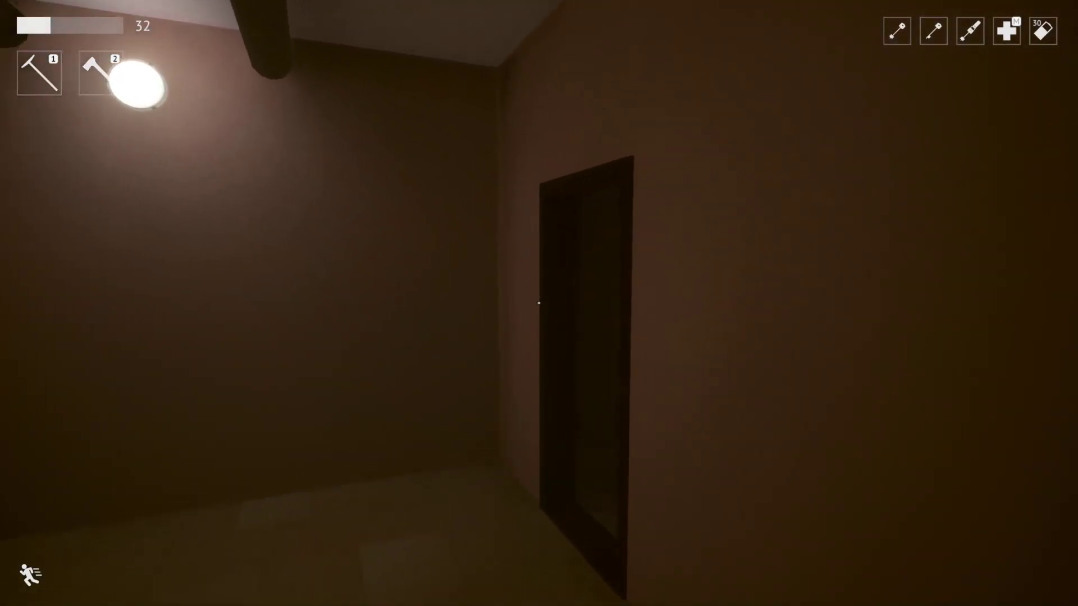